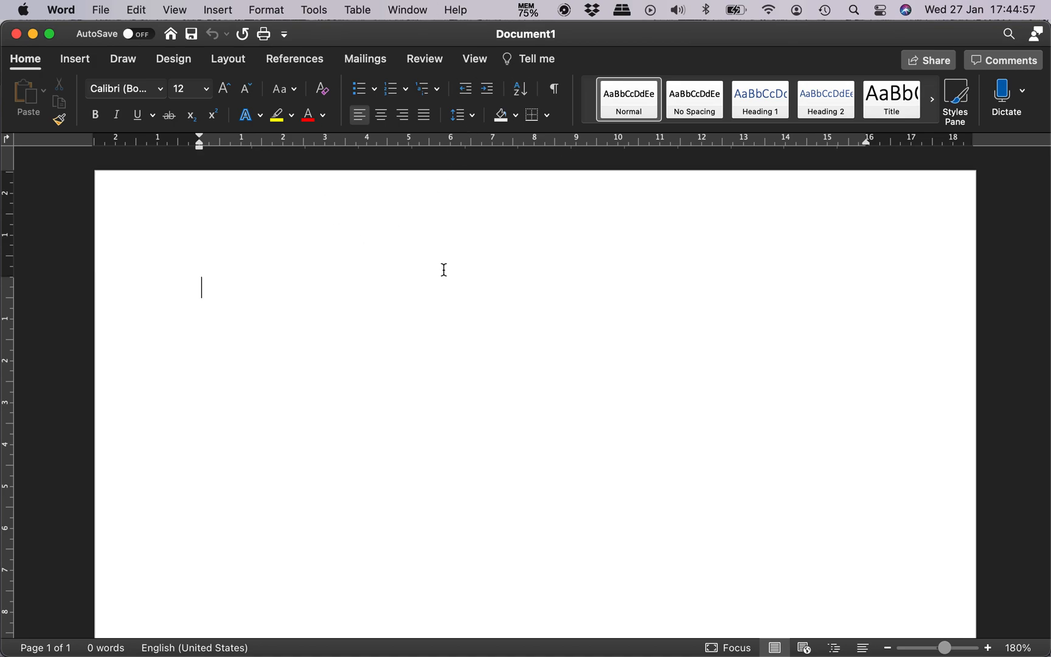
# Step: Enter the bold heading "Formatting – Text effects" at the start of the blank document
pyautogui.press('super+b')
pyautogui.write('Formatting - Text effects')
pyautogui.press('Return')
pyautogui.press('super+b')
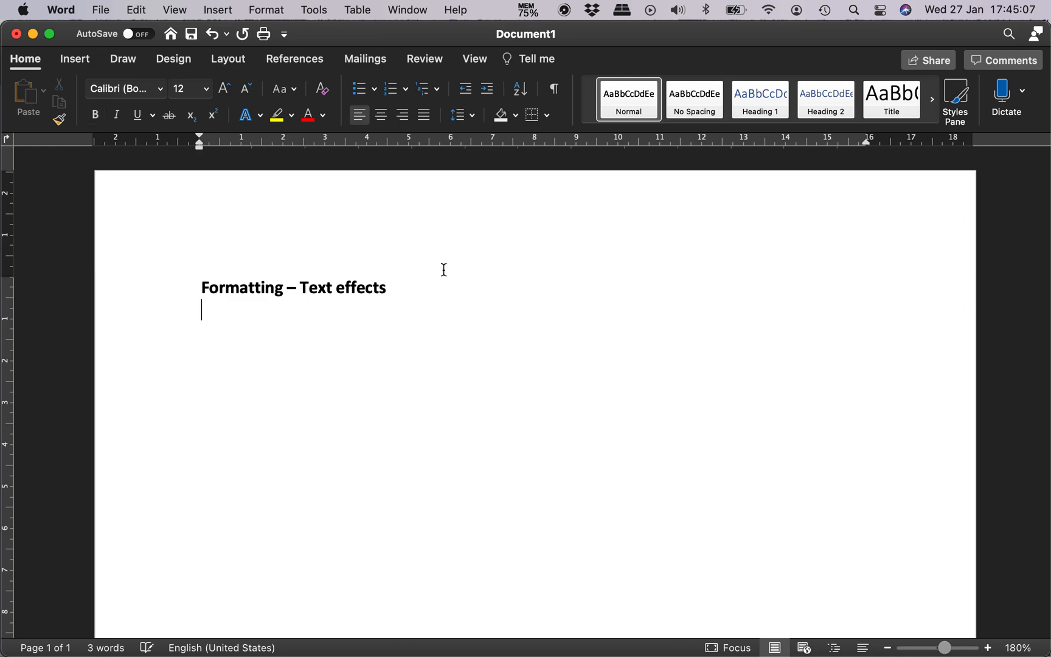
# Step: Add a dashed list below the heading with the items "Solid text" and "Outlined text"
pyautogui.write('-')
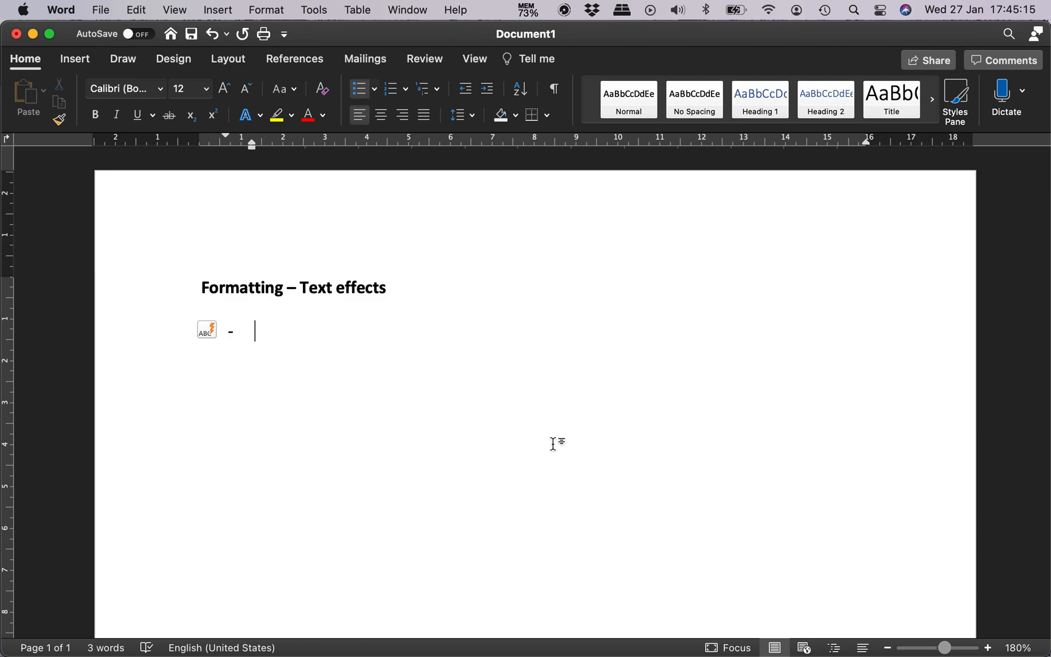
pyautogui.write('Solid text')
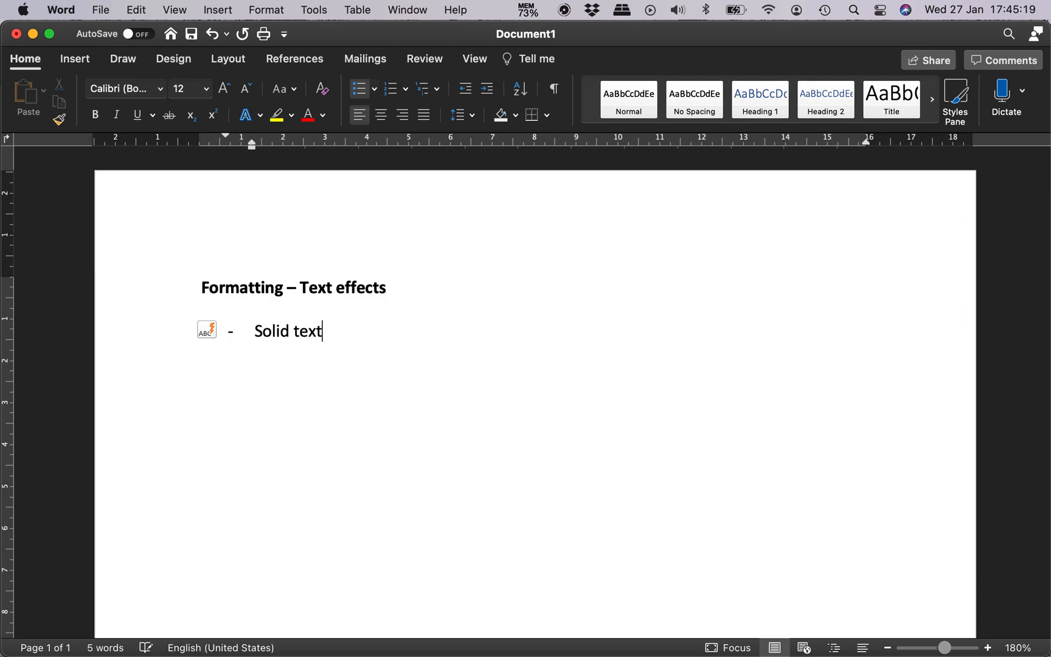
pyautogui.press('Return')
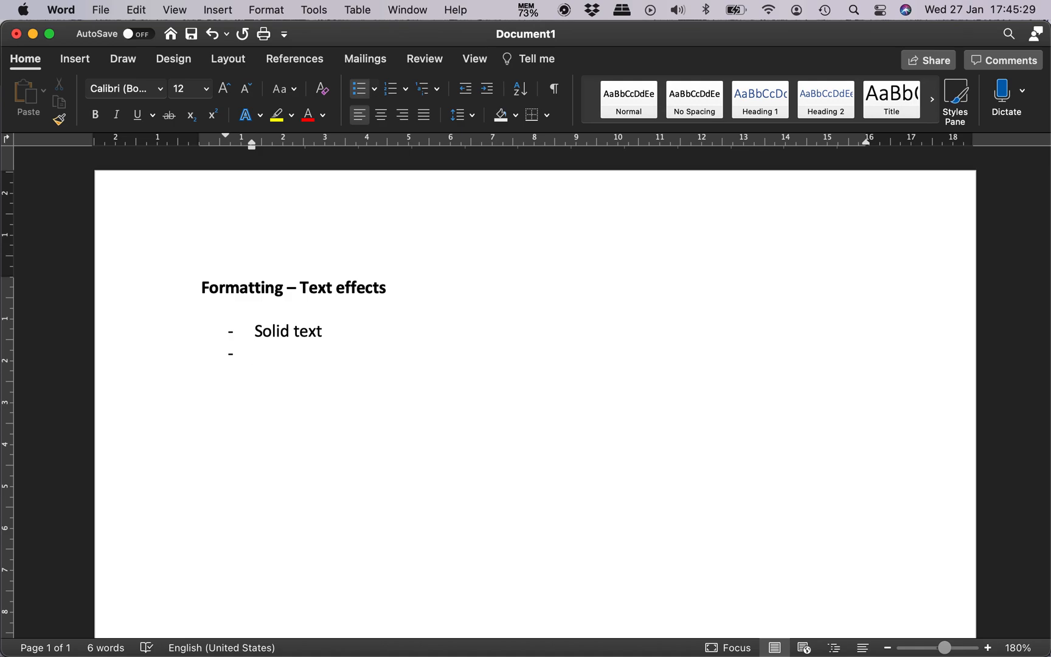
pyautogui.write('Outlined text')
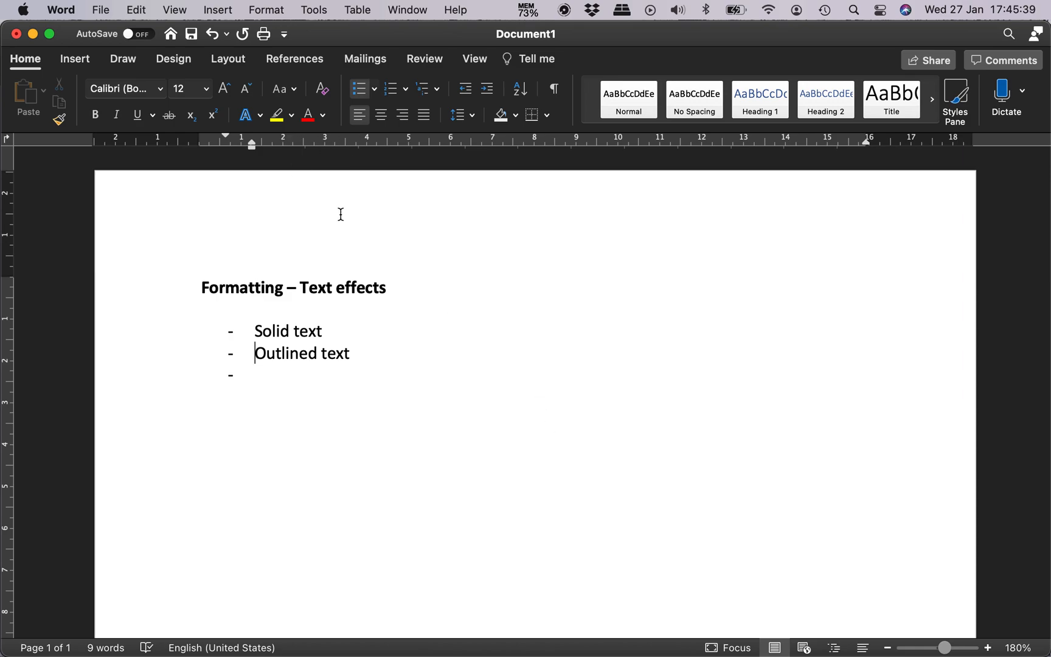
# Step: Apply a red outline text effect to the "Outlined text" list item
pyautogui.click(262, 116)
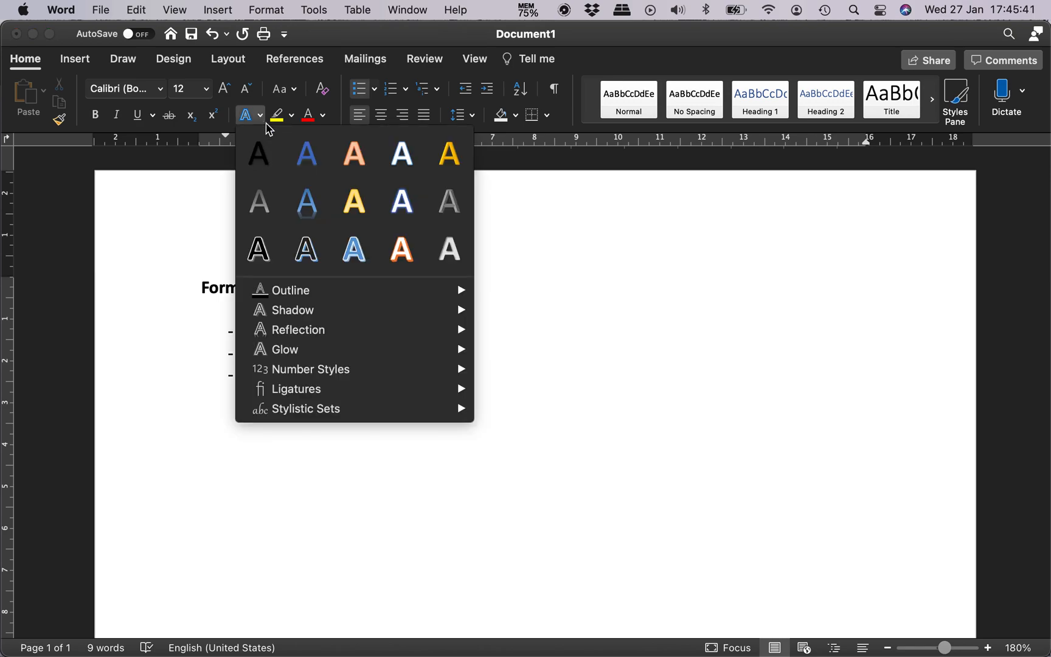
pyautogui.click(261, 116)
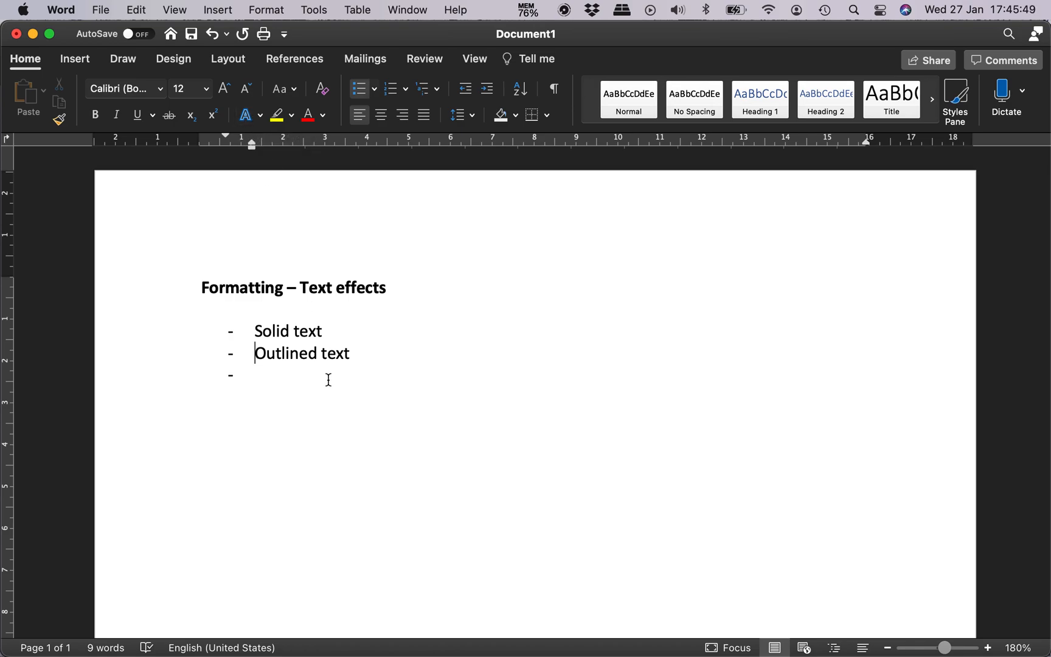
pyautogui.hotkey('shift', 'Down')
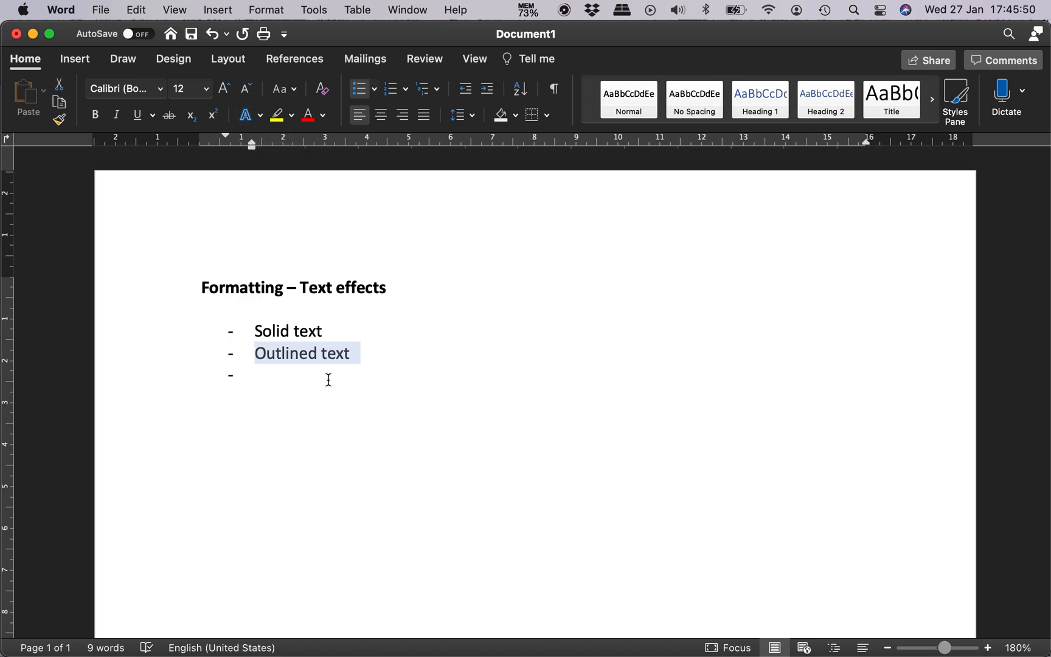
pyautogui.click(261, 115)
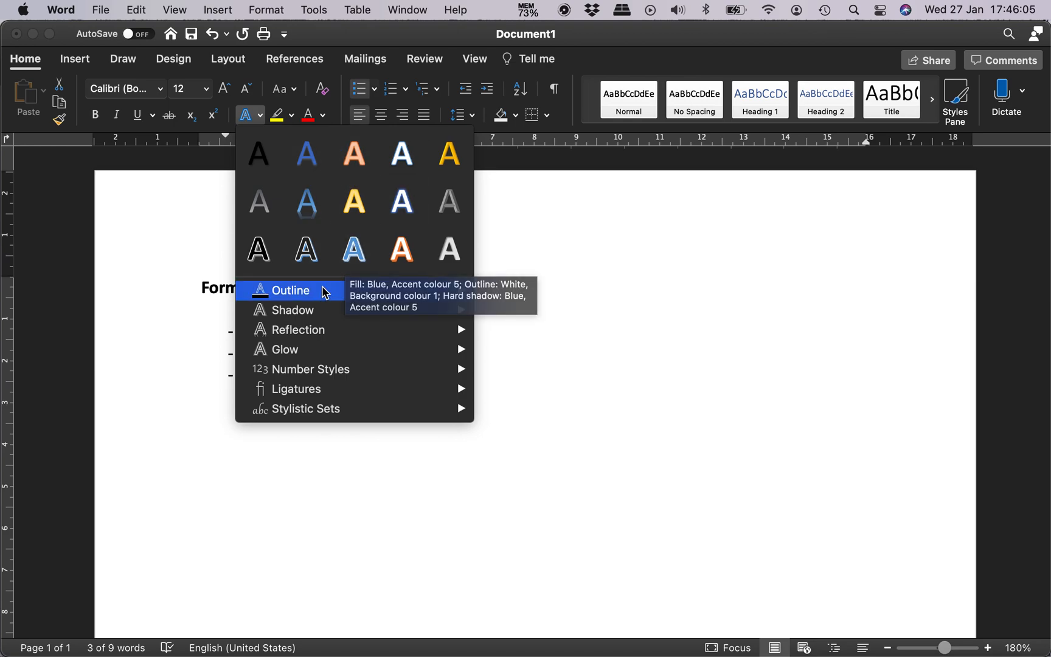
pyautogui.moveTo(322, 296)
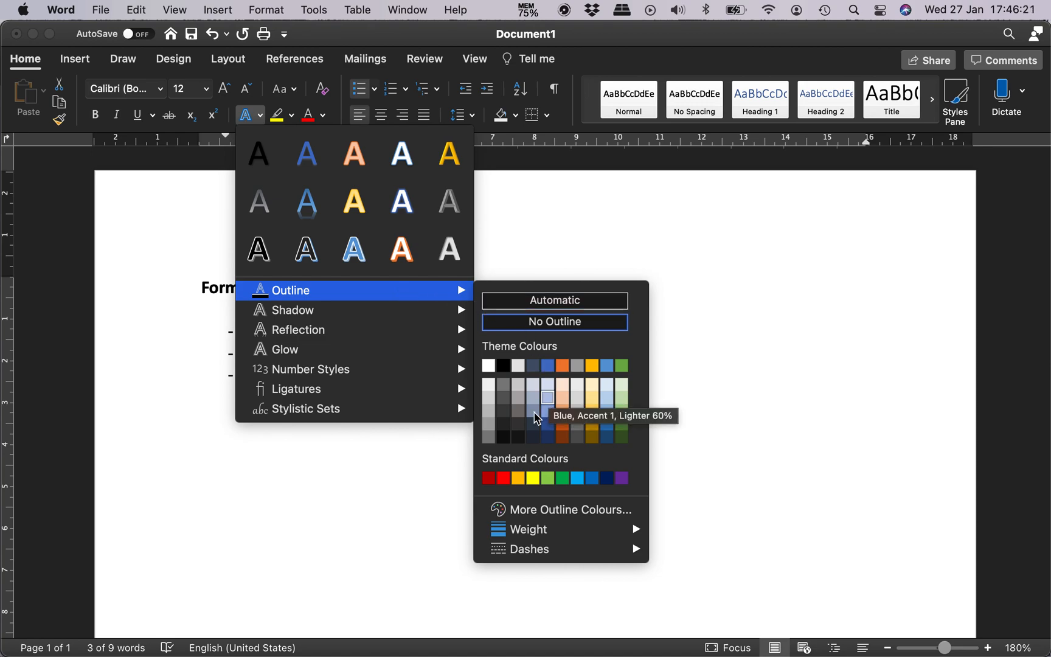
pyautogui.click(504, 483)
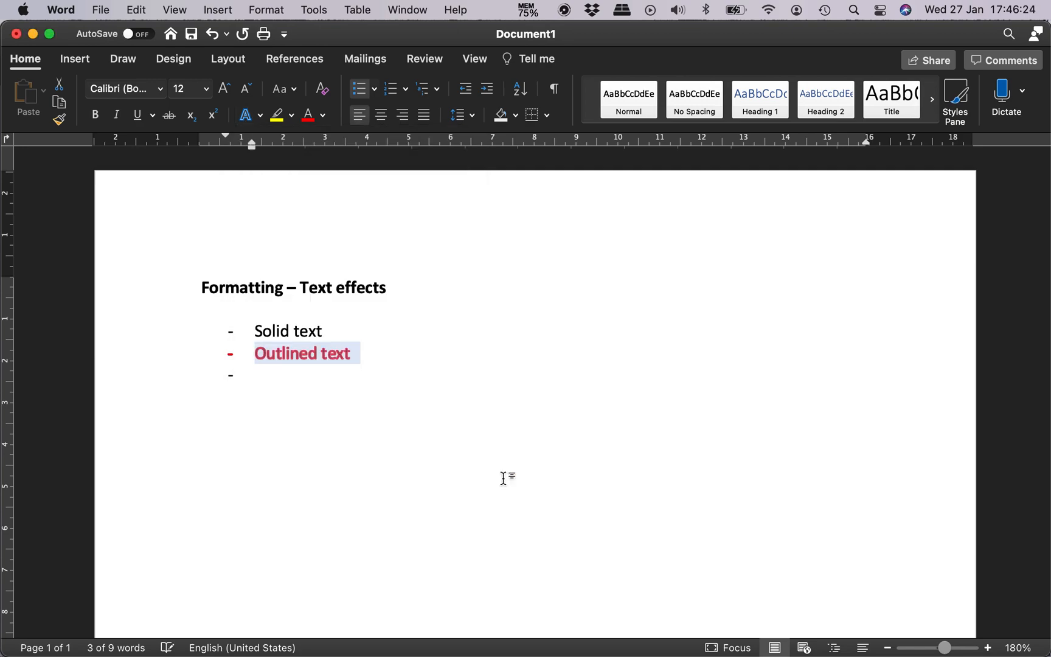
pyautogui.click(311, 379)
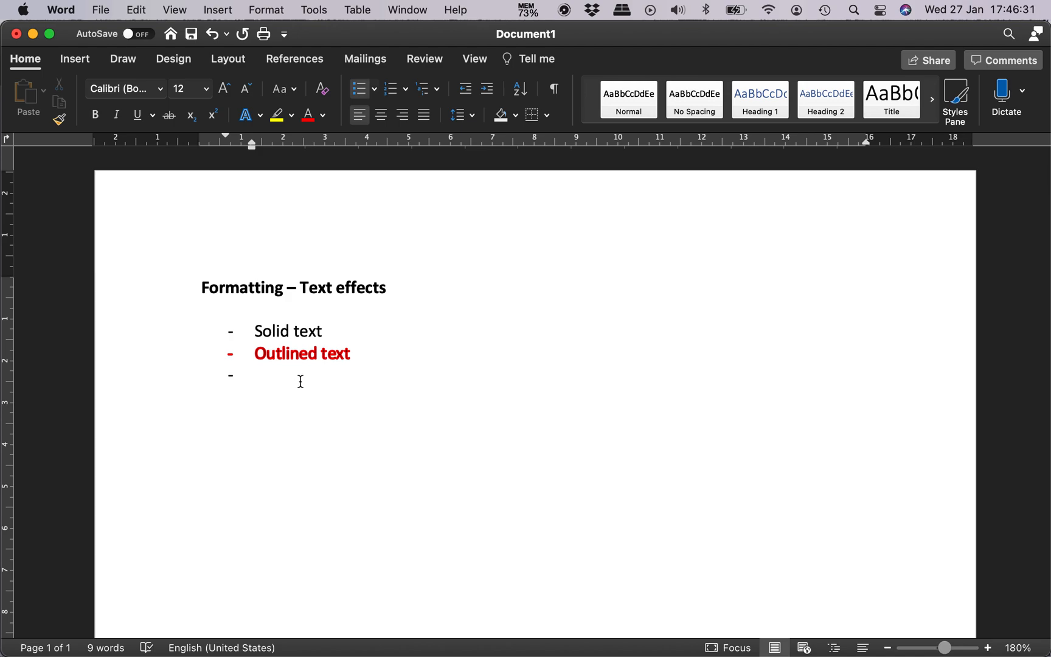
# Step: Increase the font size of the "Outlined text" list item to 24
pyautogui.press('Up')
pyautogui.hotkey('shift', 'Down')
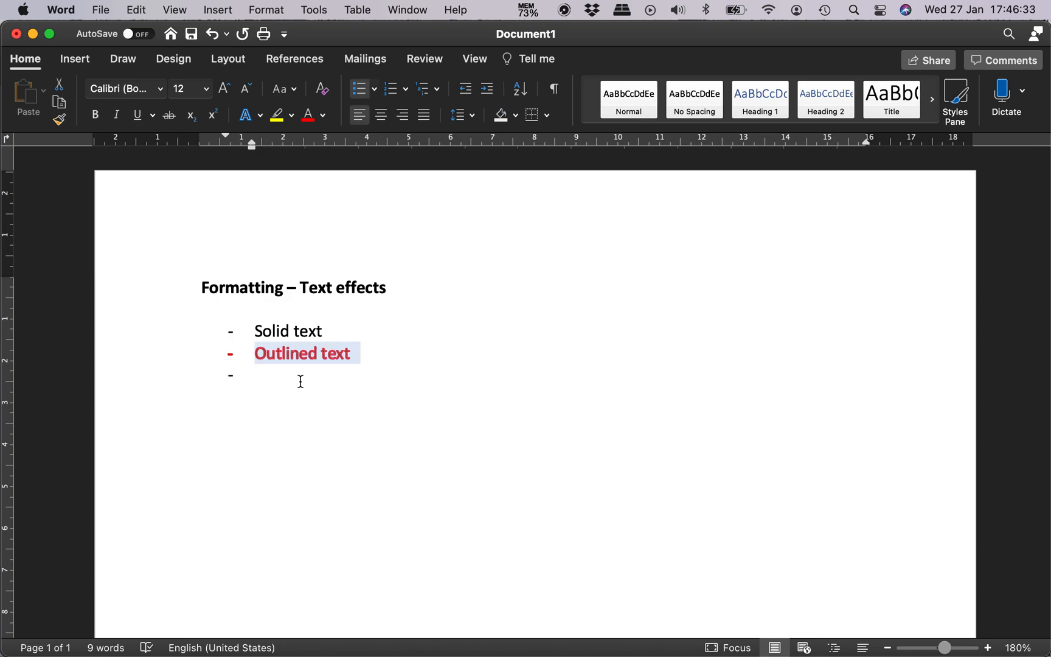
pyautogui.click(225, 89)
pyautogui.click(225, 89)
pyautogui.click(225, 89)
pyautogui.click(225, 89)
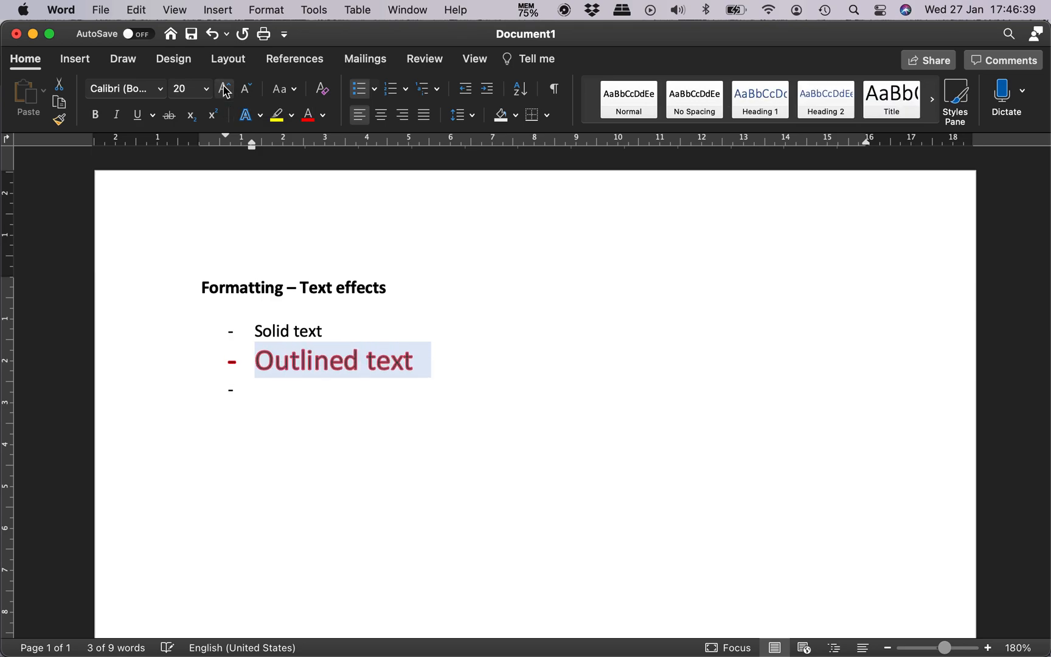
pyautogui.click(225, 89)
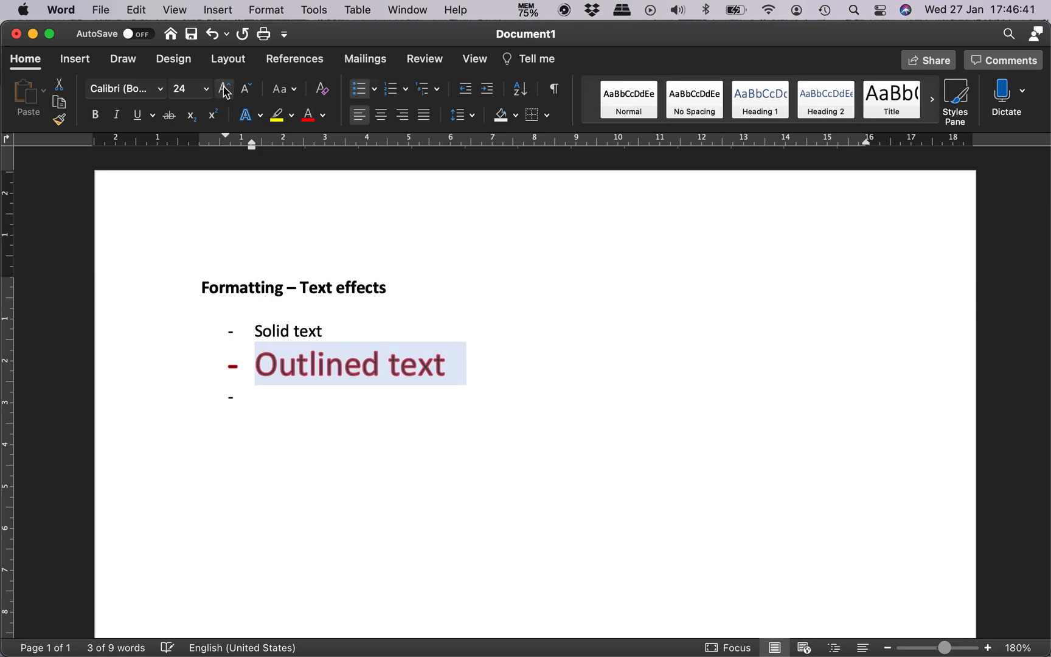
pyautogui.click(297, 399)
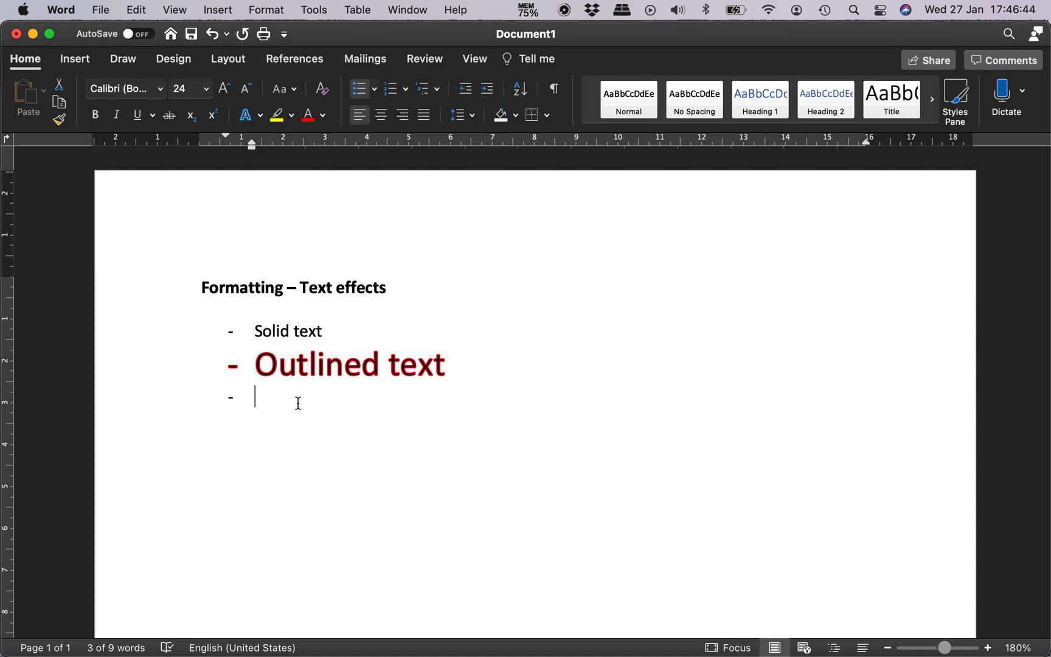
# Step: Change the text outline colour of the "Outlined text" list item to standard yellow
pyautogui.click(988, 647)
pyautogui.click(987, 648)
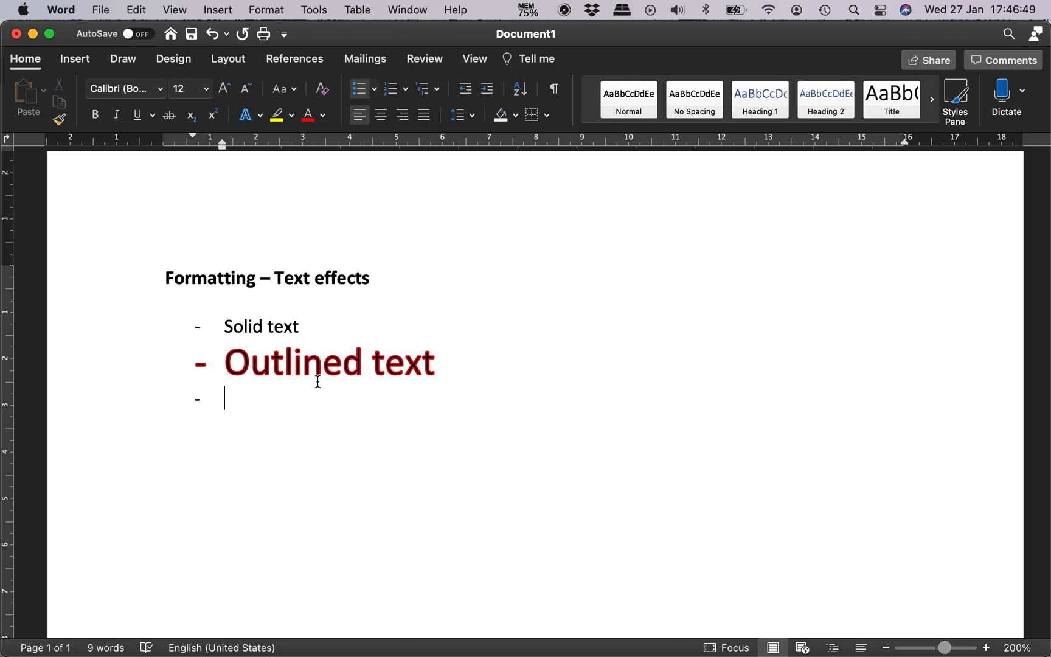
pyautogui.click(225, 360)
pyautogui.press('Right')
pyautogui.press('Left')
pyautogui.hotkey('shift', 'Right')
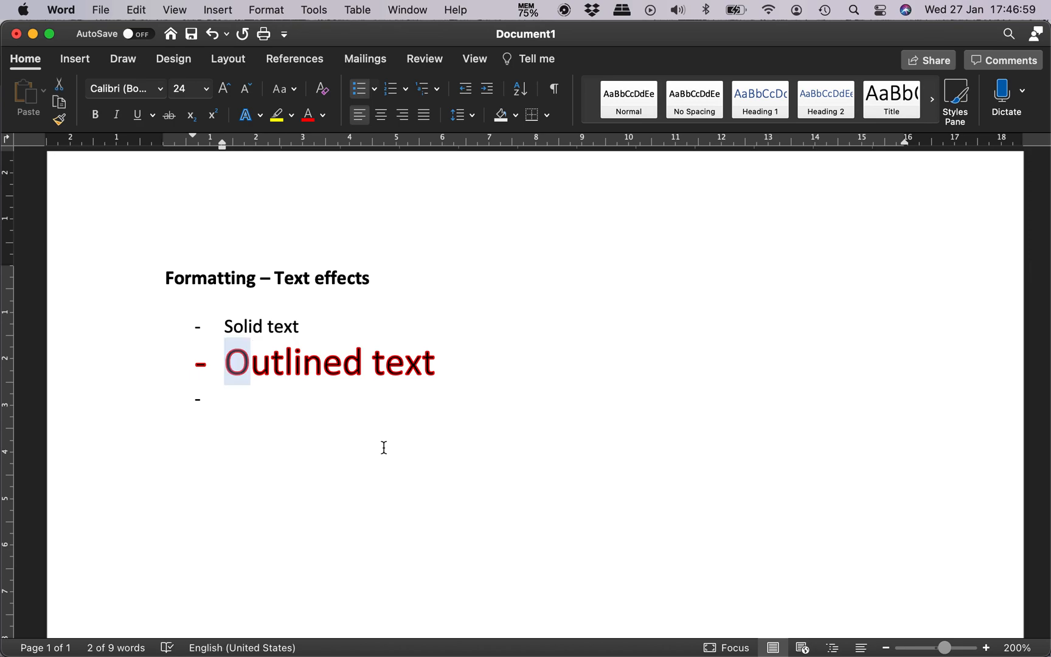
pyautogui.press('Left')
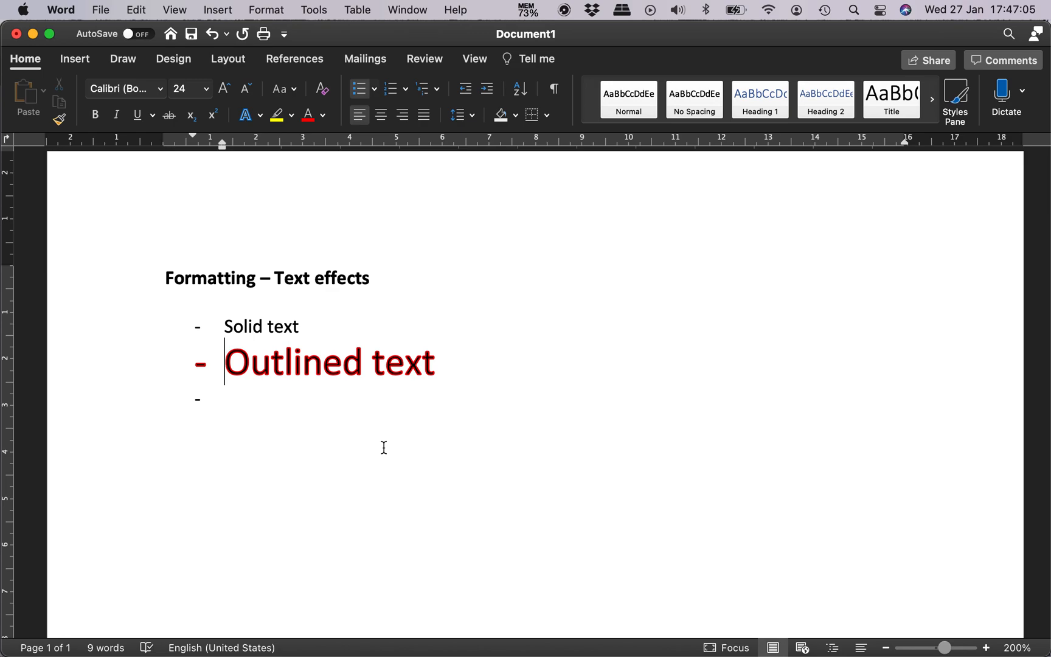
pyautogui.hotkey('shift', 'Down')
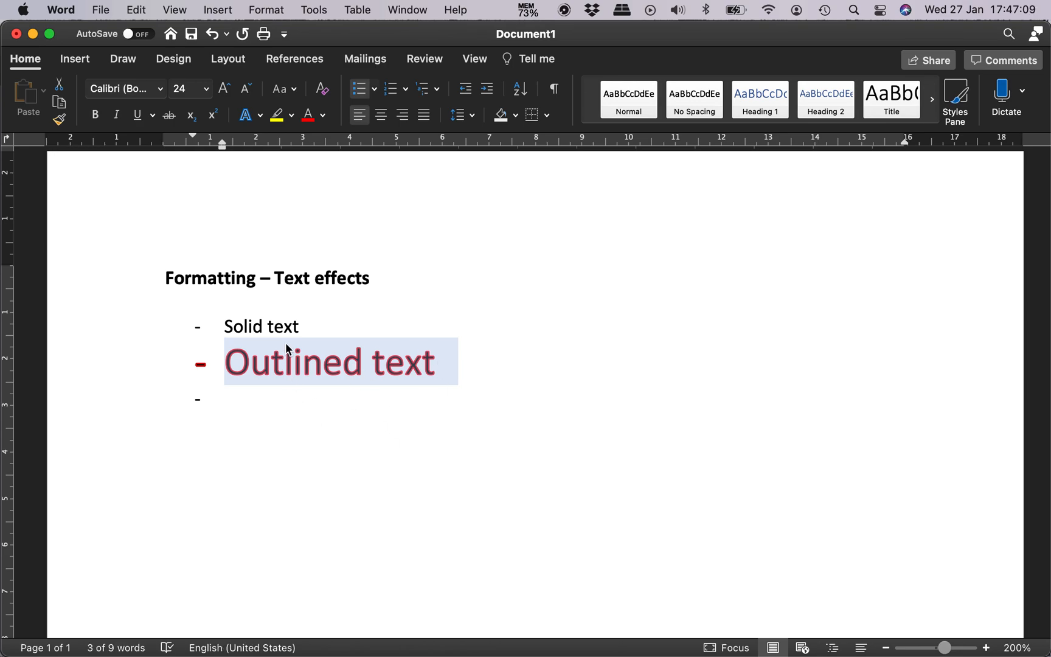
pyautogui.click(254, 115)
pyautogui.moveTo(328, 298)
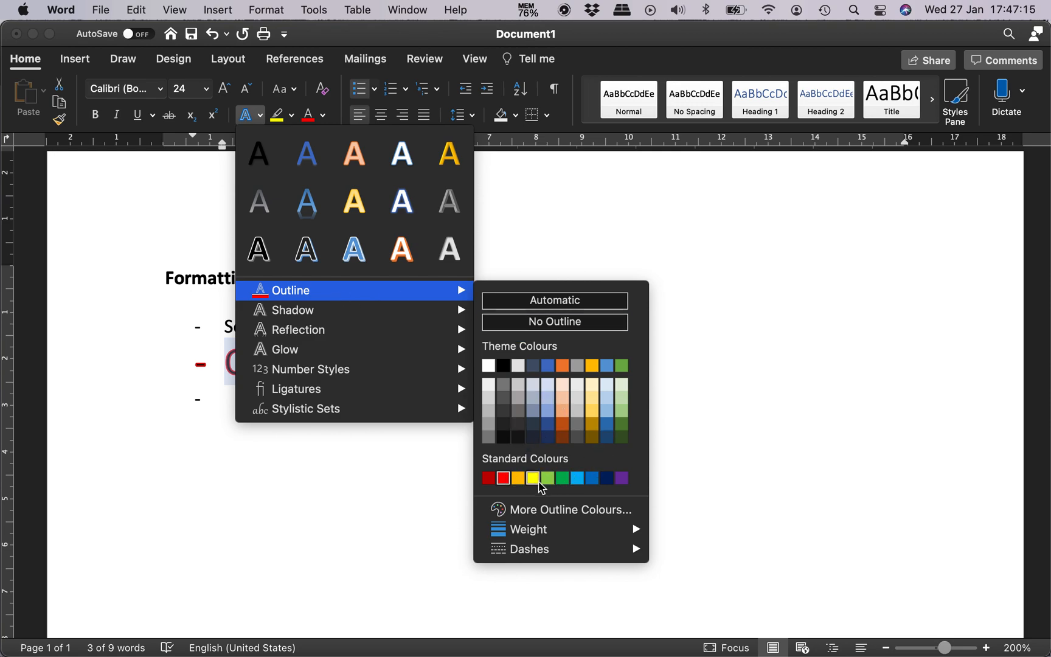
pyautogui.click(534, 479)
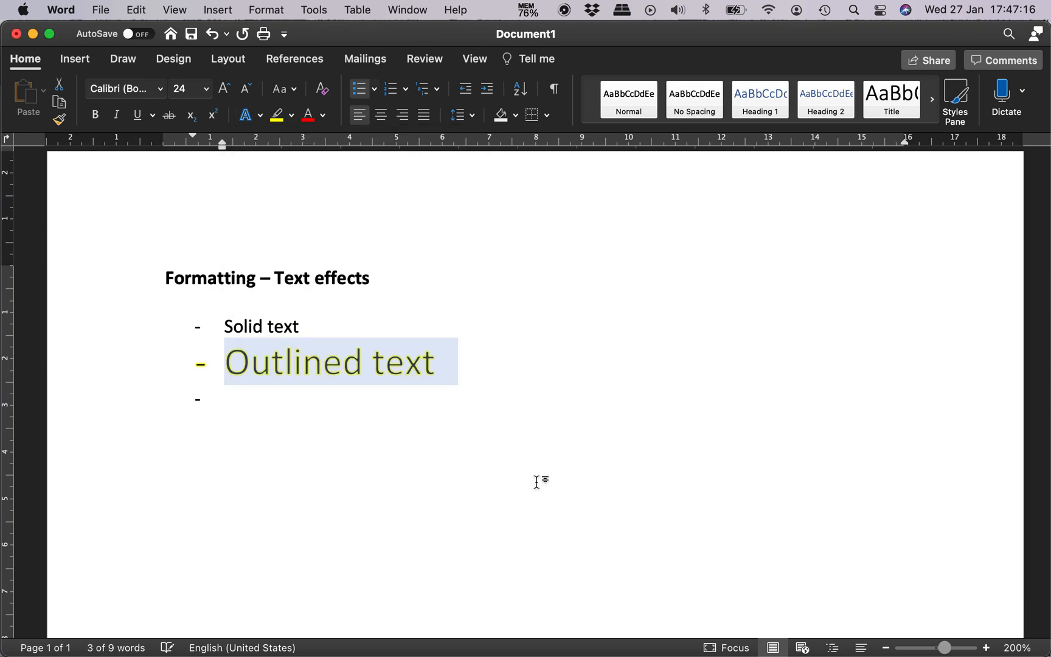
# Step: Change the text outline colour of the "Outlined text" list item to standard green
pyautogui.click(262, 120)
pyautogui.moveTo(345, 293)
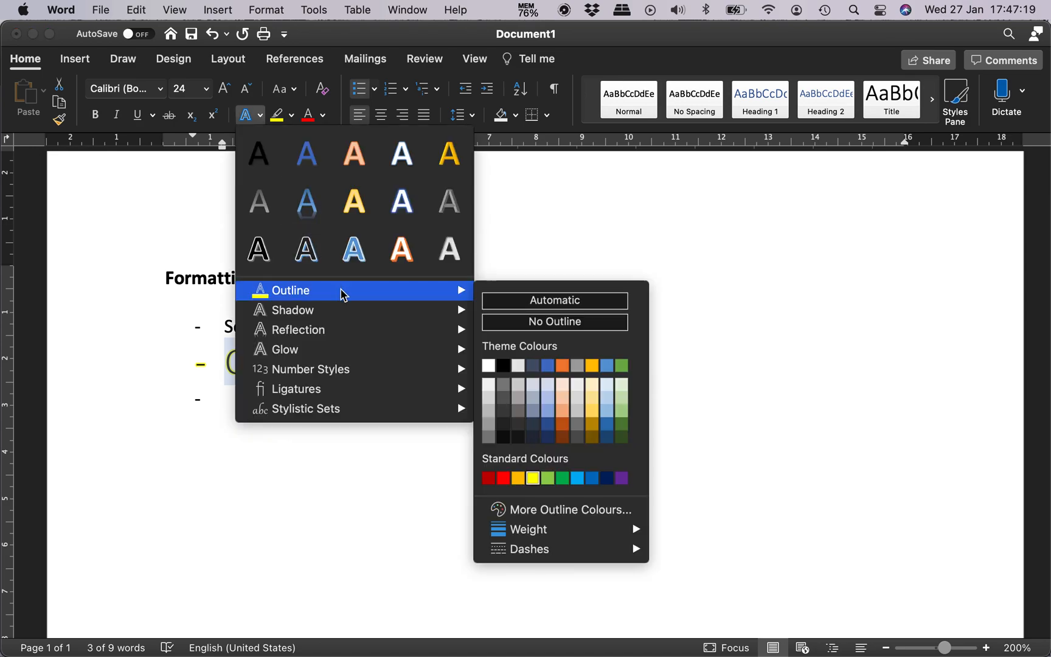
pyautogui.click(563, 478)
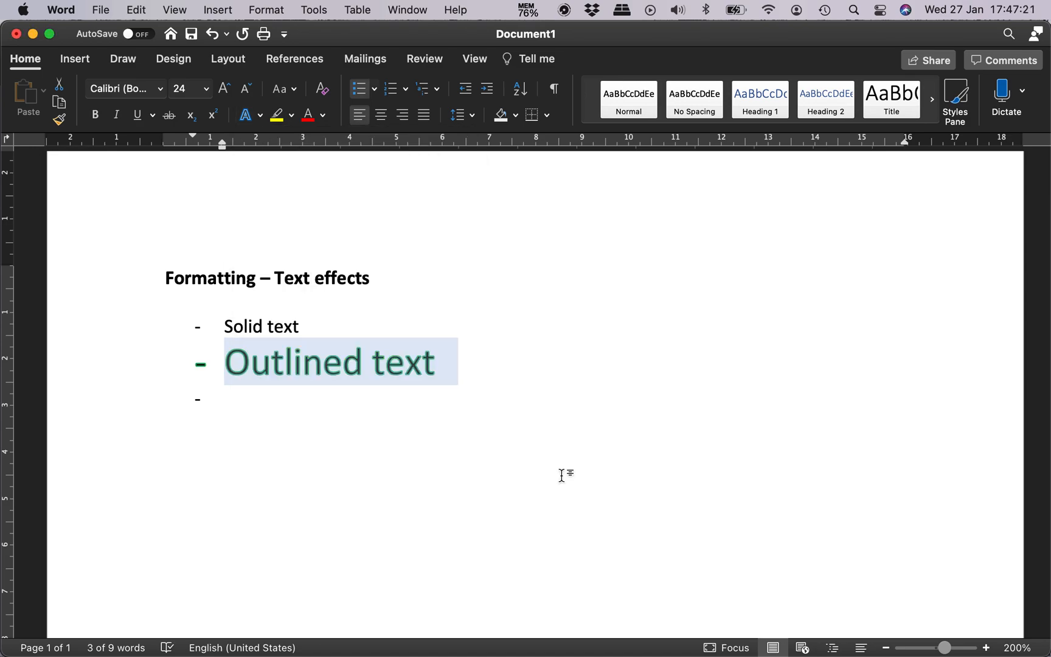
# Step: Set the font colour of the "Outlined text" list item to standard yellow
pyautogui.click(323, 116)
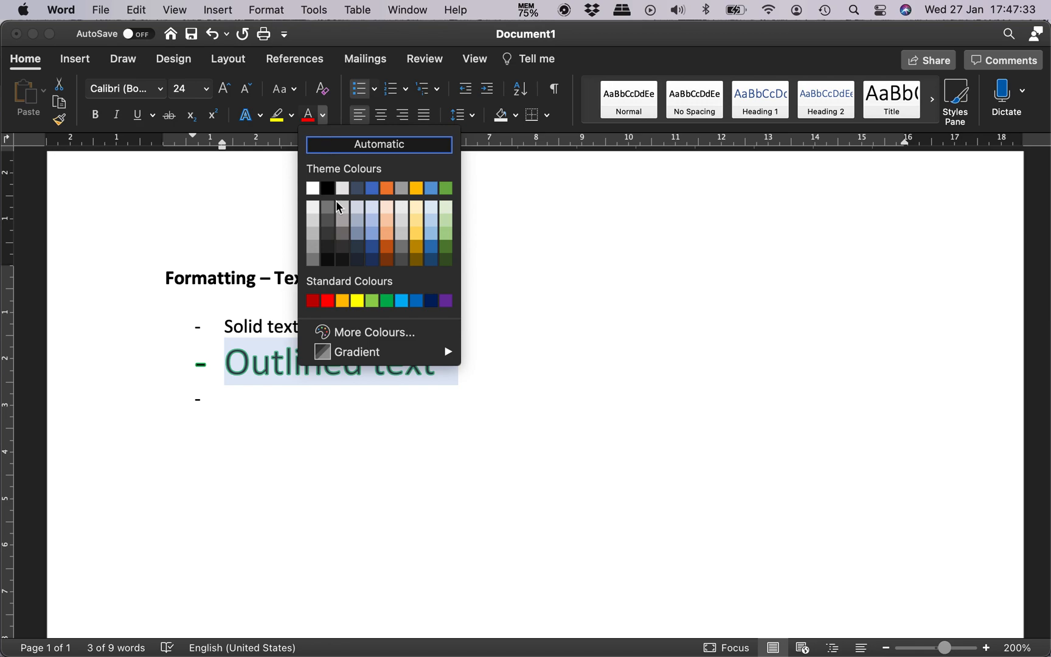
pyautogui.click(357, 305)
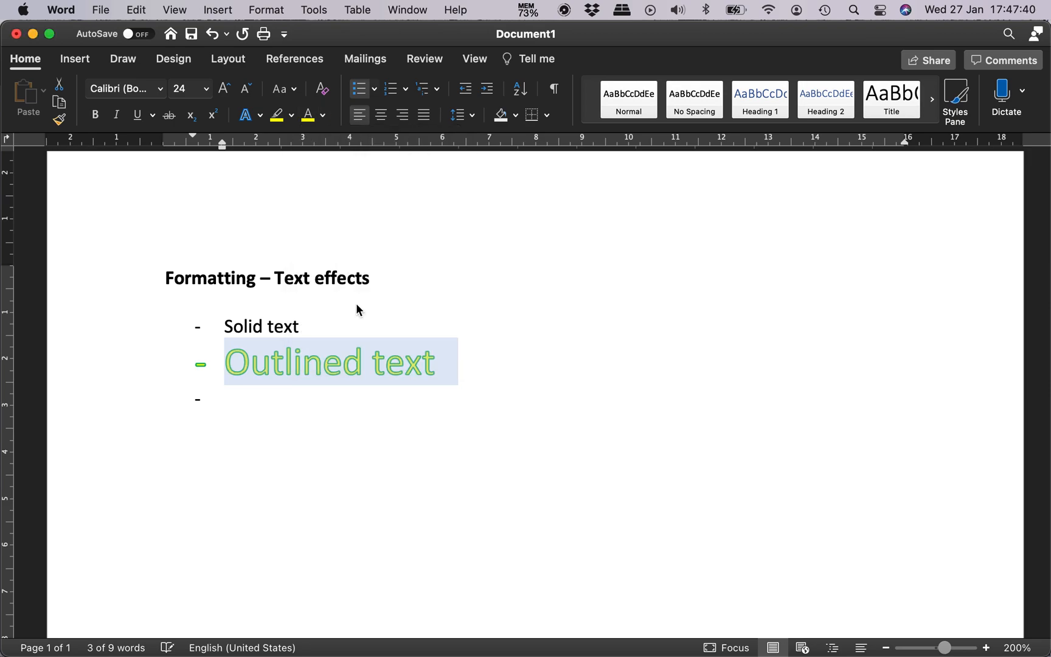
pyautogui.click(262, 403)
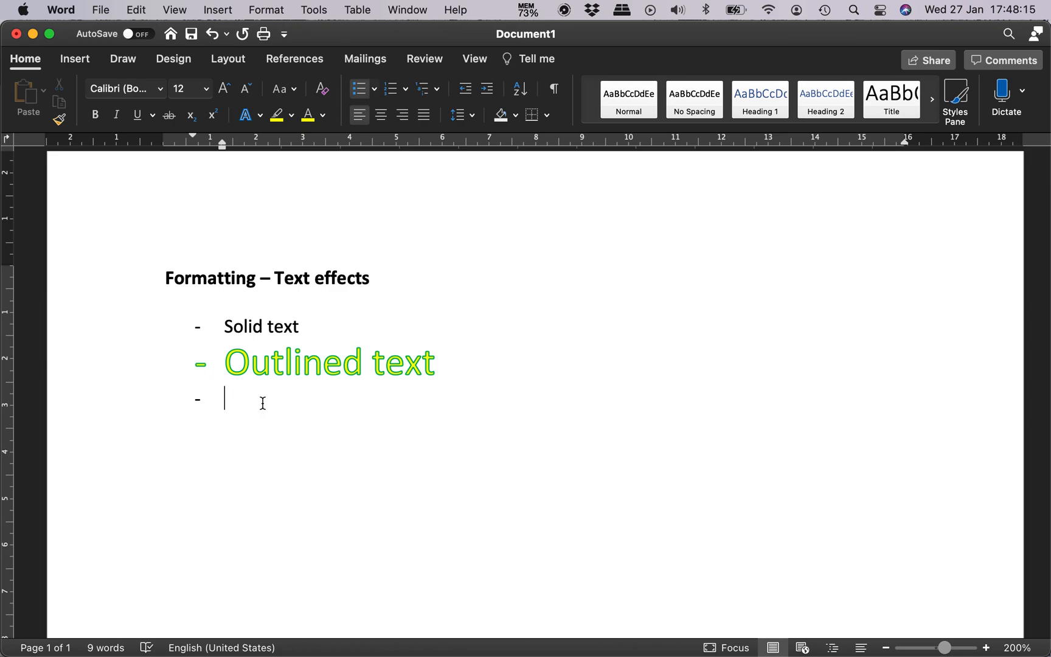
# Step: Set the text outline of the whole "Outlined text" line to standard red
pyautogui.tripleClick(281, 365)
pyautogui.click(259, 115)
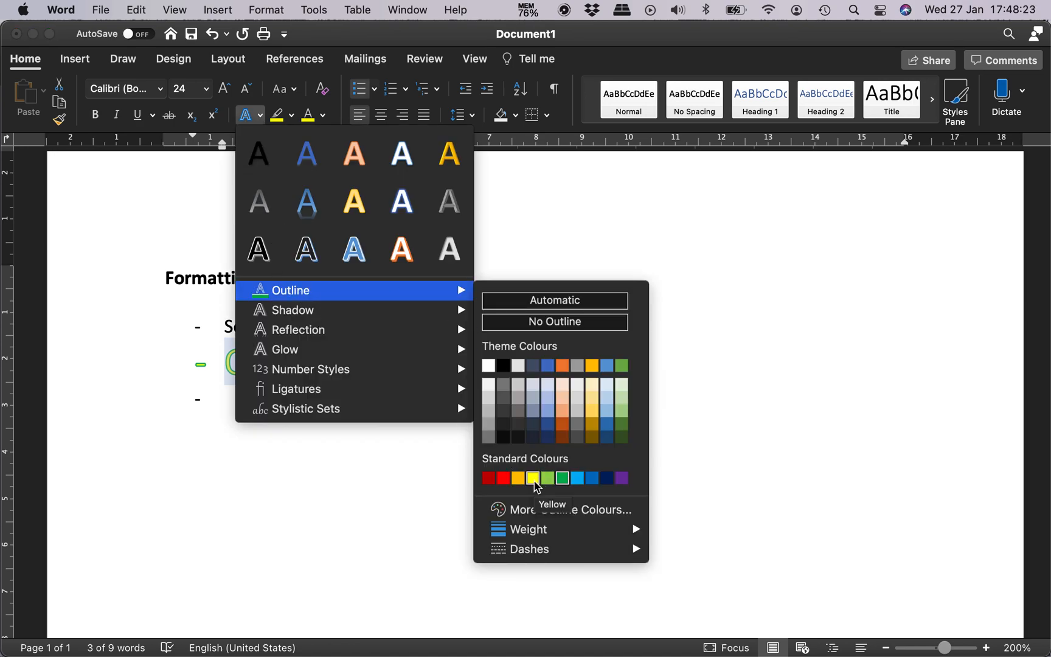
pyautogui.click(504, 479)
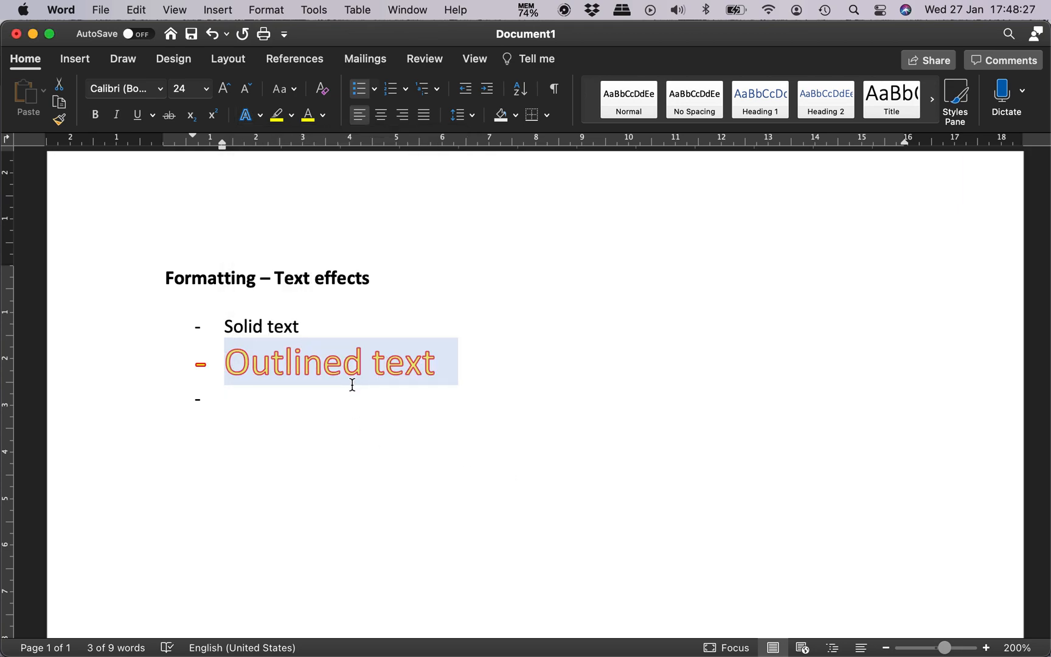
# Step: Set the outline weight of the "Outlined text" list item to ¼ pt
pyautogui.click(323, 115)
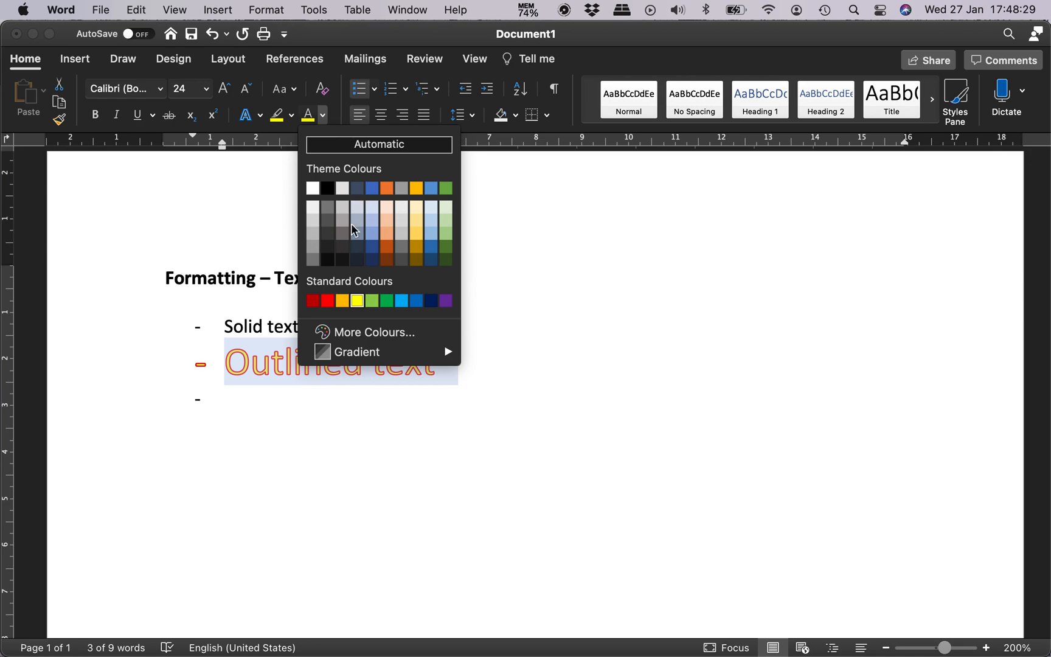
pyautogui.click(323, 117)
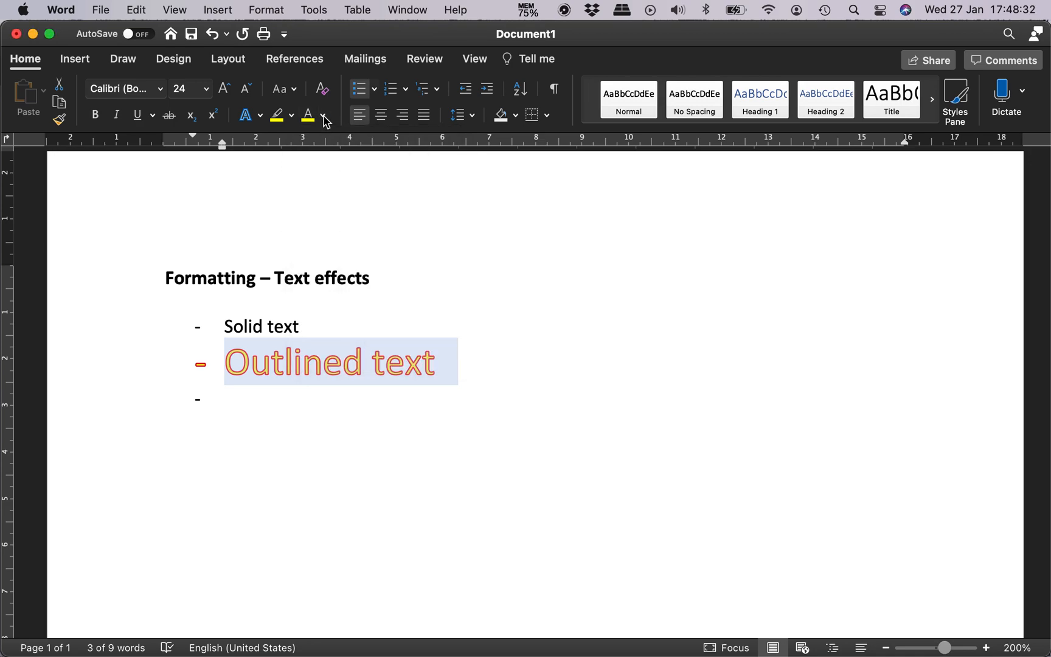
pyautogui.click(261, 115)
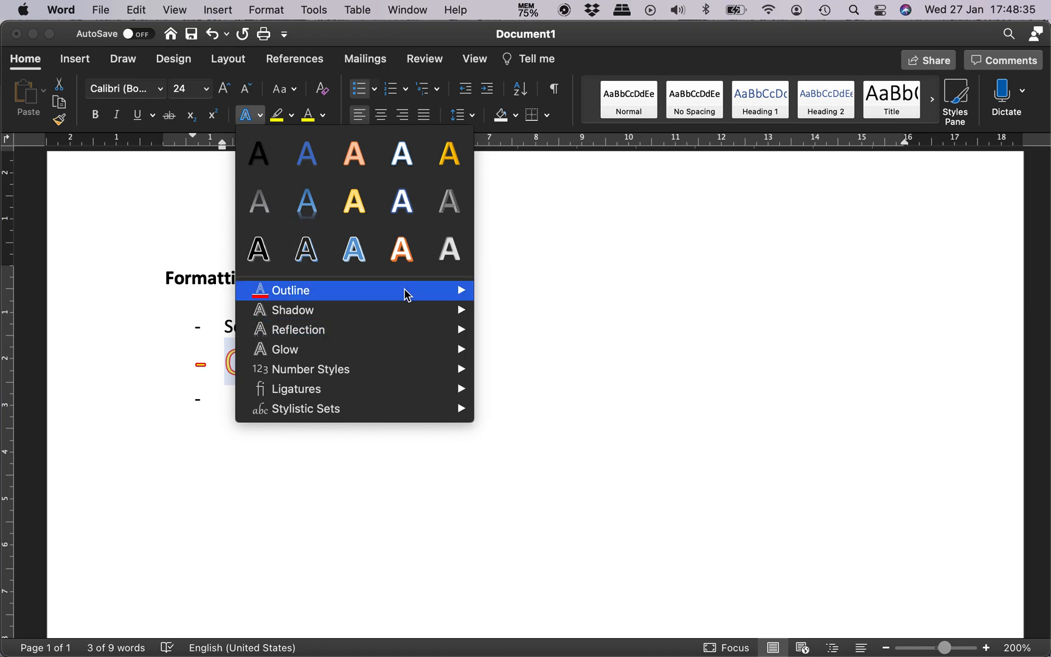
pyautogui.moveTo(406, 296)
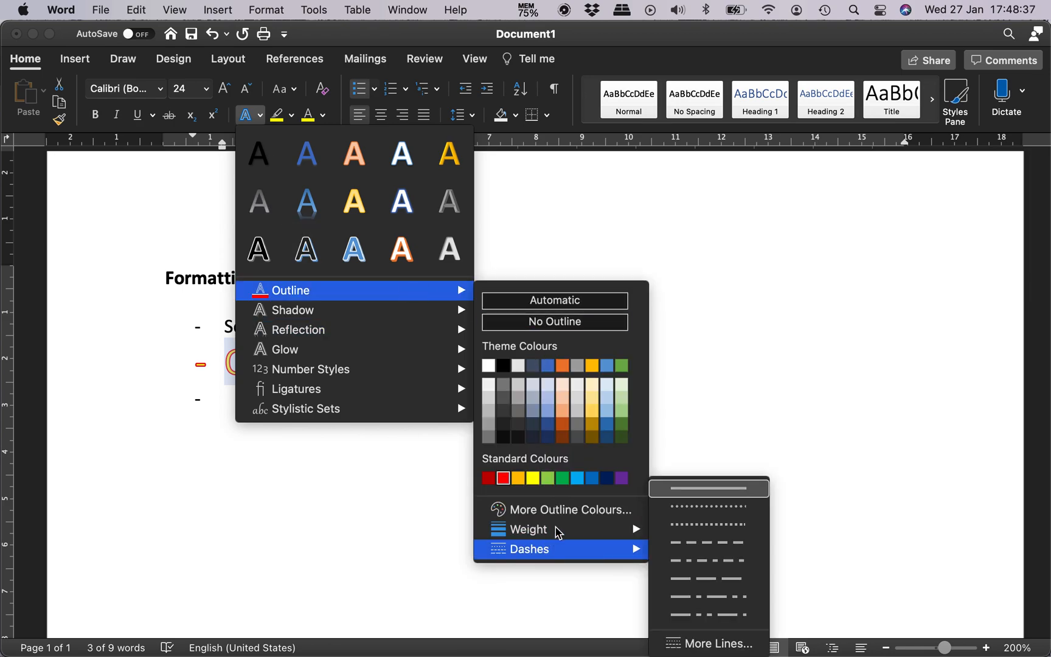
pyautogui.moveTo(556, 528)
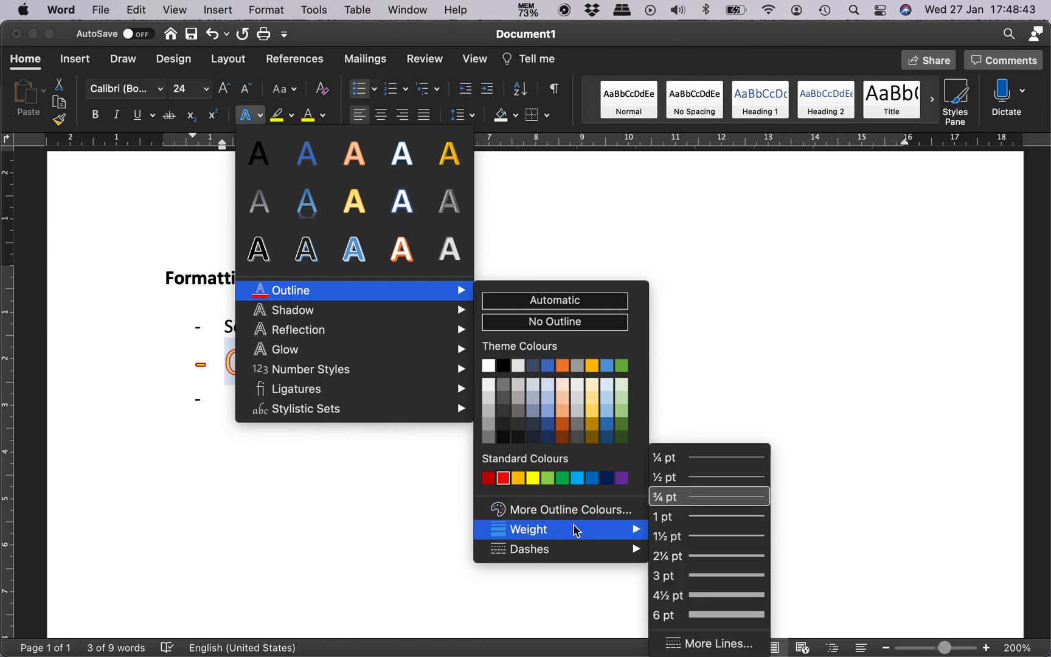
pyautogui.click(716, 459)
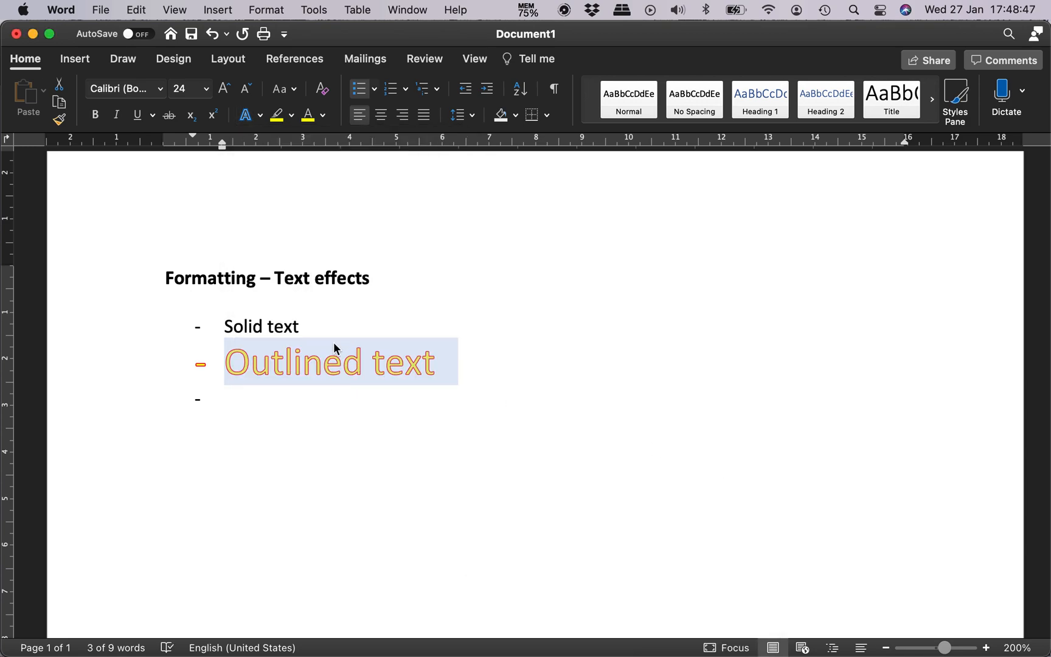
# Step: Set the outline weight of the "Outlined text" list item to 3 pt
pyautogui.click(261, 115)
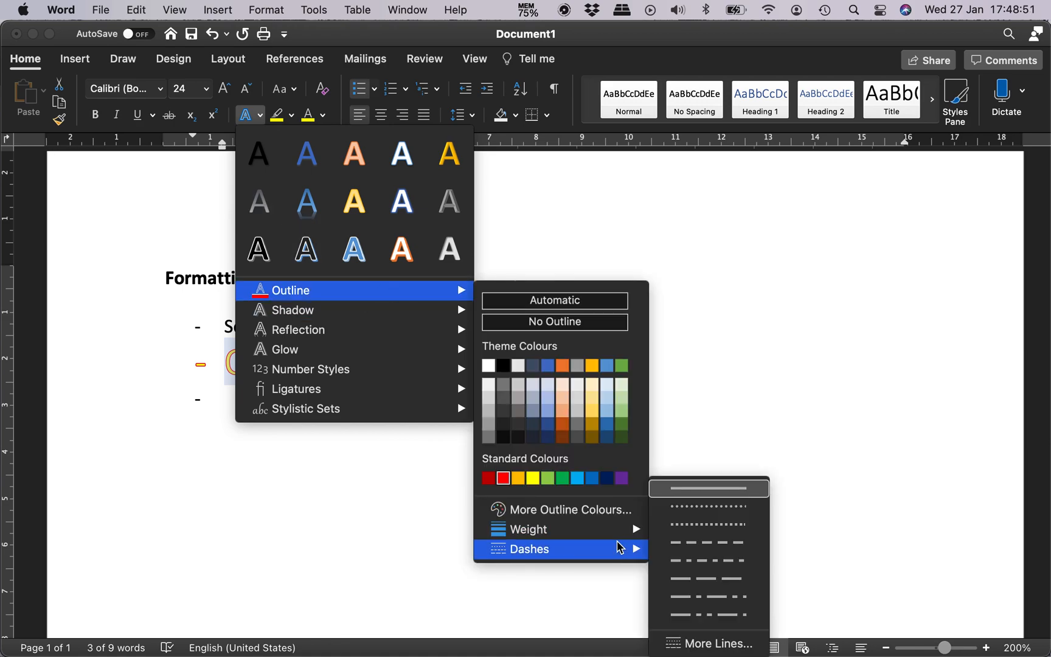
pyautogui.moveTo(626, 530)
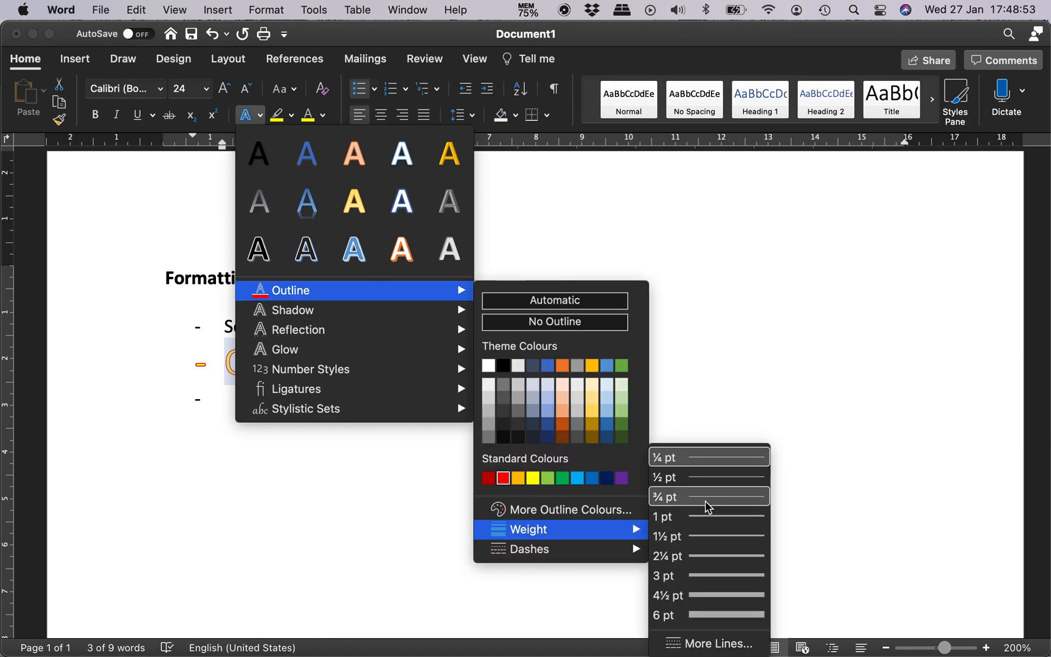
pyautogui.click(706, 576)
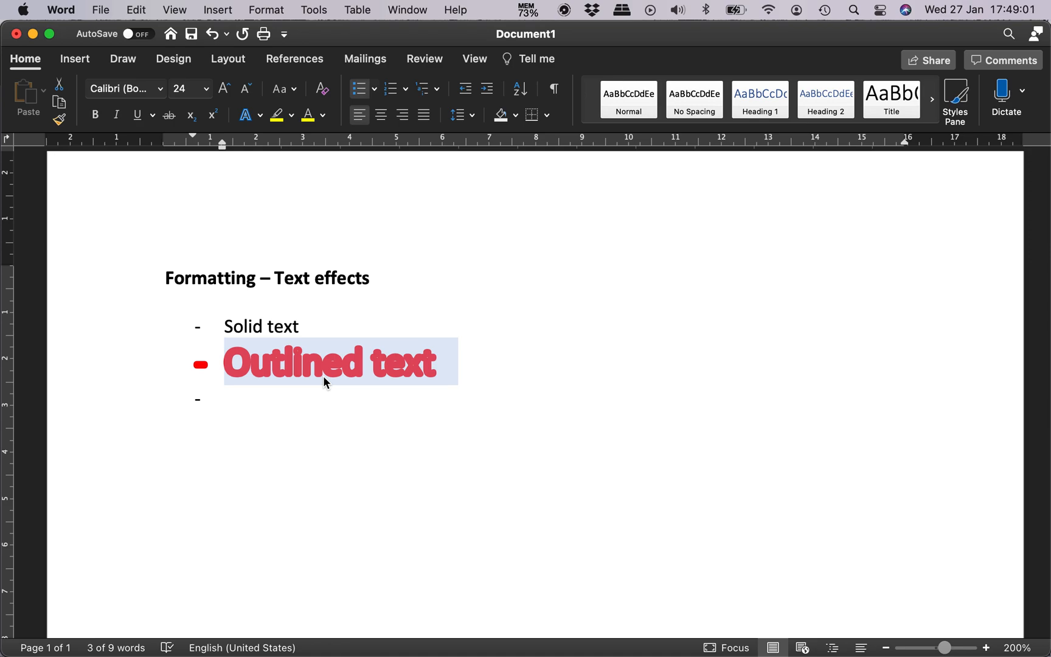
# Step: Set the outline weight of the "Outlined text" list item to 1 pt
pyautogui.click(259, 117)
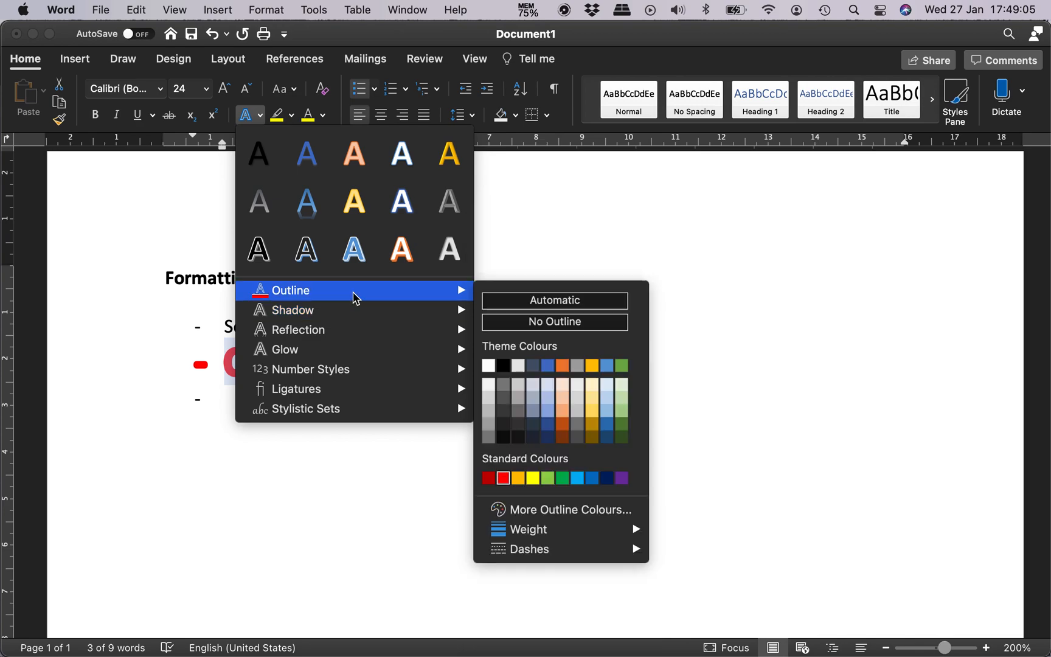
pyautogui.moveTo(577, 538)
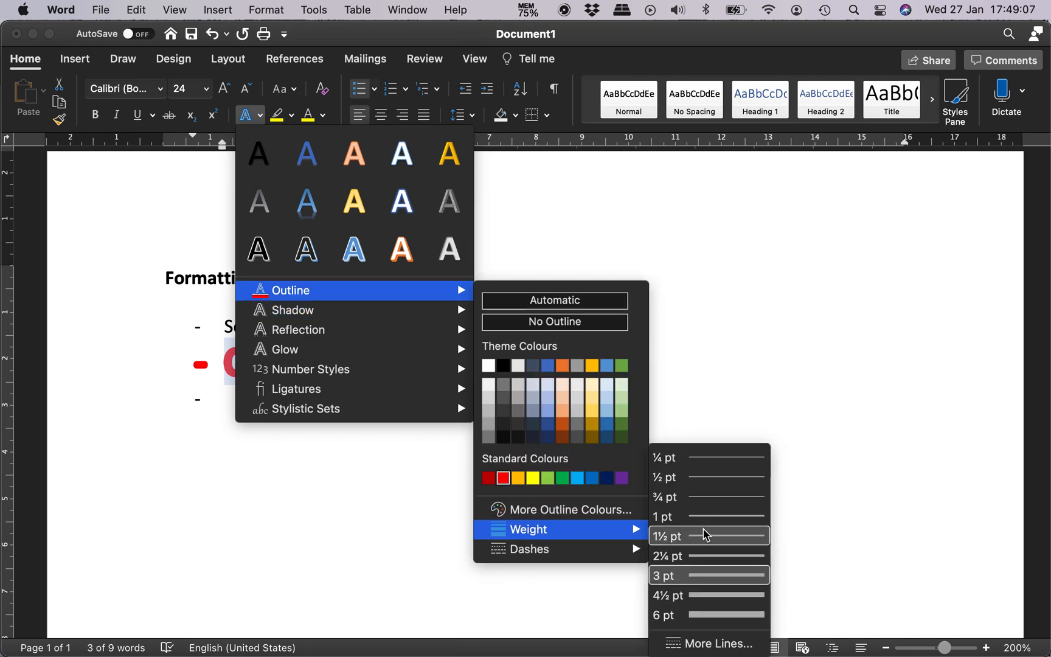
pyautogui.click(728, 518)
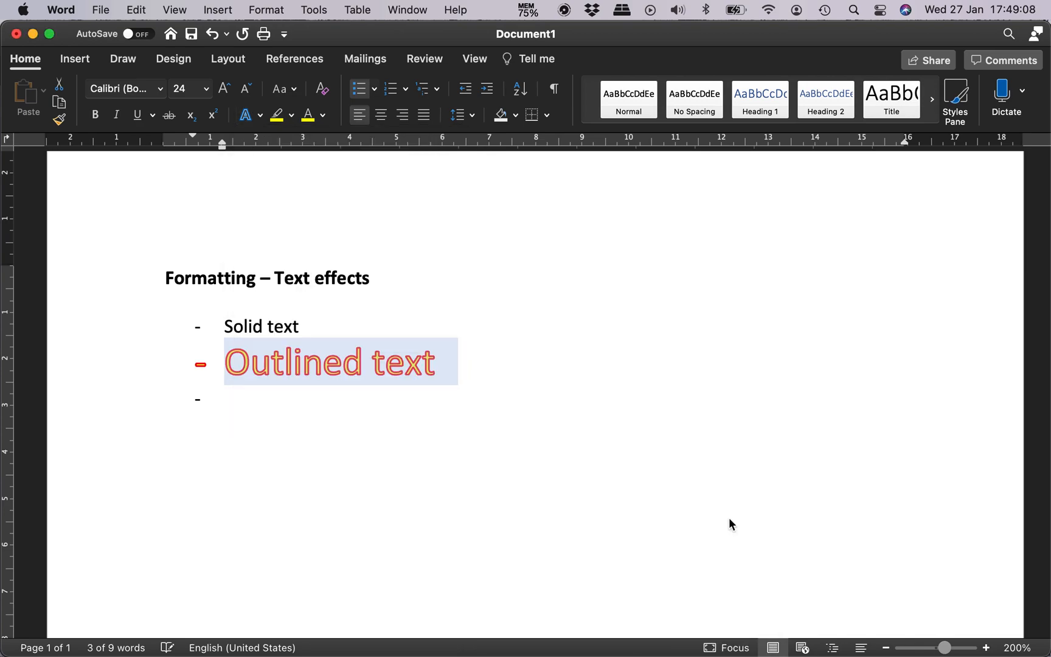
# Step: Enter "Shadow" as the third list item and add an empty list item below it
pyautogui.click(339, 400)
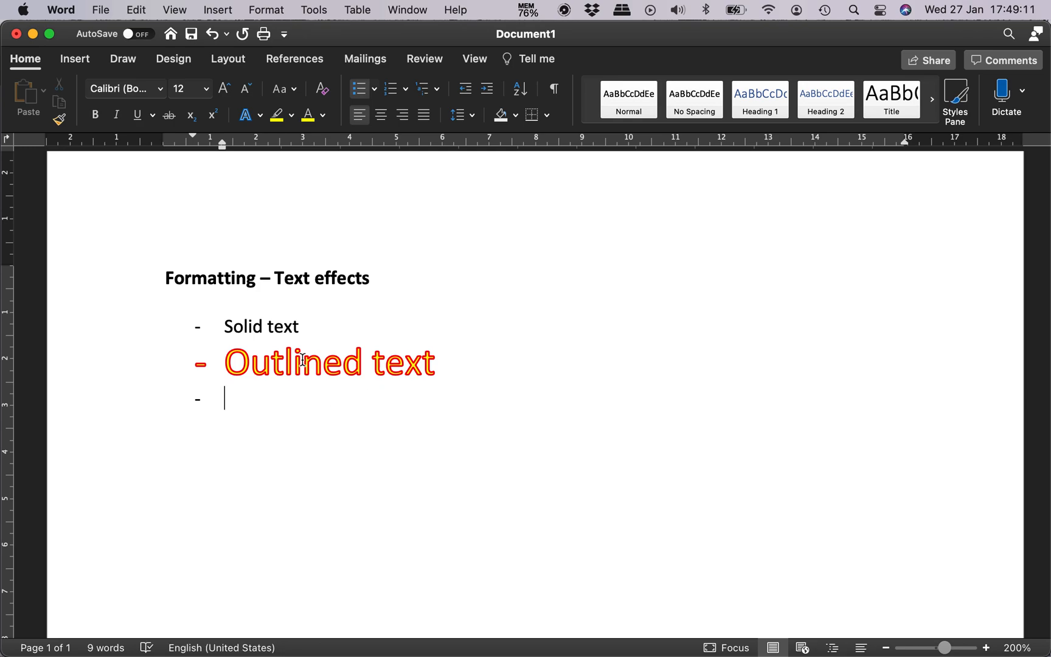
pyautogui.write('Shadow')
pyautogui.press('Return')
pyautogui.press('Up')
# Step: Apply the outer shadow preset Offset: Bottom-Right to the "Shadow" list item
pyautogui.tripleClick(343, 394)
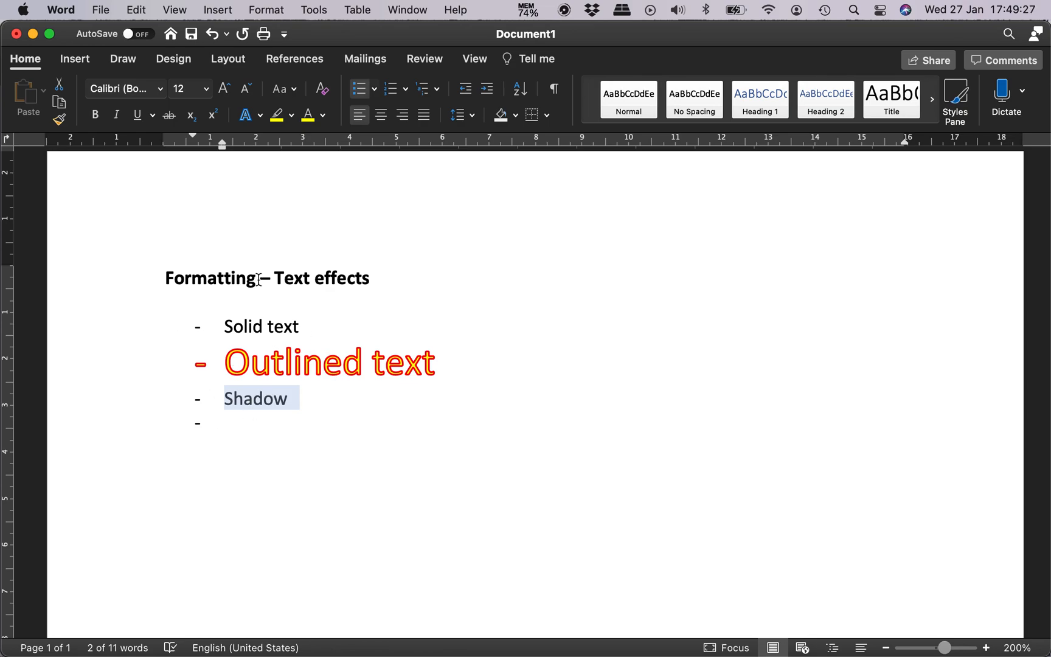
pyautogui.click(261, 115)
pyautogui.moveTo(364, 311)
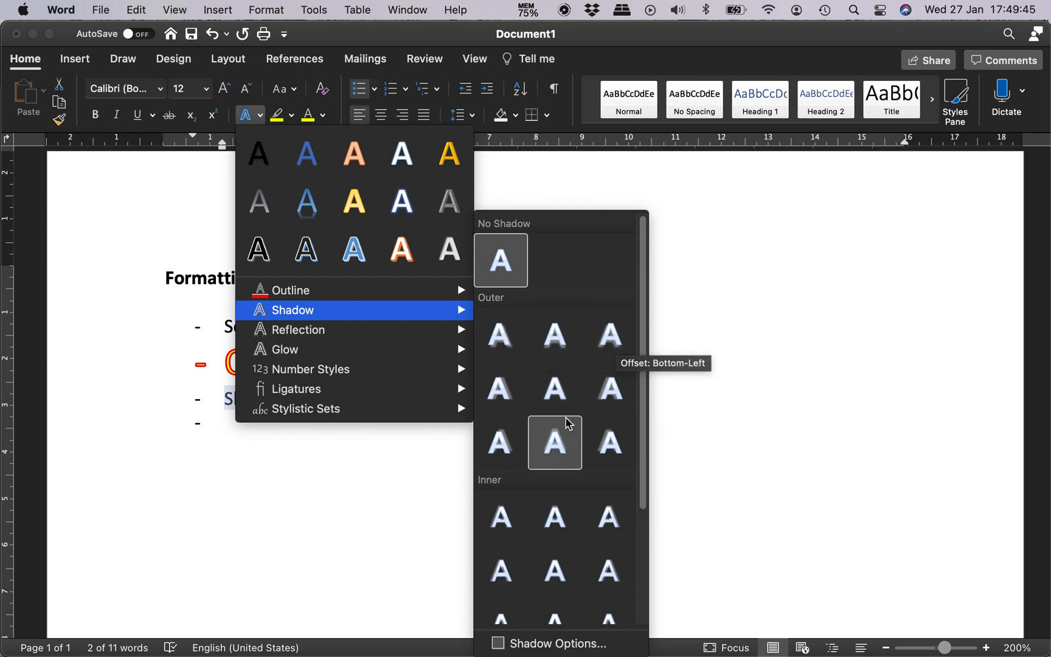
pyautogui.scroll(-3, 552, 479)
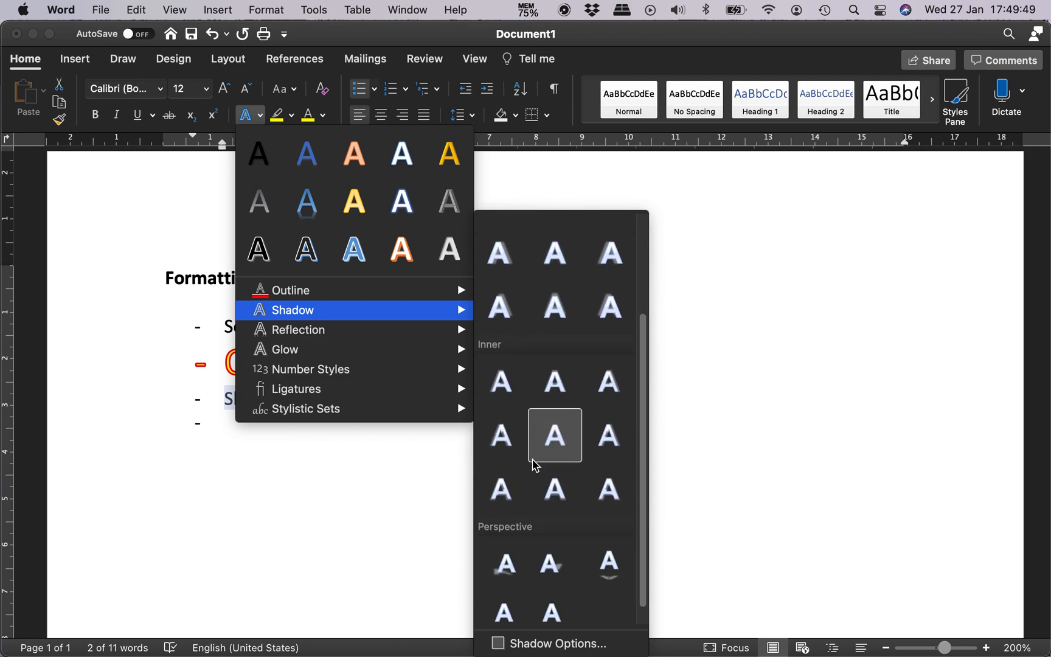
pyautogui.scroll(-1, 534, 464)
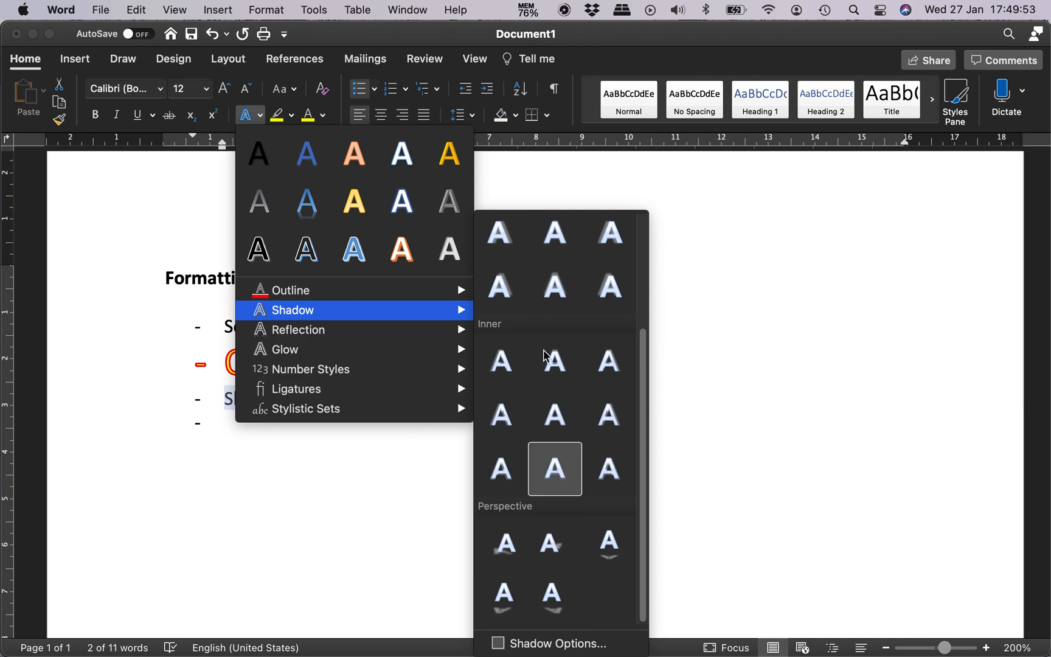
pyautogui.scroll(5, 539, 329)
pyautogui.scroll(-2, 540, 329)
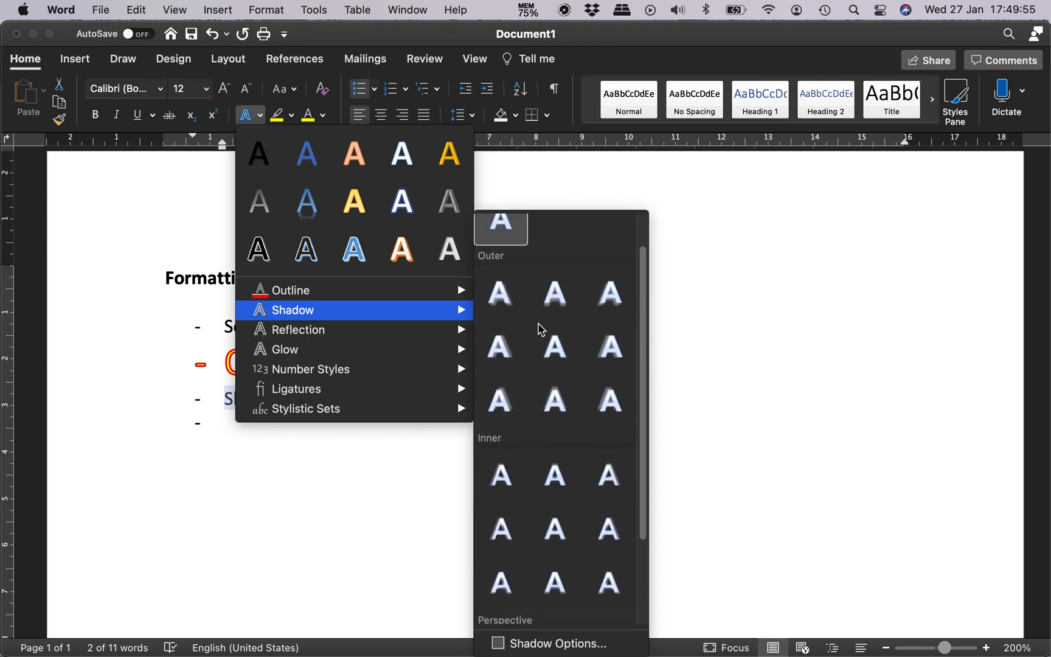
pyautogui.click(509, 308)
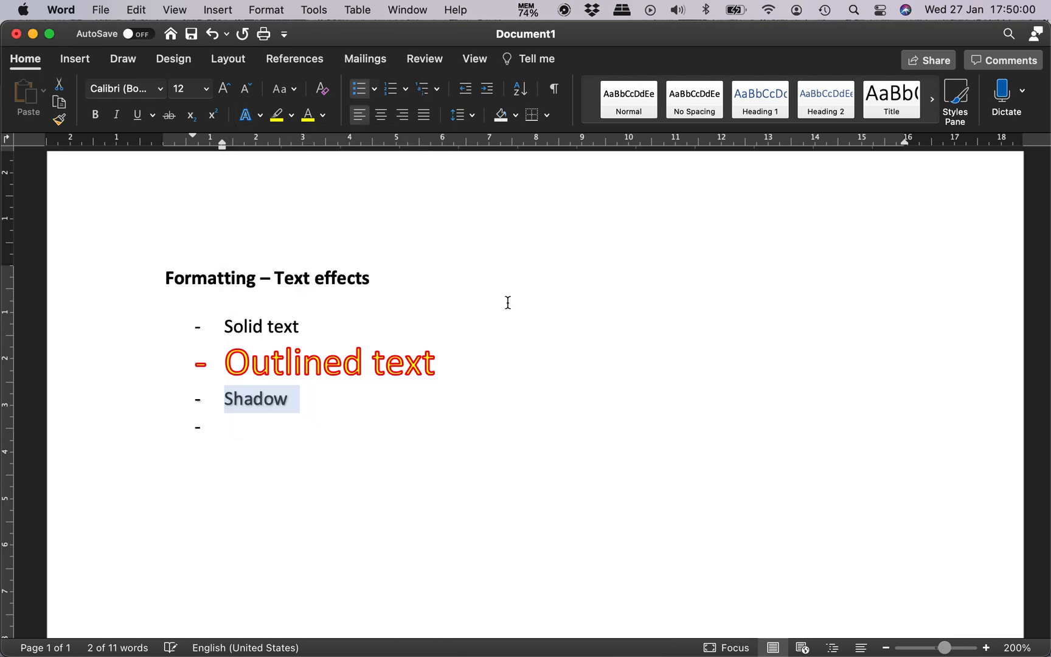
# Step: Enlarge the font size of the "Shadow" list item to 22 pt
pyautogui.click(258, 420)
pyautogui.doubleClick(252, 399)
pyautogui.click(225, 89)
pyautogui.click(224, 89)
pyautogui.click(224, 89)
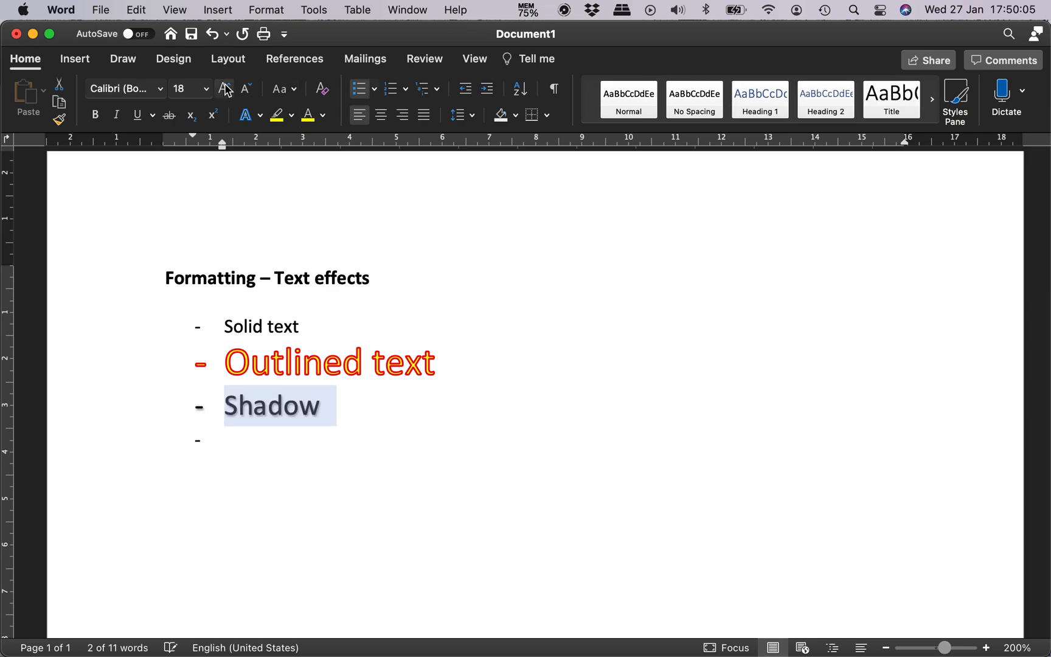
pyautogui.click(224, 89)
pyautogui.click(225, 89)
pyautogui.click(286, 448)
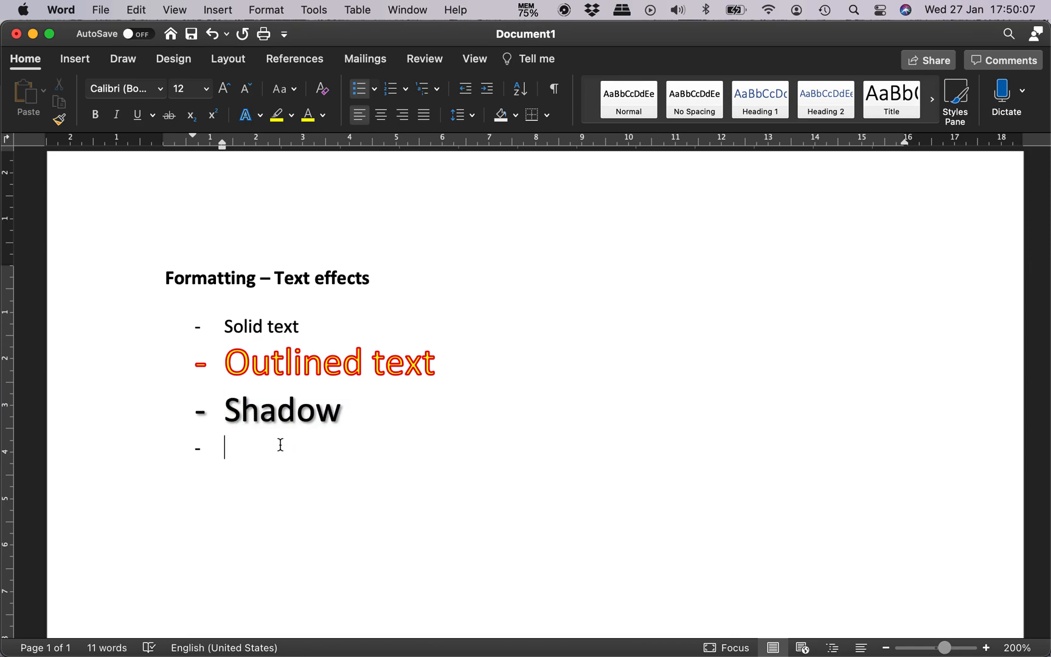
# Step: Remove the shadow from the "Shadow" list item and reapply the outer Offset: Bottom-Right preset
pyautogui.doubleClick(297, 402)
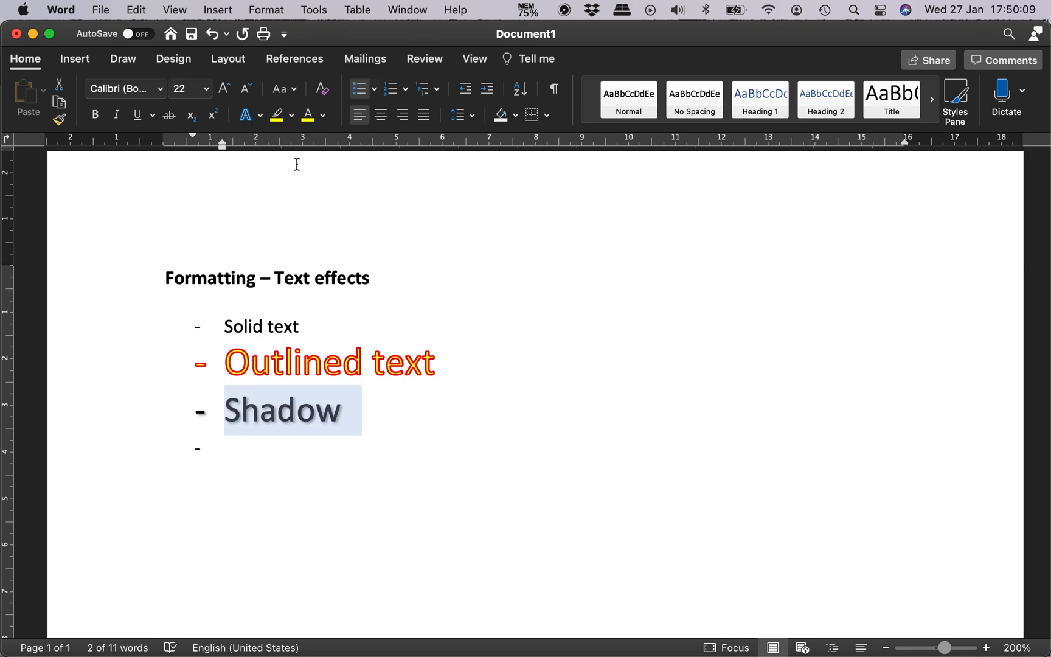
pyautogui.click(261, 117)
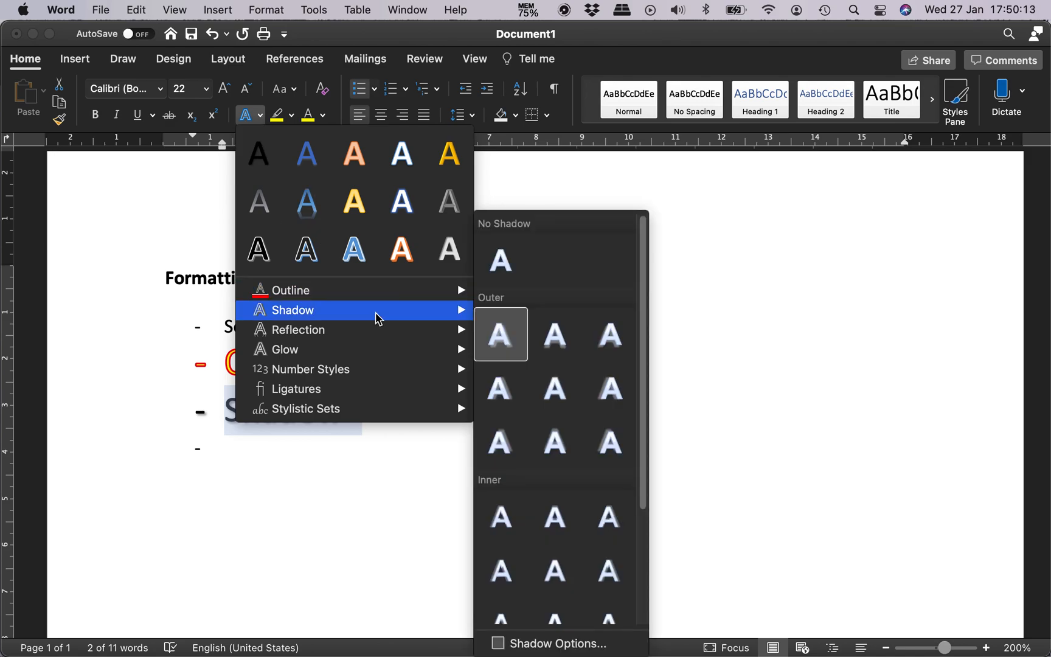
pyautogui.click(501, 260)
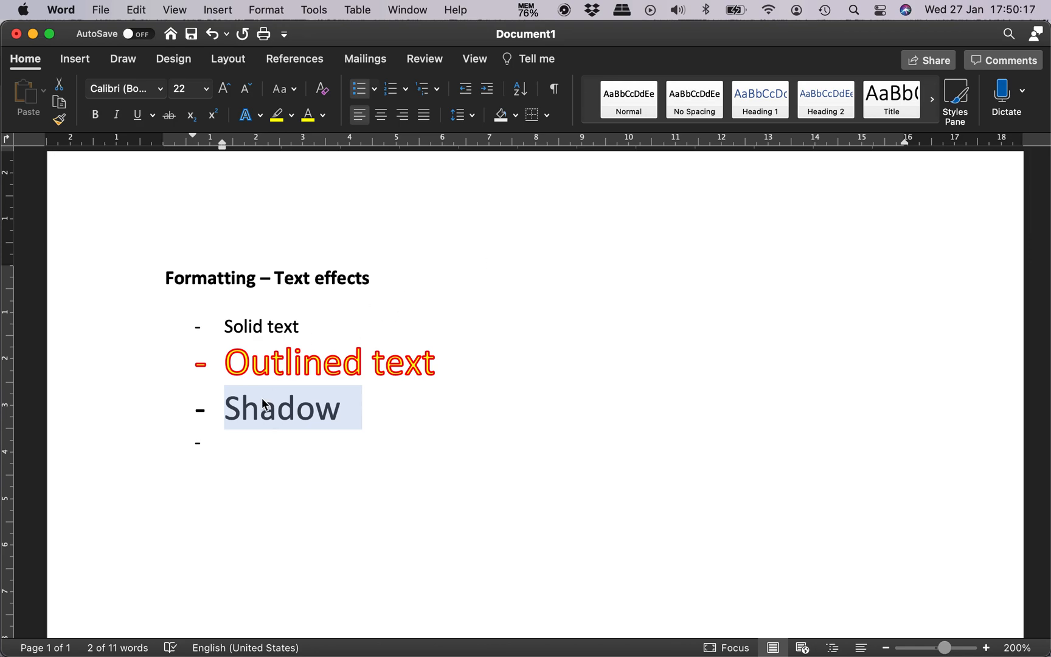
pyautogui.click(260, 117)
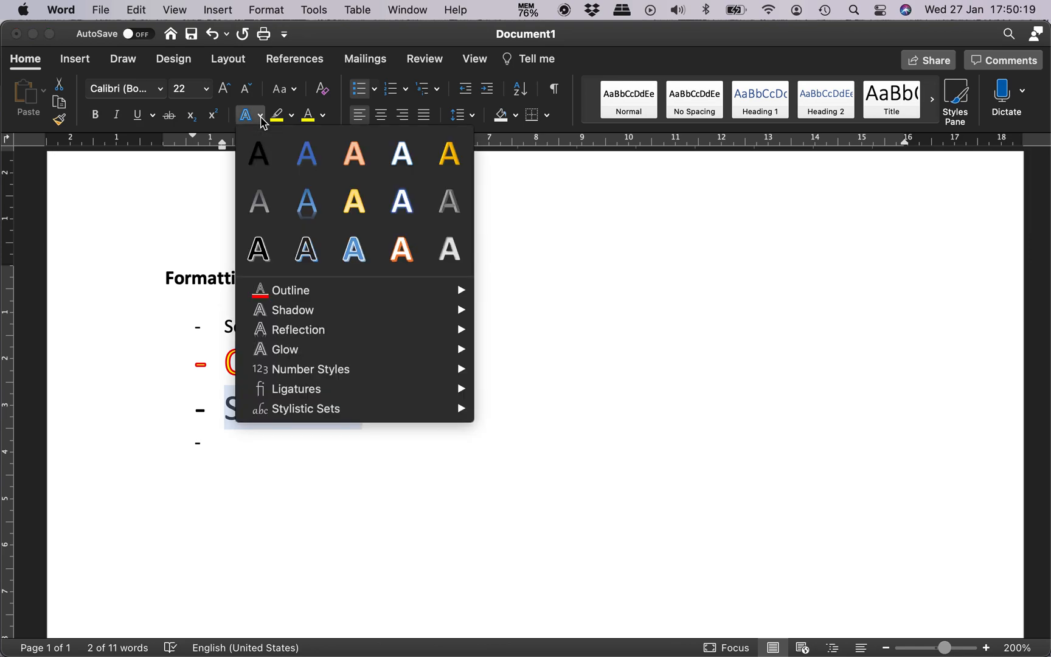
pyautogui.click(510, 339)
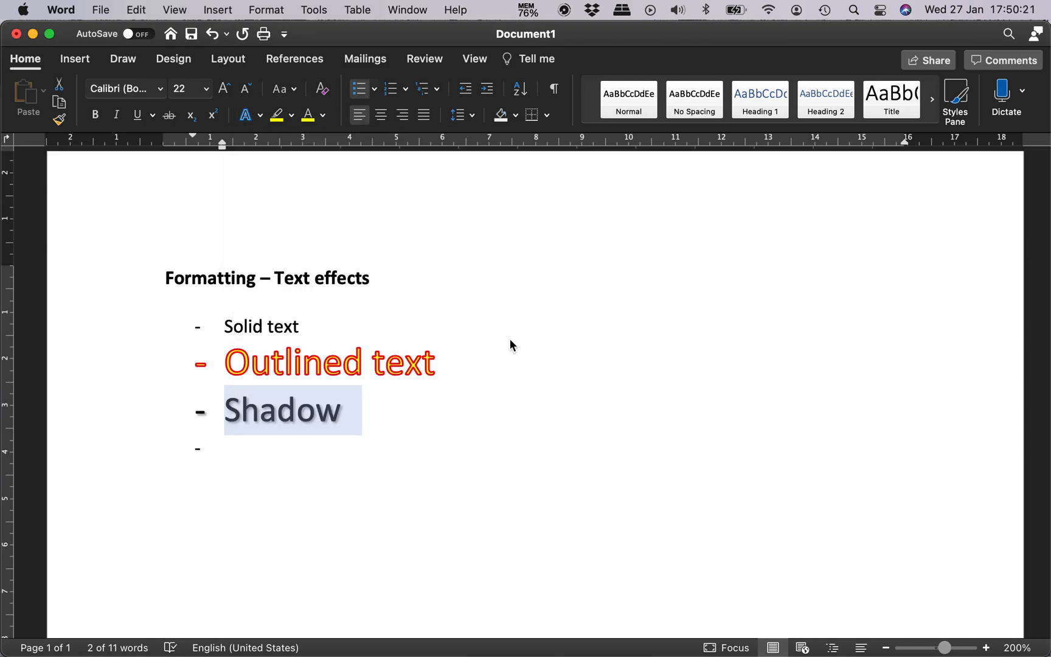
pyautogui.click(380, 438)
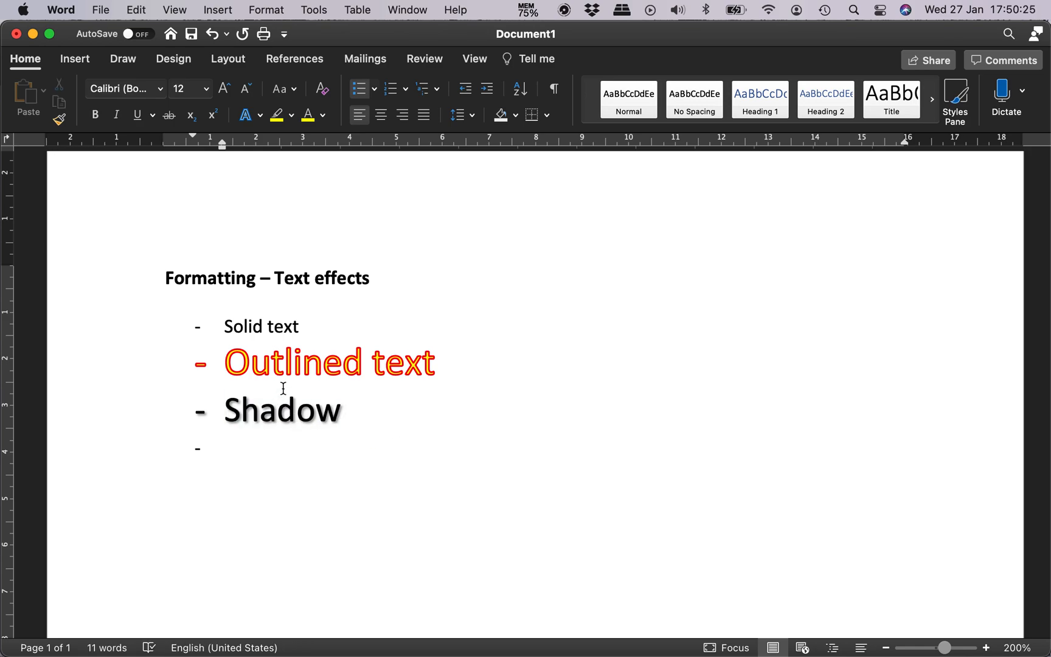
# Step: Open the detailed shadow options for the "Shadow" list item and look through the available shadow presets
pyautogui.tripleClick(274, 414)
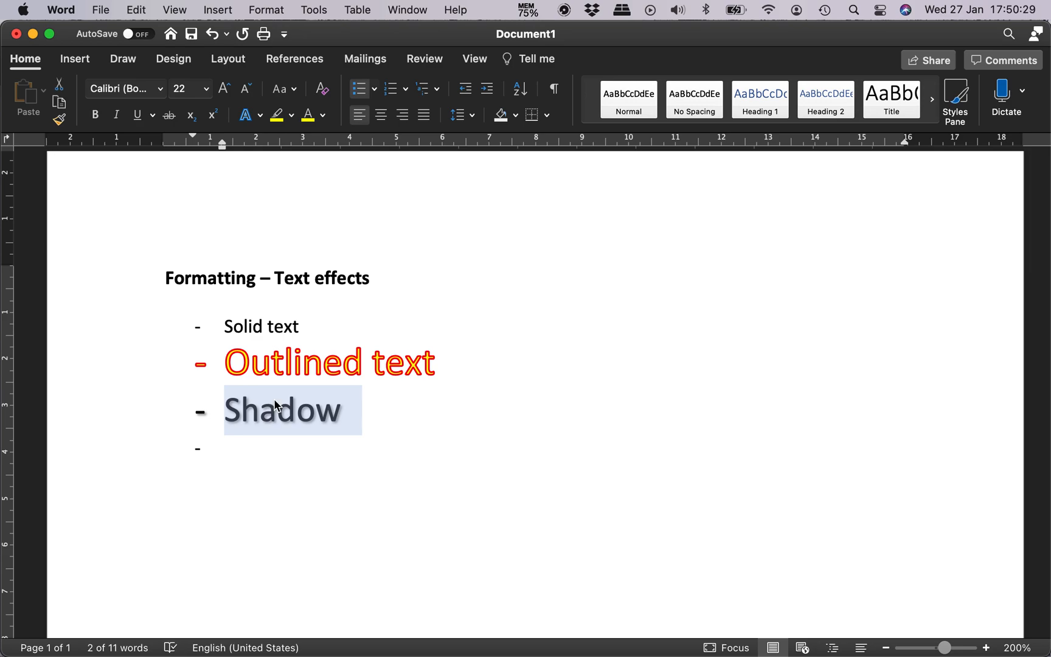
pyautogui.click(258, 114)
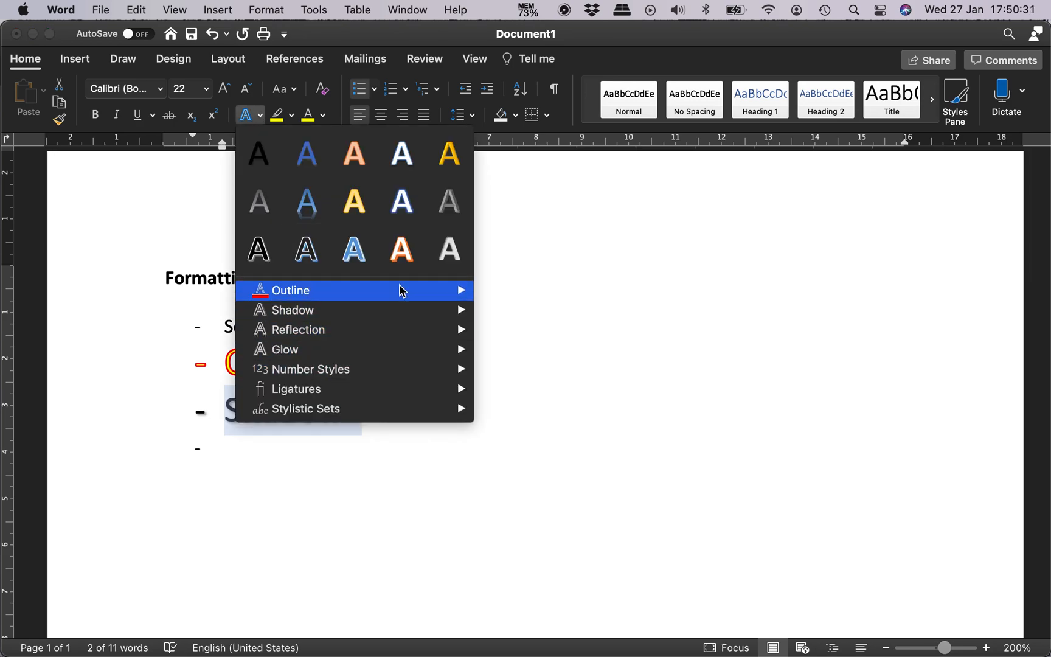
pyautogui.moveTo(399, 312)
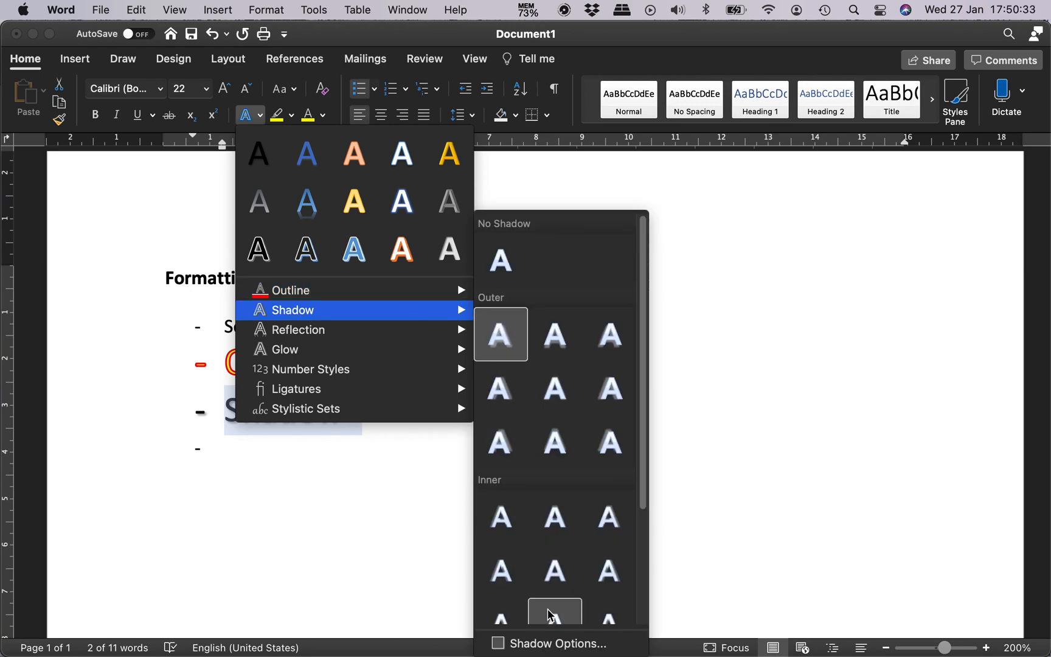
pyautogui.click(568, 646)
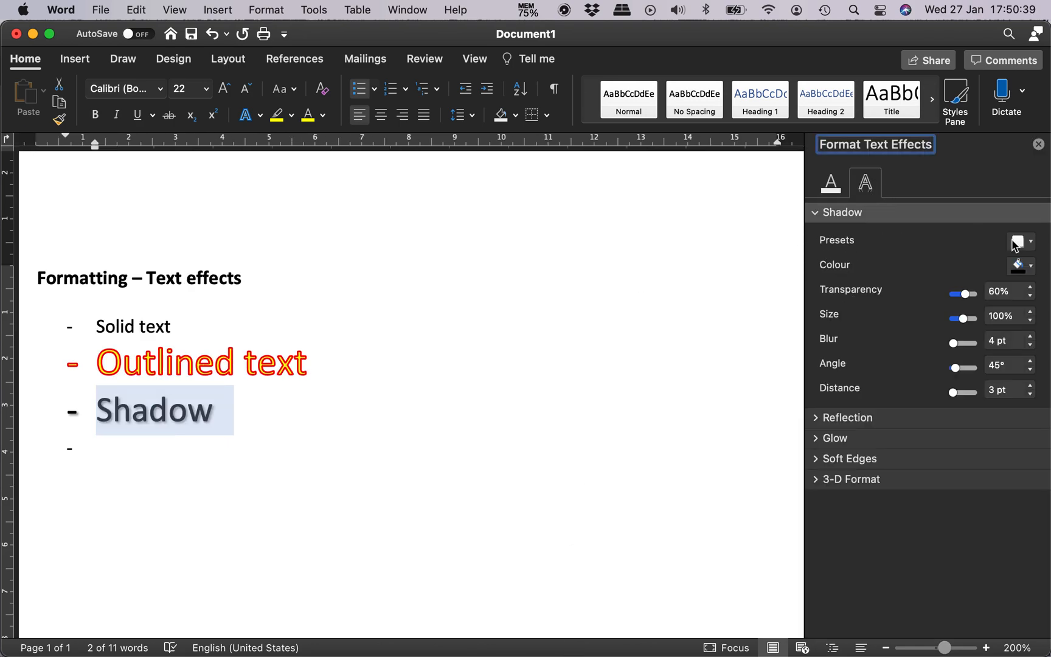
pyautogui.click(1019, 242)
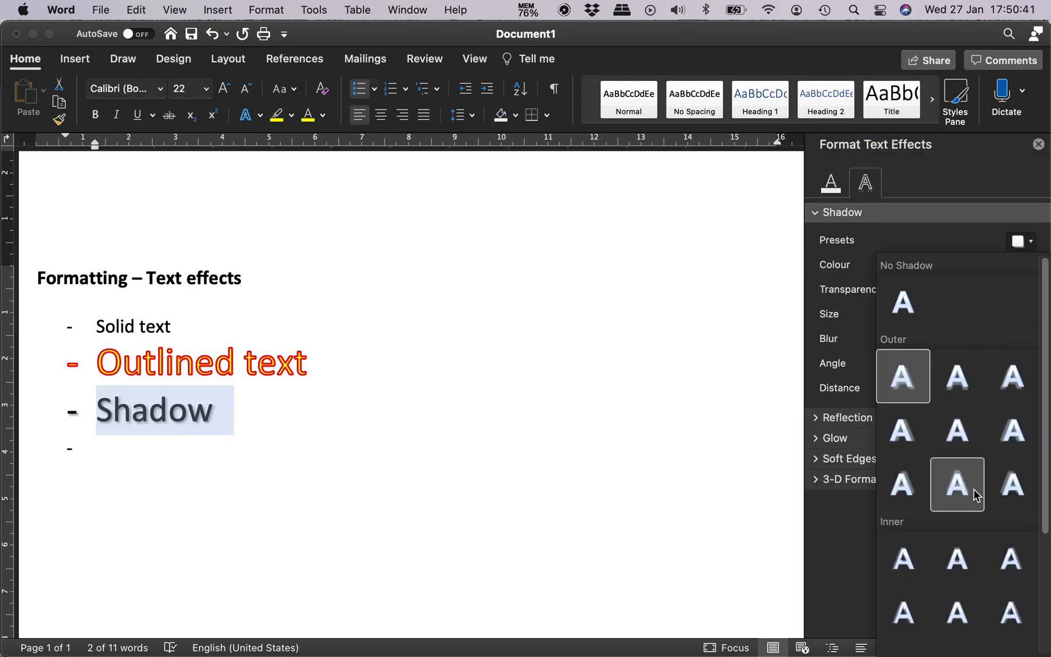
pyautogui.click(993, 172)
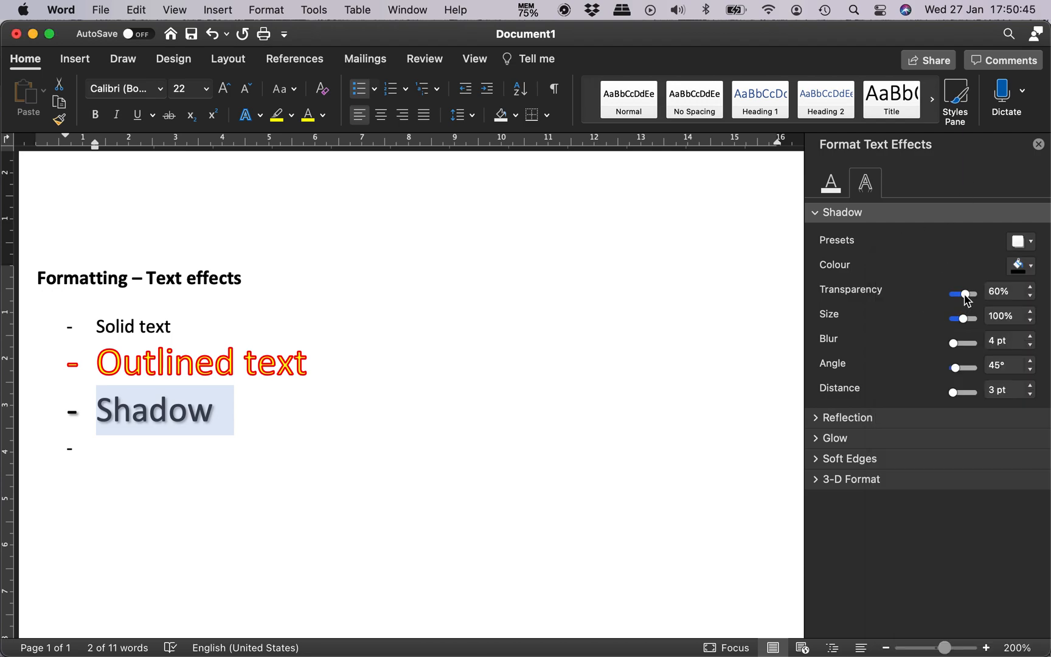
# Step: Try the shadow transparency of the "Shadow" list item at 0% and 100%, and set it to 50%
pyautogui.moveTo(966, 298); pyautogui.dragTo(932, 300)
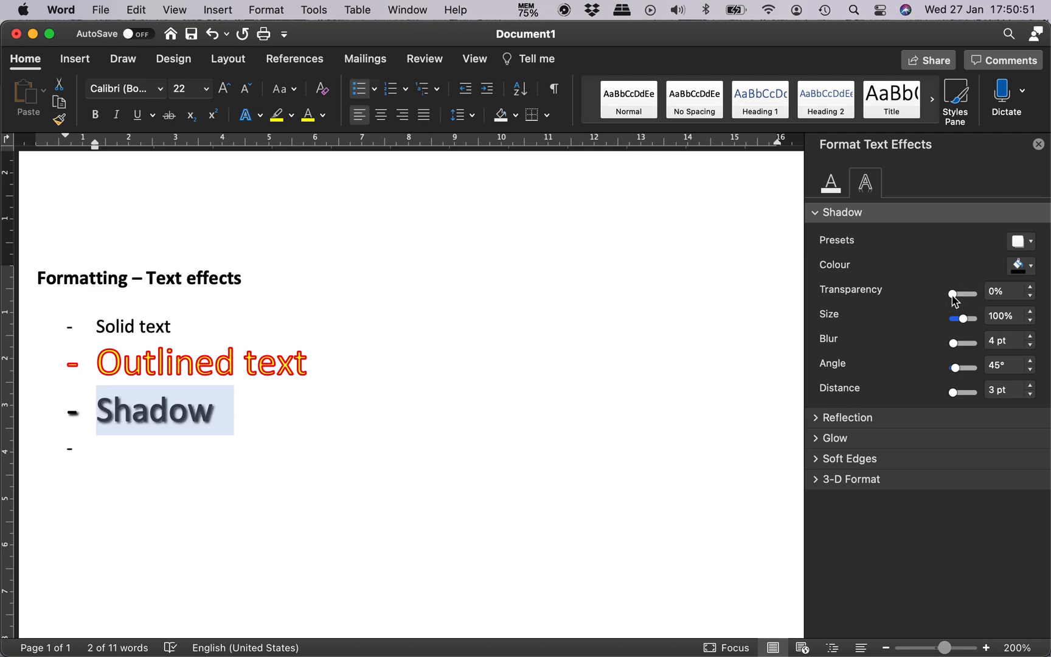
pyautogui.moveTo(954, 300); pyautogui.dragTo(1004, 298)
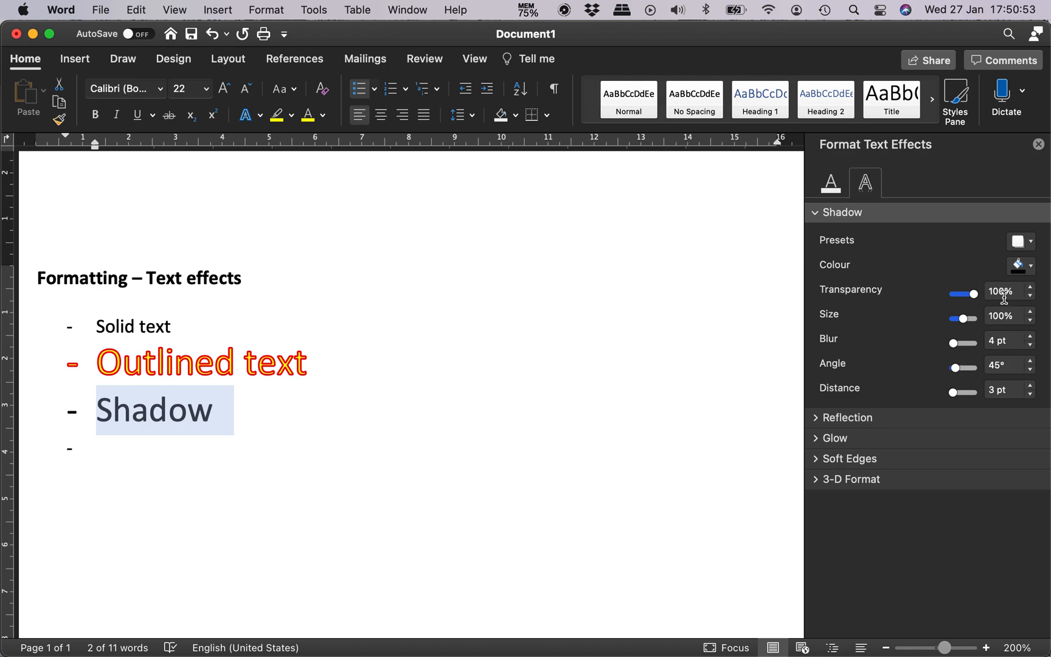
pyautogui.click(994, 292)
pyautogui.doubleClick(994, 292)
pyautogui.write('50')
pyautogui.press('Tab')
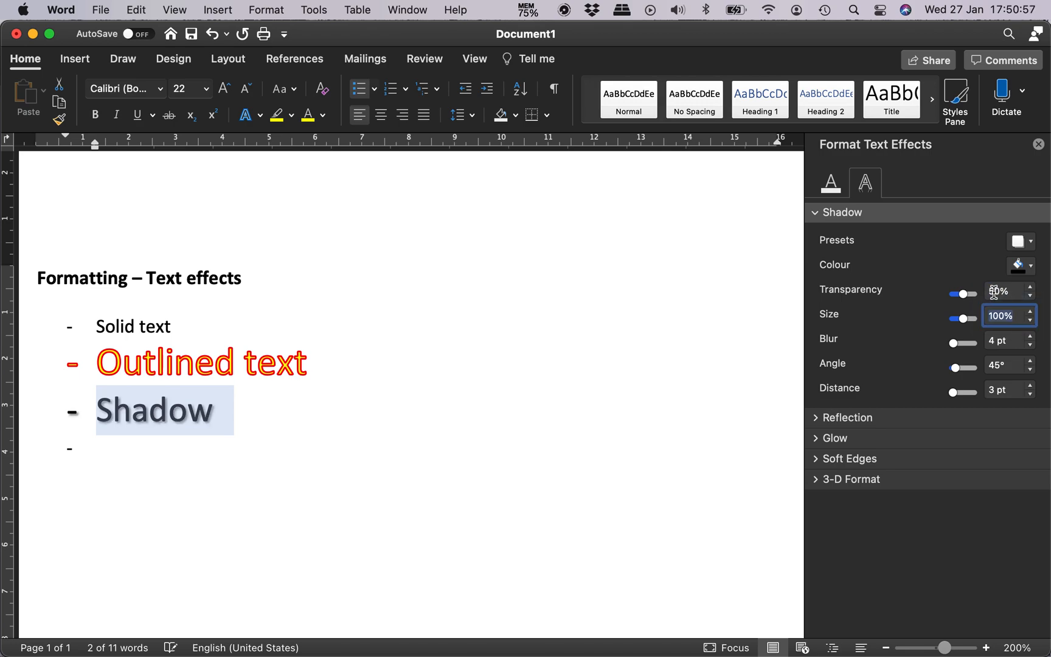
pyautogui.click(140, 414)
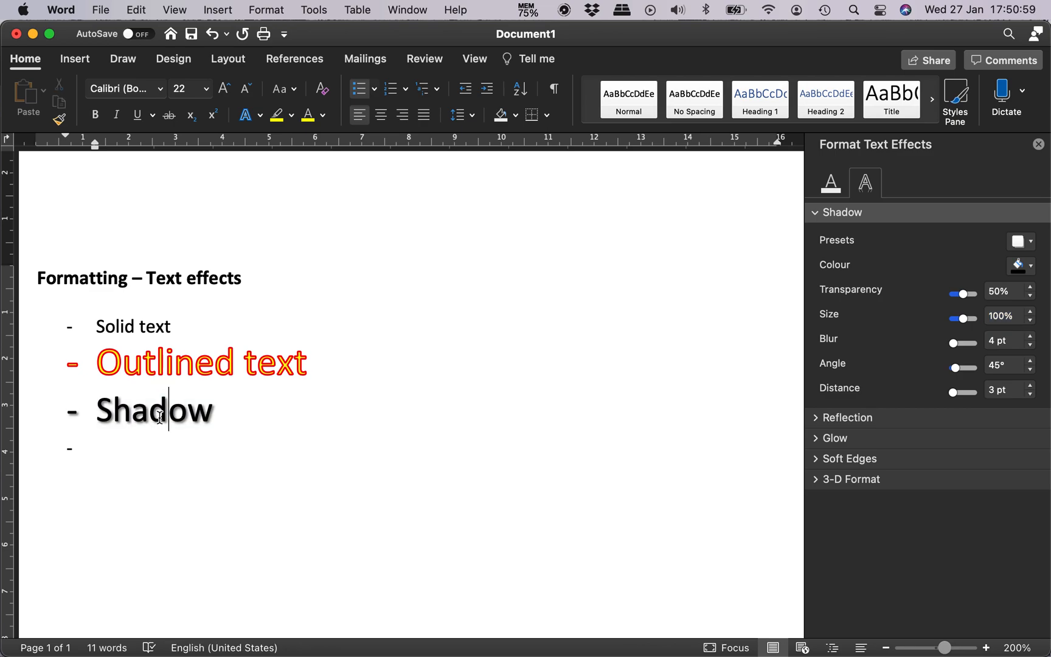
# Step: Set the font colour of the "Shadow" list item to standard light green, keeping the line selected
pyautogui.doubleClick(160, 417)
pyautogui.click(323, 116)
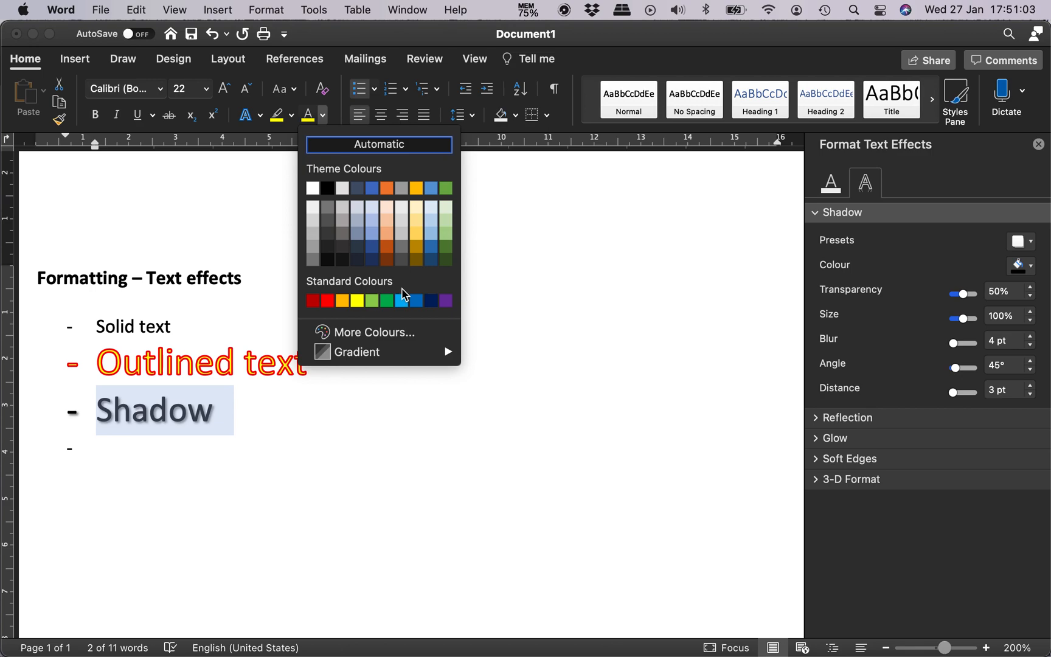
pyautogui.click(370, 299)
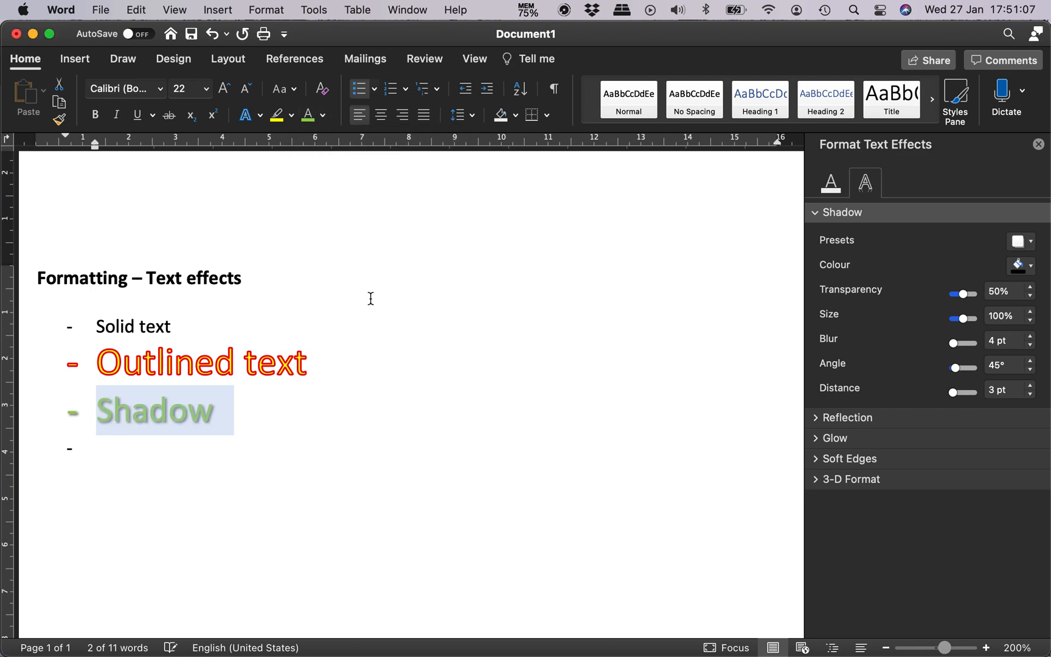
pyautogui.click(239, 416)
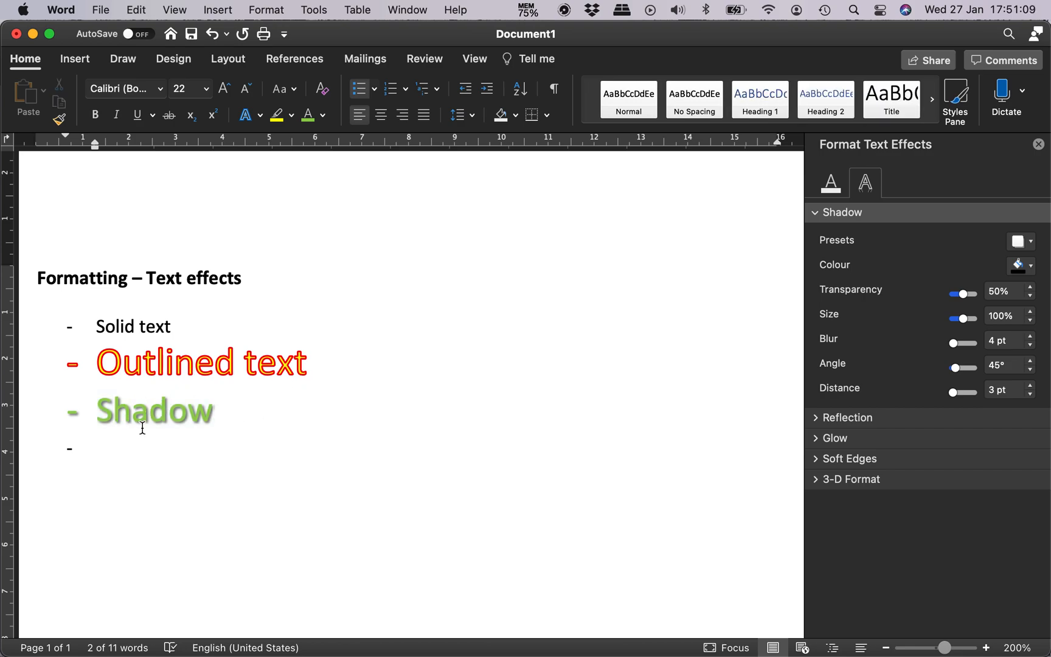
pyautogui.doubleClick(153, 419)
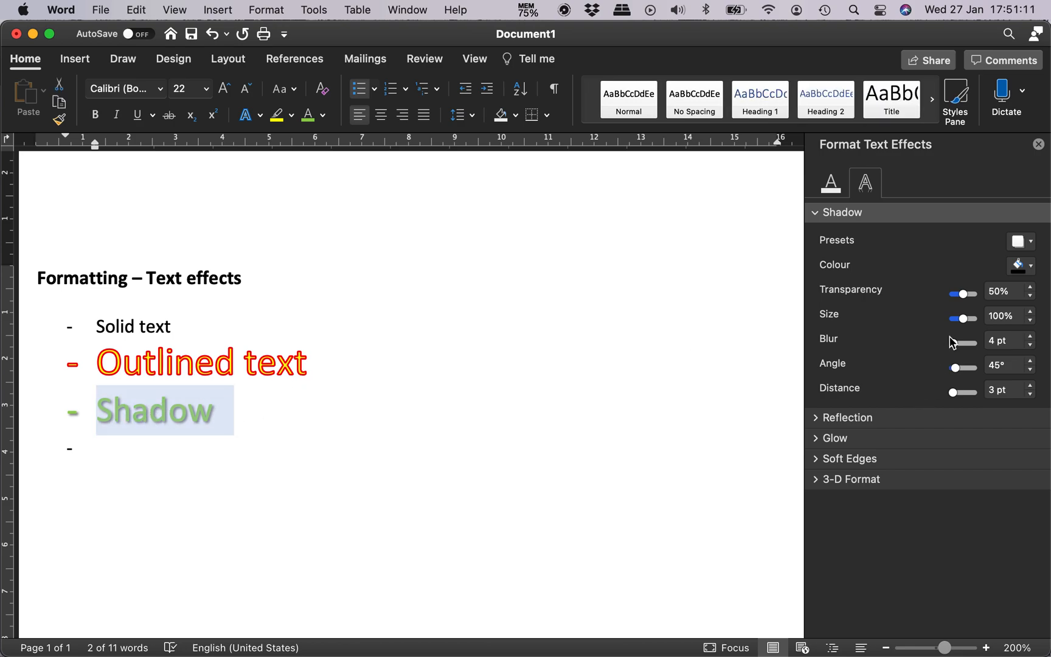
# Step: Try the shadow size of the "Shadow" list item at 175% and 24%, and set it back to 100%
pyautogui.moveTo(965, 321); pyautogui.dragTo(973, 321)
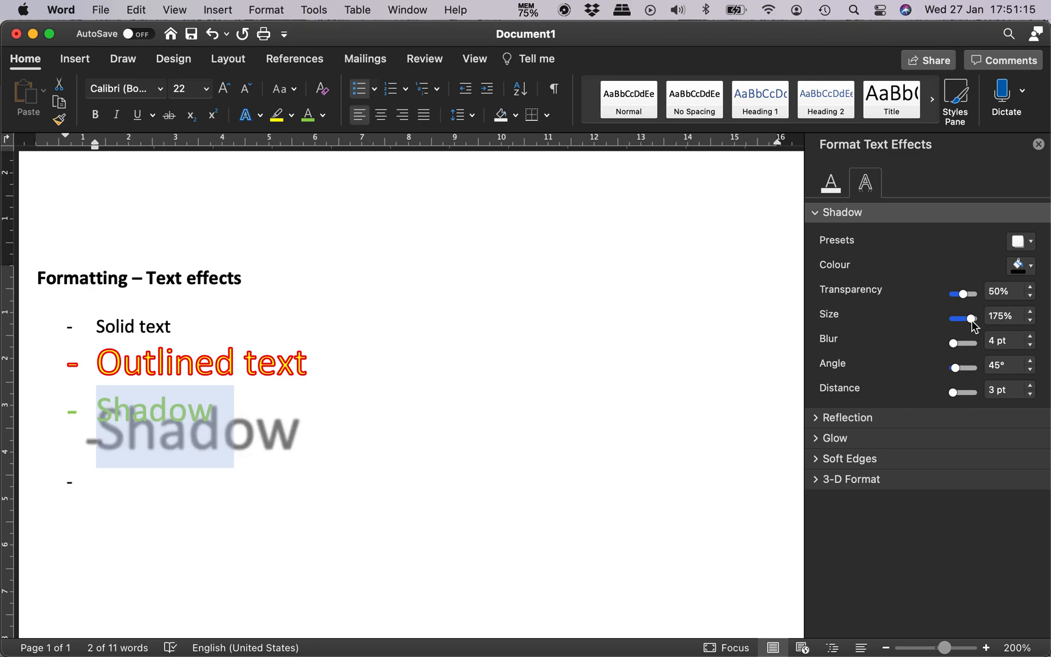
pyautogui.moveTo(971, 321); pyautogui.dragTo(953, 322)
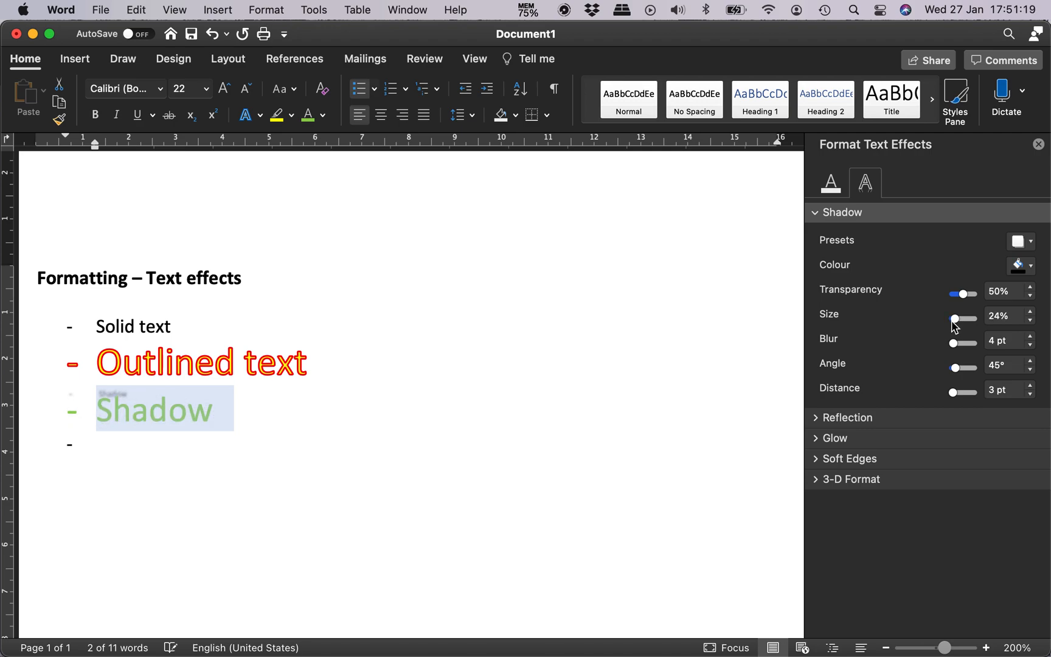
pyautogui.click(512, 486)
pyautogui.click(166, 414)
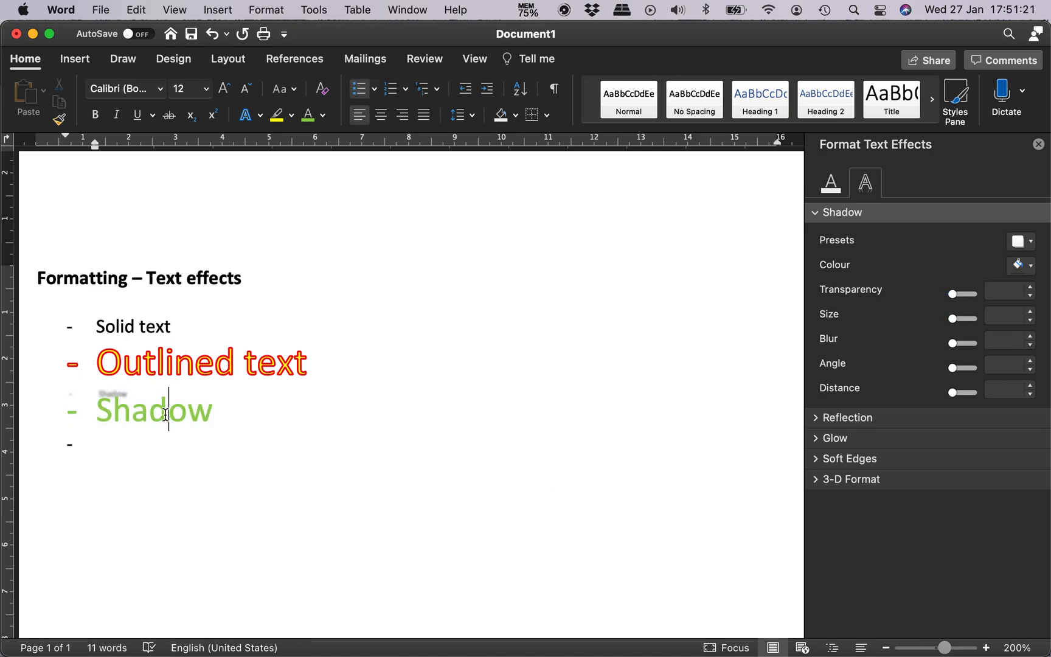
pyautogui.doubleClick(166, 415)
pyautogui.click(995, 316)
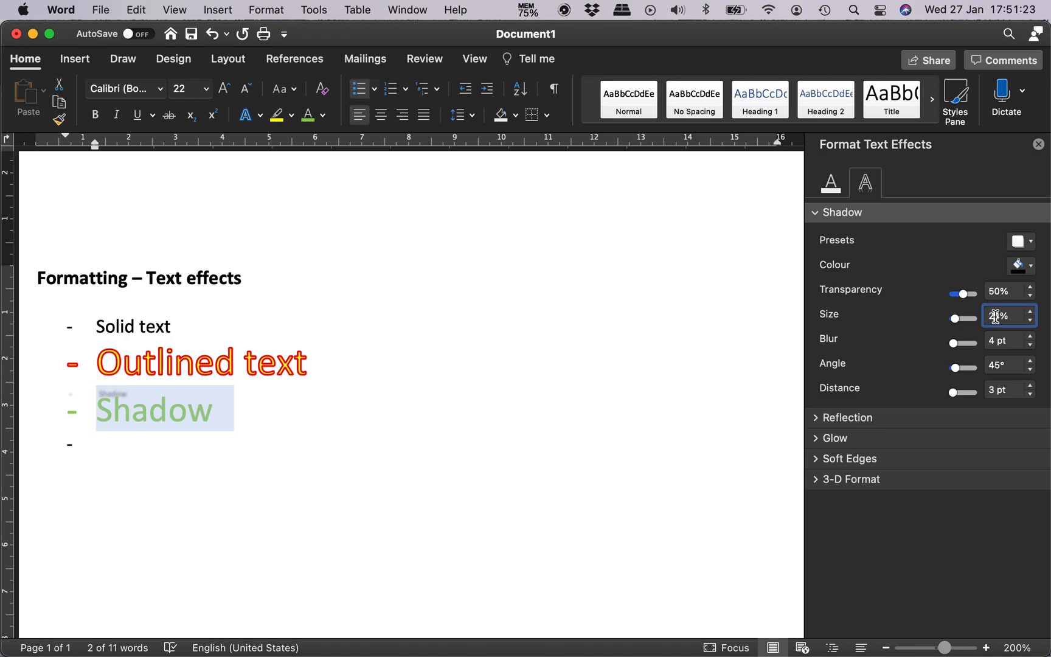
pyautogui.write('100')
pyautogui.press('Tab')
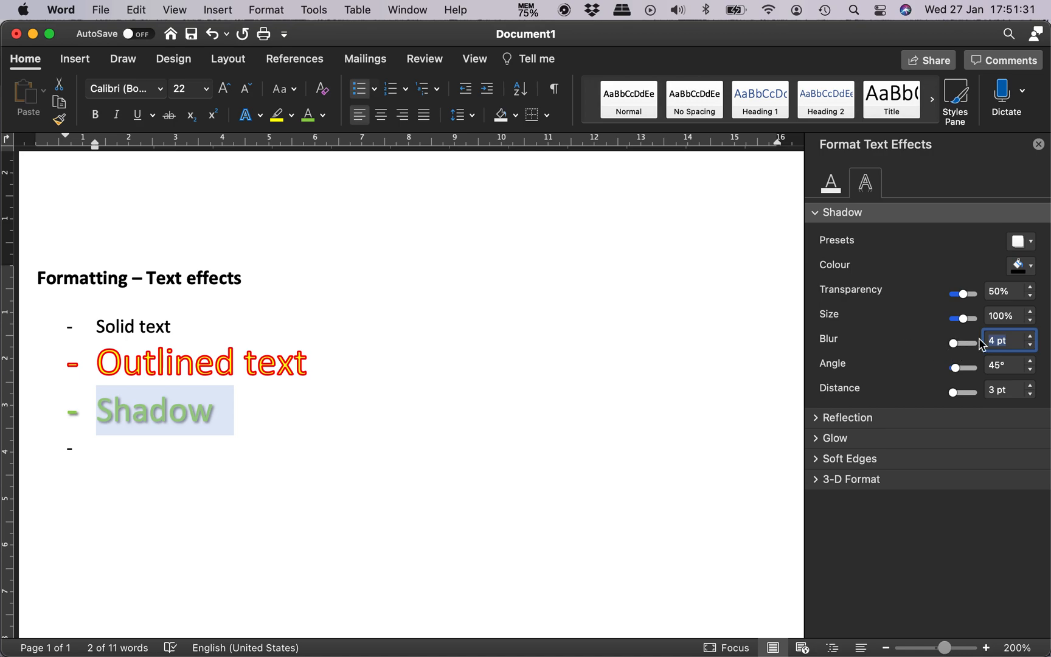
# Step: Try the shadow blur of the "Shadow" list item at 10 pt and 1 pt, deselecting the text each time to compare
pyautogui.write('10')
pyautogui.press('Tab')
pyautogui.click(478, 424)
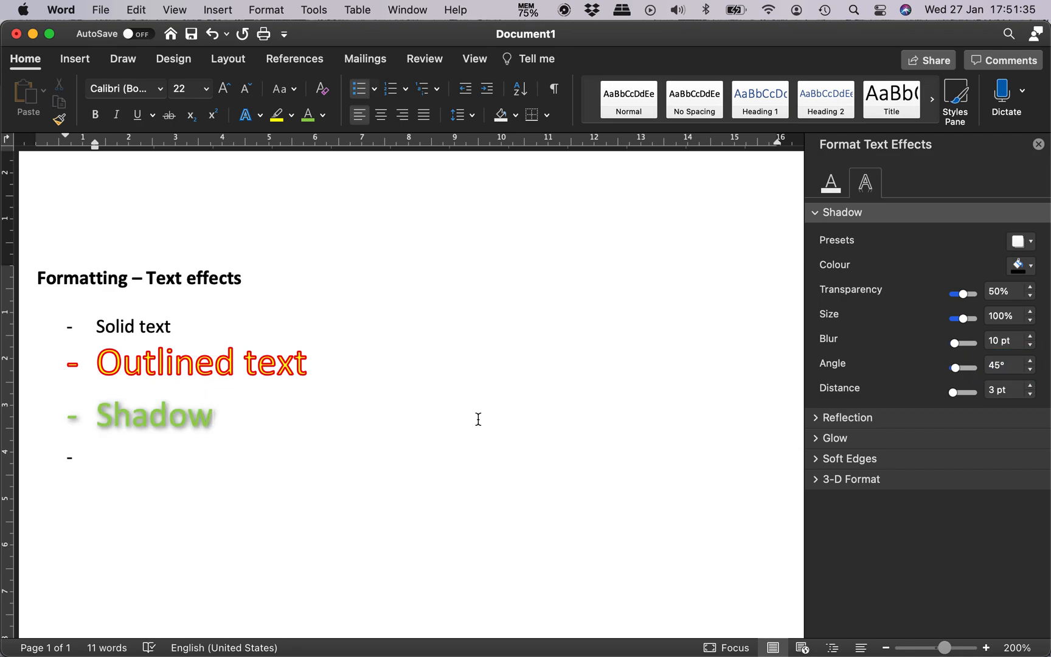
pyautogui.click(181, 416)
pyautogui.doubleClick(182, 416)
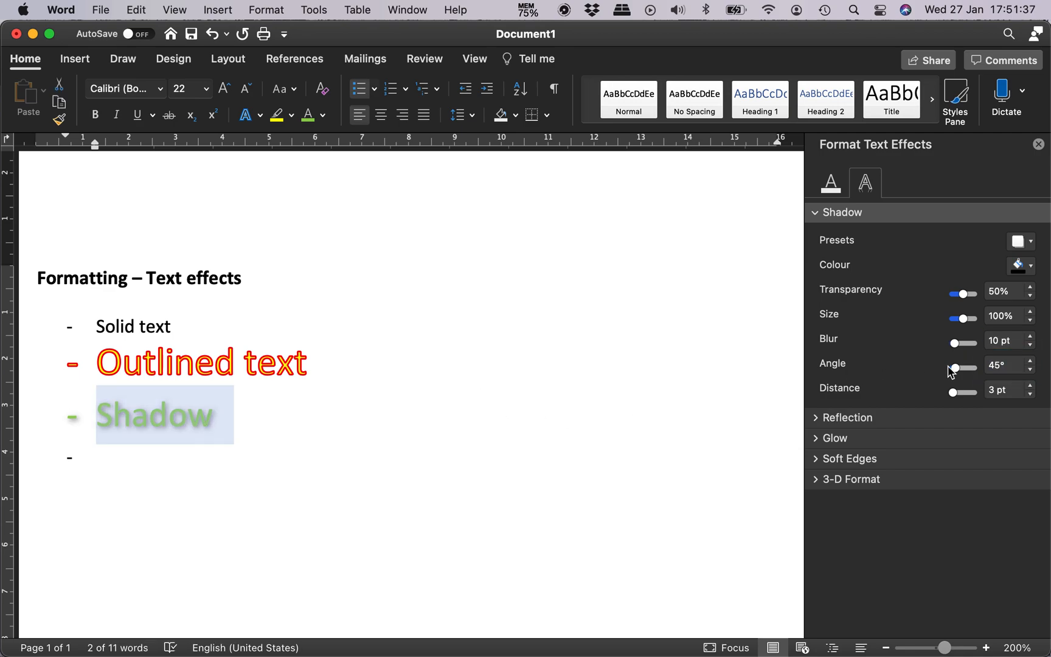
pyautogui.click(994, 340)
pyautogui.press('BackSpace')
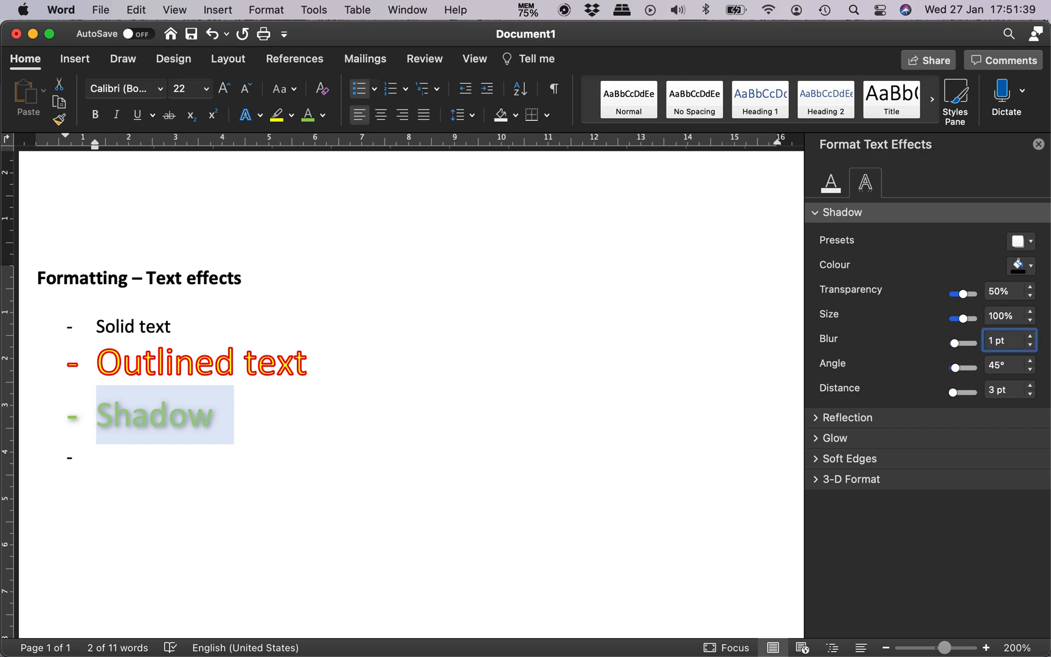
pyautogui.press('Tab')
pyautogui.click(192, 460)
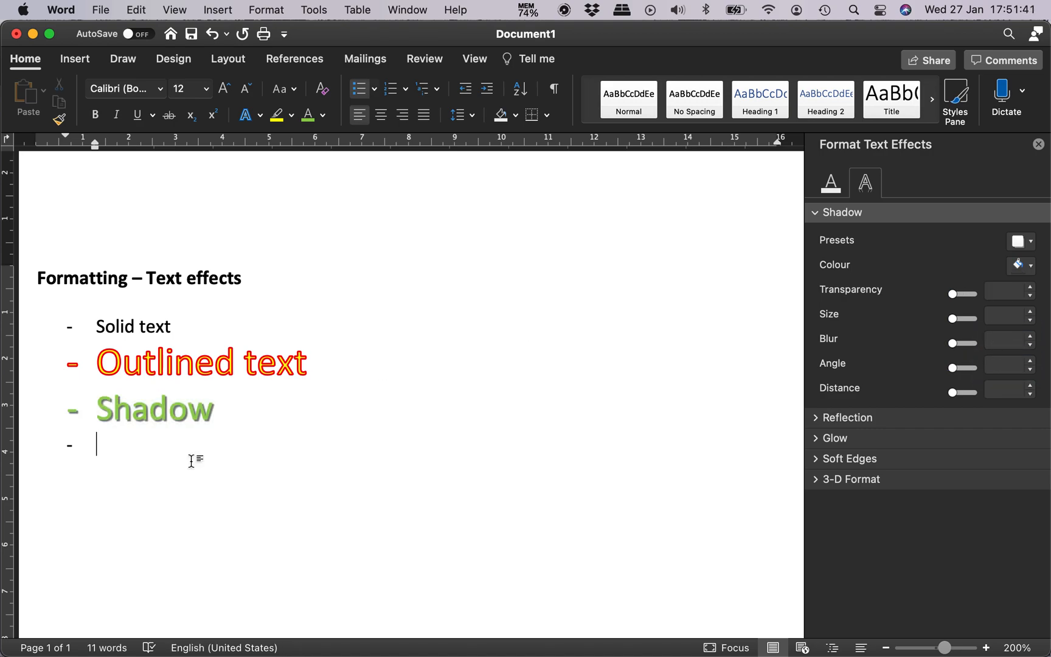
# Step: Set the shadow blur of the "Shadow" list item to 4 pt and deselect the text
pyautogui.doubleClick(187, 412)
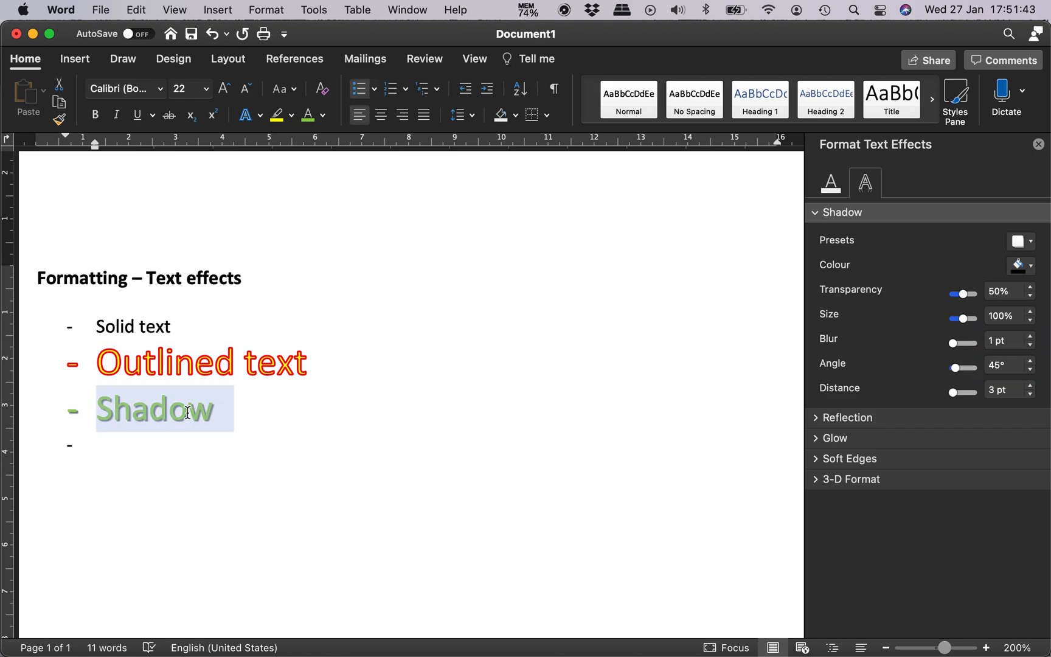
pyautogui.click(993, 346)
pyautogui.write('4')
pyautogui.press('Return')
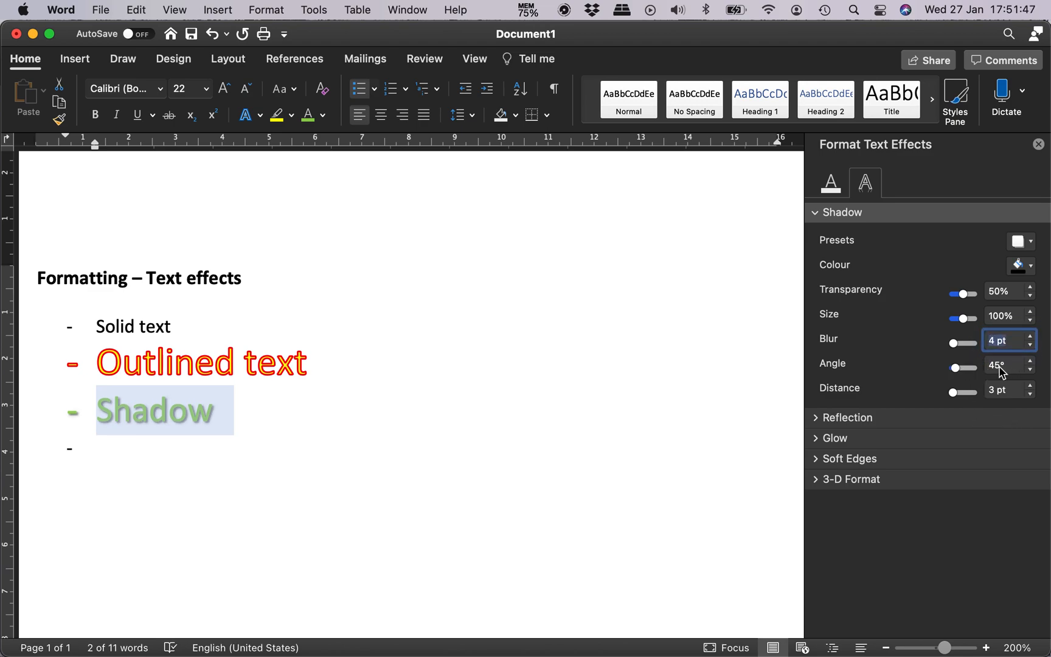
pyautogui.click(310, 435)
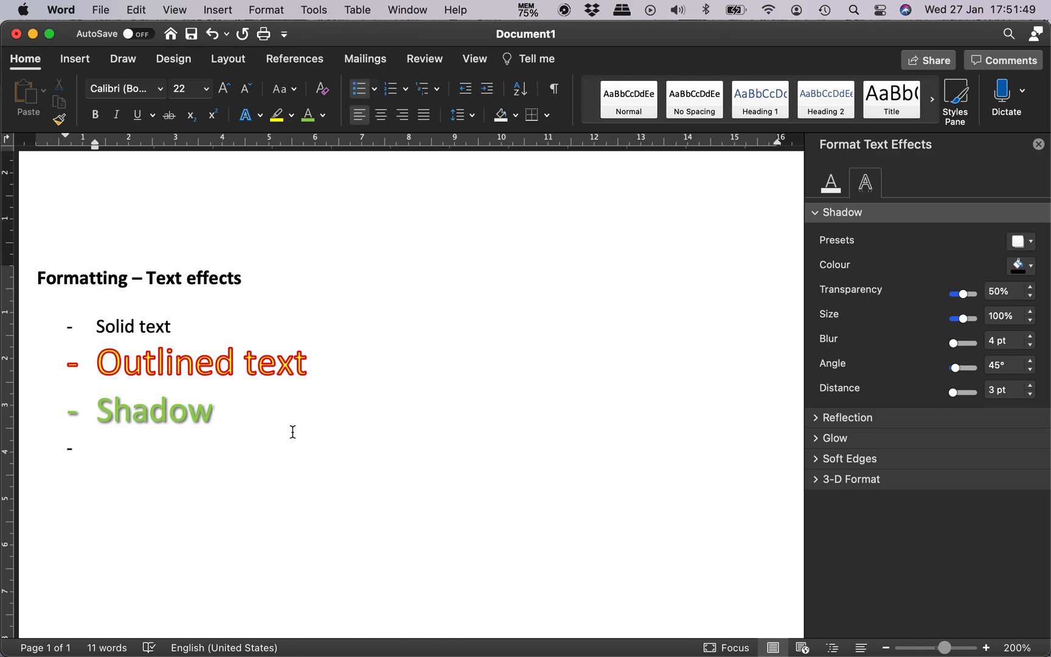
# Step: Reselect the "Shadow" list item and try its shadow angle at 90° and 180°
pyautogui.moveTo(326, 484); pyautogui.dragTo(122, 417)
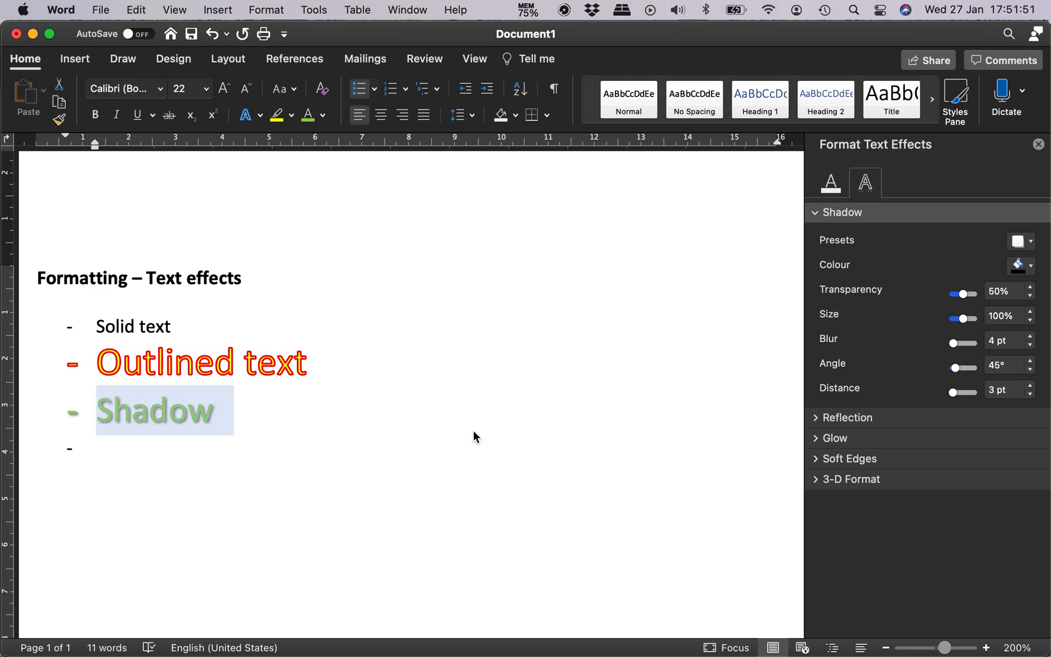
pyautogui.click(996, 366)
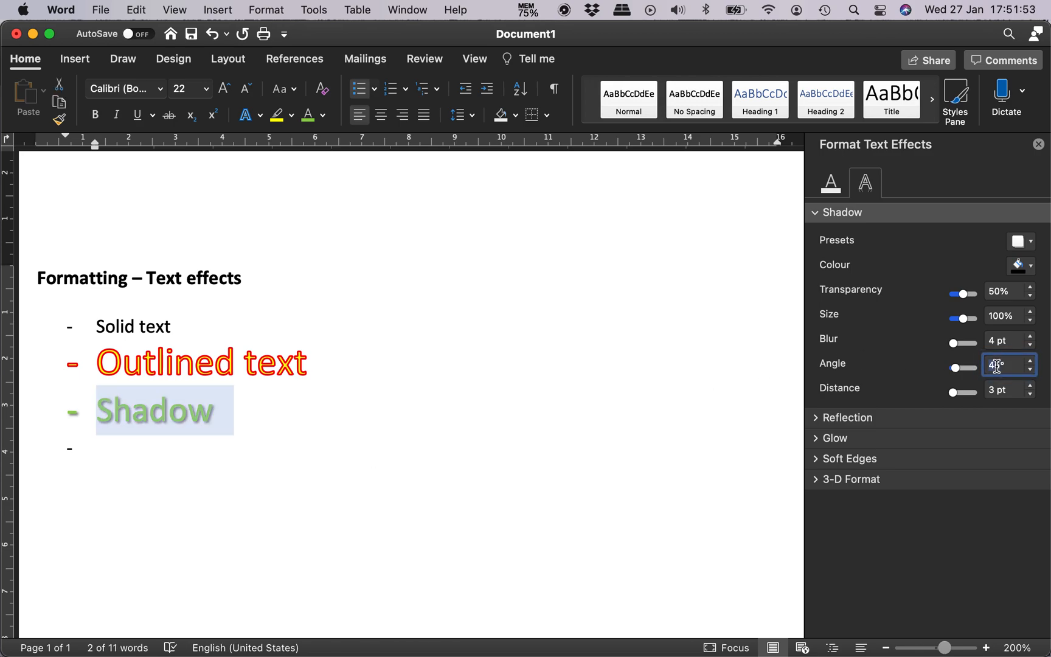
pyautogui.write('90')
pyautogui.press('Return')
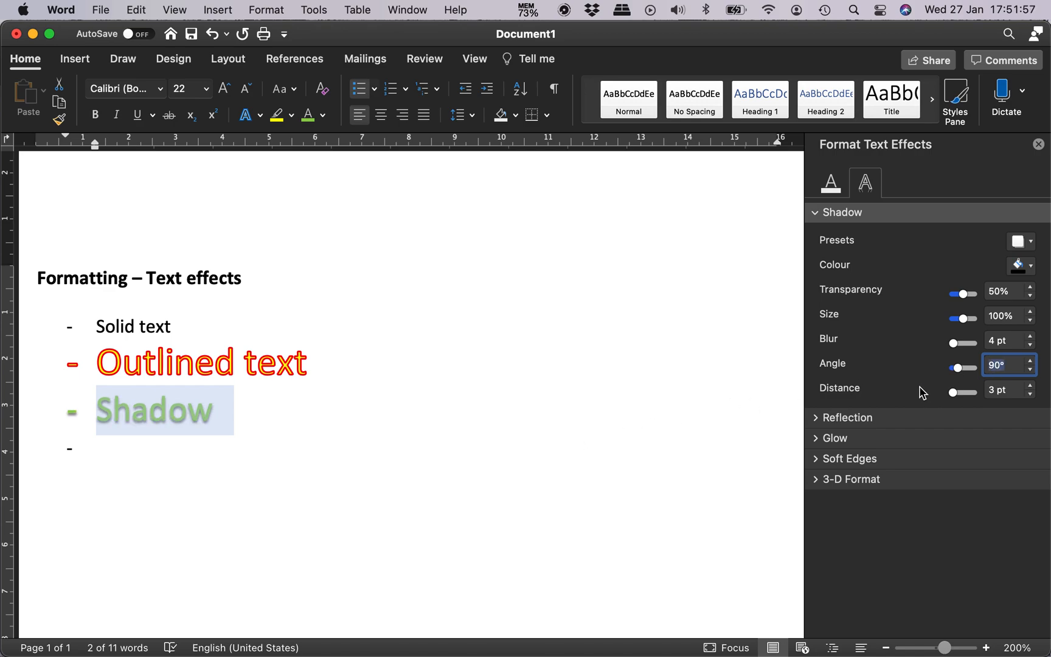
pyautogui.write('180')
pyautogui.press('Tab')
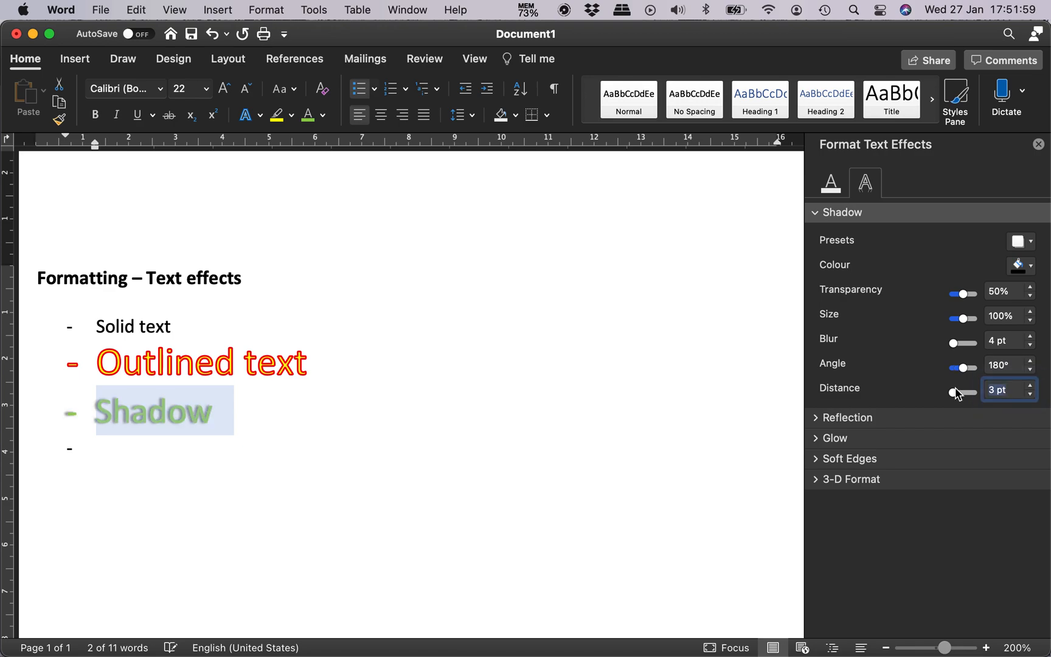
# Step: Try the shadow angle of the "Shadow" list item at 270° and 0°, and set it to 45°
pyautogui.hotkey('shift', 'Tab')
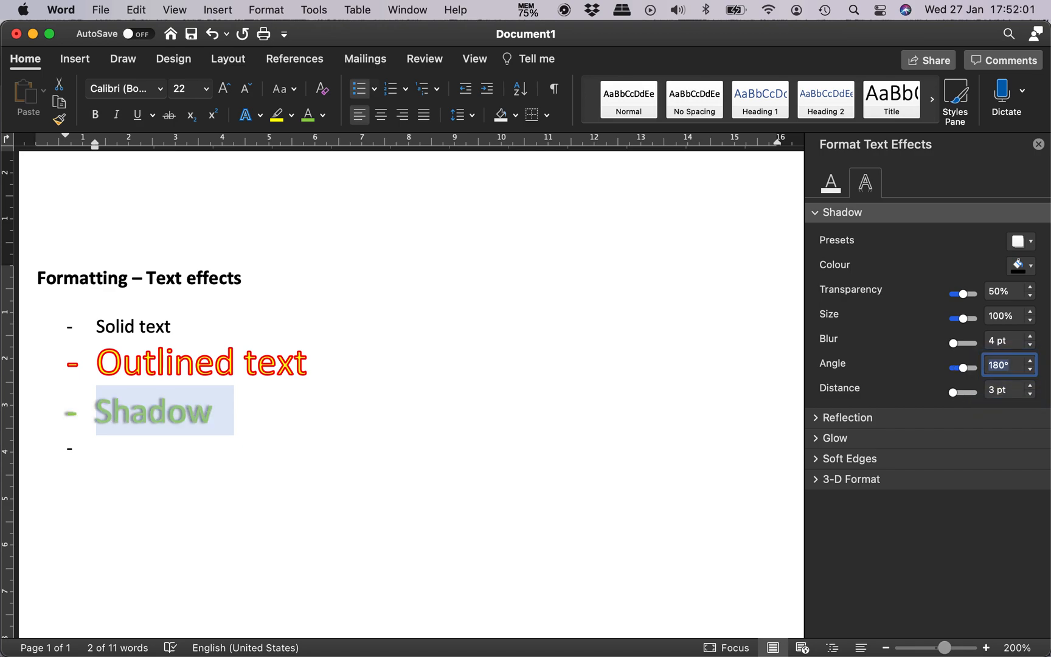
pyautogui.write('270')
pyautogui.press('Tab')
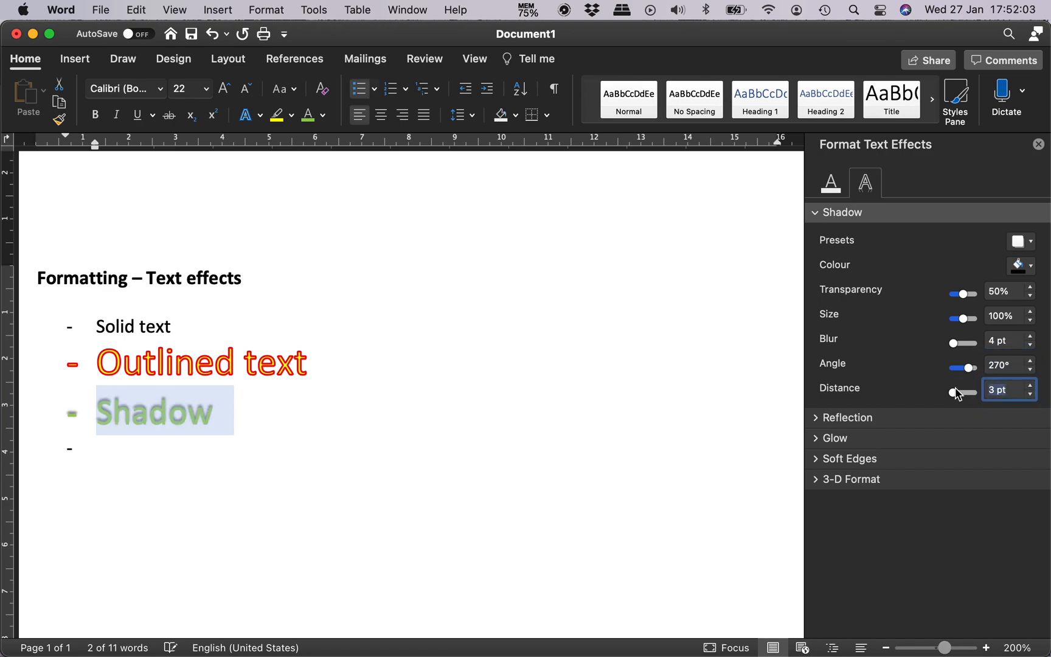
pyautogui.hotkey('shift', 'Tab')
pyautogui.write('0')
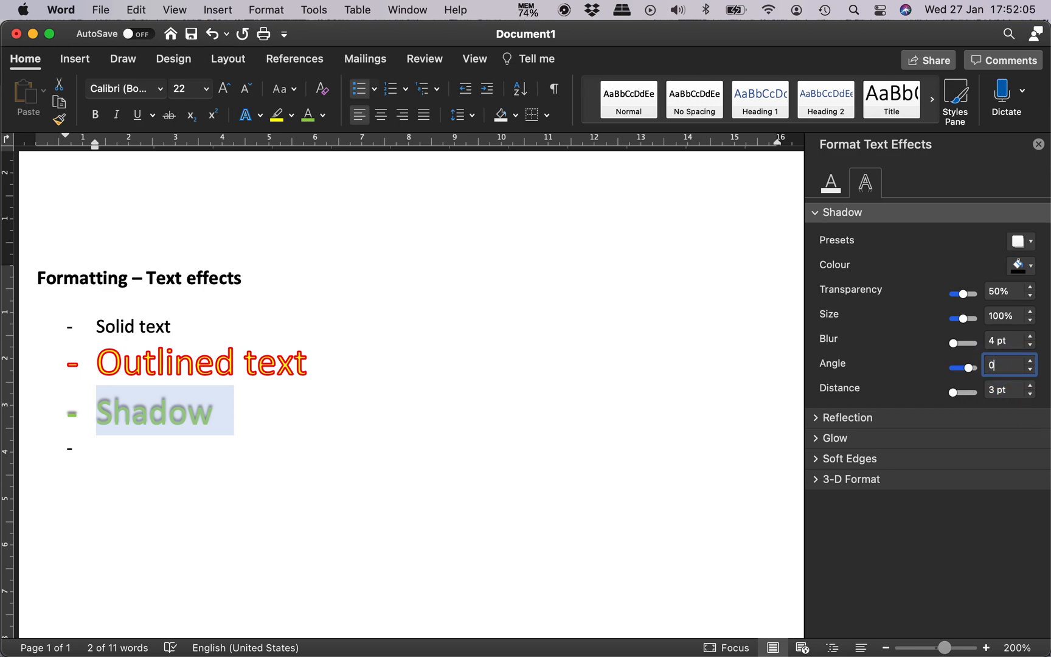
pyautogui.press('Tab')
pyautogui.hotkey('shift', 'Tab')
pyautogui.press('Tab')
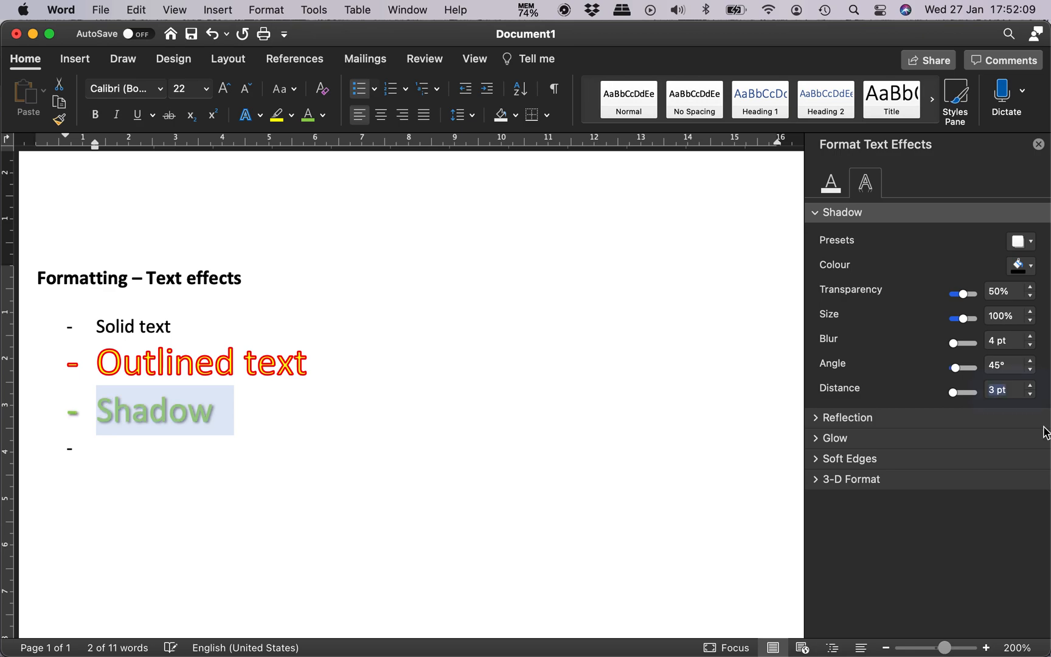
# Step: Increase the shadow distance of the "Shadow" list item in small increments up to 25 pt
pyautogui.click(1032, 387)
pyautogui.click(1032, 387)
pyautogui.click(1032, 387)
pyautogui.click(1031, 386)
pyautogui.click(1031, 386)
pyautogui.click(1032, 387)
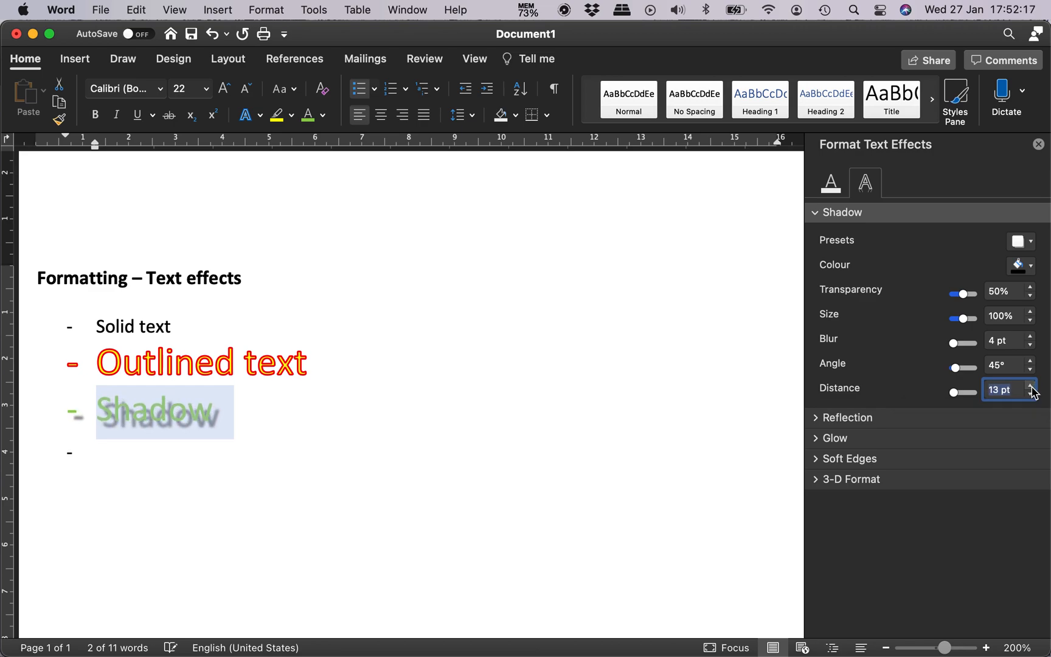
pyautogui.click(1032, 387)
pyautogui.click(1032, 387)
pyautogui.click(1032, 387)
pyautogui.click(1032, 387)
pyautogui.click(1032, 387)
pyautogui.click(1031, 387)
pyautogui.click(1031, 386)
pyautogui.click(1032, 387)
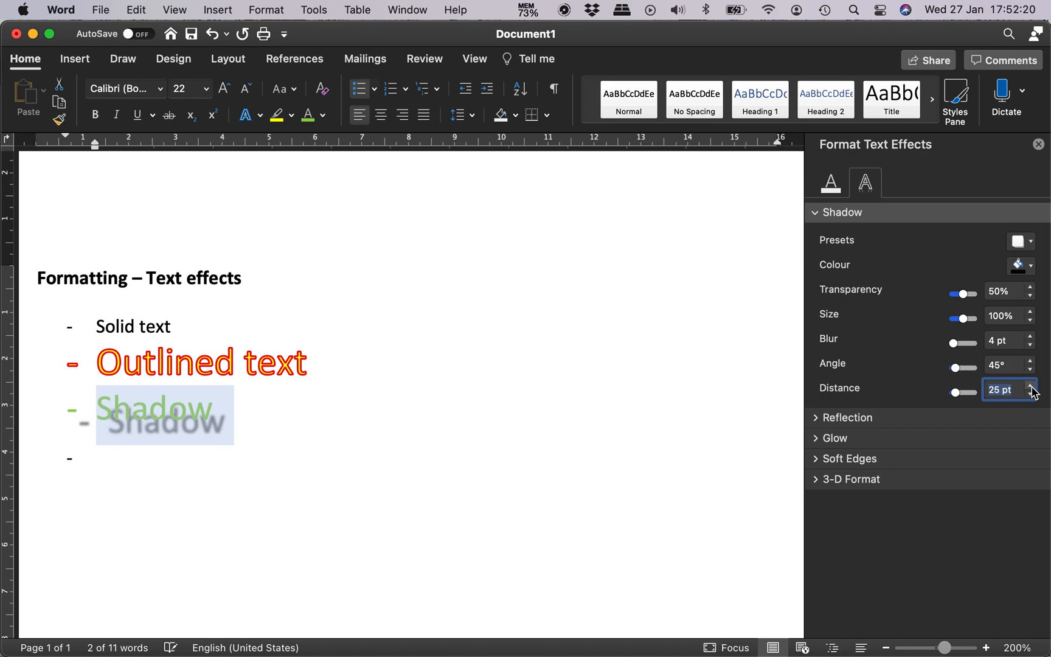
# Step: Set the shadow distance of the "Shadow" list item to 4 pt
pyautogui.doubleClick(996, 391)
pyautogui.write('3')
pyautogui.press('Return')
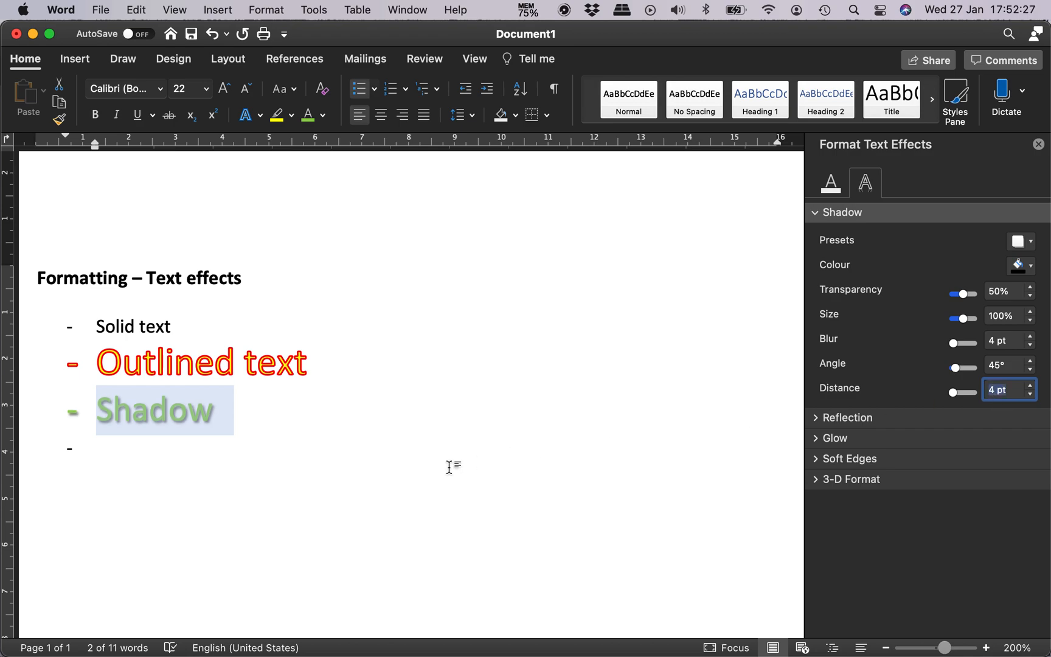
# Step: Add a list item reading "Reflection" below "Shadow", start another list item, and select the "Reflection" line
pyautogui.click(196, 447)
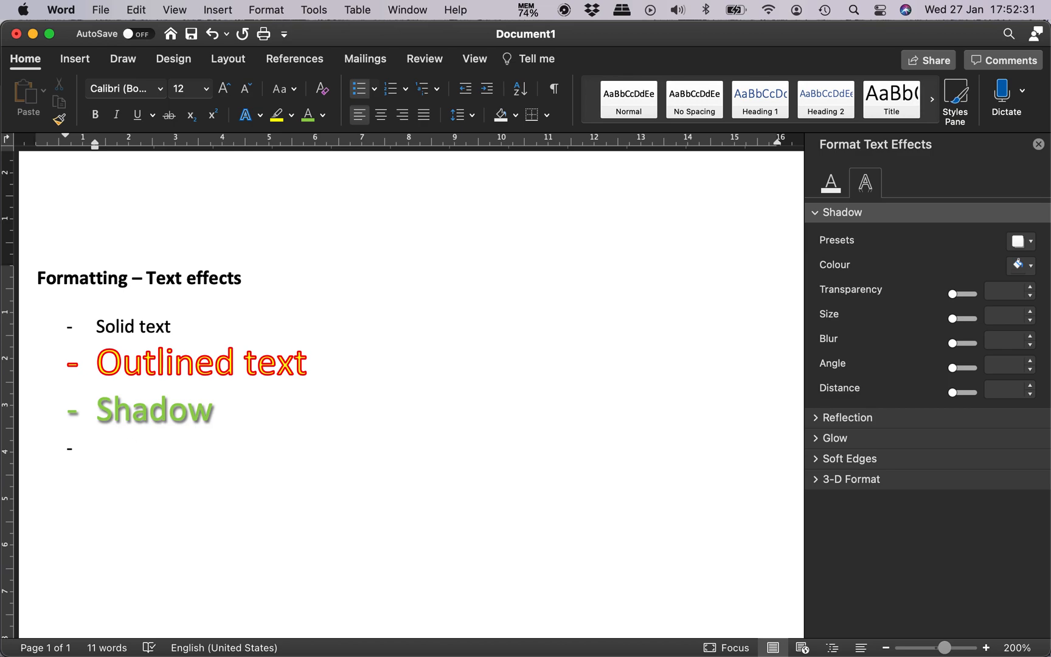
pyautogui.write('Reflection')
pyautogui.press('Return')
pyautogui.hotkey('shift', 'Up')
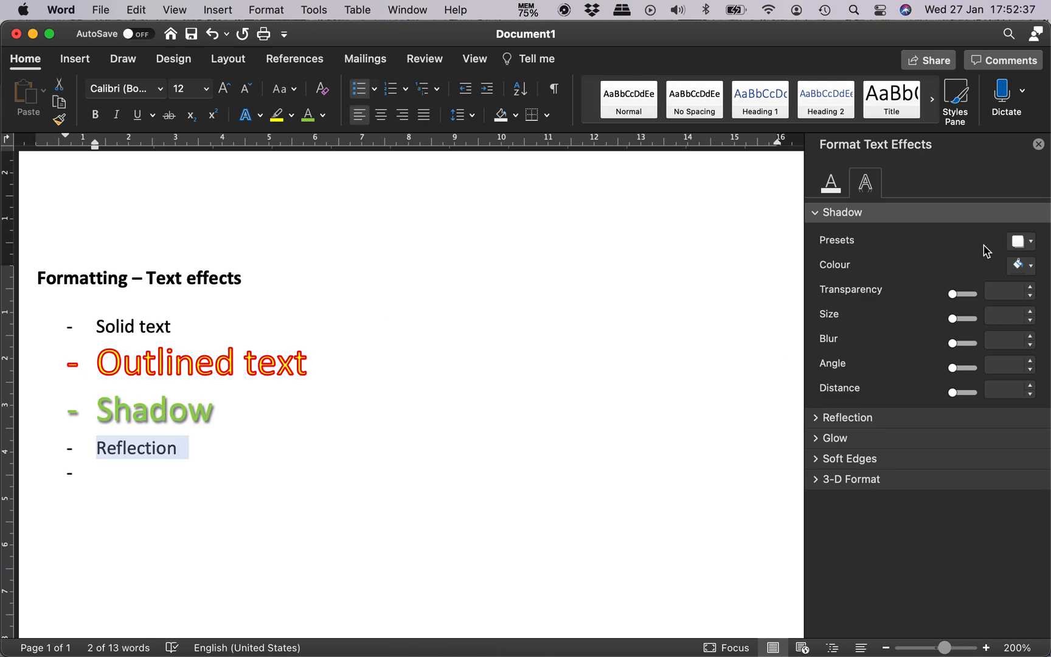
# Step: Close the text effects formatting options and apply the Tight Reflection: Touching variation to the "Reflection" list item
pyautogui.click(1039, 144)
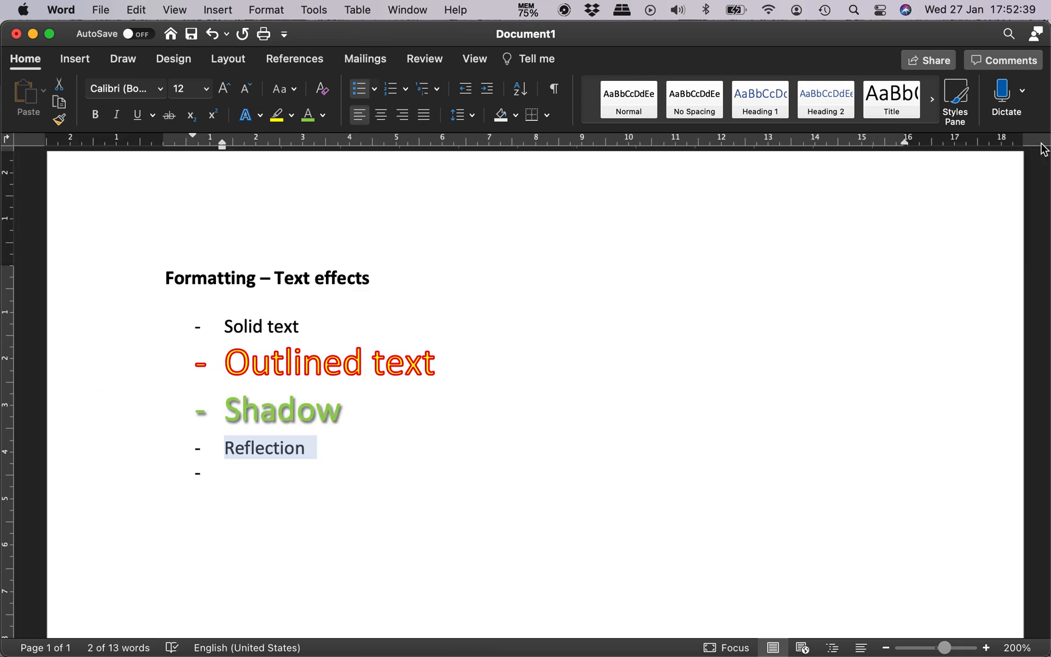
pyautogui.click(261, 115)
pyautogui.moveTo(370, 333)
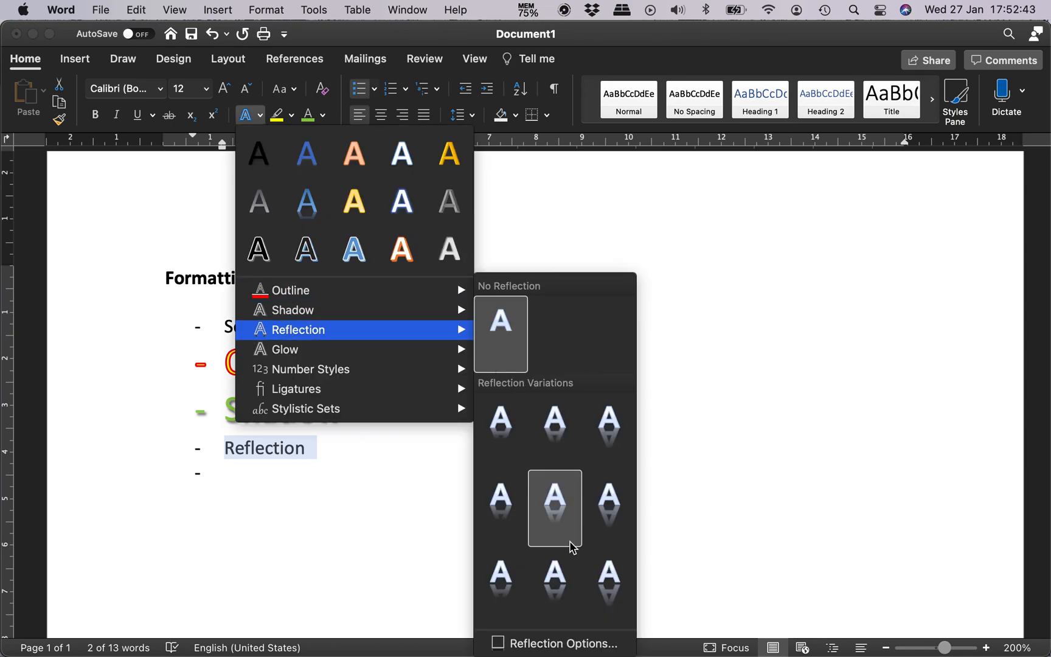
pyautogui.click(508, 426)
pyautogui.click(404, 449)
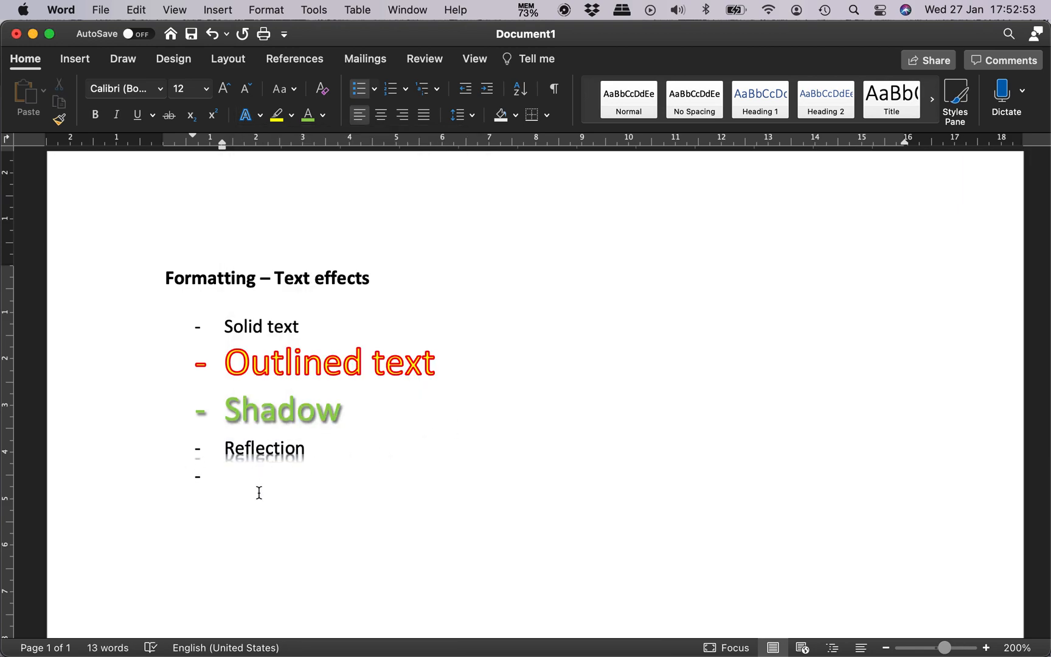
# Step: Open the detailed reflection options for the "Reflection" list item, and undo a mistaken change to its shadow transparency
pyautogui.tripleClick(269, 444)
pyautogui.click(261, 117)
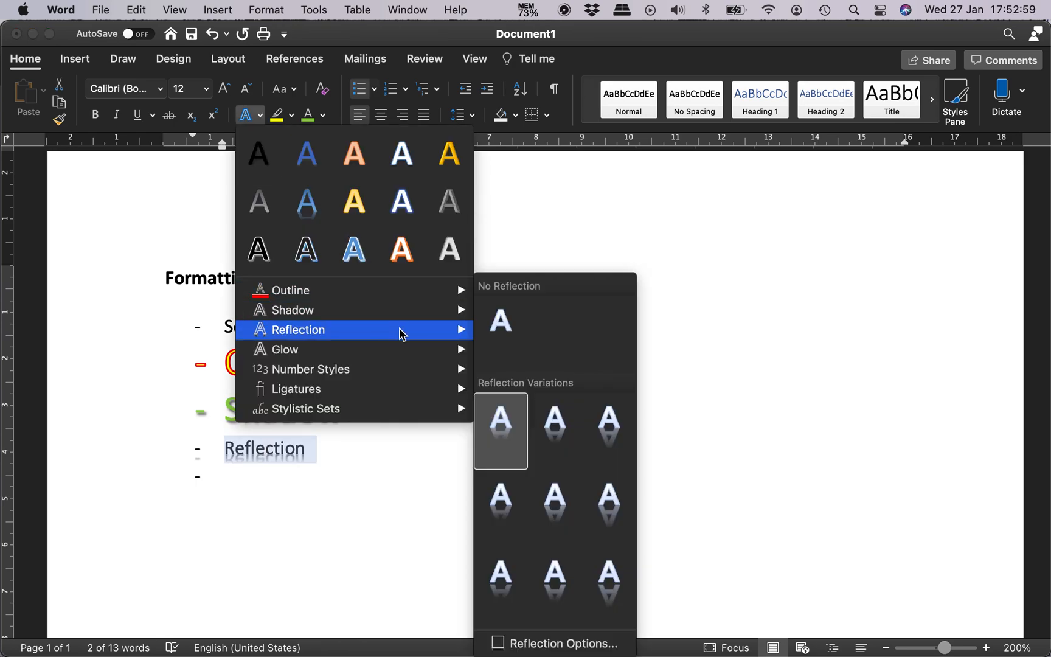
pyautogui.click(540, 644)
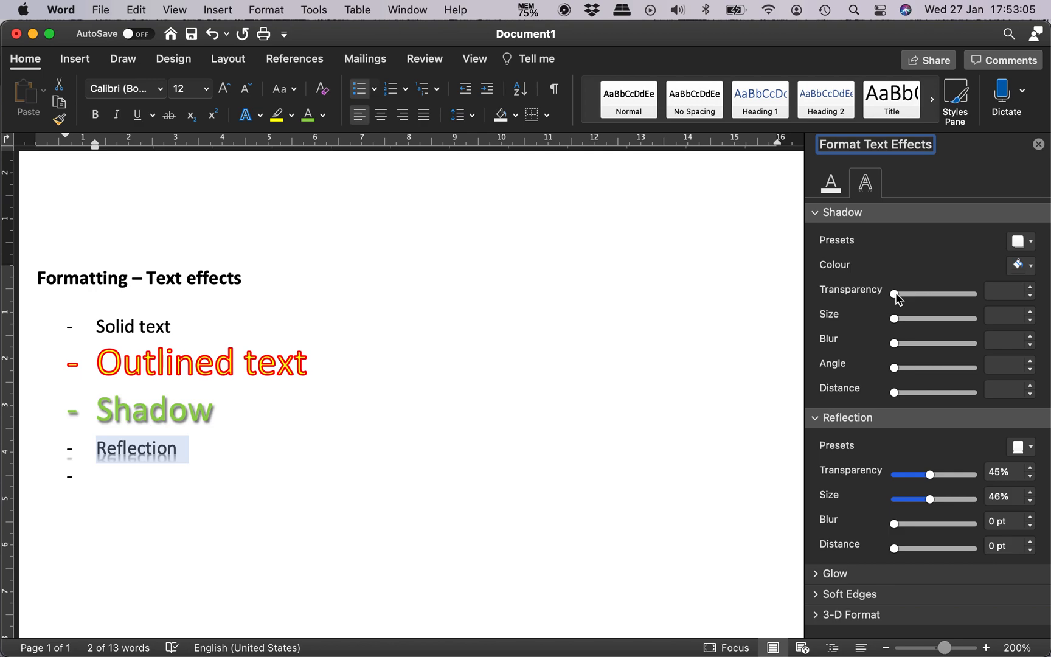
pyautogui.moveTo(894, 294); pyautogui.dragTo(995, 301)
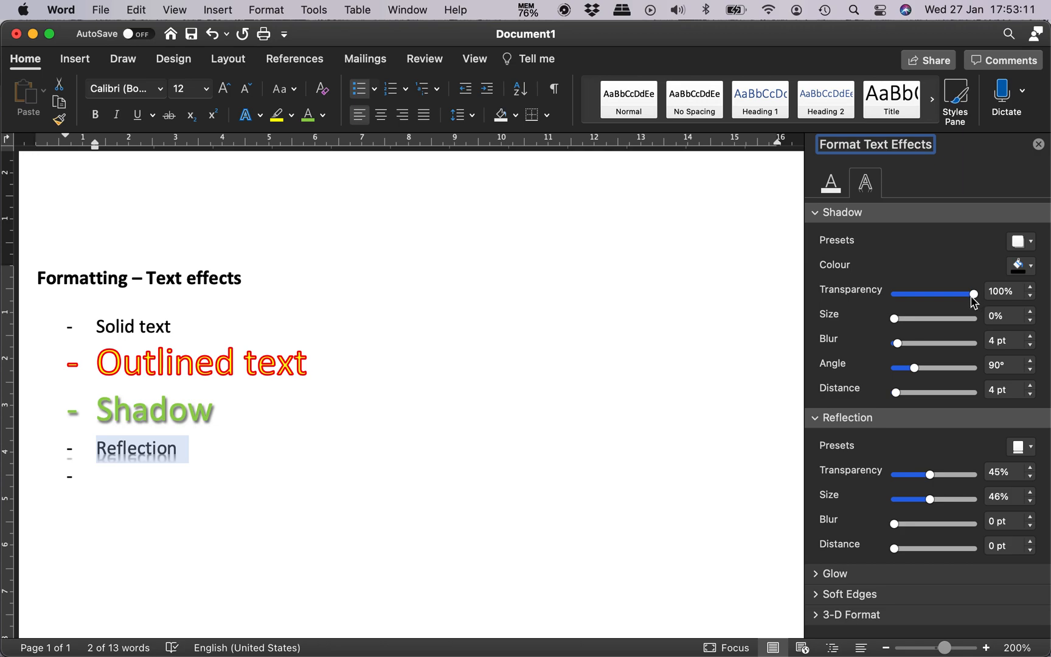
pyautogui.press('super+z')
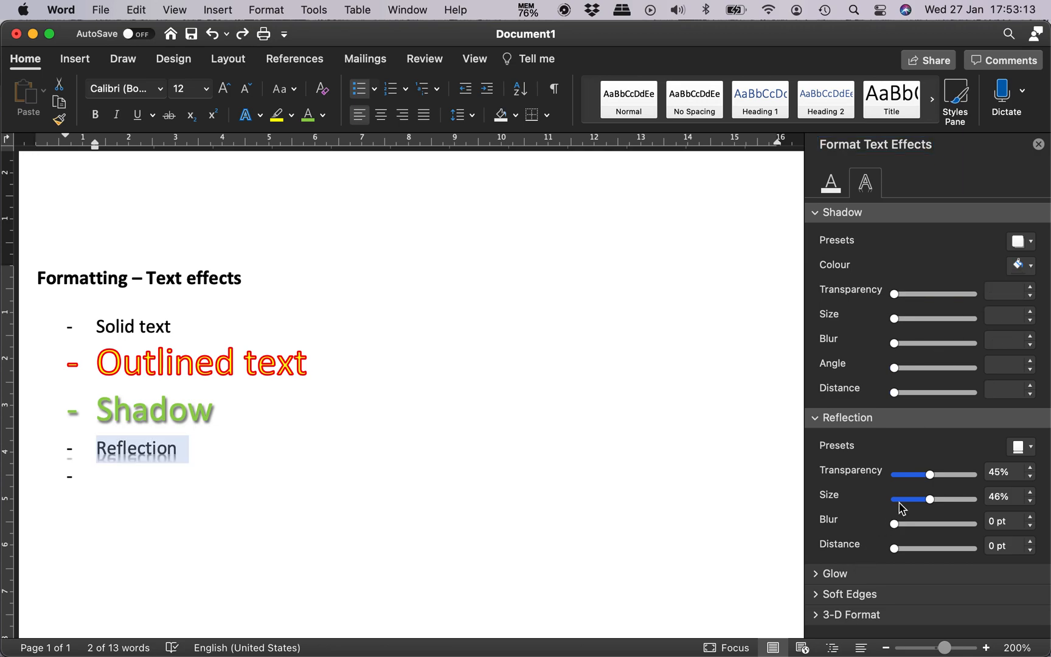
# Step: Try the reflection transparency of the "Reflection" list item at 0% and set it back to 45%
pyautogui.moveTo(931, 480); pyautogui.dragTo(805, 477)
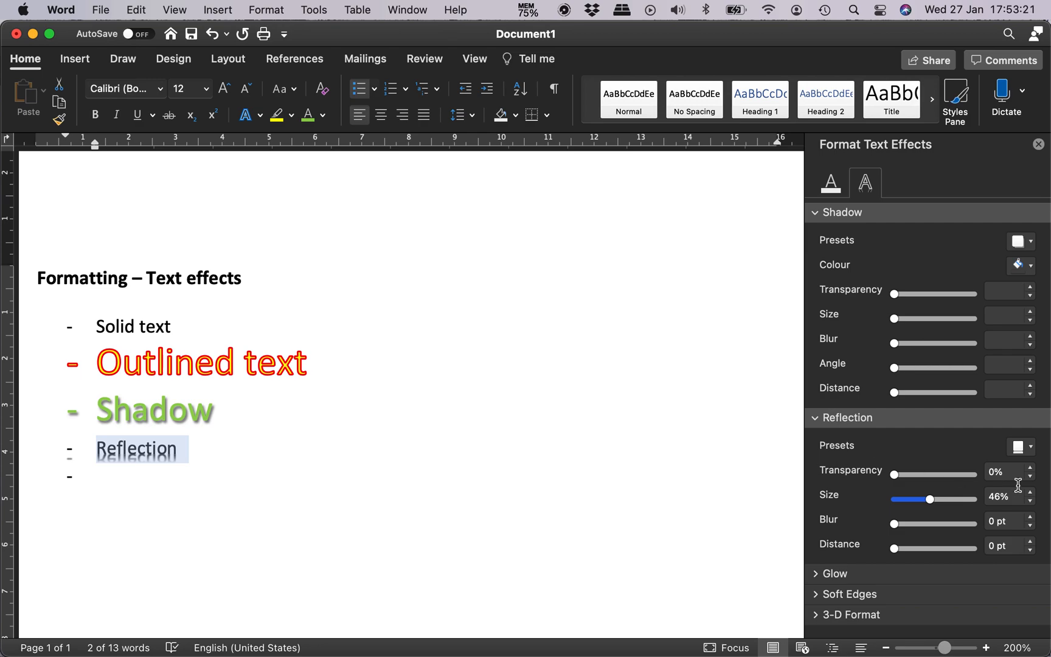
pyautogui.click(998, 473)
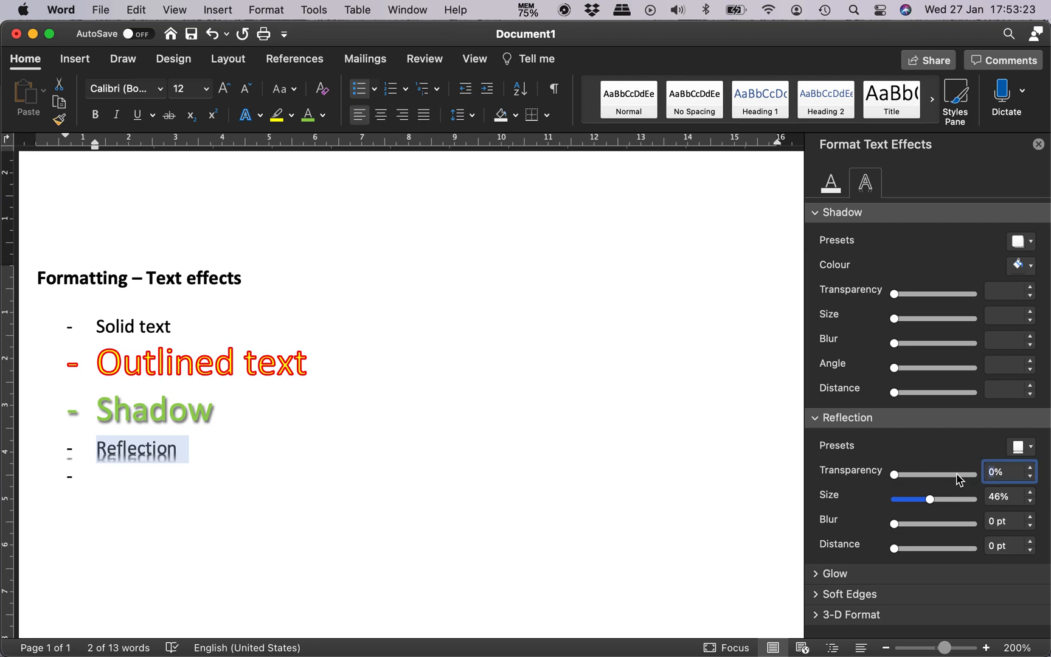
pyautogui.write('45')
pyautogui.press('Tab')
# Step: Try the reflection size of the "Reflection" list item at 100% and set it to 50%
pyautogui.moveTo(934, 502); pyautogui.dragTo(979, 499)
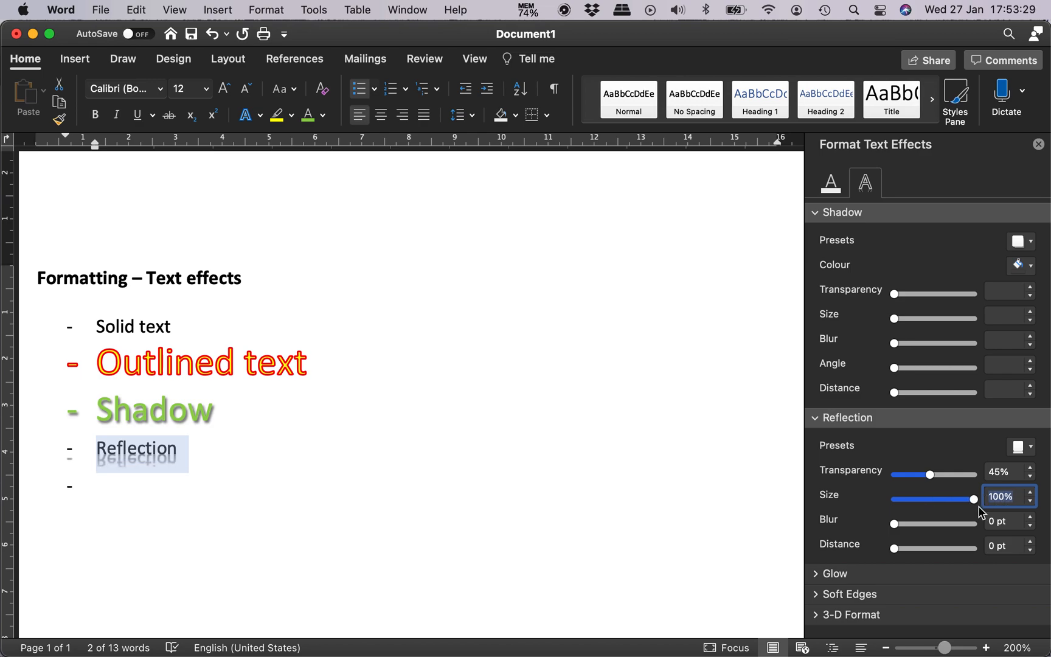
pyautogui.moveTo(975, 504); pyautogui.dragTo(844, 504)
pyautogui.write('50')
pyautogui.press('Tab')
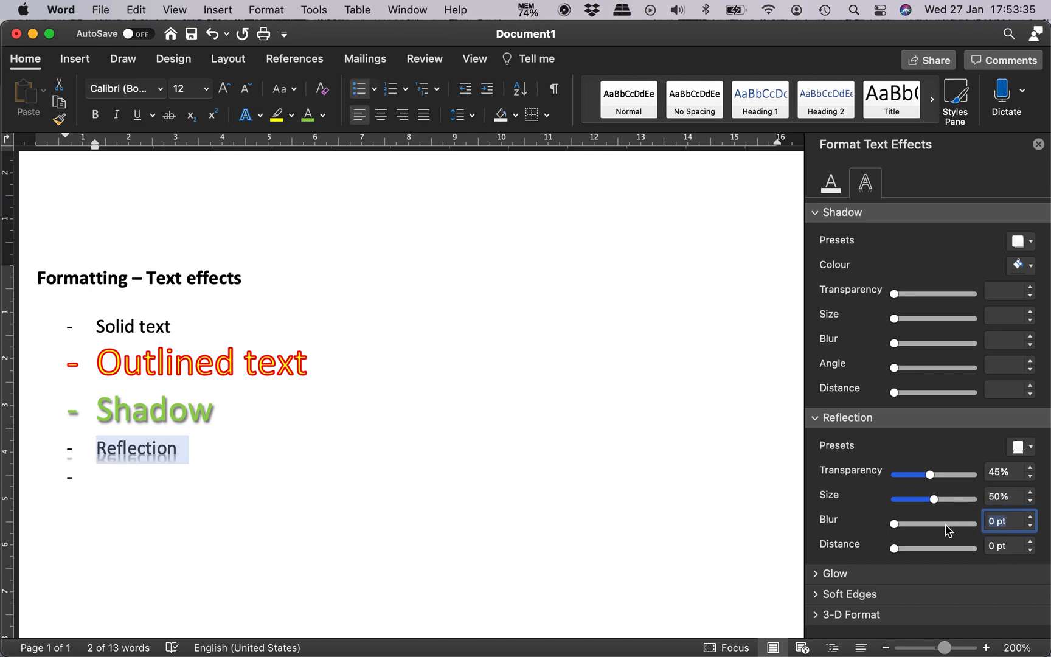
# Step: Try the reflection's blur and distance, returning both to 0 pt, and close the text effects formatting options
pyautogui.moveTo(896, 521); pyautogui.dragTo(811, 527)
pyautogui.moveTo(895, 549); pyautogui.dragTo(842, 567)
pyautogui.click(816, 213)
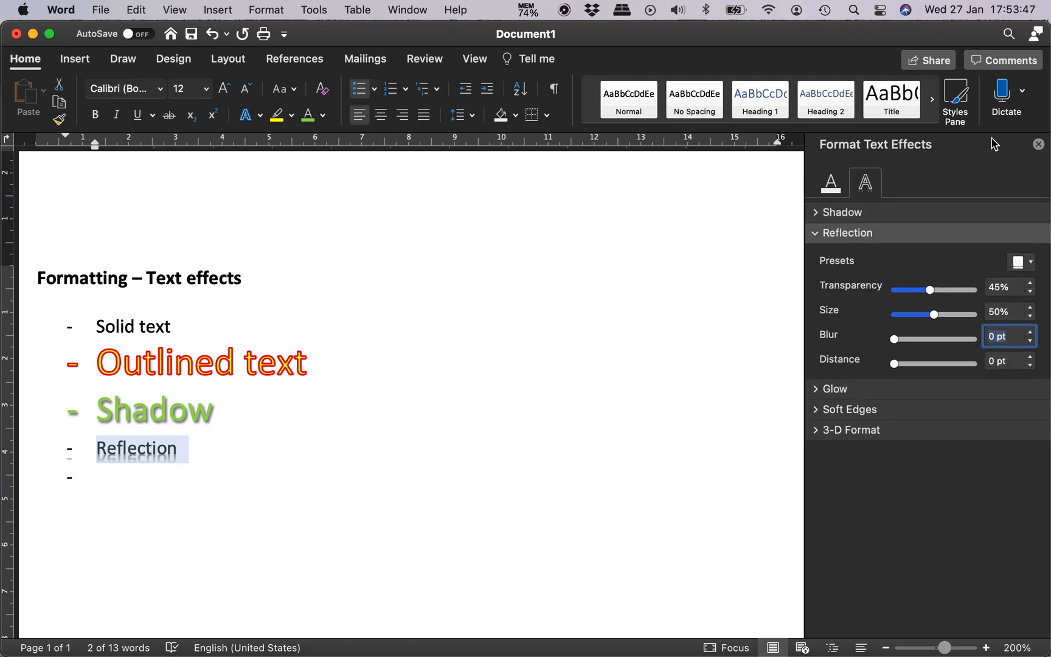
pyautogui.click(1038, 144)
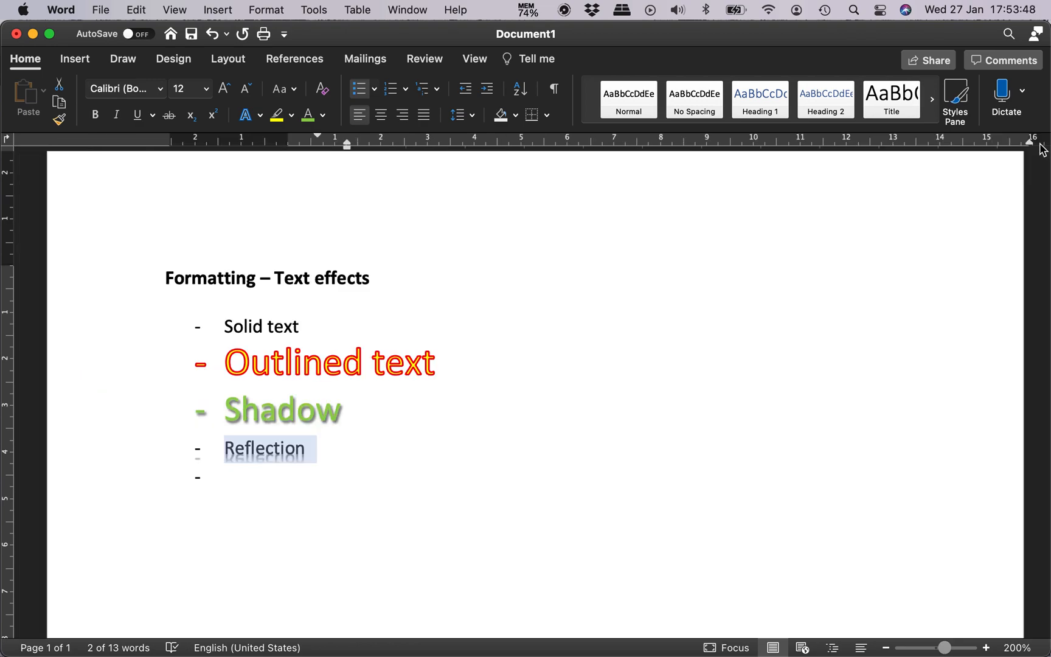
# Step: Add a list item reading "Glow" below "Reflection", start another list item, and select the "Glow" line
pyautogui.click(248, 476)
pyautogui.write('Glow')
pyautogui.press('Return')
pyautogui.doubleClick(248, 478)
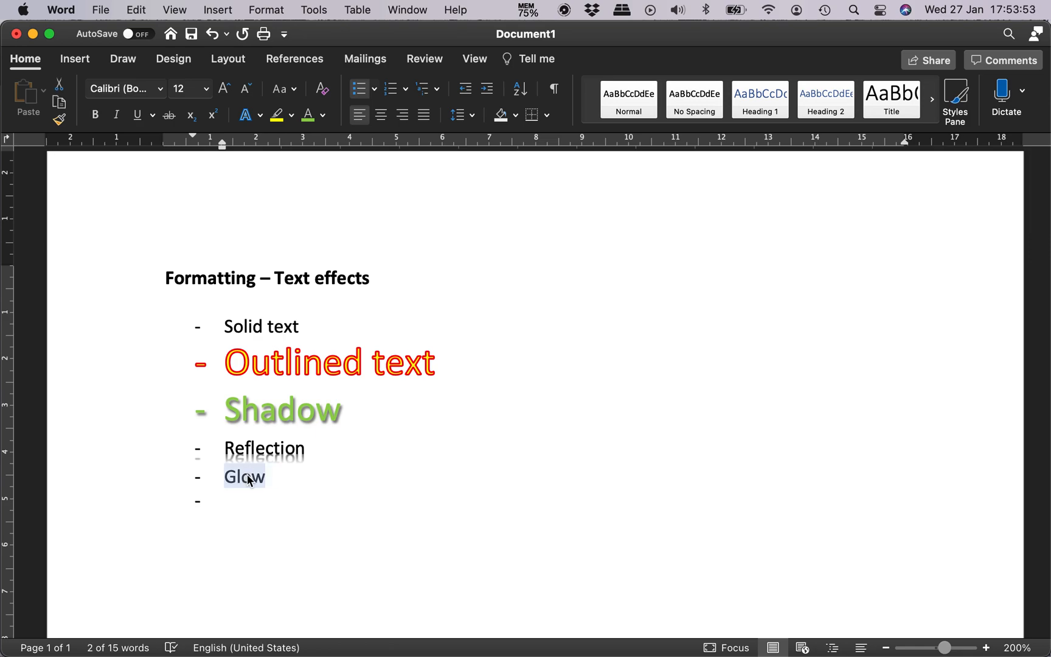
# Step: Apply the blue 18 pt glow variation to the "Glow" list item
pyautogui.click(260, 117)
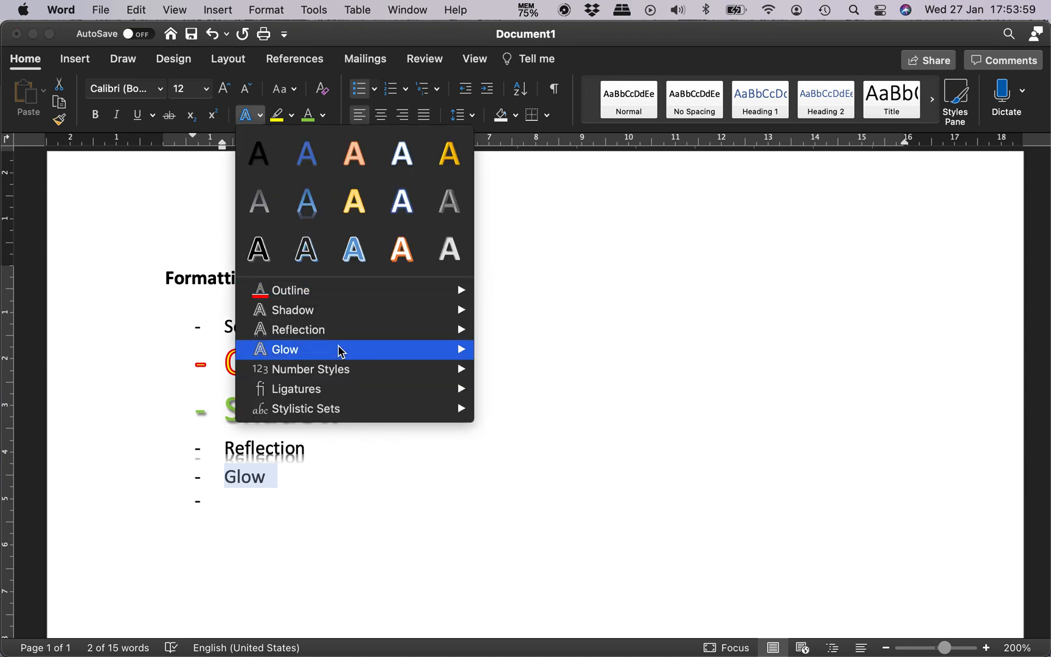
pyautogui.moveTo(340, 351)
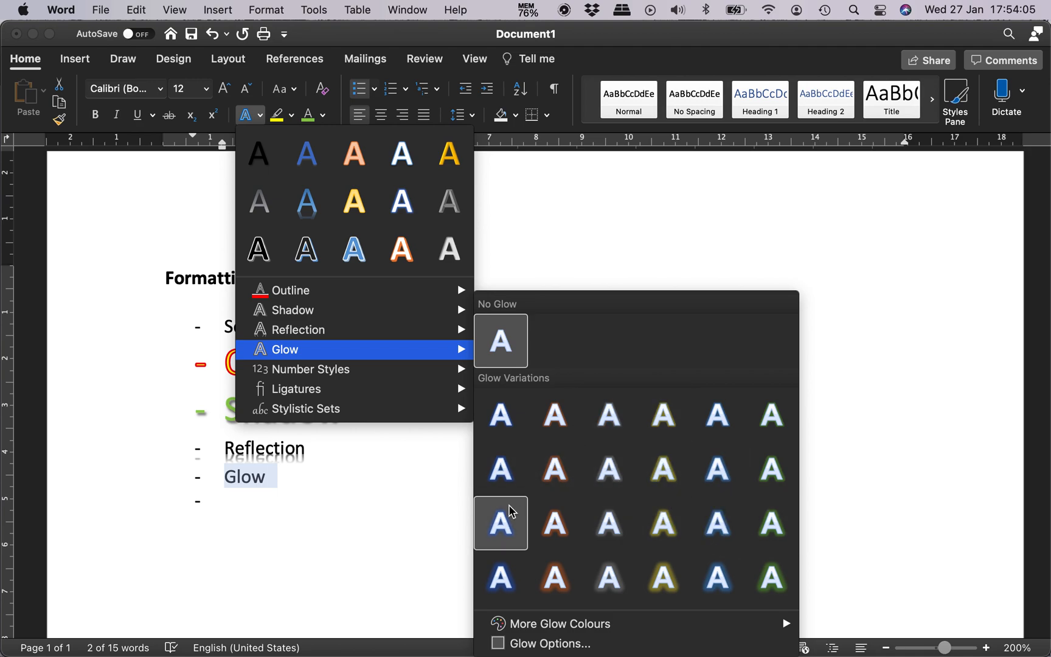
pyautogui.click(496, 572)
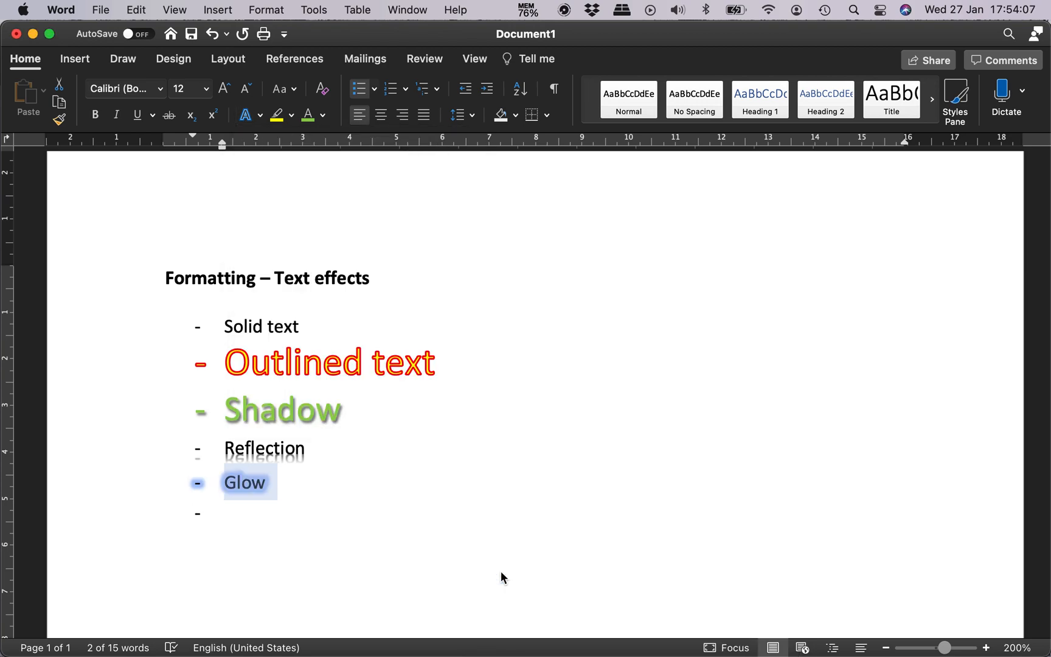
# Step: Change the glow colour of the "Glow" list item to standard red
pyautogui.click(240, 514)
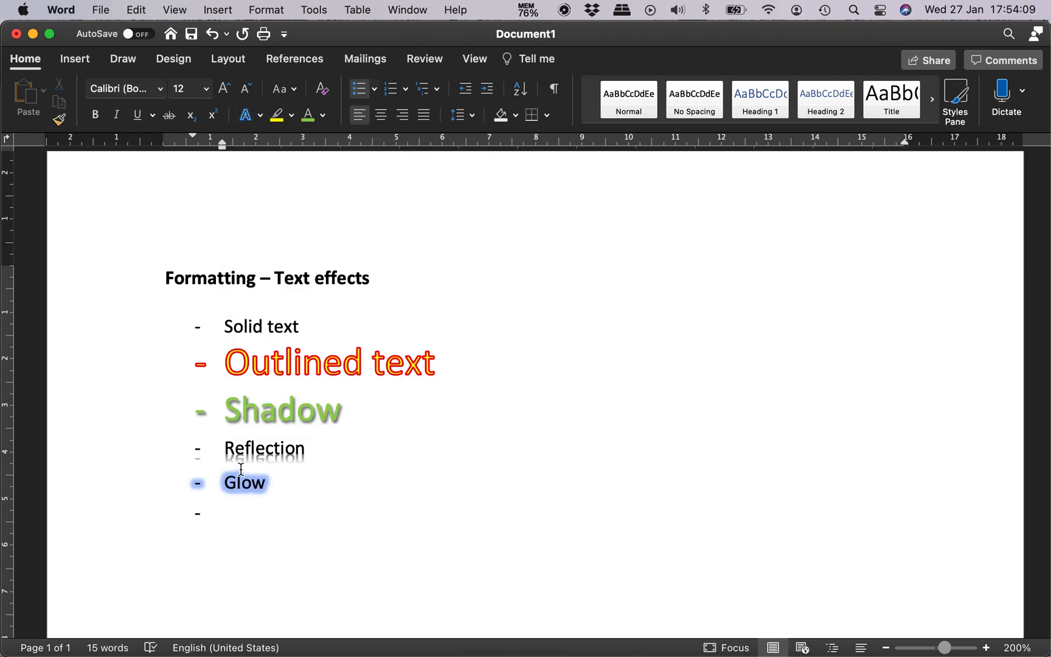
pyautogui.click(249, 120)
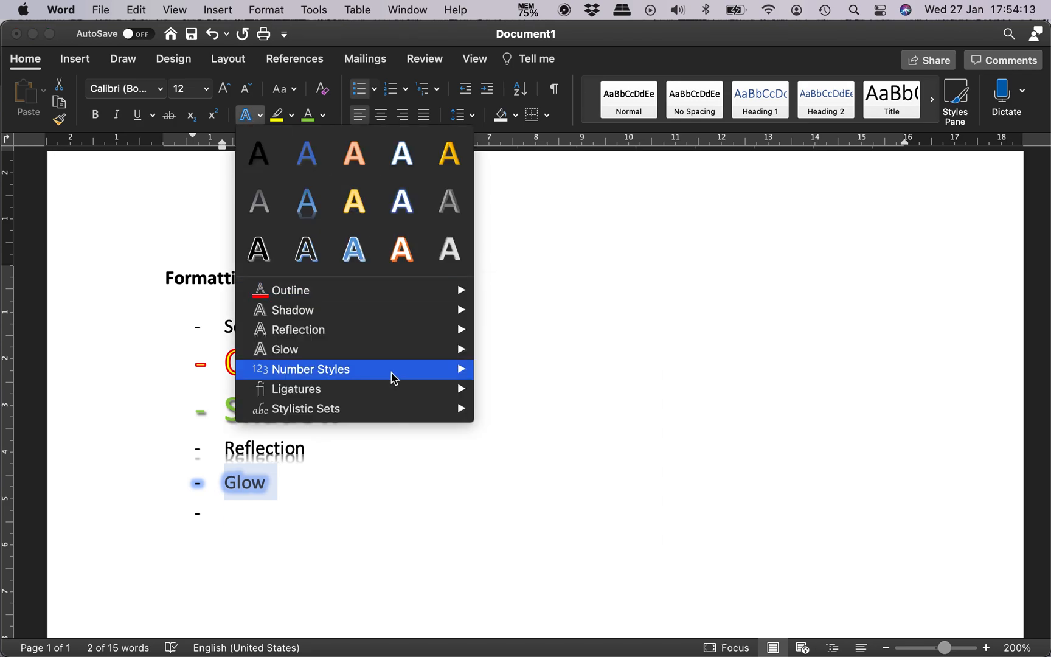
pyautogui.moveTo(412, 353)
pyautogui.moveTo(638, 631)
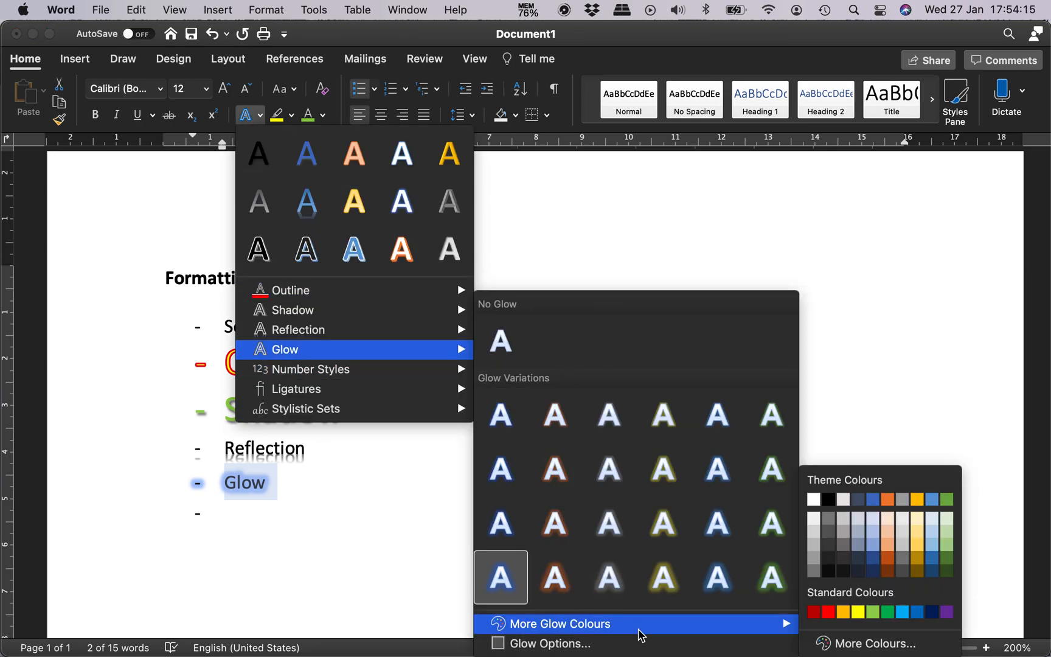
pyautogui.click(828, 612)
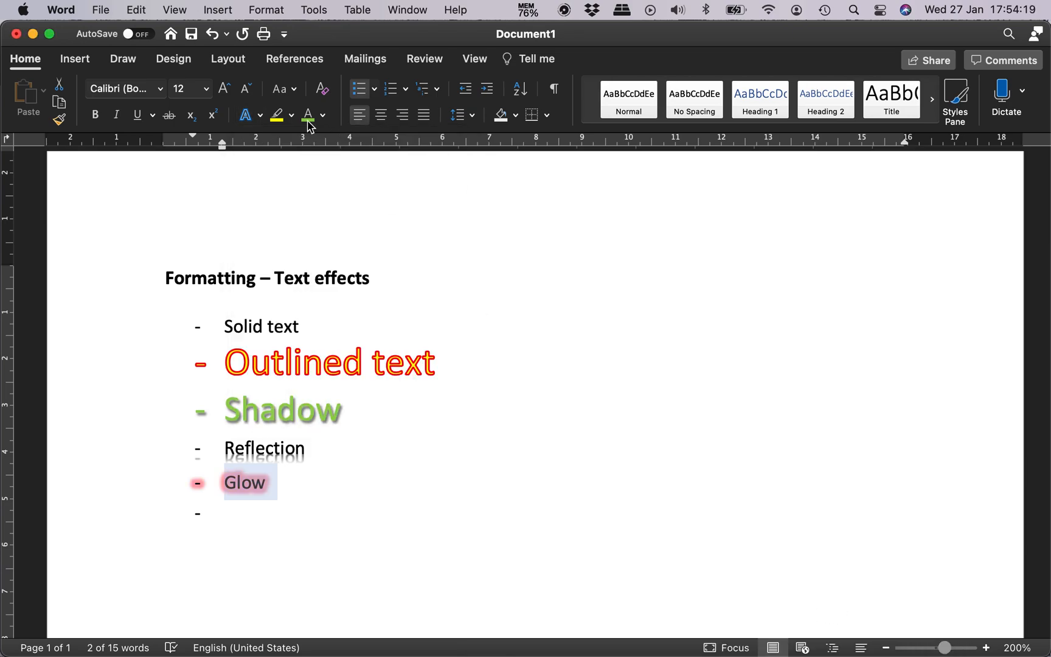
# Step: Open the detailed glow options for the "Glow" list item and collapse the reflection settings
pyautogui.click(259, 115)
pyautogui.moveTo(385, 399)
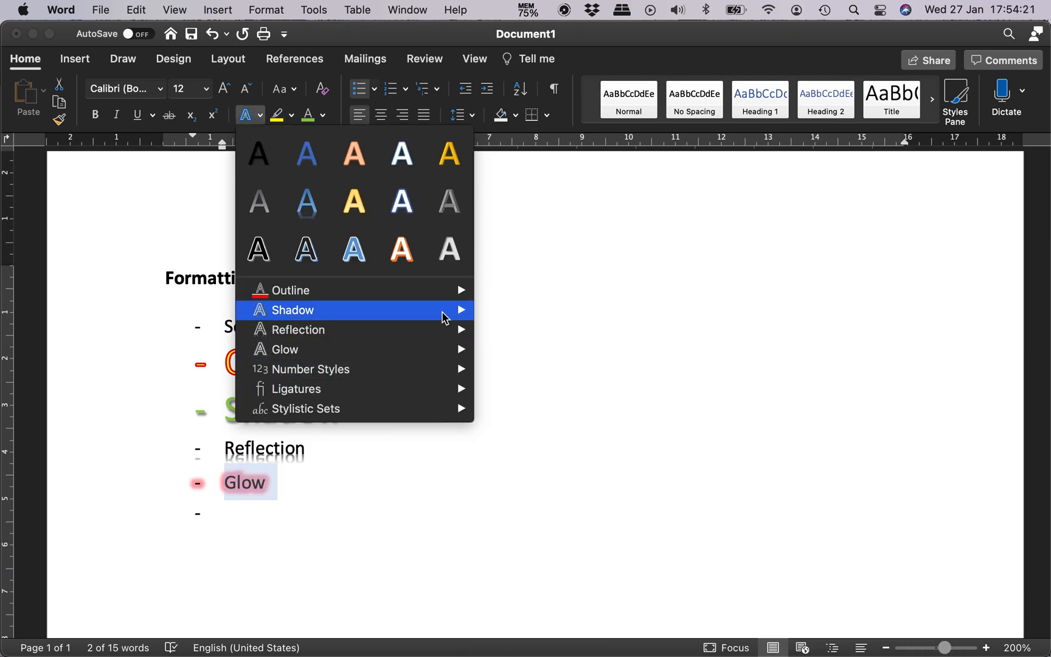
pyautogui.moveTo(427, 353)
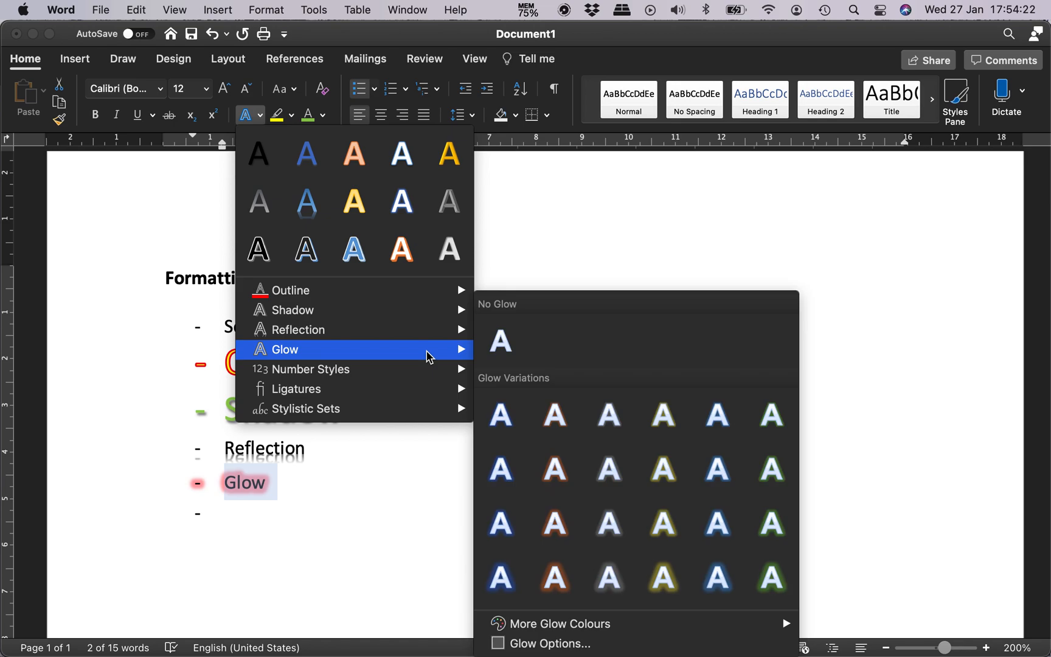
pyautogui.click(673, 643)
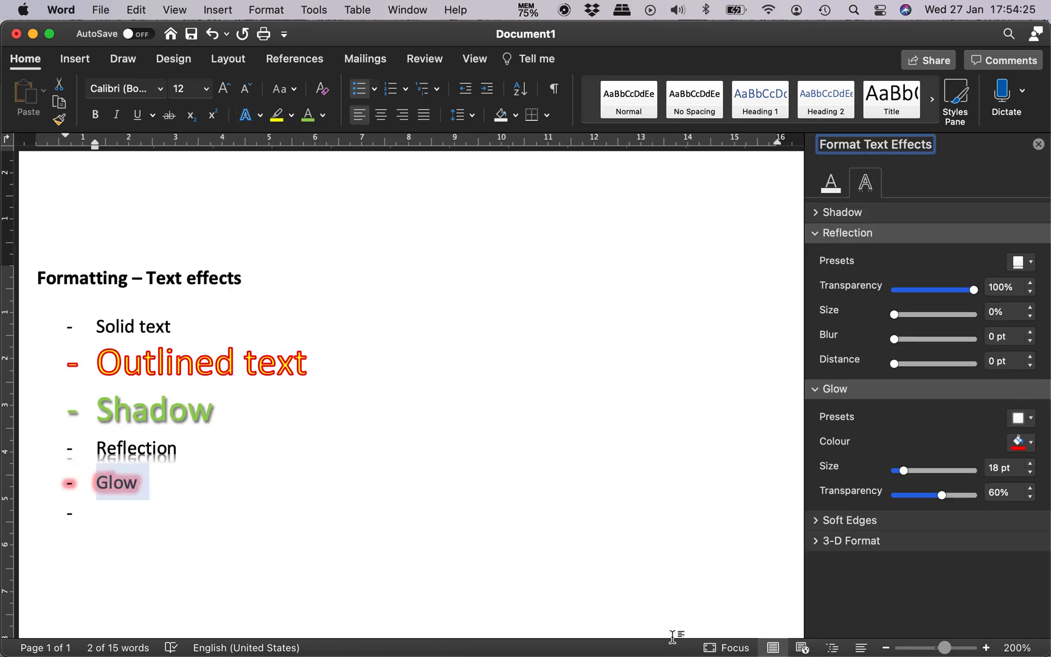
pyautogui.click(817, 234)
# Step: Try a larger glow size on the "Glow" list item and set it back to 18 pt
pyautogui.moveTo(904, 334); pyautogui.dragTo(932, 340)
pyautogui.doubleClick(997, 332)
pyautogui.write('18')
pyautogui.press('Tab')
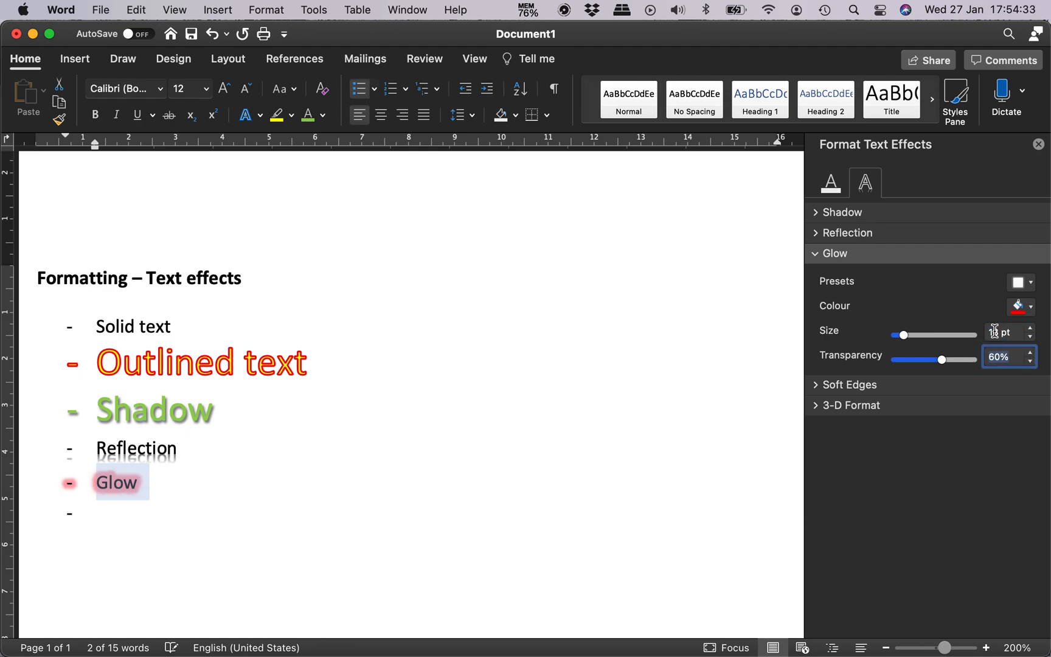
# Step: Try the glow transparency at 100% and 10%, set it to 50%, and close the text effects formatting options
pyautogui.write('100')
pyautogui.press('Return')
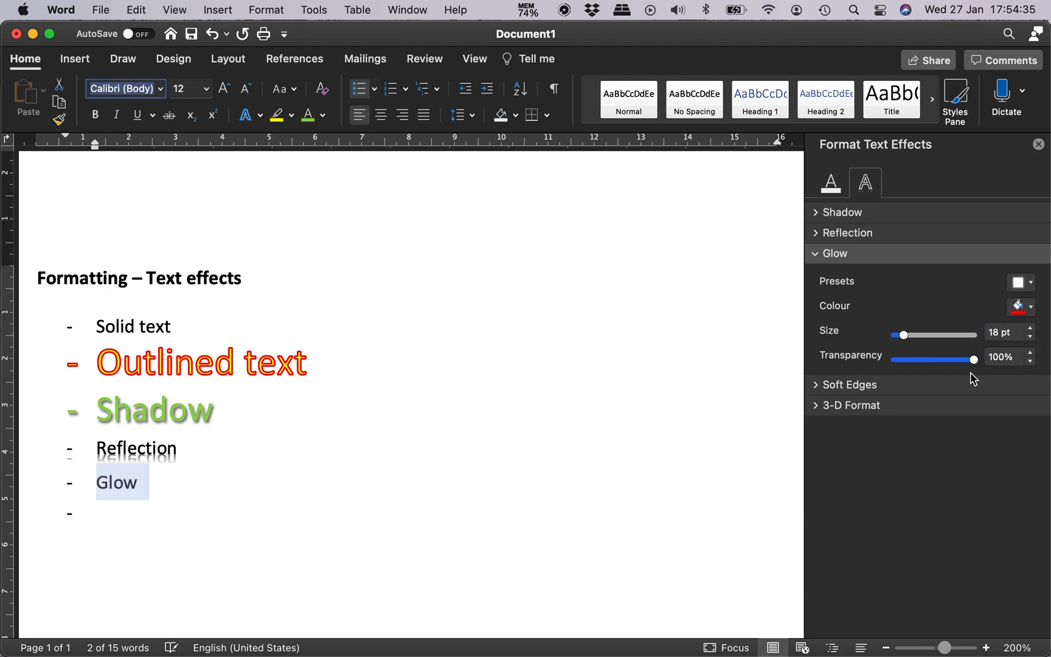
pyautogui.write('10')
pyautogui.press('Return')
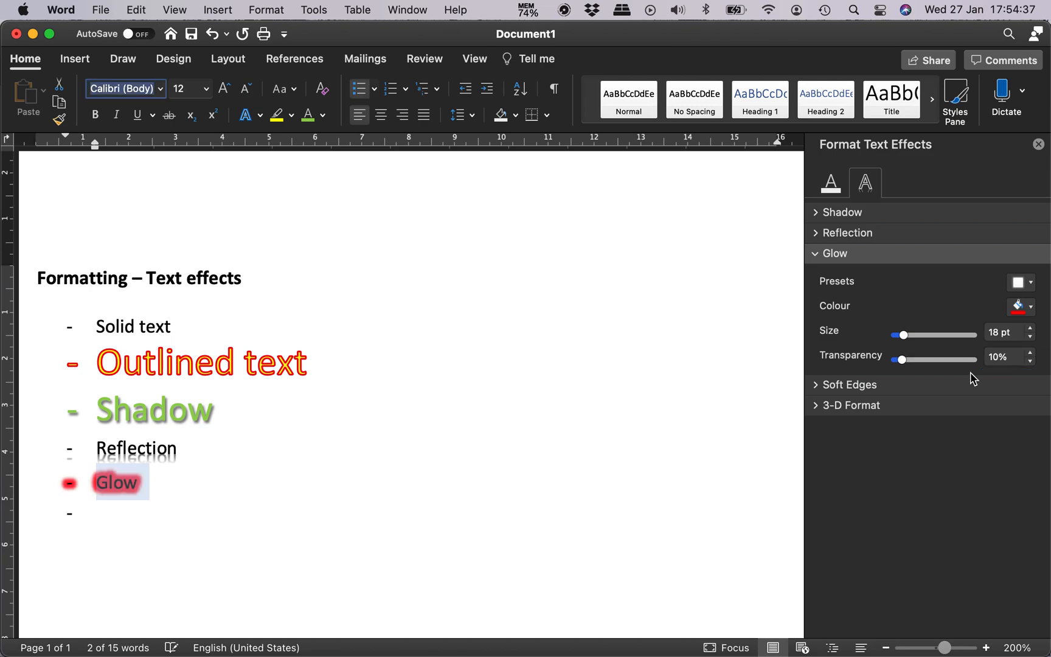
pyautogui.press('Tab')
pyautogui.hotkey('shift', 'Tab')
pyautogui.hotkey('shift', 'Tab')
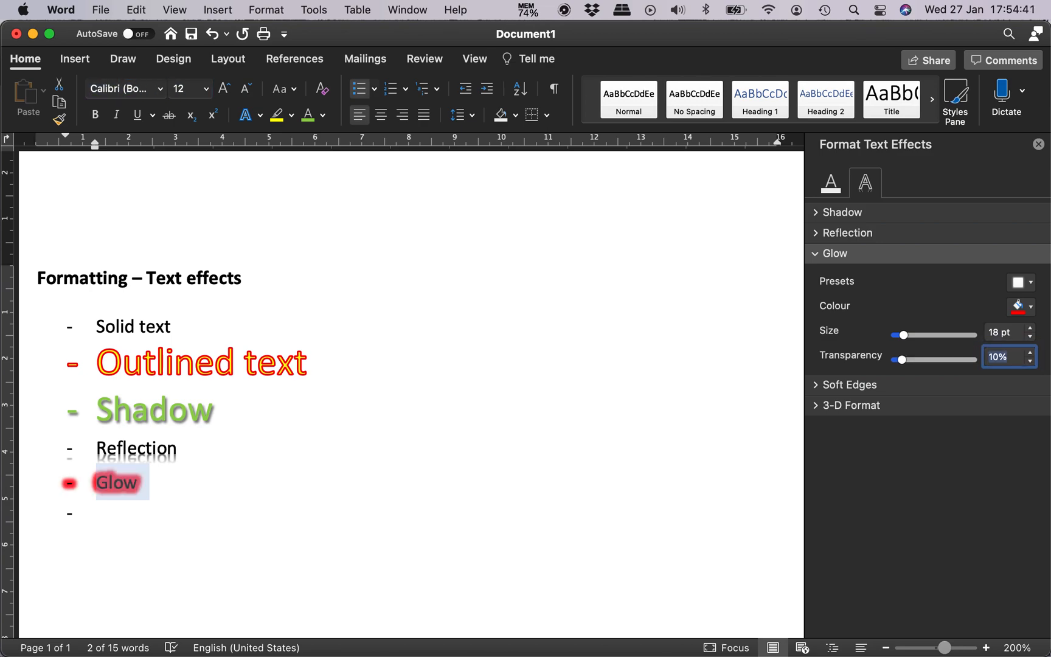
pyautogui.write('50')
pyautogui.press('Return')
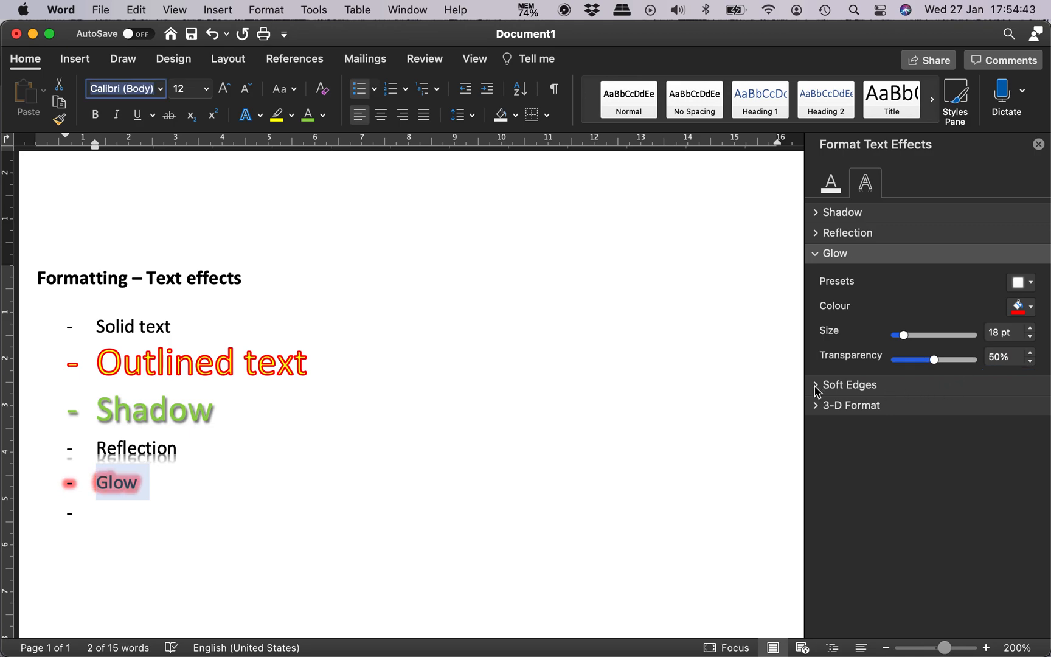
pyautogui.click(1041, 144)
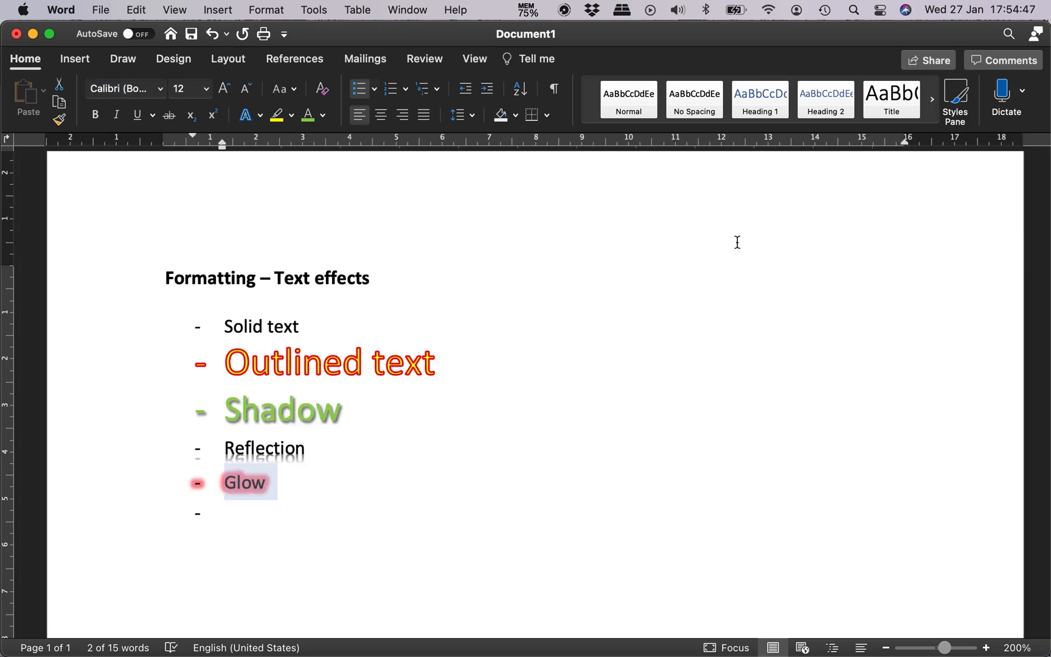
# Step: Add a list item reading "Number styles" below "Glow" and start an indented sub-item under it
pyautogui.click(238, 511)
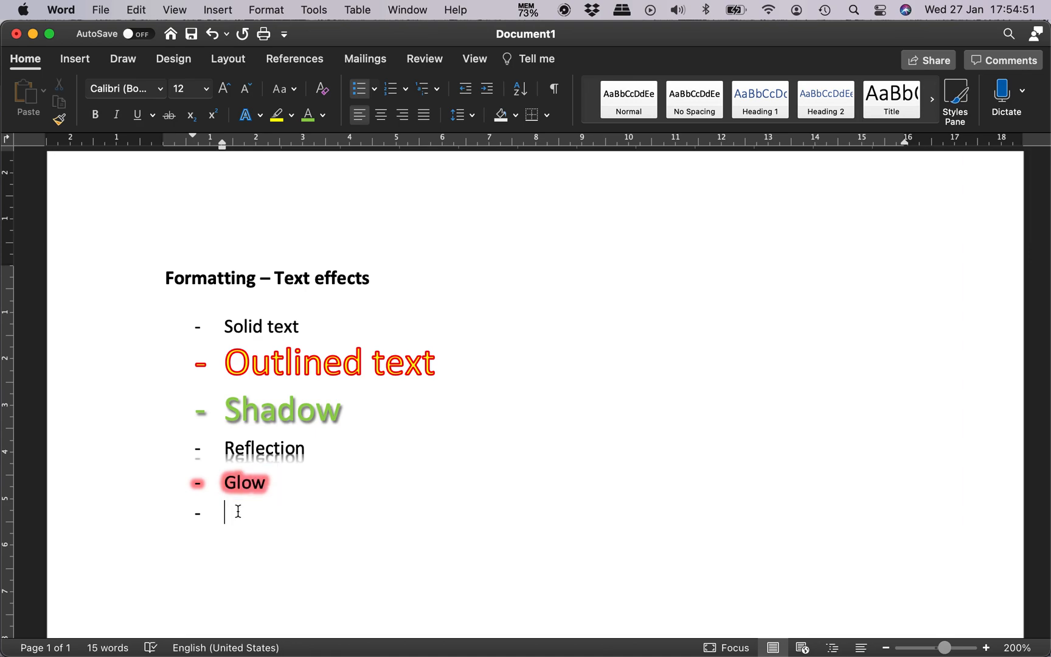
pyautogui.write('Number styles')
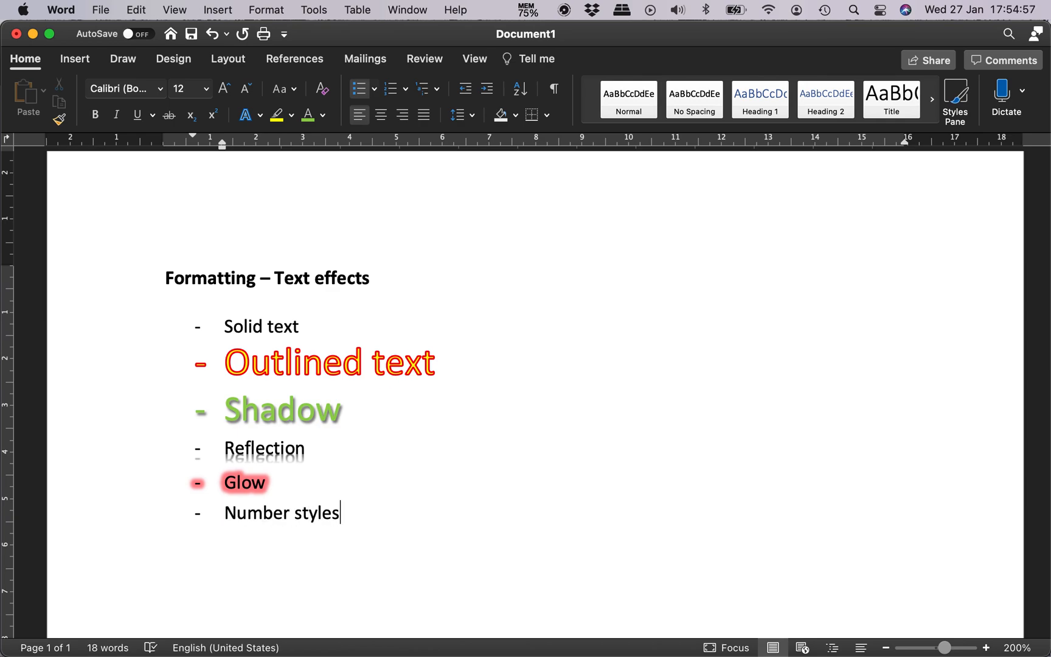
pyautogui.press('Return')
pyautogui.press('Tab')
pyautogui.write('UPPER')
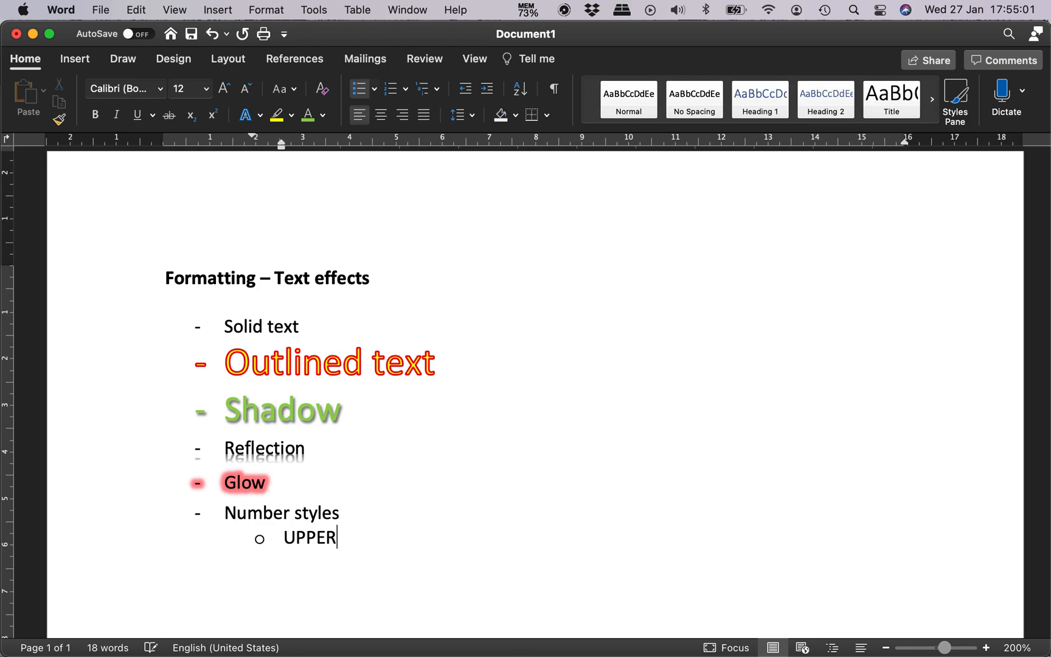
pyautogui.write('CASE')
pyautogui.press('Return')
pyautogui.write('lowercas')
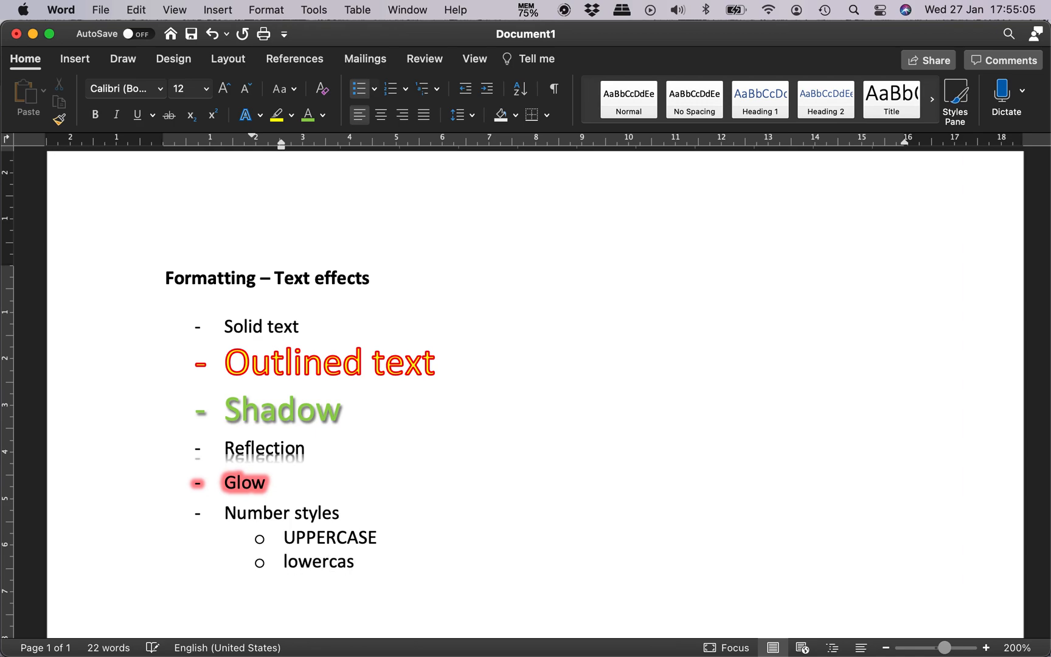
pyautogui.press('super+Left')
pyautogui.press('Right')
pyautogui.press('Right')
pyautogui.press('Right')
pyautogui.press('Right')
pyautogui.press('Right')
pyautogui.press('Right')
pyautogui.press('Right')
pyautogui.press('Right')
pyautogui.write('e')
pyautogui.press('Up')
pyautogui.press('super+Left')
pyautogui.hotkey('shift', 'Down')
pyautogui.hotkey('shift', 'Down')
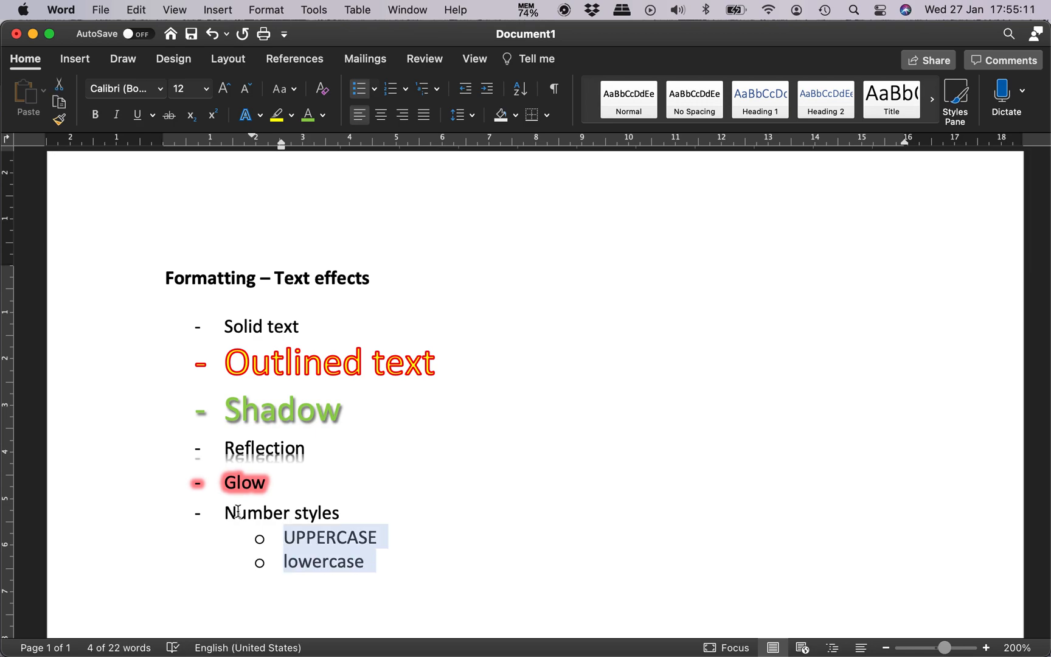
pyautogui.press('BackSpace')
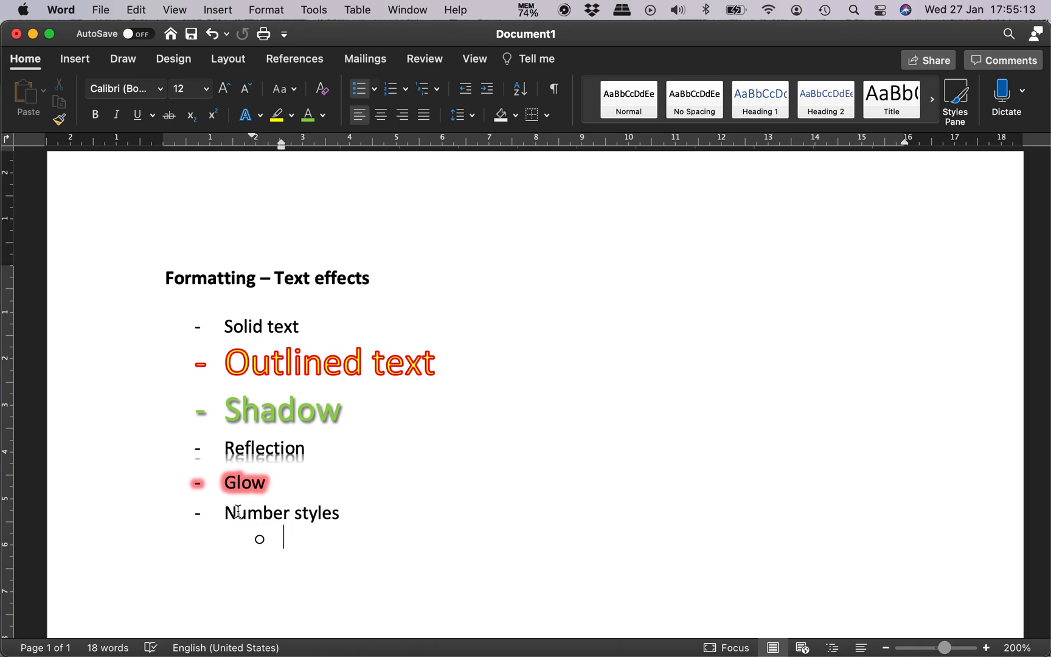
pyautogui.write('1234567890')
pyautogui.press('Return')
pyautogui.hotkey('shift', 'Tab')
pyautogui.press('Up')
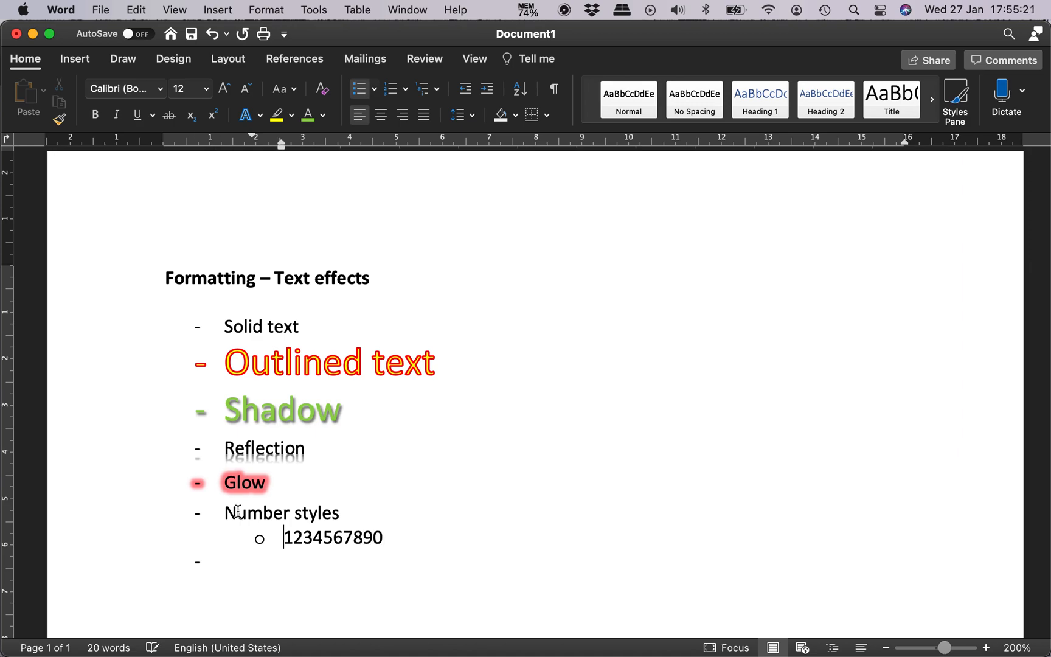
pyautogui.hotkey('shift', 'End')
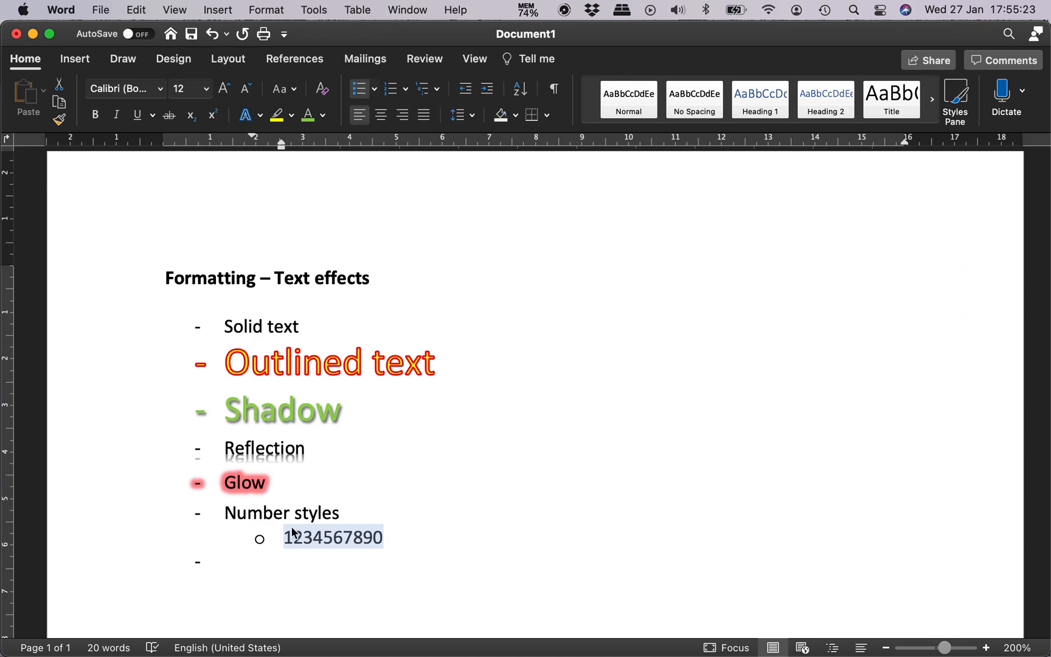
pyautogui.click(253, 114)
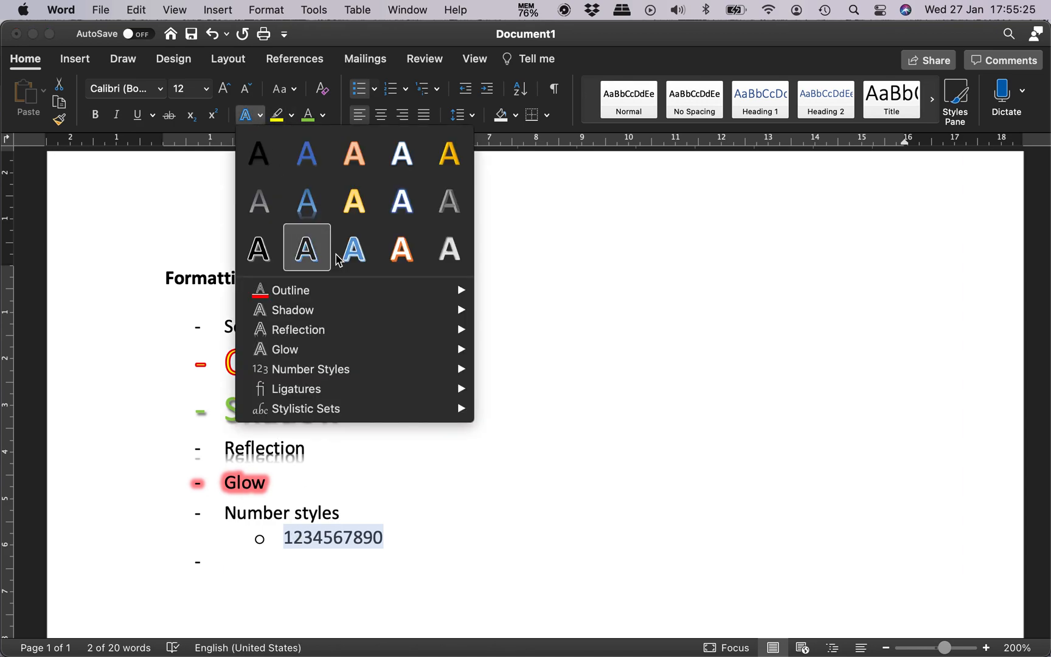
pyautogui.moveTo(387, 372)
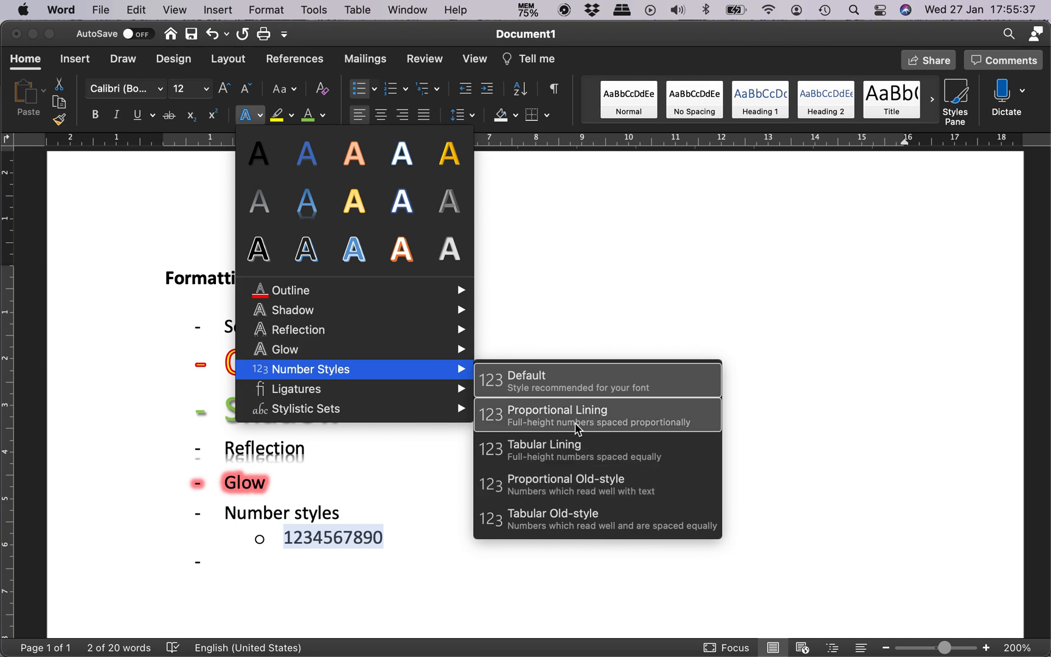
pyautogui.click(671, 431)
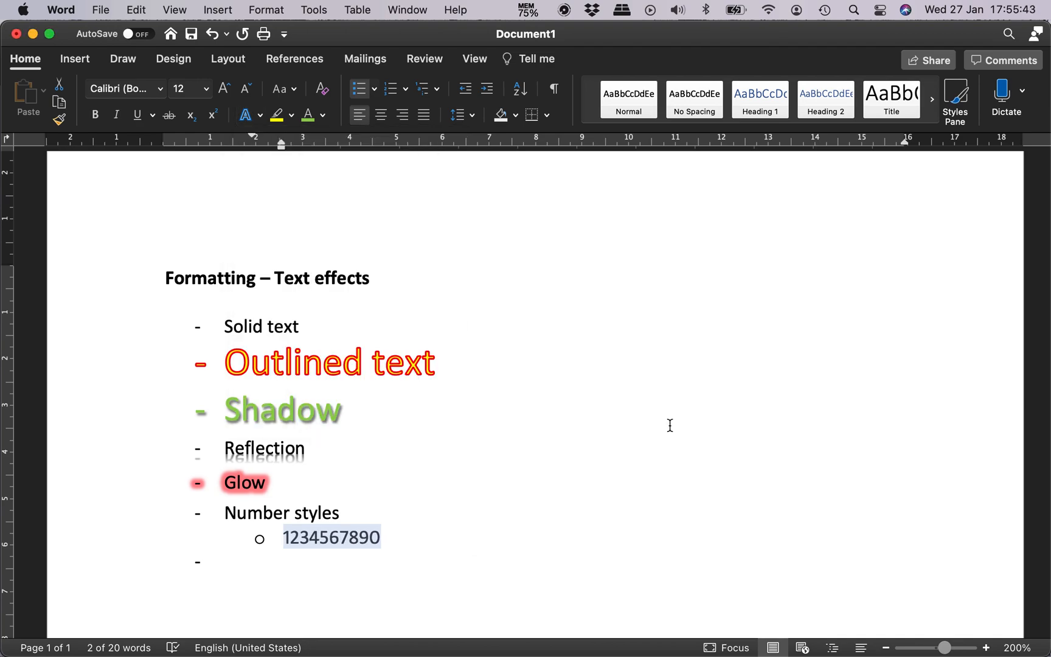
pyautogui.press('super+z')
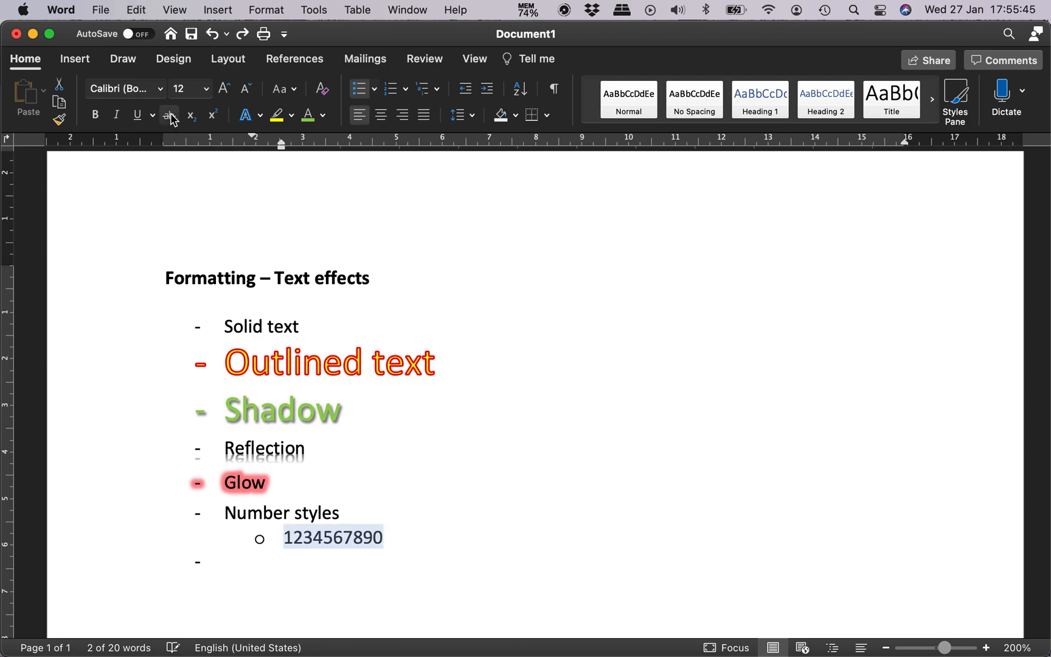
pyautogui.click(247, 114)
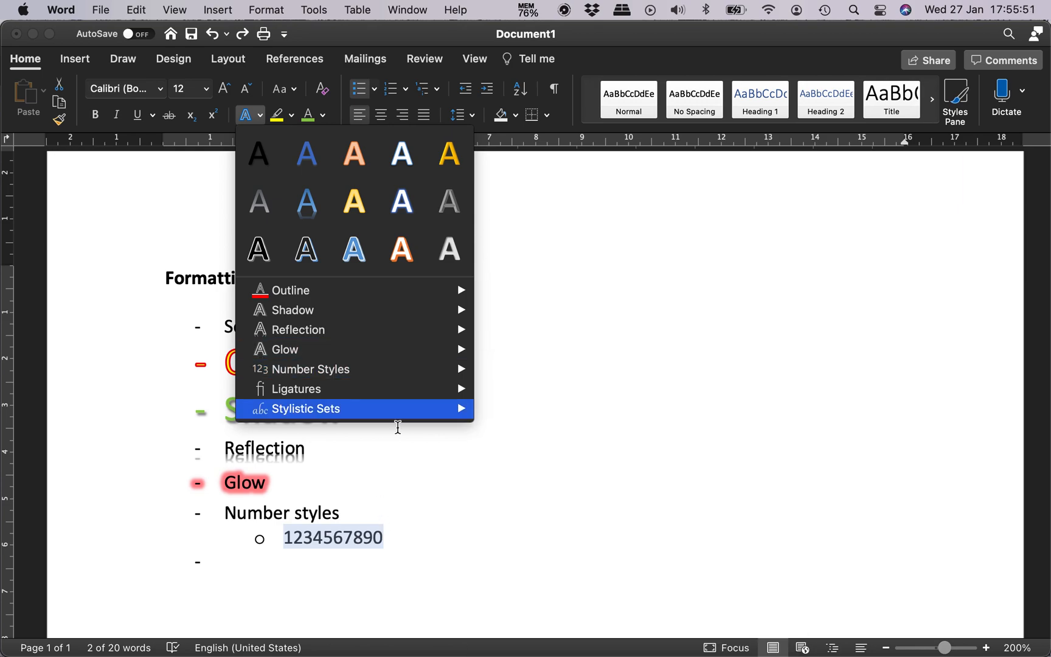
pyautogui.click(412, 541)
pyautogui.click(412, 541)
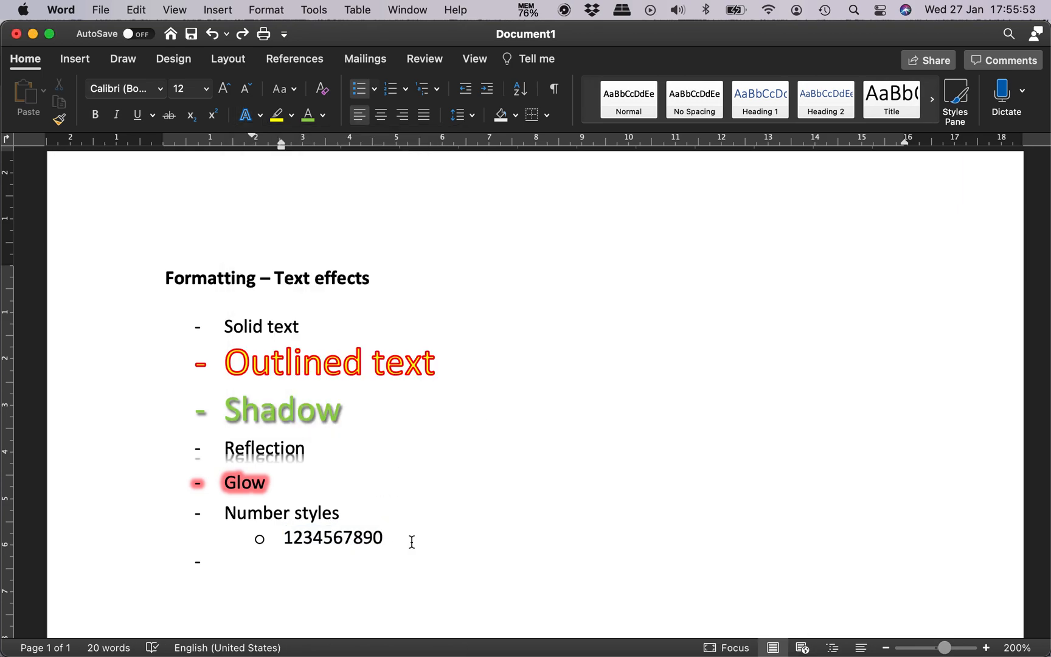
pyautogui.write('--> Default')
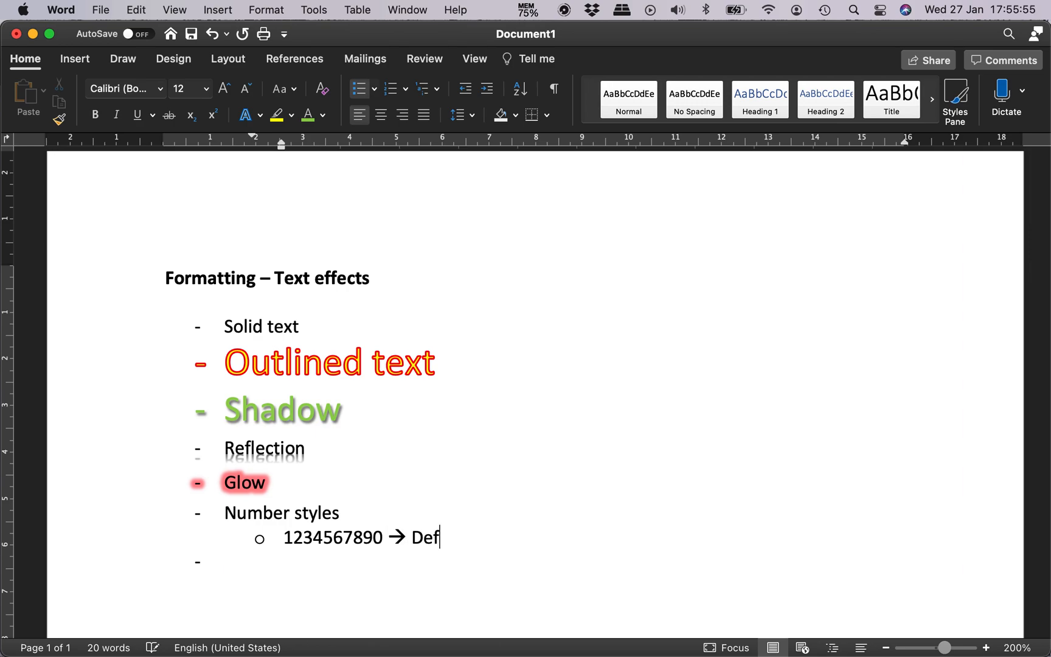
pyautogui.press('Return')
pyautogui.press('Up')
pyautogui.hotkey('shift', 'End')
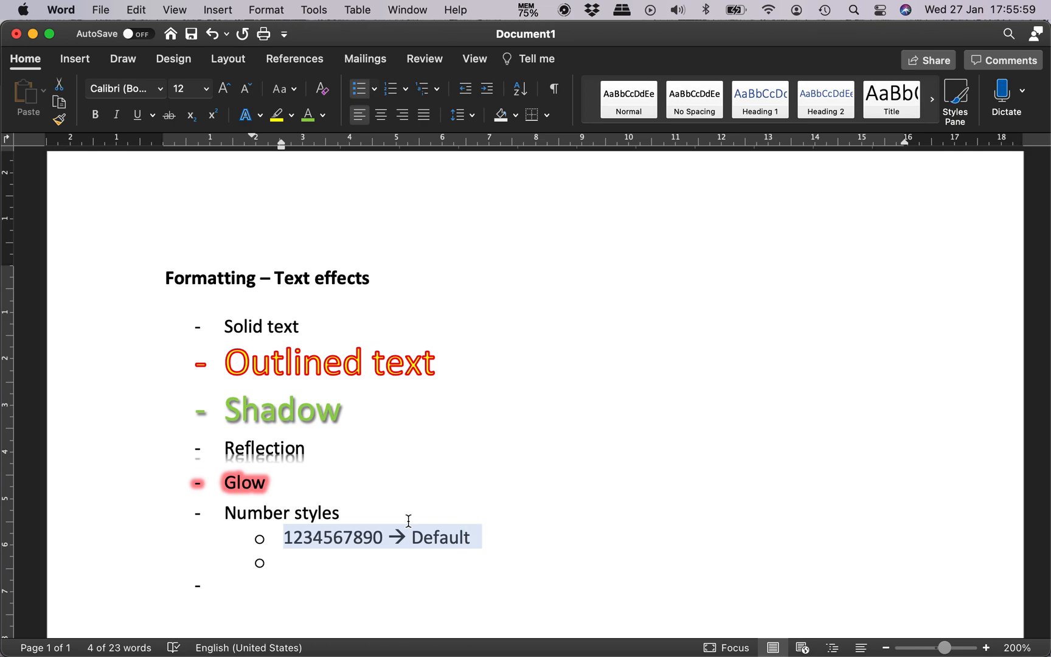
pyautogui.hotkey('shift', 'Left')
pyautogui.hotkey('shift', 'Left')
pyautogui.hotkey('shift', 'Left')
pyautogui.hotkey('shift', 'Left')
pyautogui.hotkey('shift', 'Left')
pyautogui.hotkey('shift', 'Left')
pyautogui.hotkey('shift', 'Left')
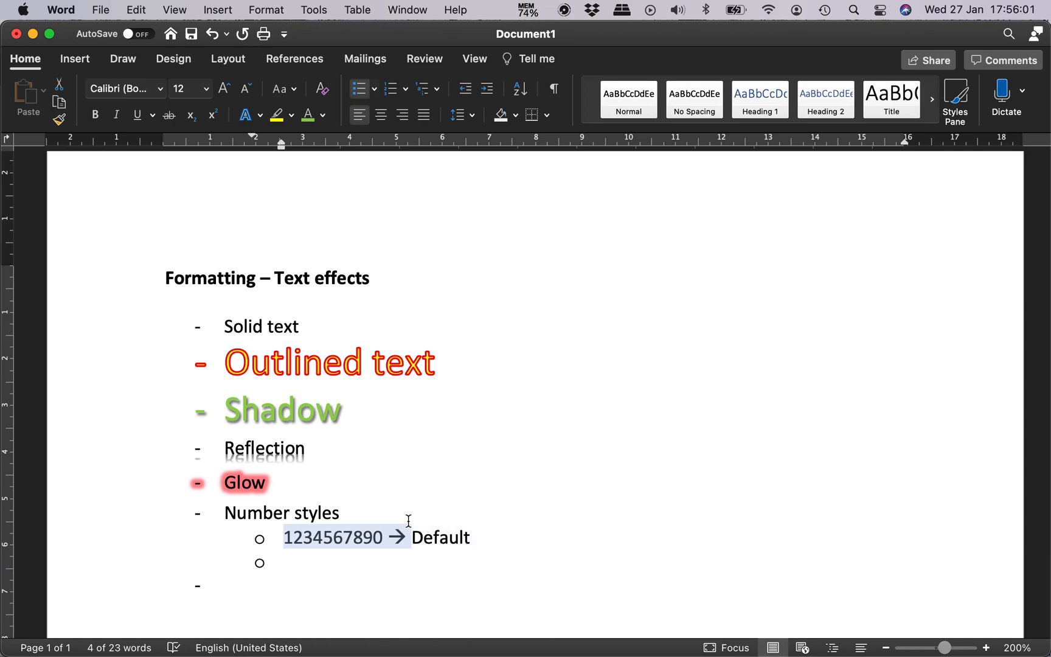
pyautogui.press('super+c')
pyautogui.press('Down')
pyautogui.press('super+v')
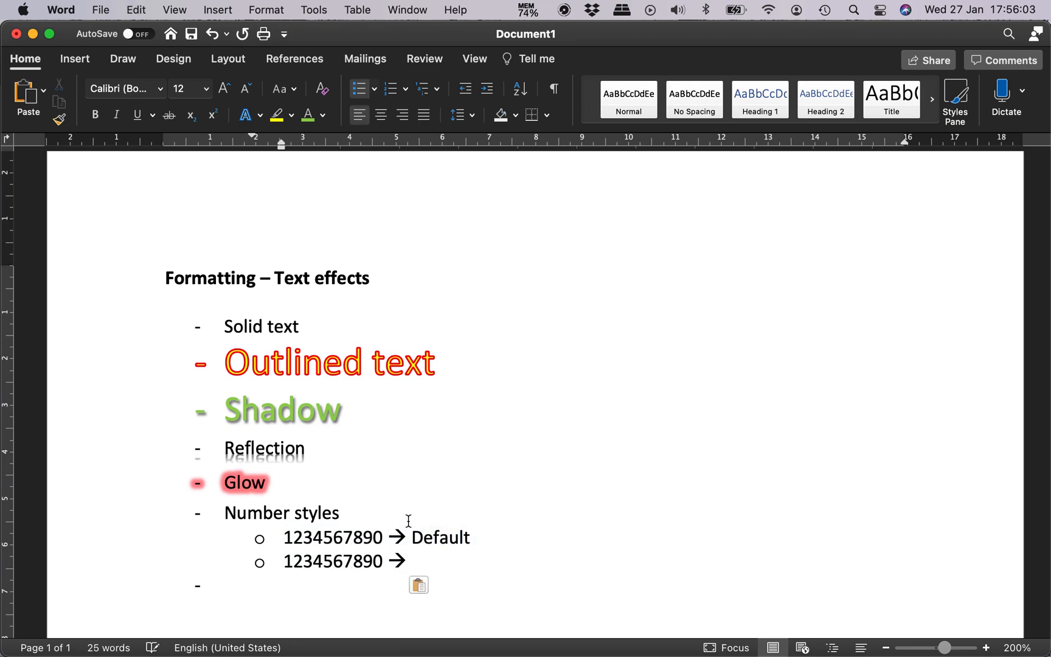
pyautogui.press('Left')
pyautogui.hotkey('shift', 'Home')
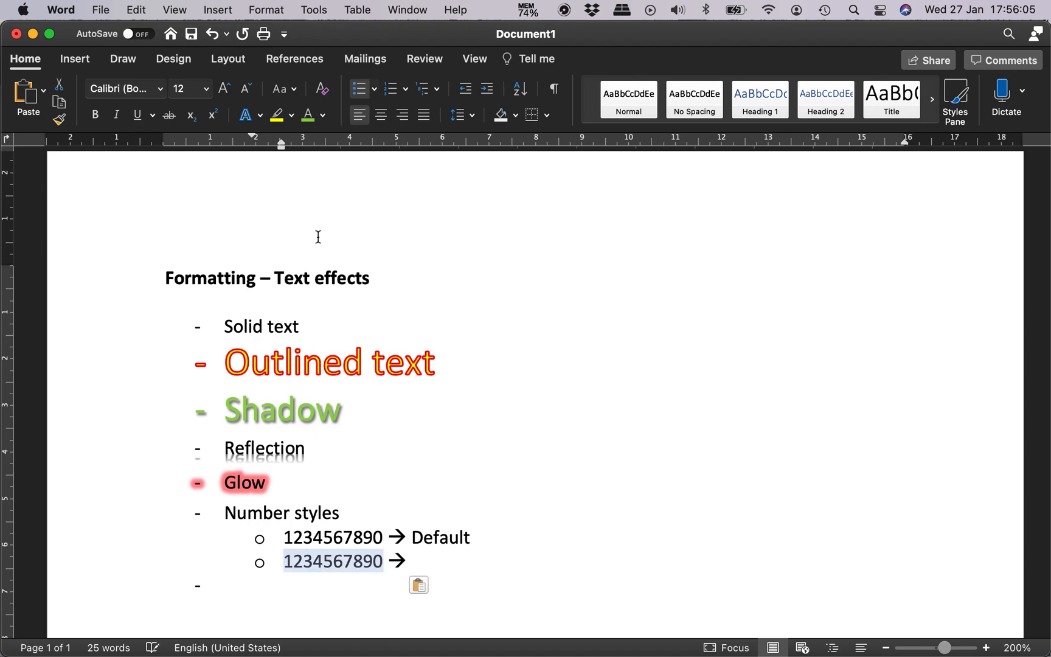
pyautogui.click(261, 116)
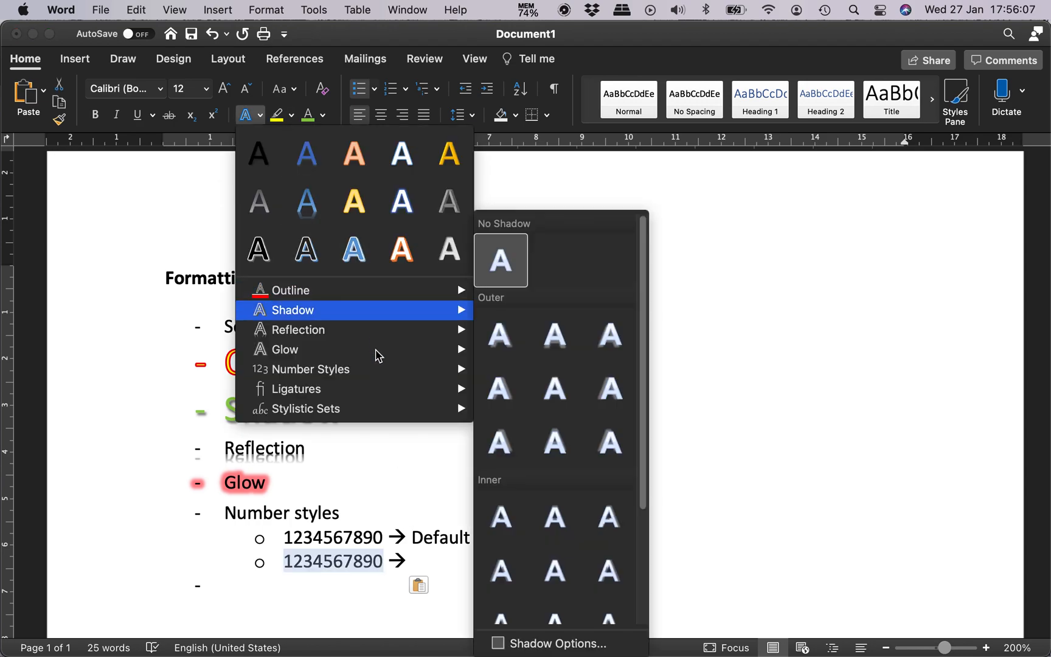
pyautogui.moveTo(384, 375)
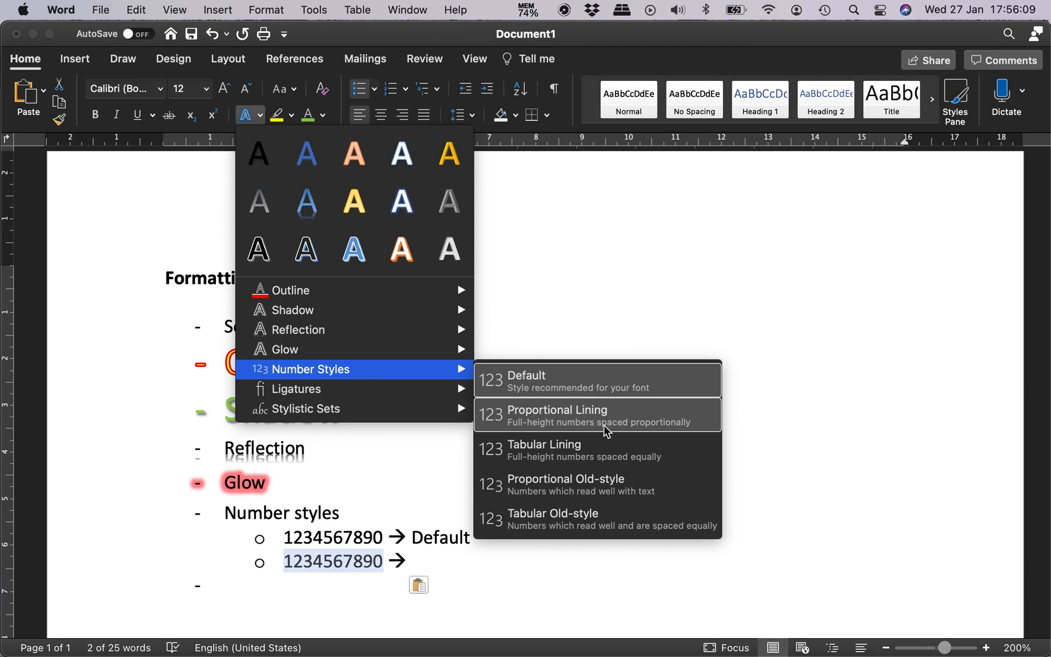
pyautogui.click(662, 421)
# Step: Label the second sub-item "Proportional lining" after its arrow and start another sub-item
pyautogui.click(456, 560)
pyautogui.write('Propor')
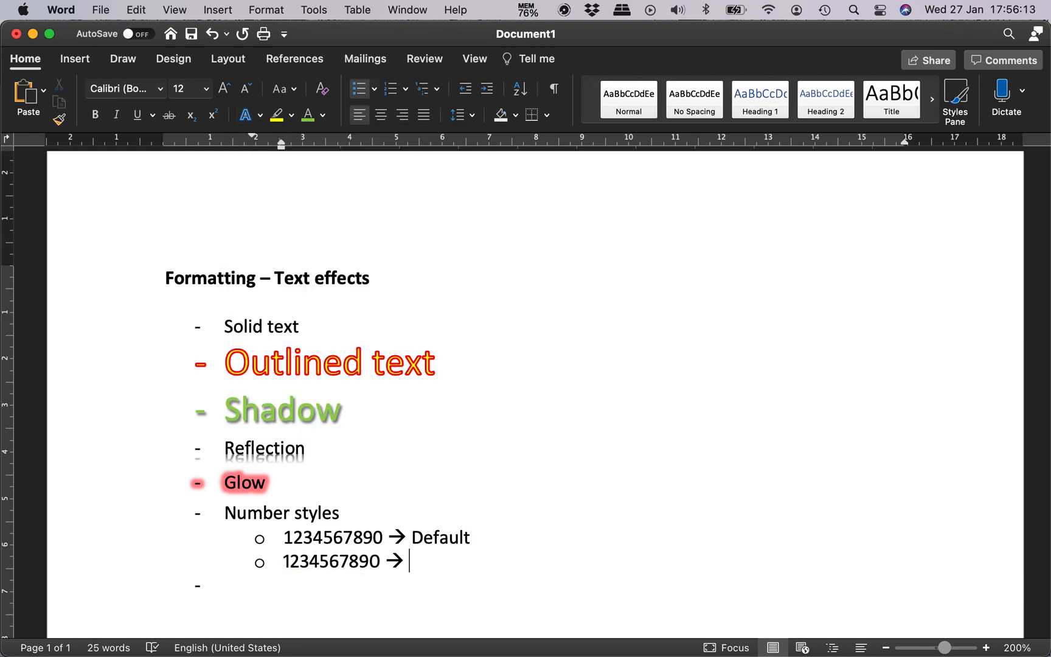
pyautogui.write('tional lining')
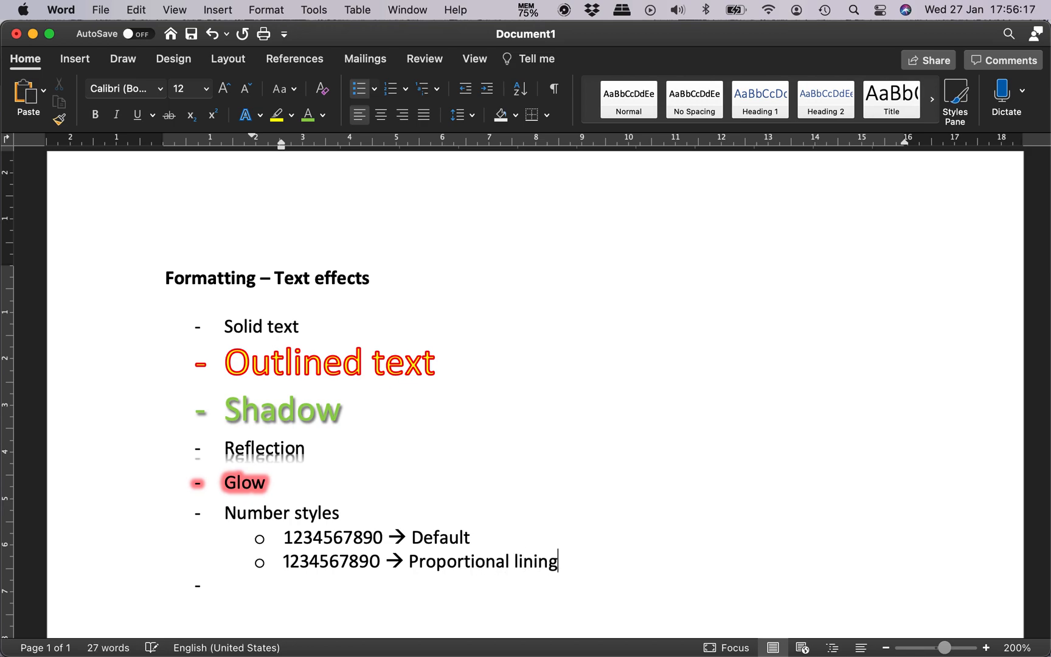
pyautogui.press('Return')
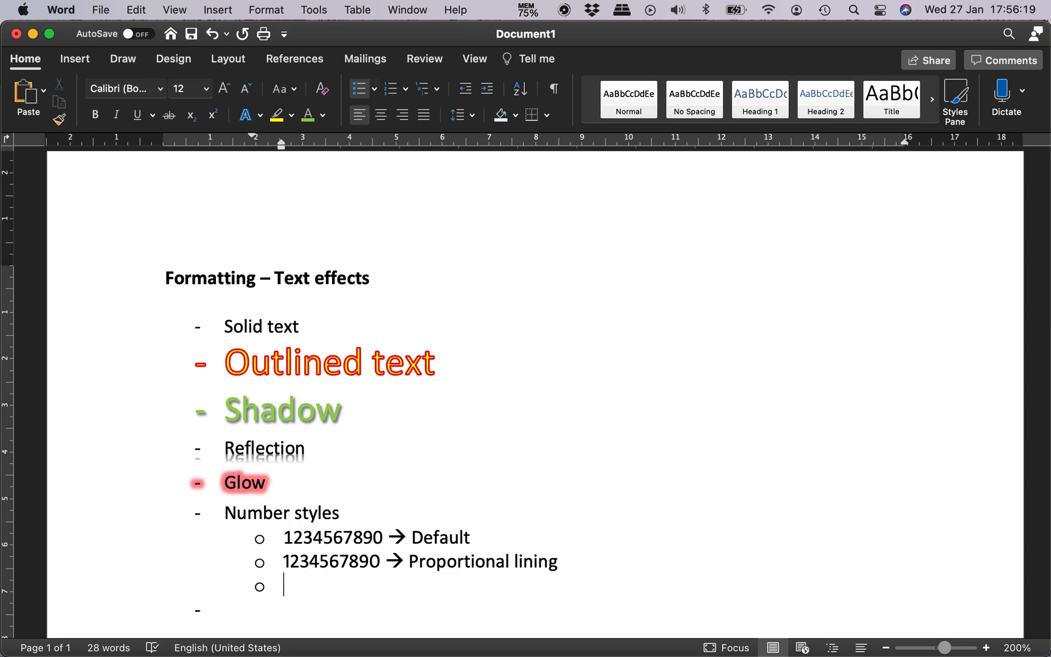
pyautogui.hotkey('alt', 'shift', 'Right')
pyautogui.hotkey('alt', 'shift', 'Right')
pyautogui.press('super+c')
pyautogui.press('Down')
pyautogui.press('Down')
pyautogui.press('super+v')
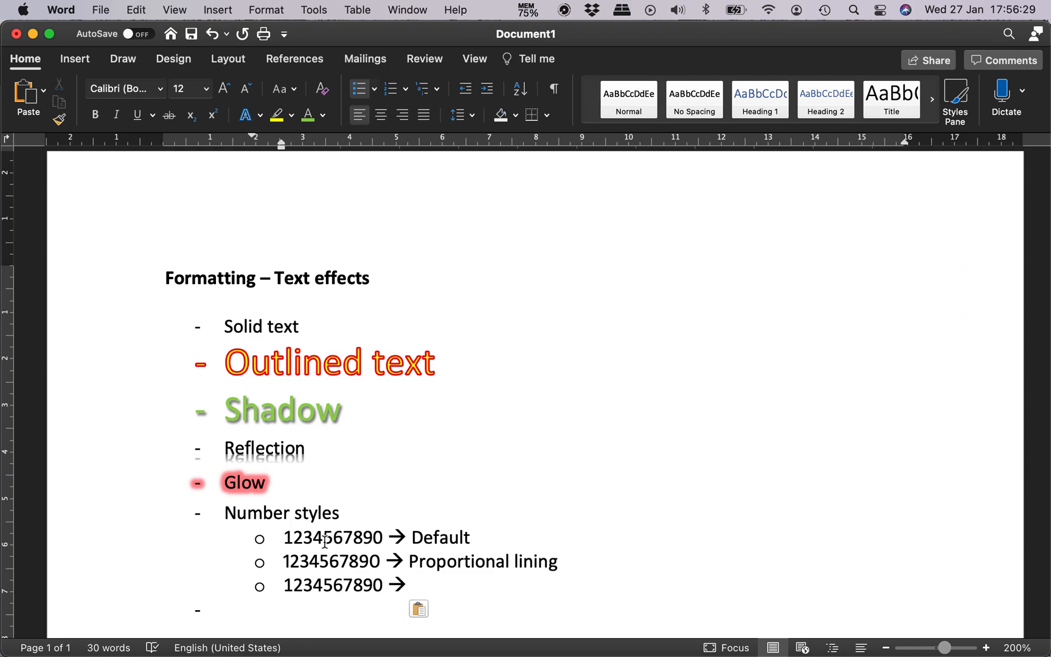
pyautogui.doubleClick(321, 585)
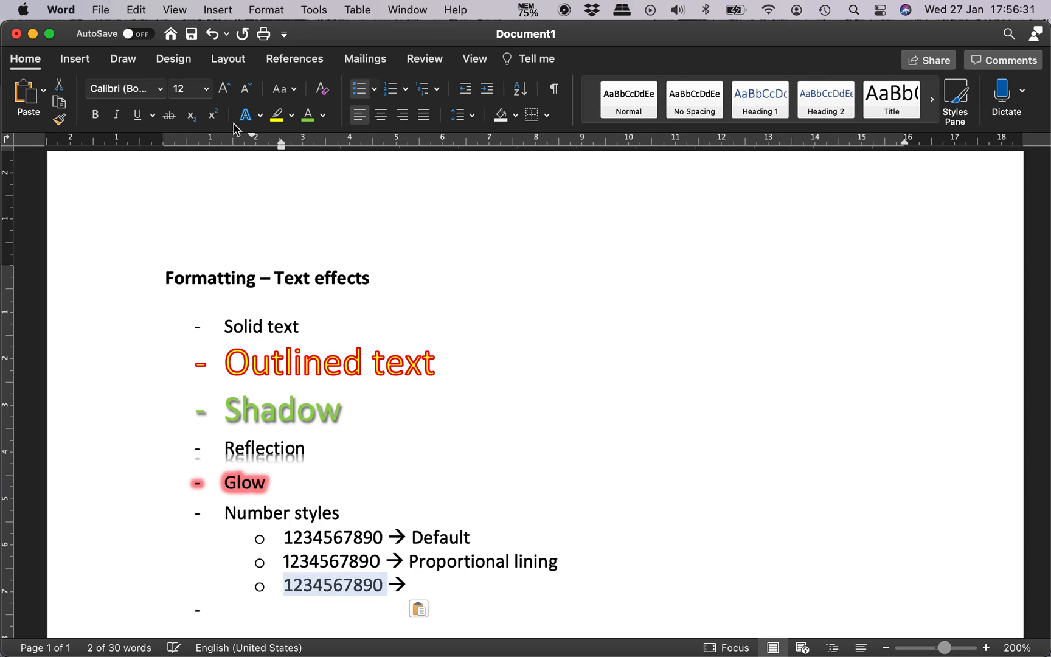
pyautogui.click(252, 119)
pyautogui.moveTo(364, 376)
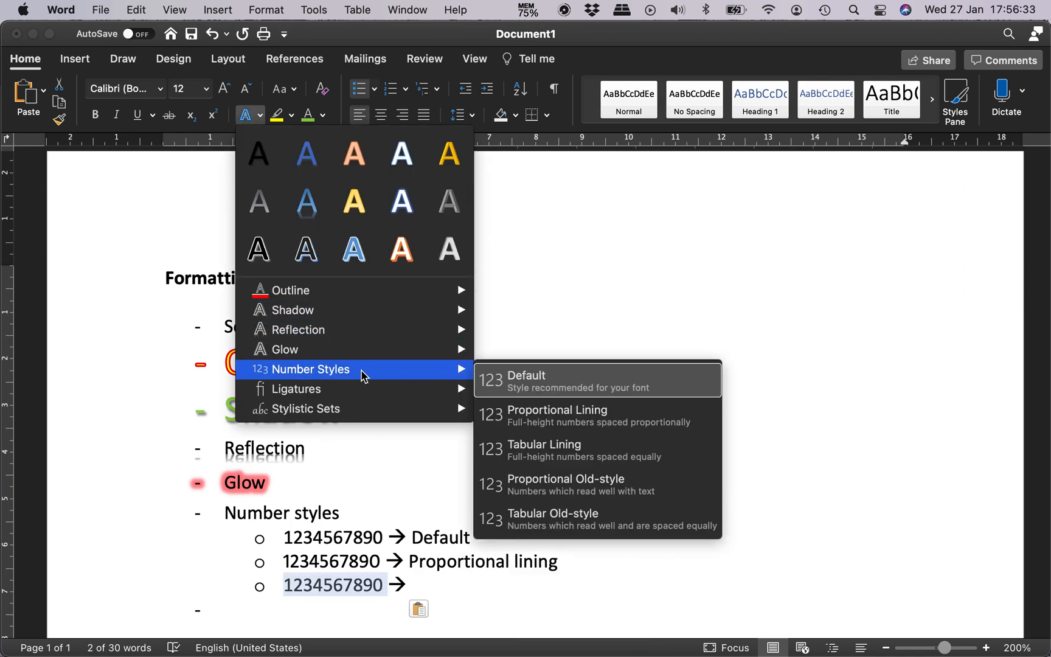
pyautogui.click(677, 457)
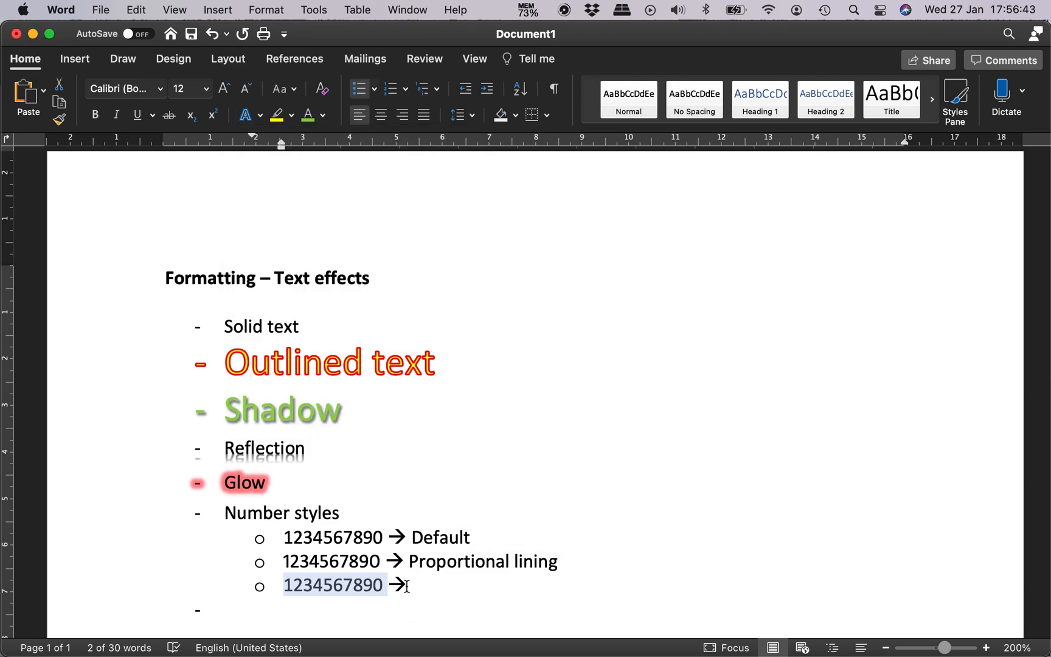
# Step: Label the third sub-item "Tabular lining" after its arrow and start a fourth sub-item
pyautogui.doubleClick(363, 538)
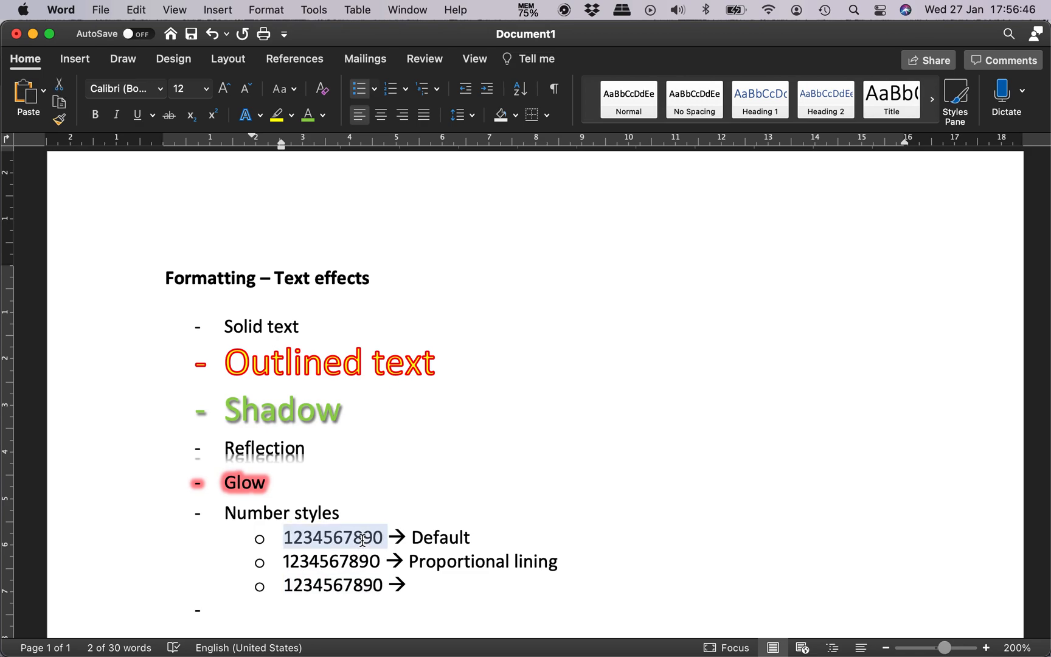
pyautogui.click(423, 588)
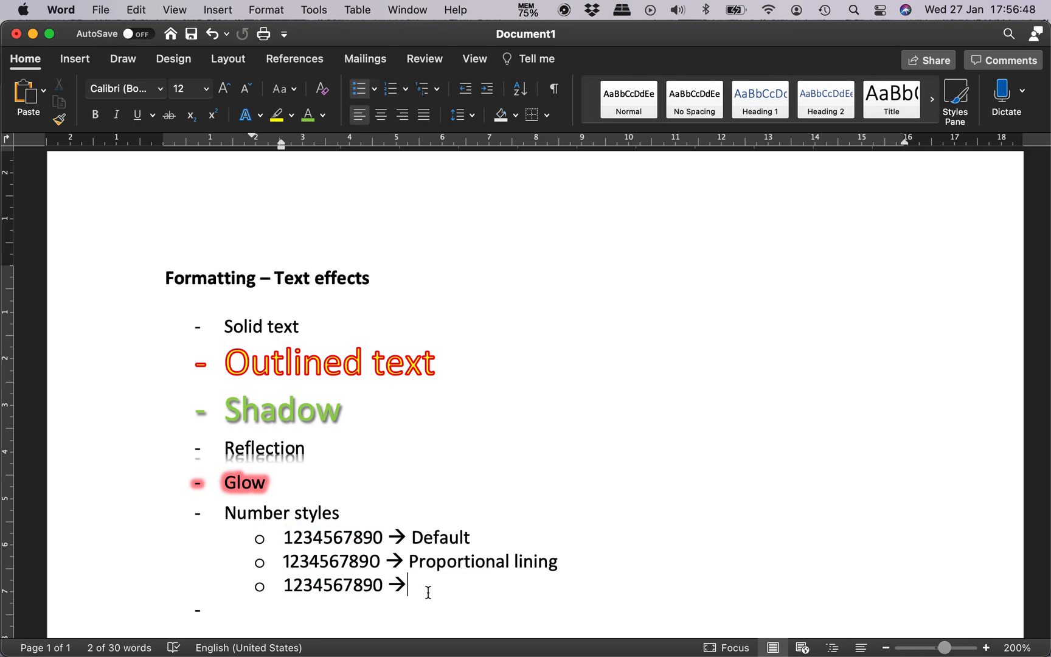
pyautogui.click(260, 116)
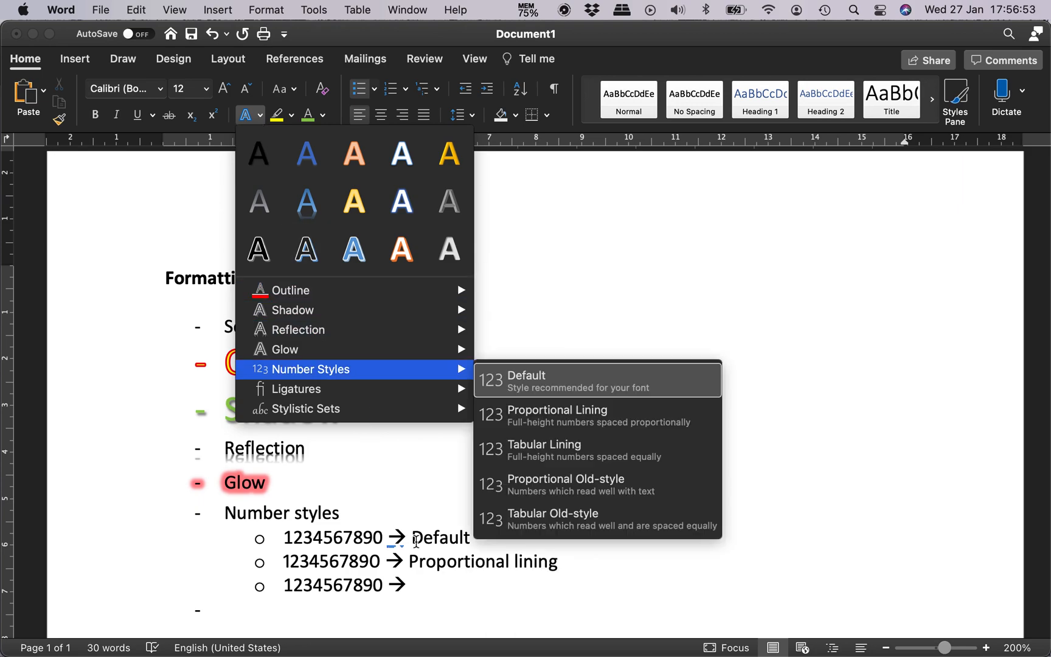
pyautogui.click(424, 594)
pyautogui.write('Tabular lining')
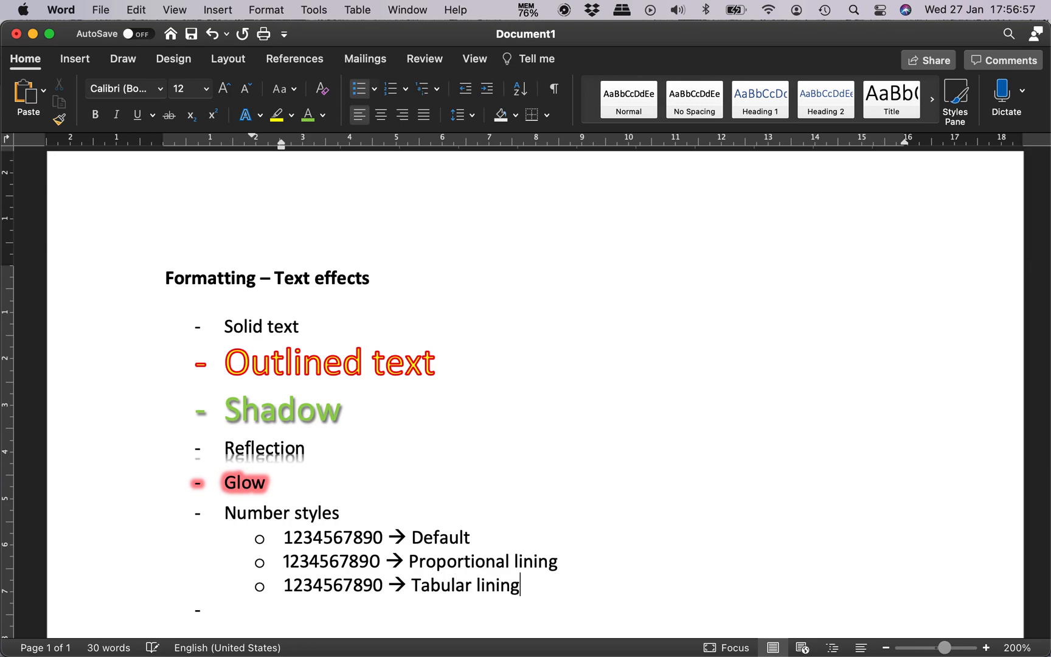
pyautogui.press('Return')
pyautogui.press('super+v')
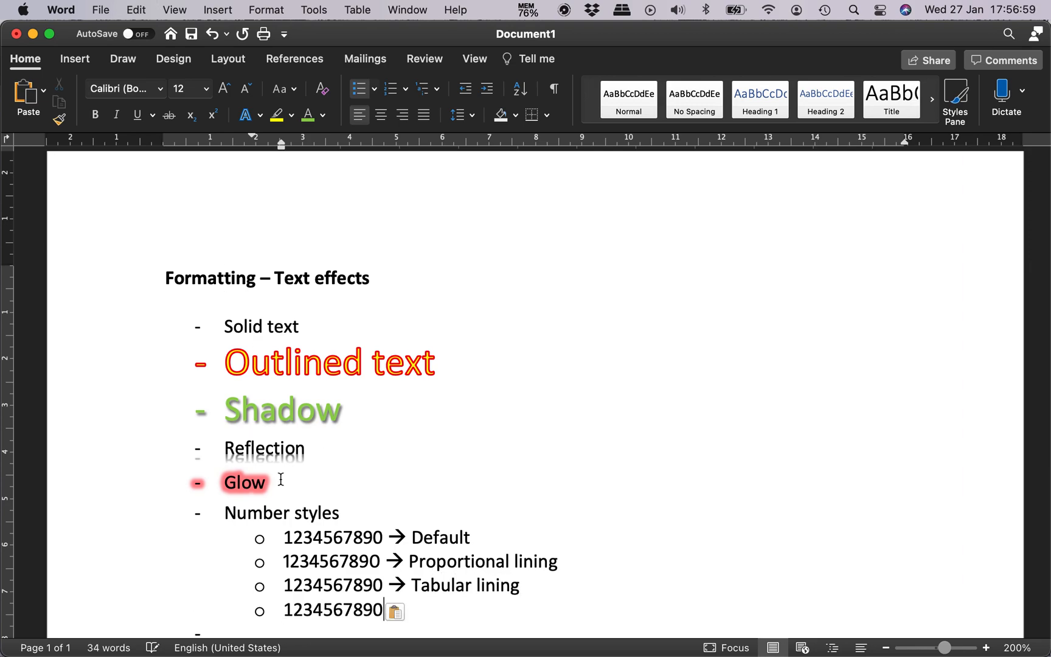
pyautogui.write('-->')
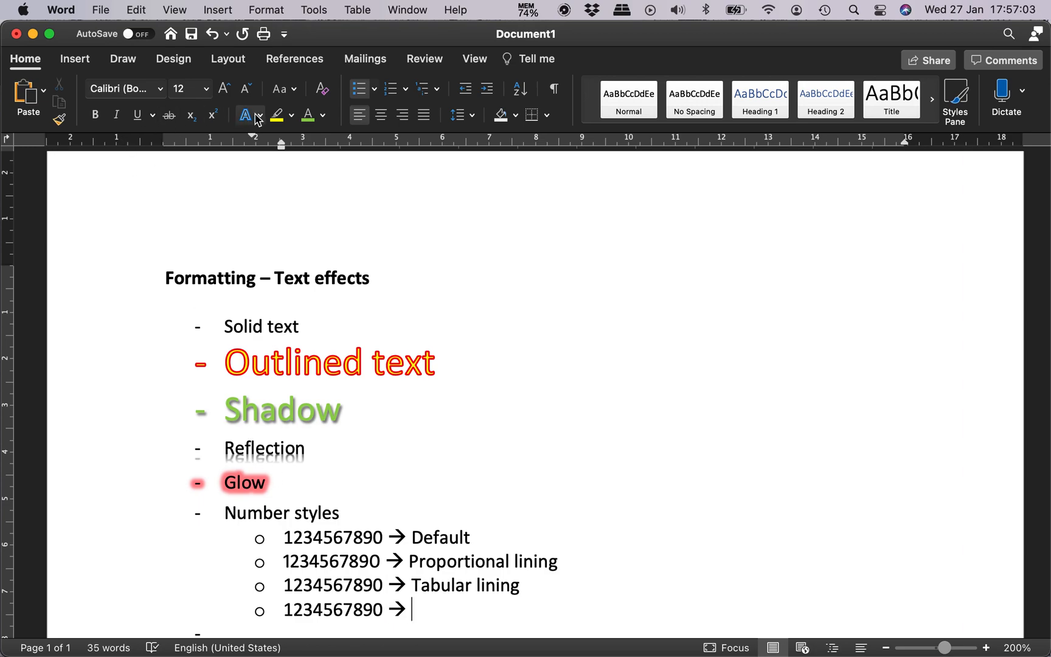
# Step: Try to apply the Proportional Old-style number style at the end of the fourth sub-item without selecting its number
pyautogui.click(245, 115)
pyautogui.moveTo(357, 379)
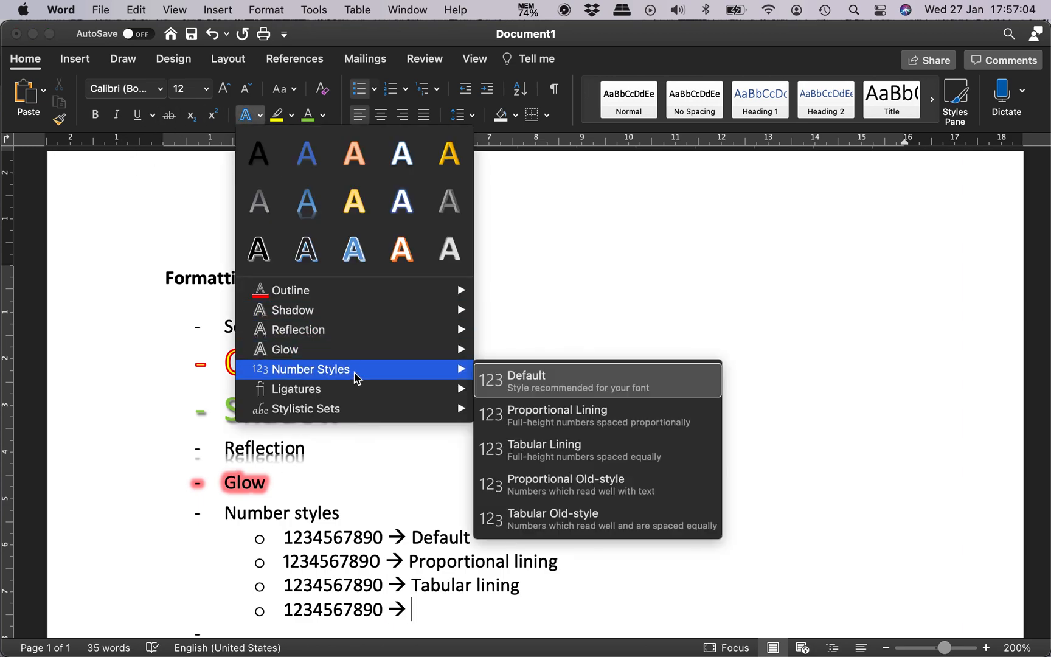
pyautogui.click(695, 495)
pyautogui.press('Left')
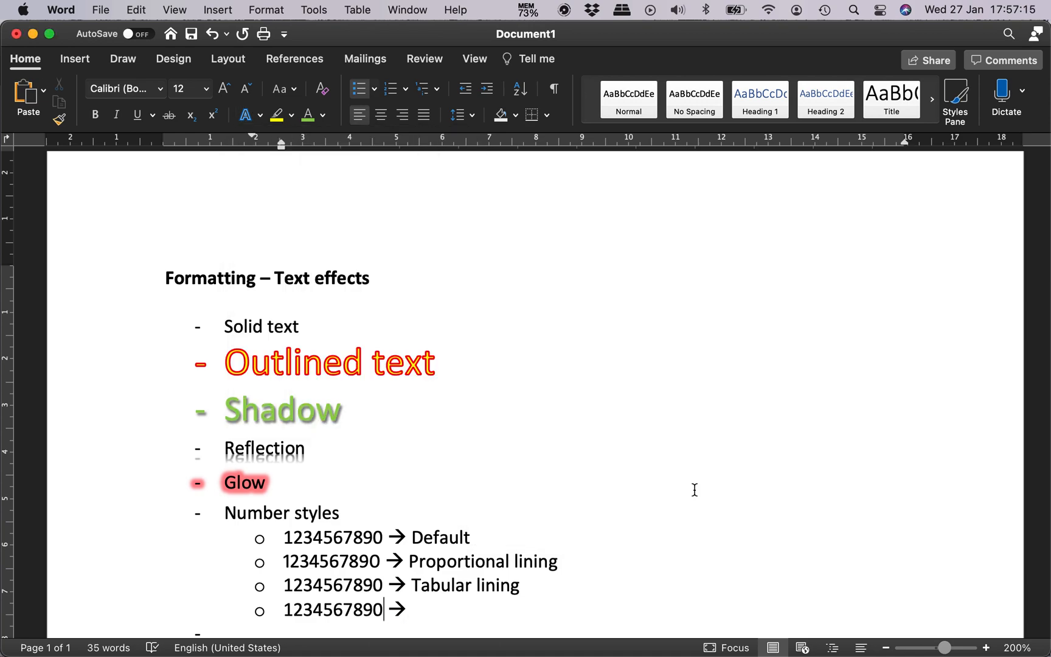
pyautogui.press('Right')
pyautogui.hotkey('shift', 'Home')
pyautogui.press('super+c')
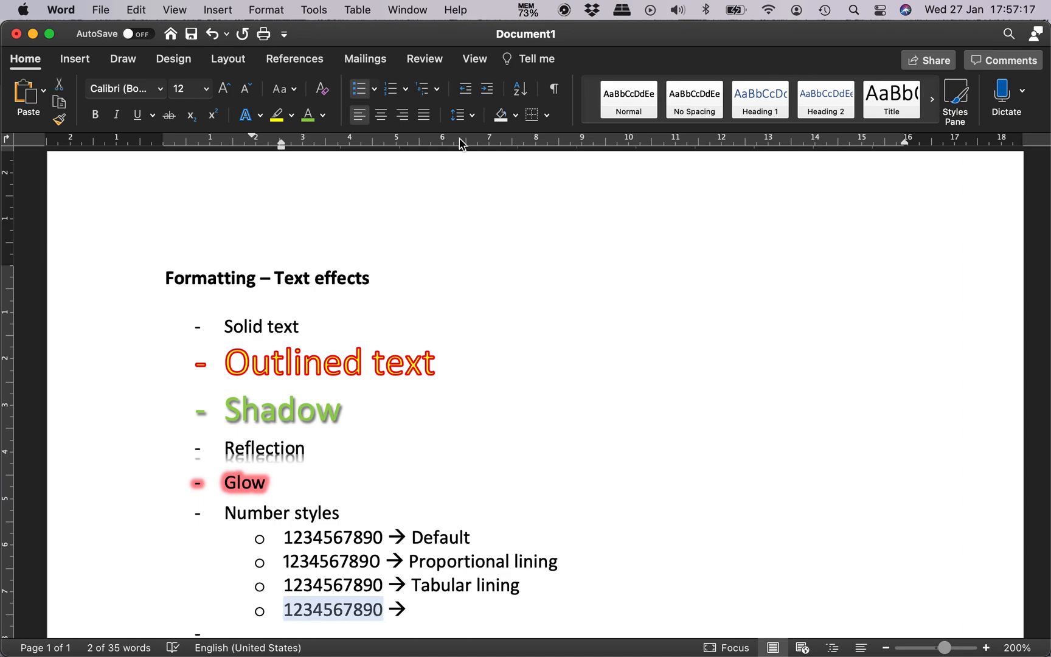
pyautogui.click(259, 115)
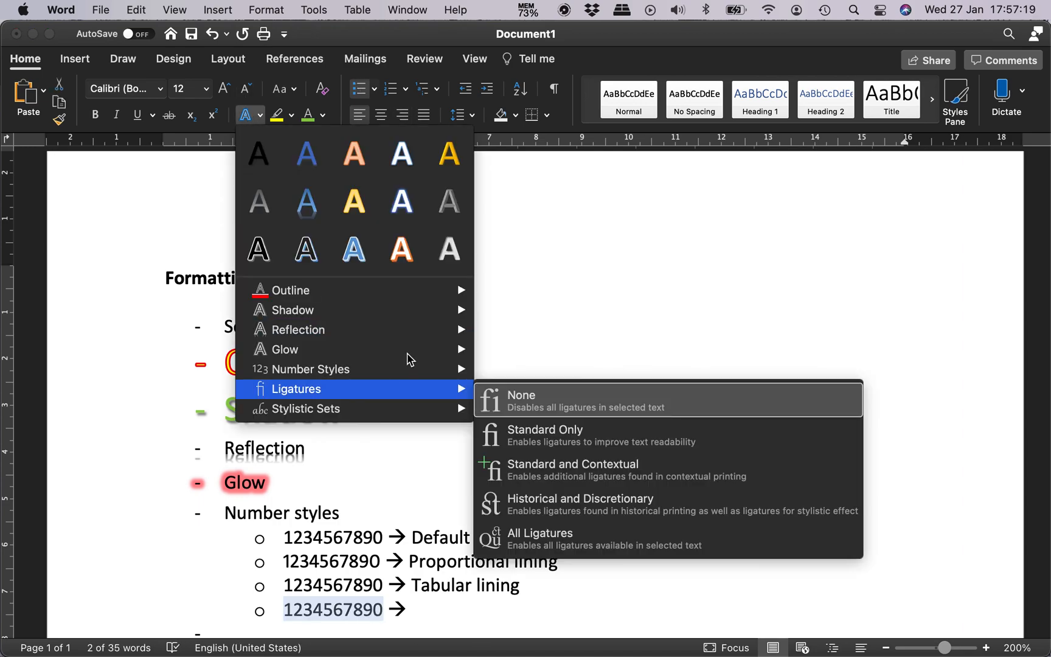
pyautogui.moveTo(418, 370)
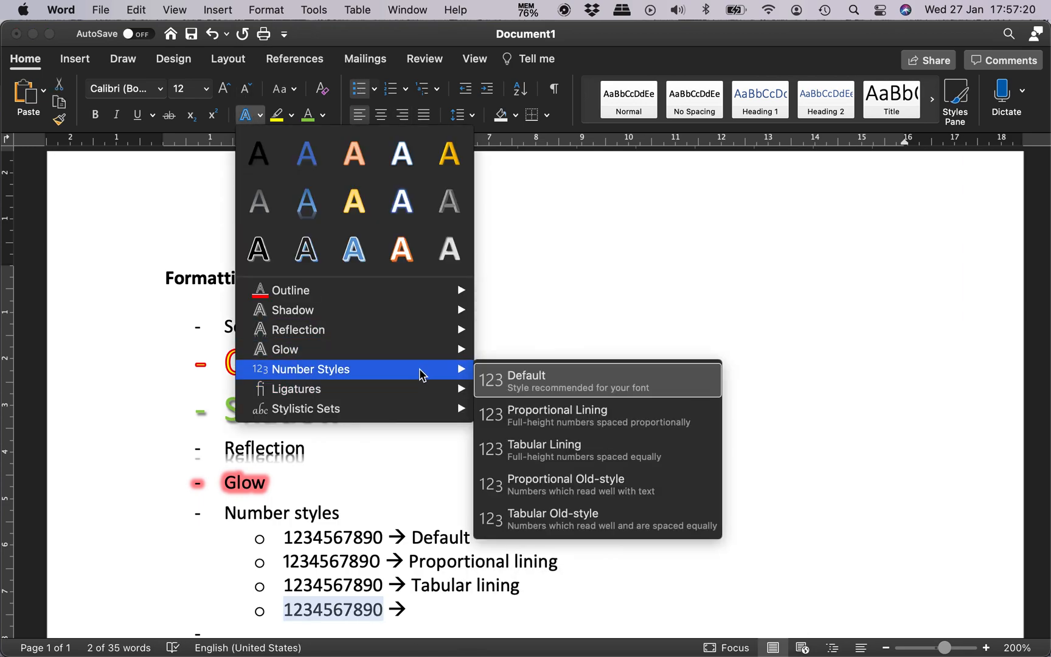
pyautogui.click(609, 486)
# Step: Check the number style names and label the fourth sub-item "Proportional old-style" after its arrow
pyautogui.scroll(-4, 560, 546)
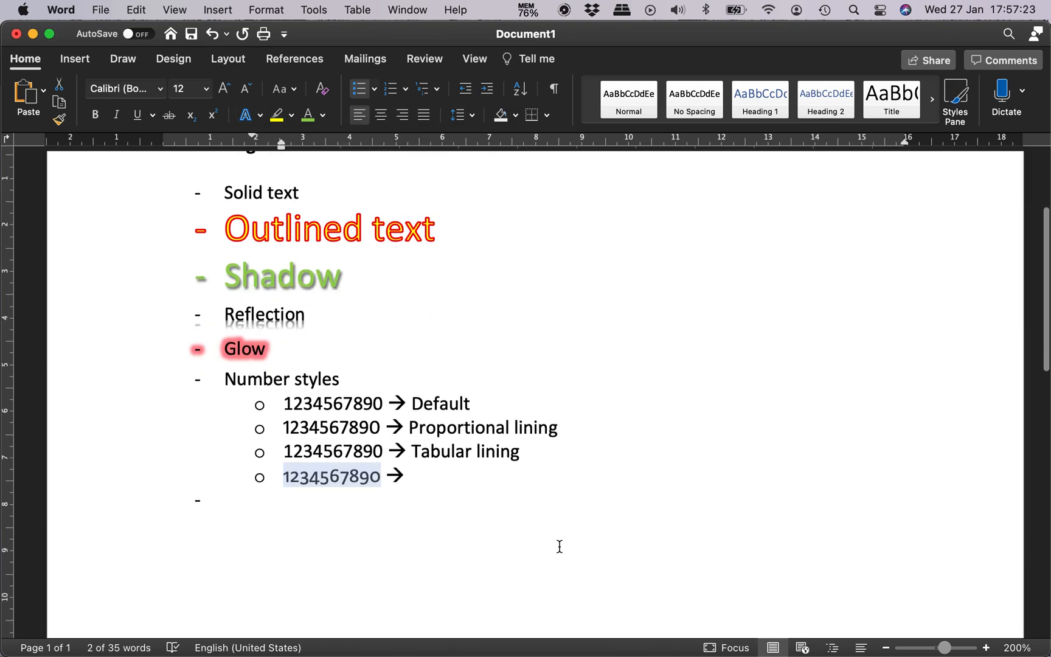
pyautogui.click(430, 481)
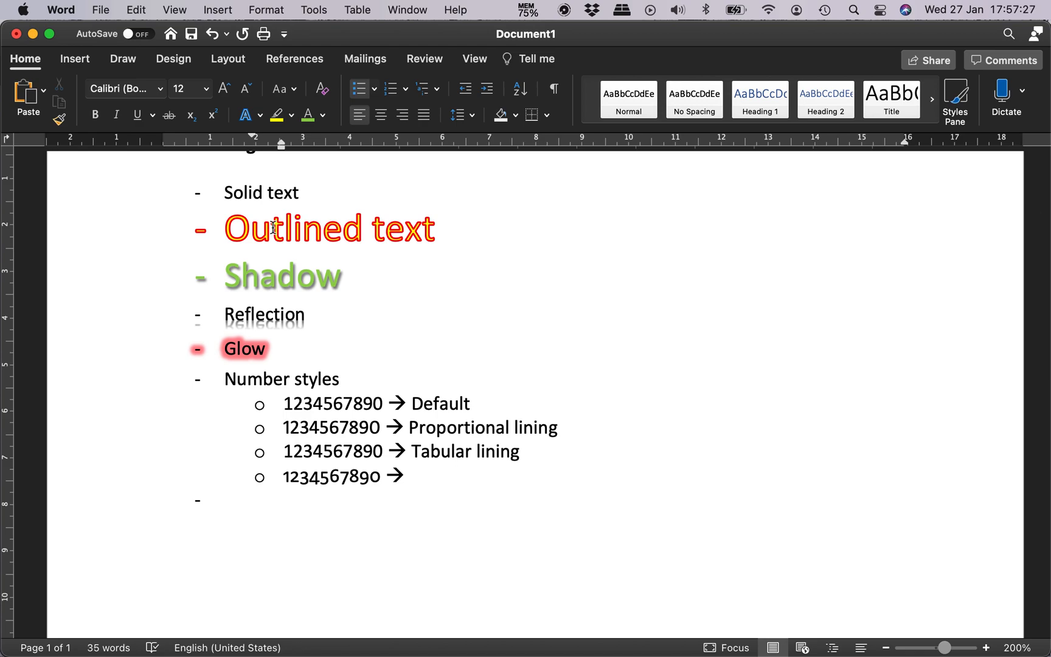
pyautogui.click(259, 116)
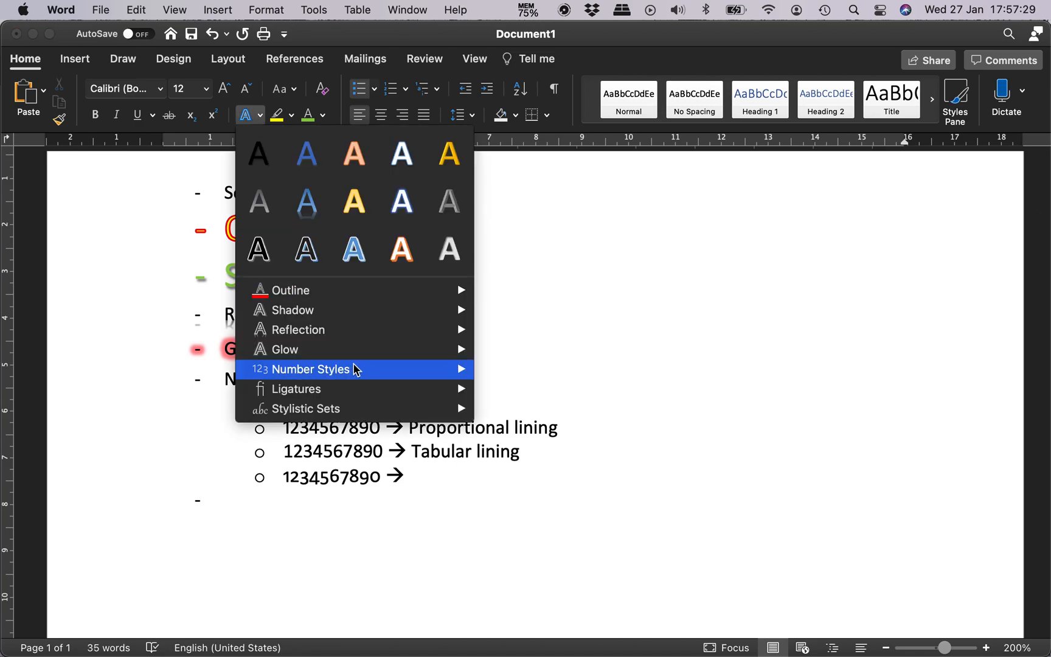
pyautogui.click(390, 456)
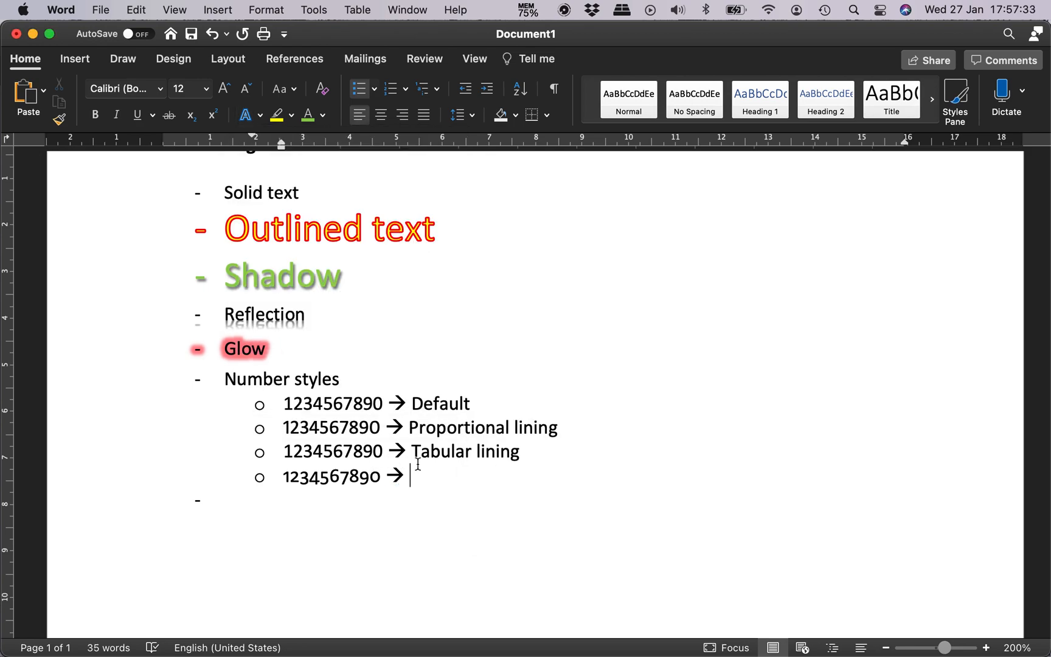
pyautogui.write('Proport')
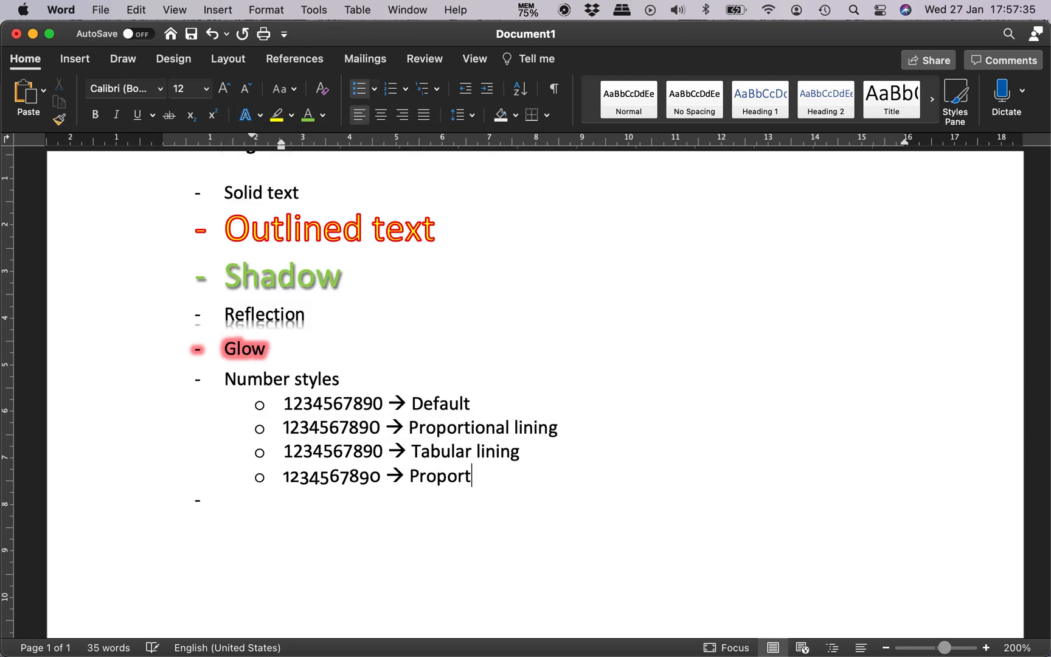
pyautogui.write('ional old')
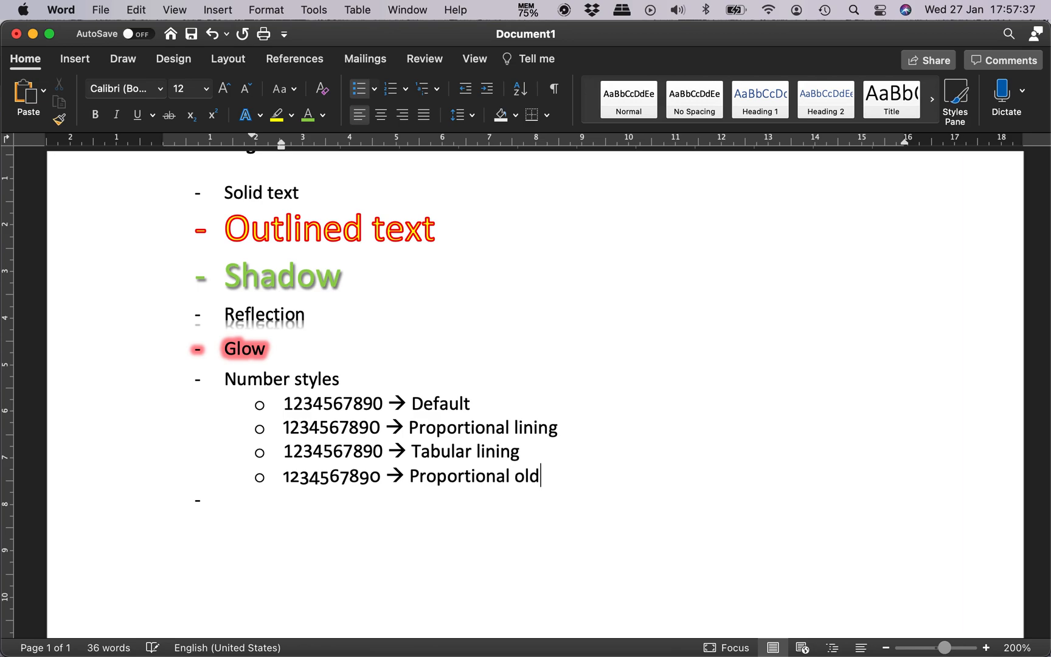
pyautogui.write('-style')
pyautogui.press('Return')
pyautogui.press('super+v')
pyautogui.write('-->')
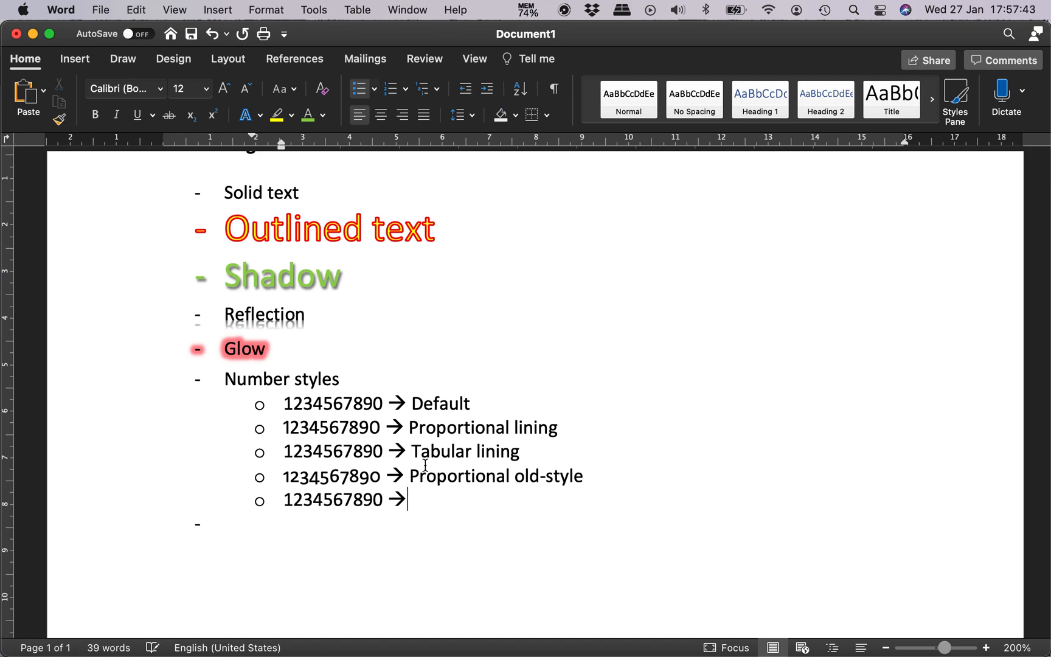
pyautogui.press('Left')
pyautogui.press('shift+super+Left')
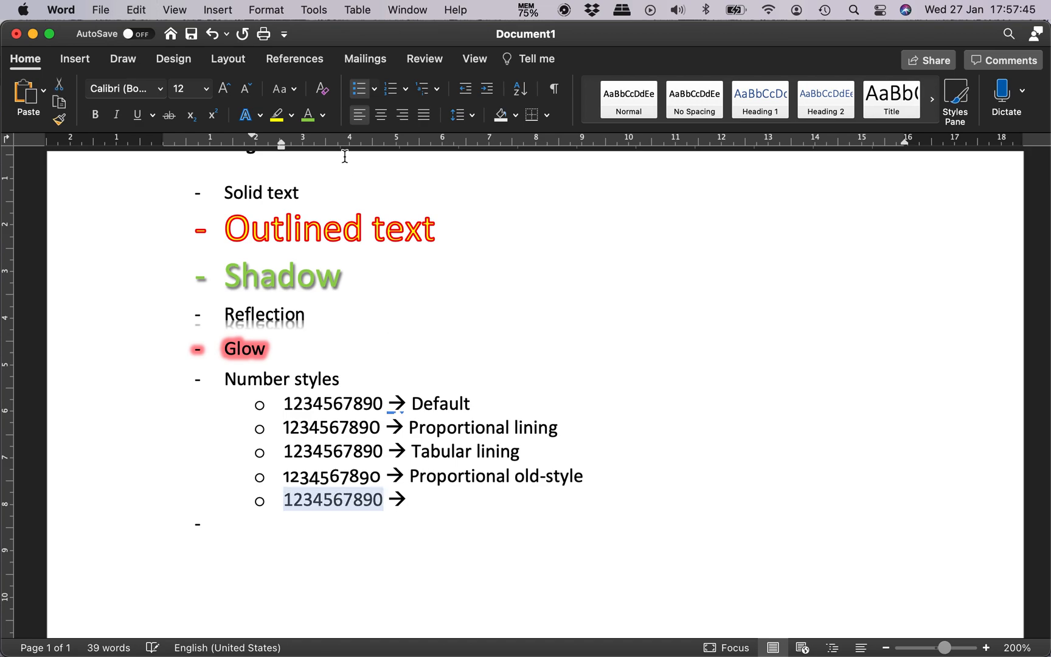
pyautogui.click(256, 120)
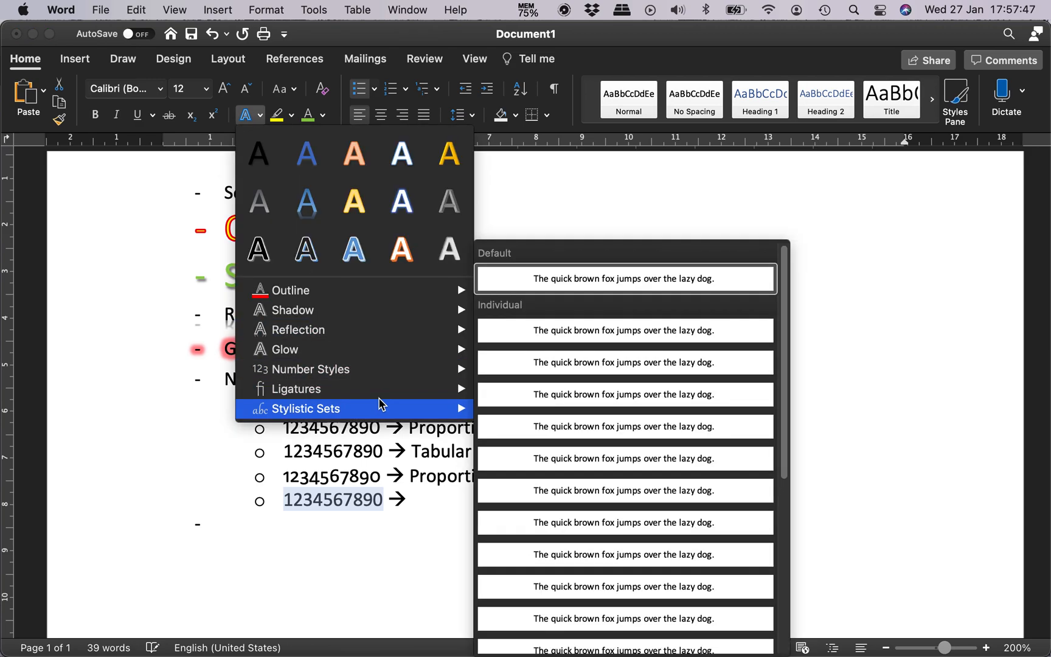
pyautogui.moveTo(398, 378)
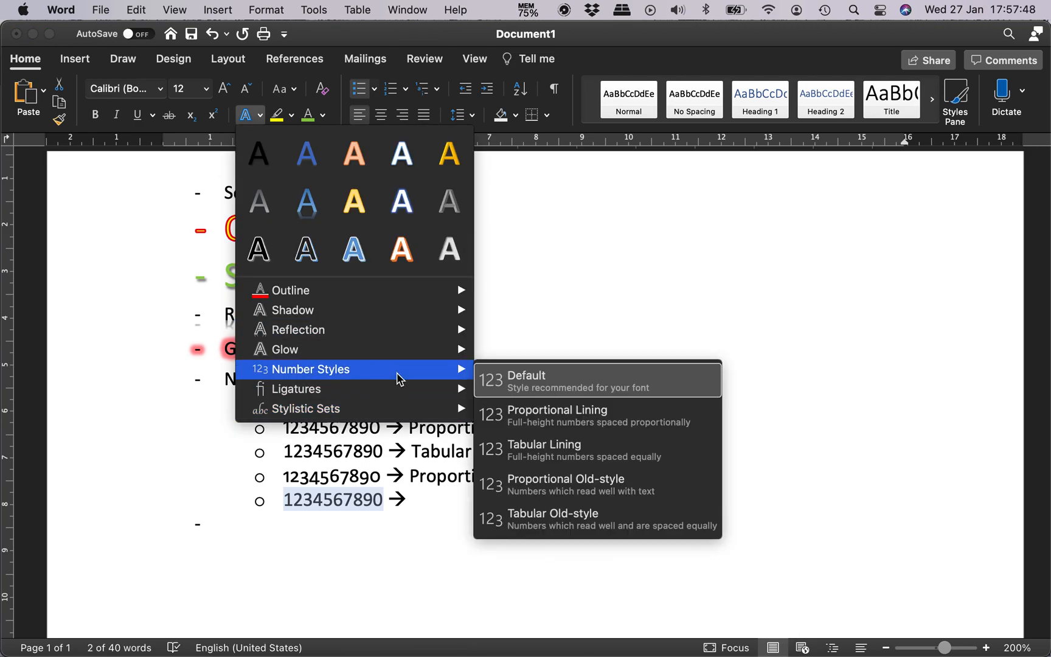
pyautogui.click(704, 527)
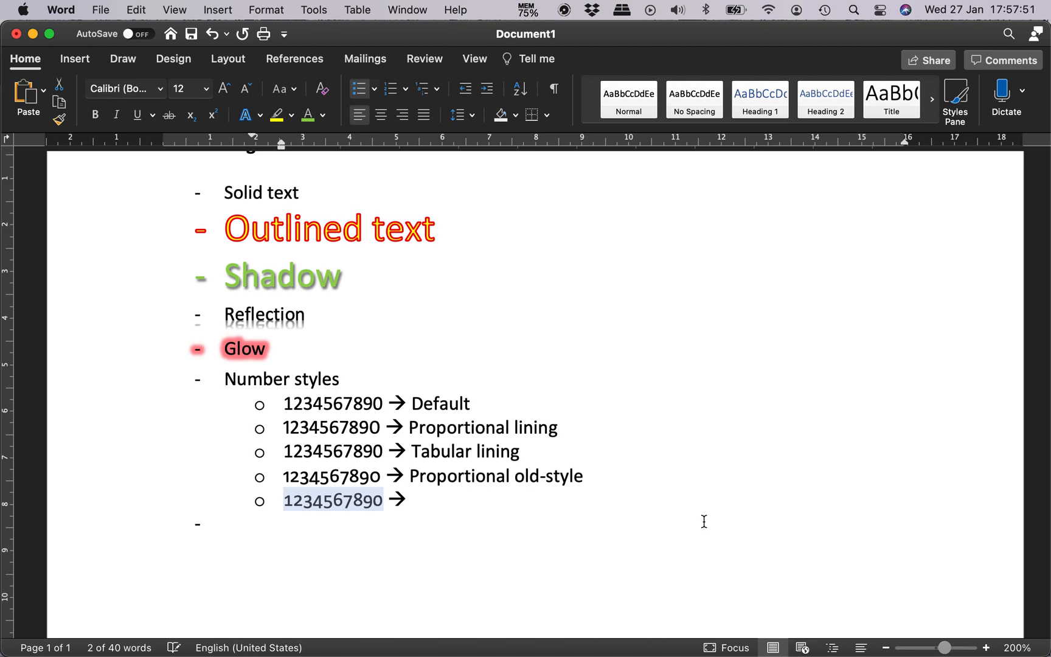
# Step: Label the fifth sub-item "Tabular old-style" after its arrow
pyautogui.click(455, 498)
pyautogui.write('Ta')
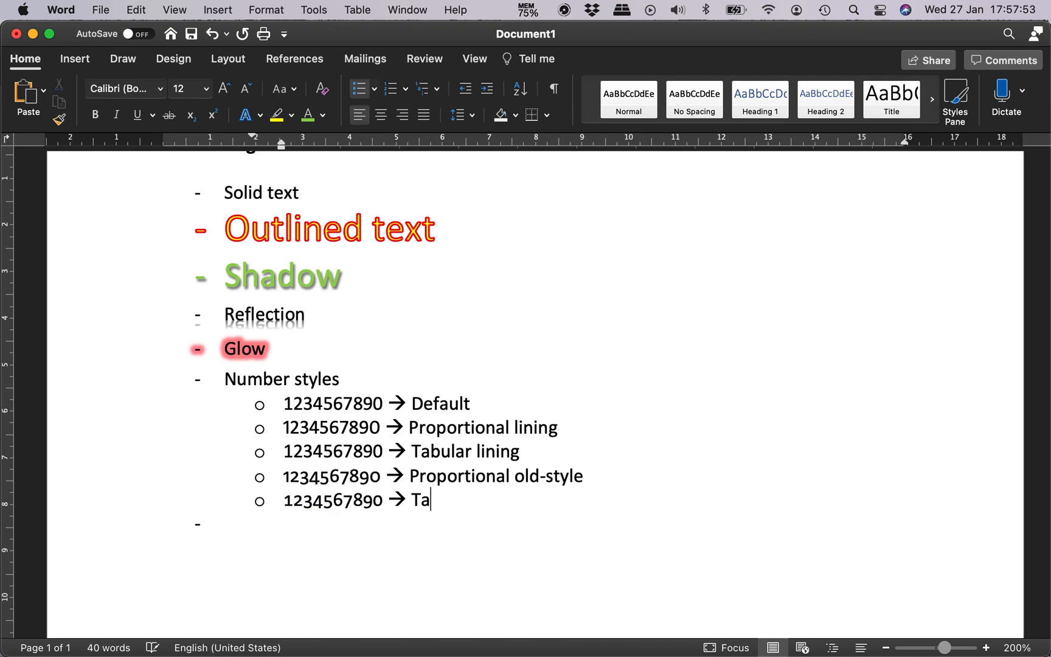
pyautogui.write('bular old-style')
# Step: Add a main list item "Ligatures" below the number styles and start an empty sub-item beneath it
pyautogui.press('Return')
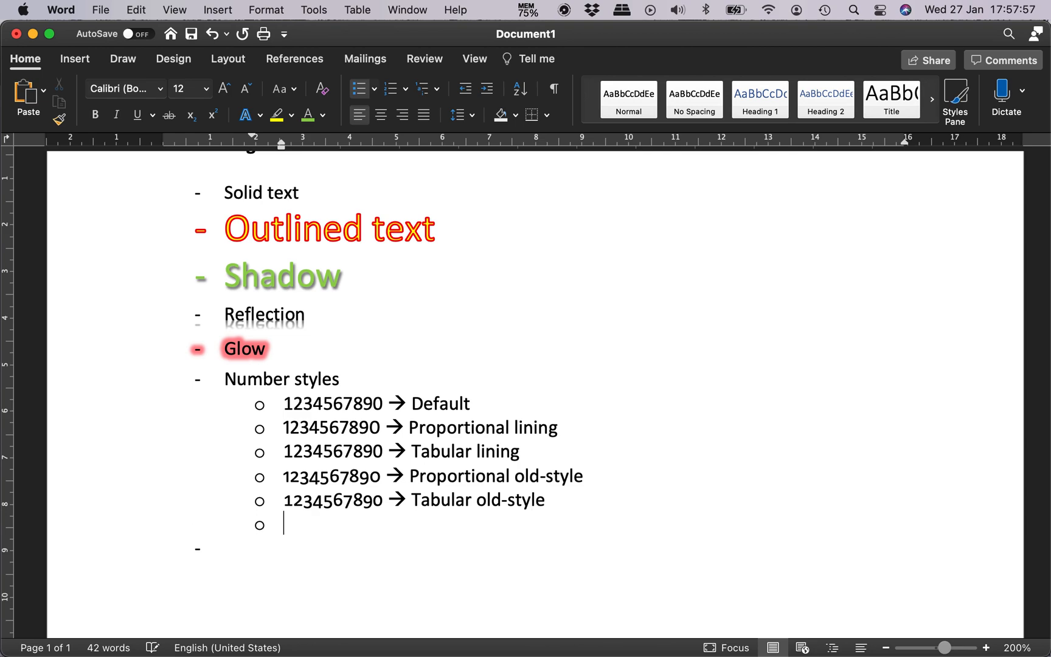
pyautogui.hotkey('shift', 'Tab')
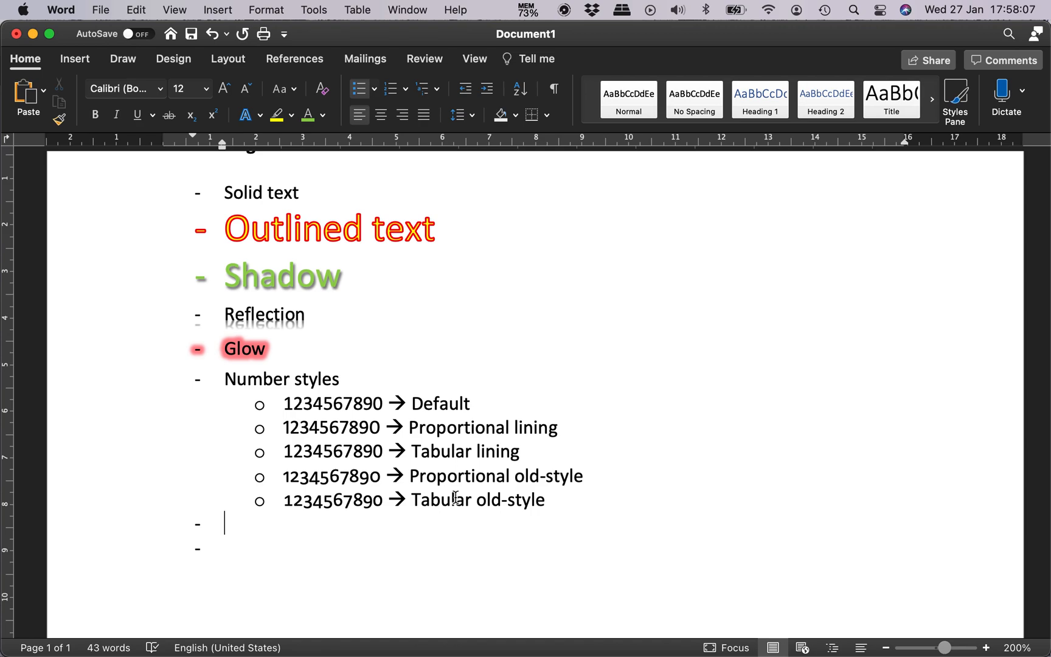
pyautogui.write('Ligatures')
pyautogui.press('Return')
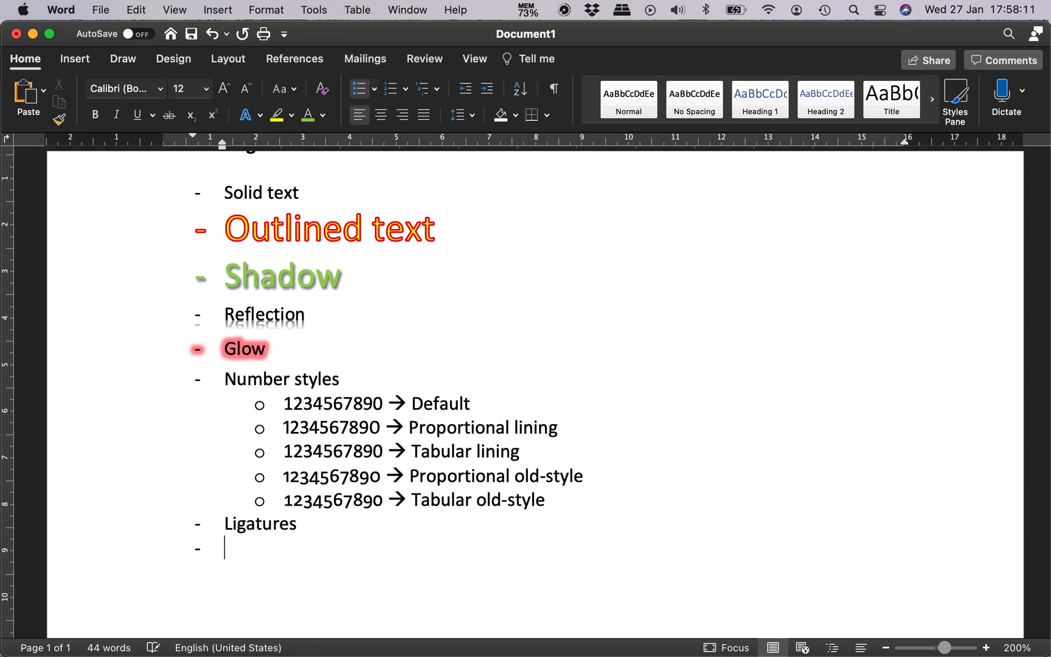
pyautogui.press('Tab')
# Step: Switch to the loremipsum.io generator in Chrome, generate 5 sentences of placeholder text and copy them
pyautogui.hotkey('ctrl', 'Up')
pyautogui.click(370, 251)
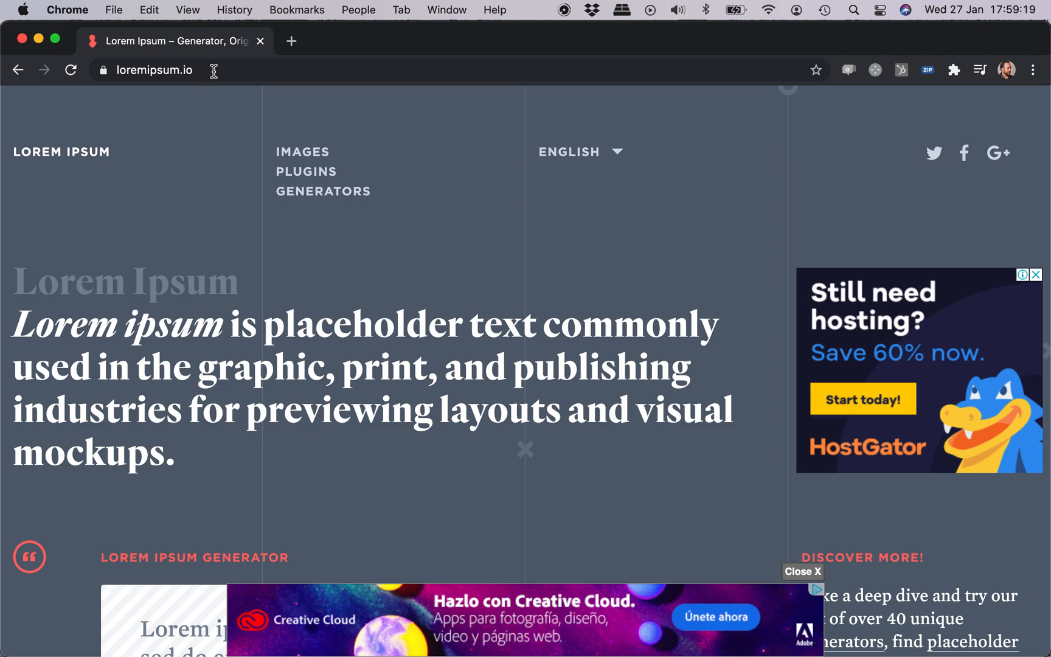
pyautogui.tripleClick(163, 323)
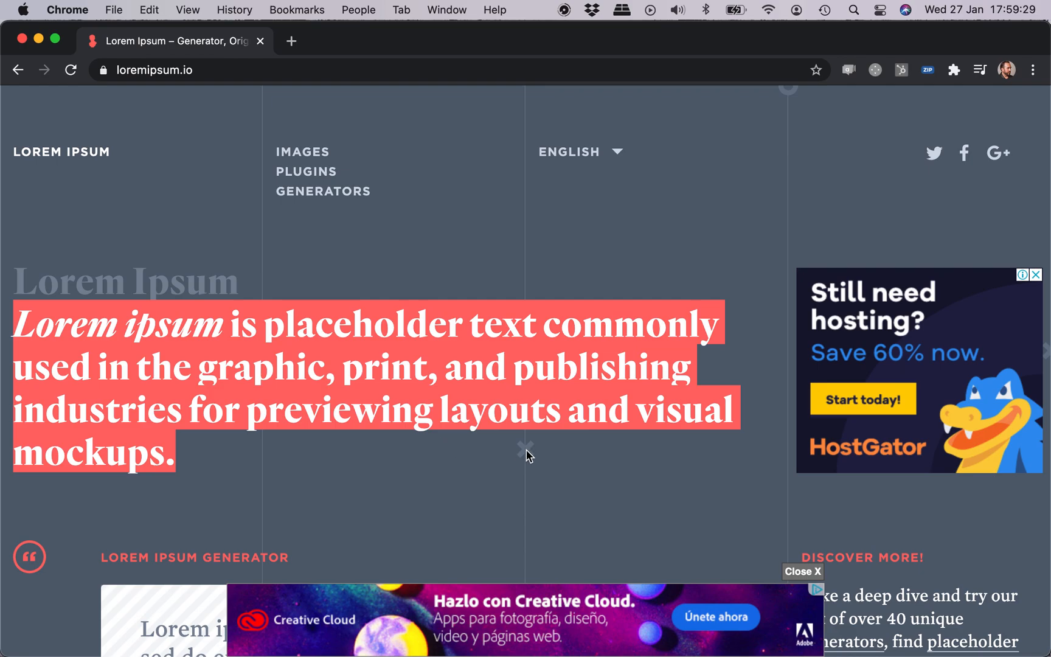
pyautogui.click(425, 420)
pyautogui.scroll(-3, 425, 420)
pyautogui.scroll(-5, 425, 420)
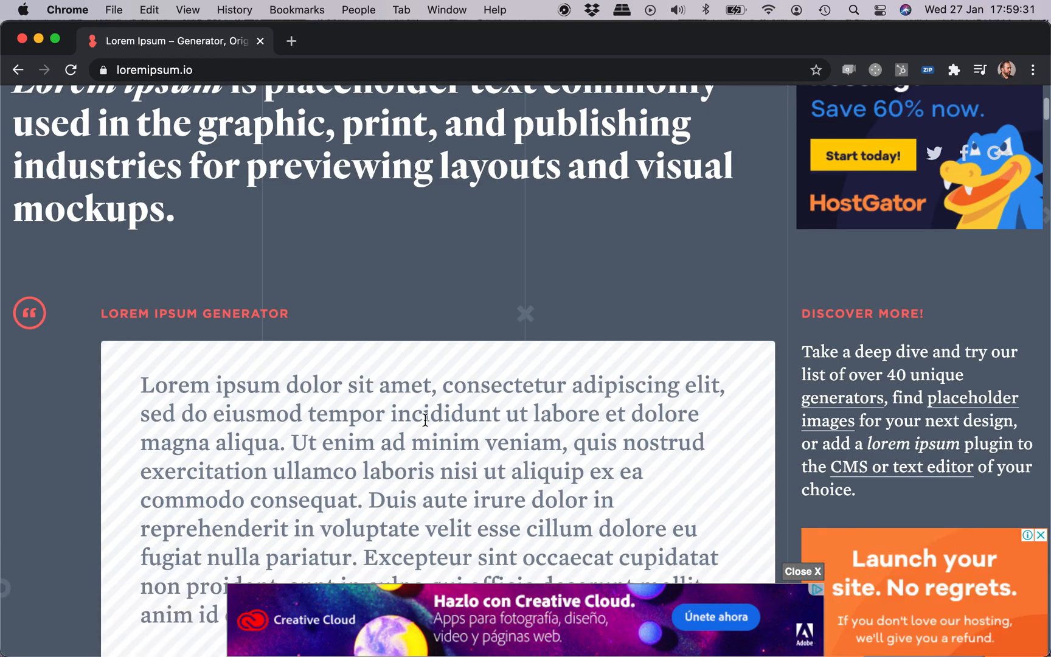
pyautogui.scroll(-3, 425, 421)
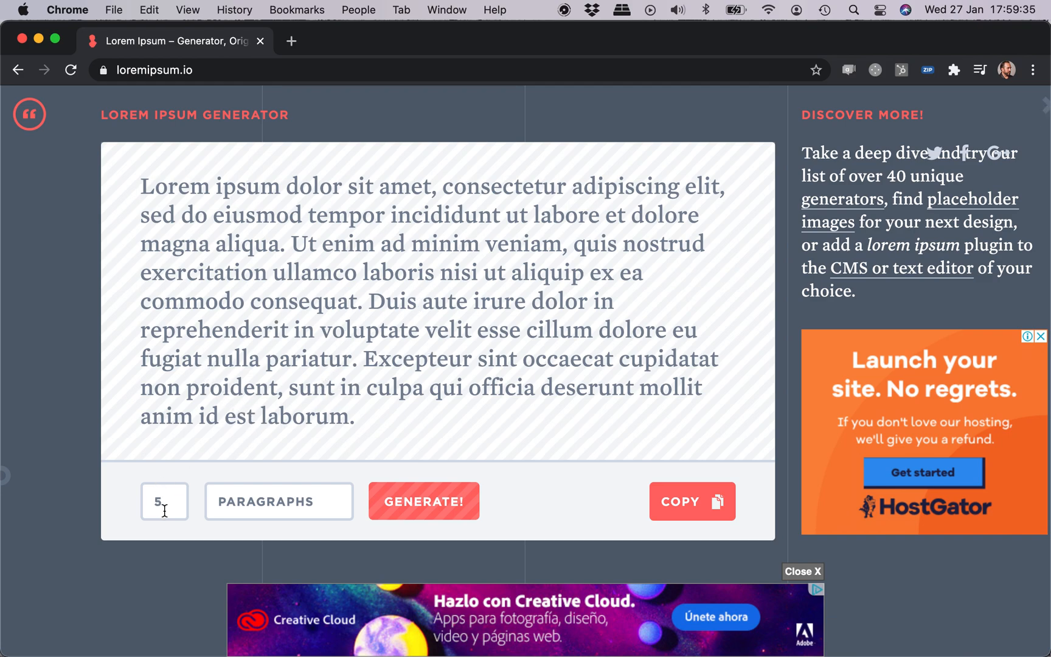
pyautogui.click(307, 502)
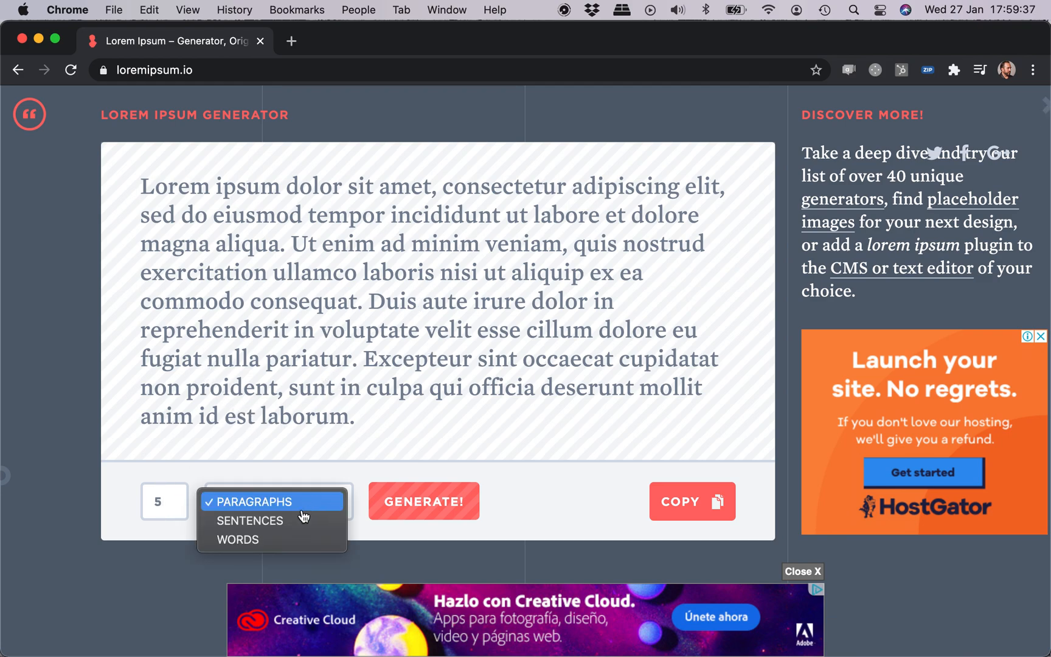
pyautogui.click(302, 522)
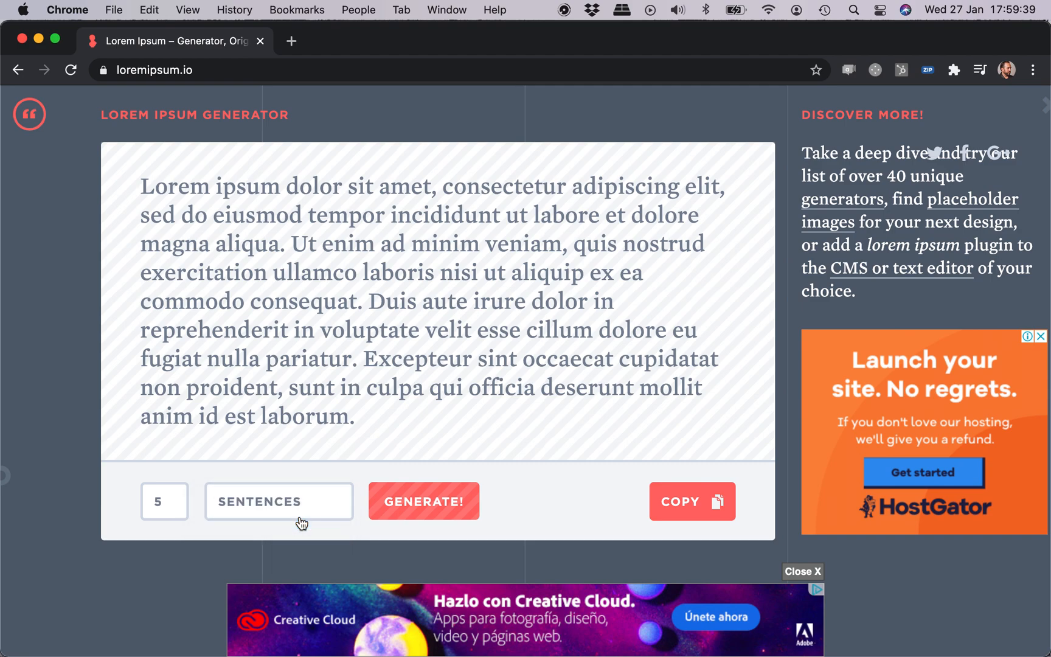
pyautogui.click(436, 508)
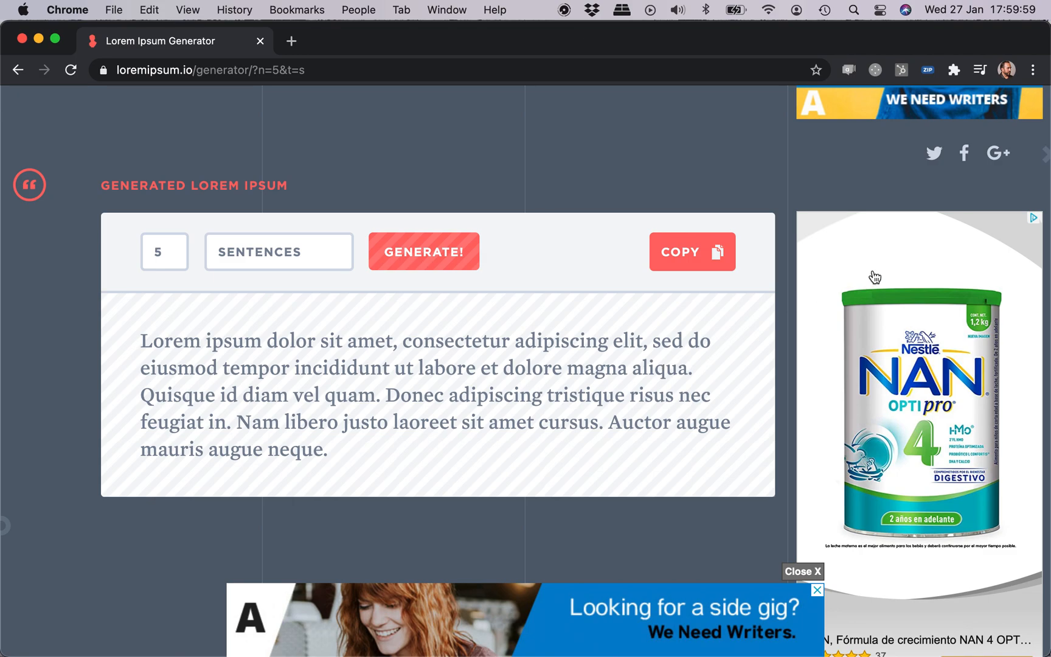
pyautogui.click(694, 252)
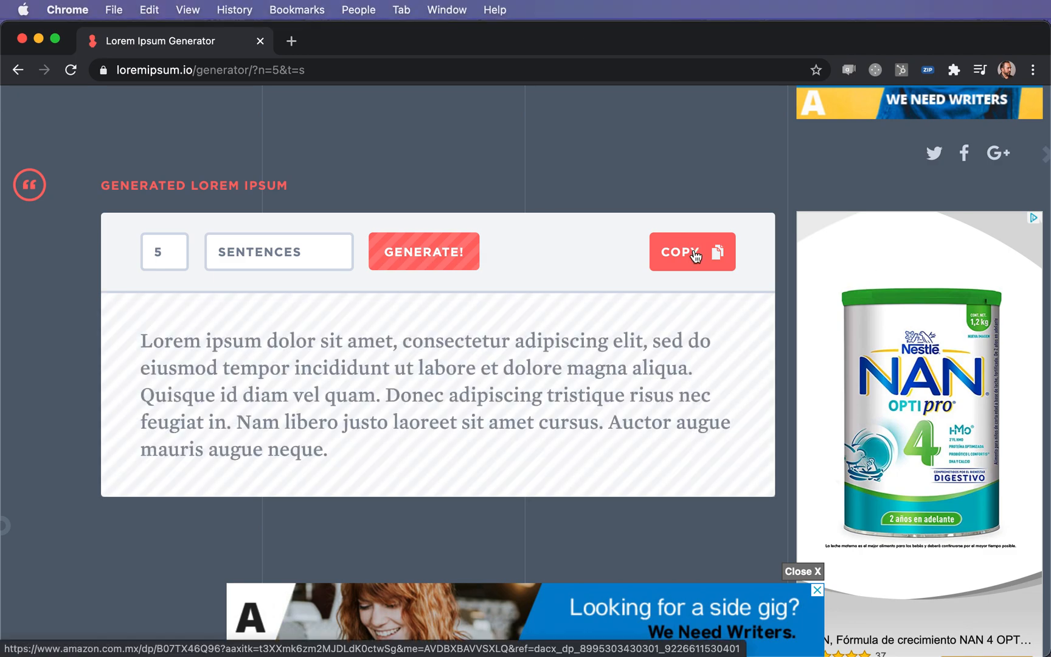
# Step: Return to the Word document and name the sub-item under Ligatures "Standard", with an empty nested bullet below it
pyautogui.hotkey('ctrl', 'Up')
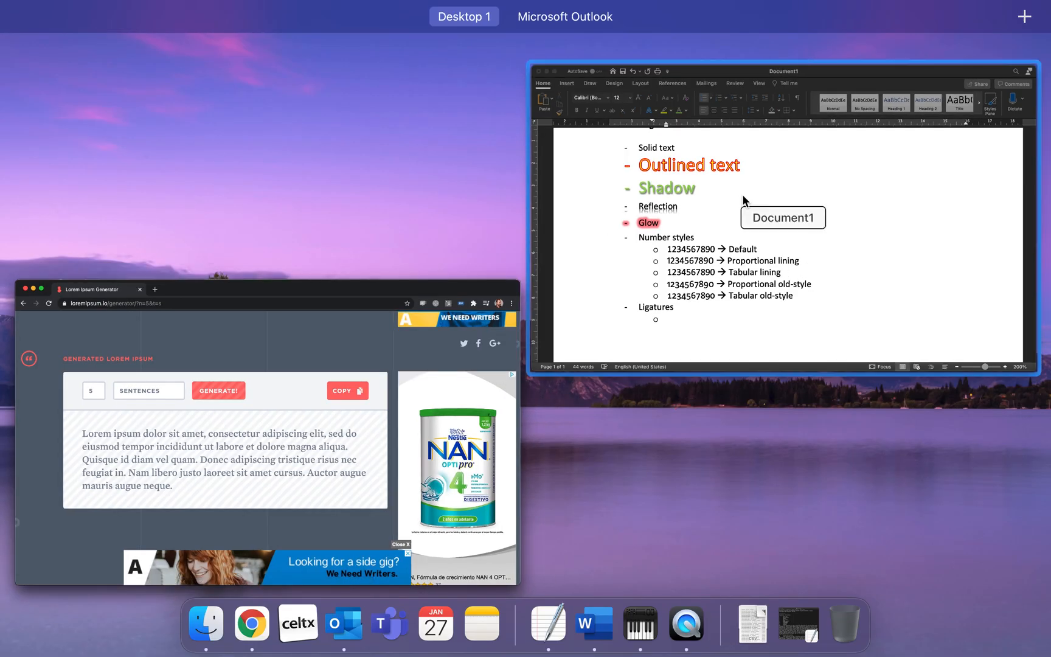
pyautogui.click(730, 213)
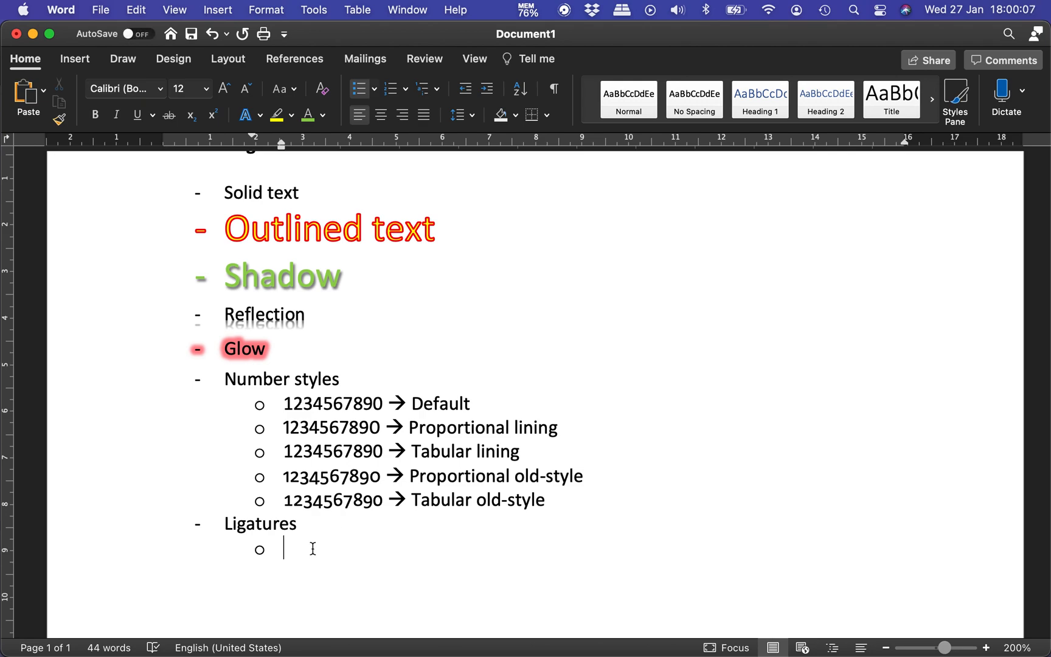
pyautogui.write('Standart')
pyautogui.press('BackSpace')
pyautogui.write('d')
pyautogui.press('Return')
pyautogui.press('Tab')
# Step: Insert the copied lorem ipsum sentences into the nested bullet under Standard as unformatted text
pyautogui.press('super+v')
pyautogui.press('super+z')
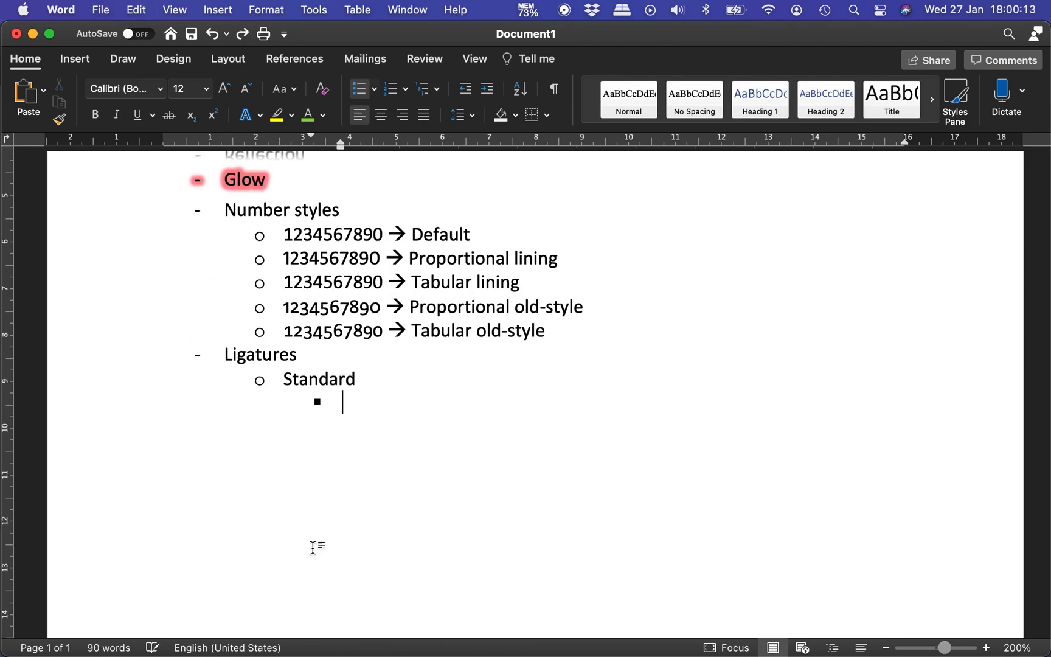
pyautogui.click(135, 10)
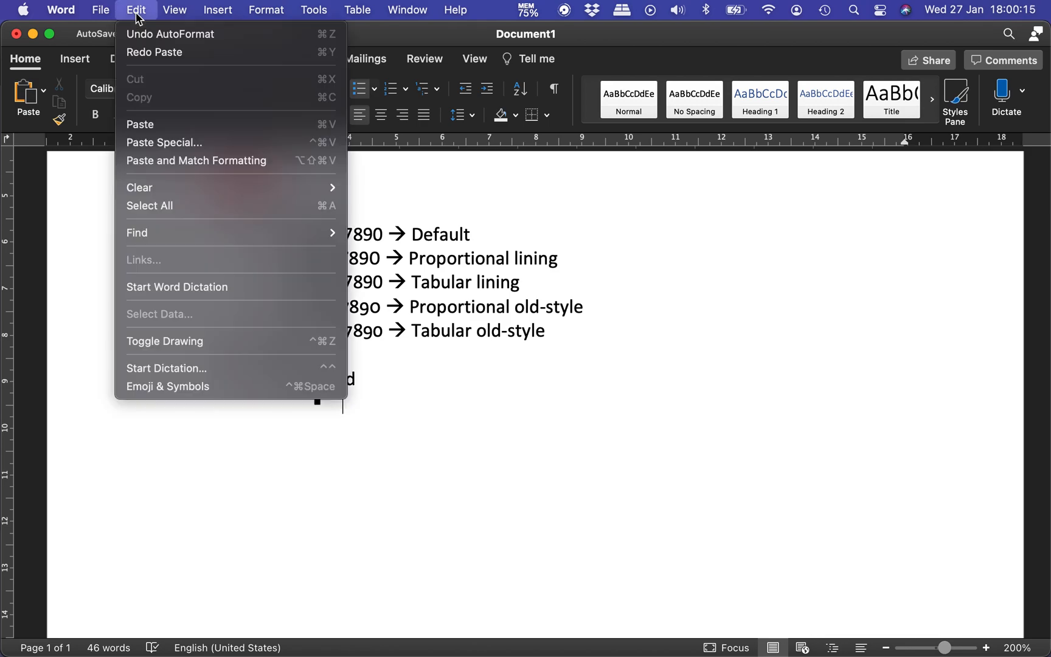
pyautogui.click(170, 144)
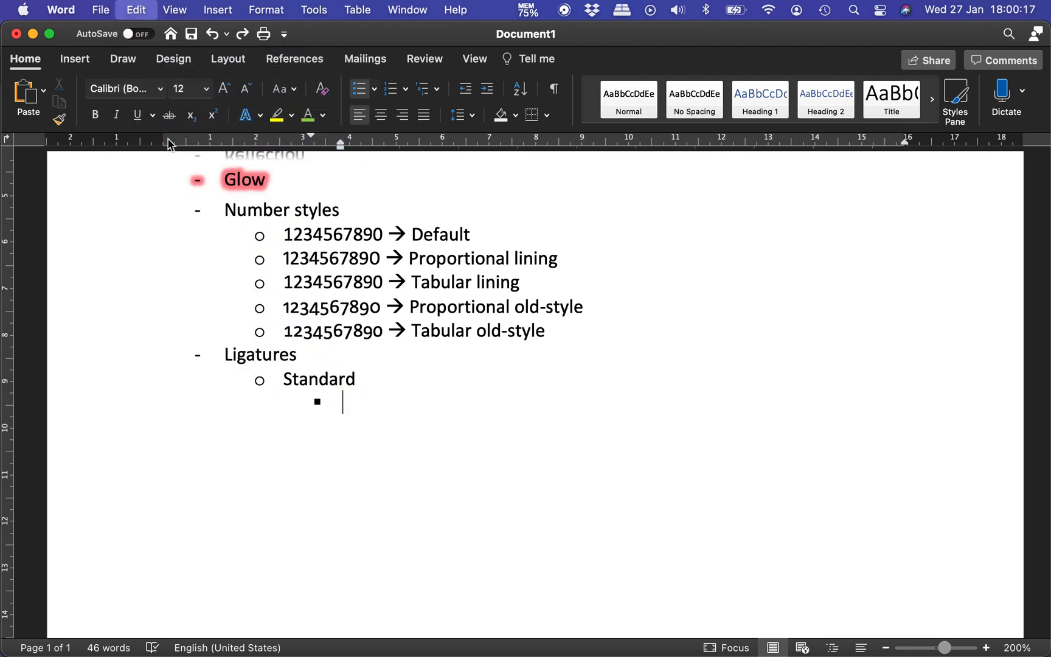
pyautogui.click(466, 240)
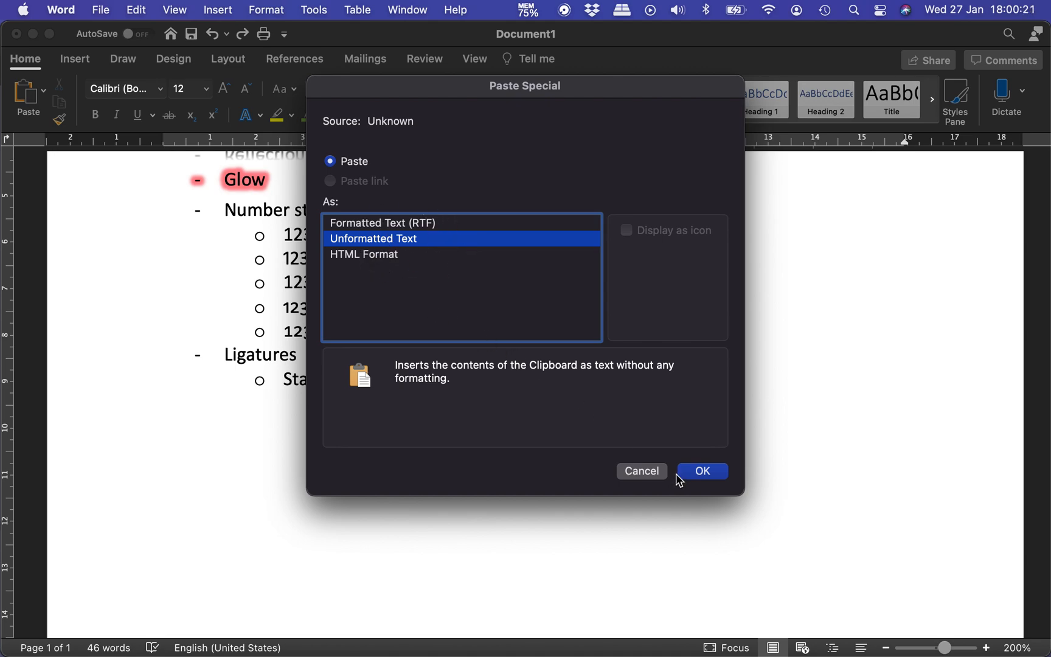
pyautogui.click(702, 471)
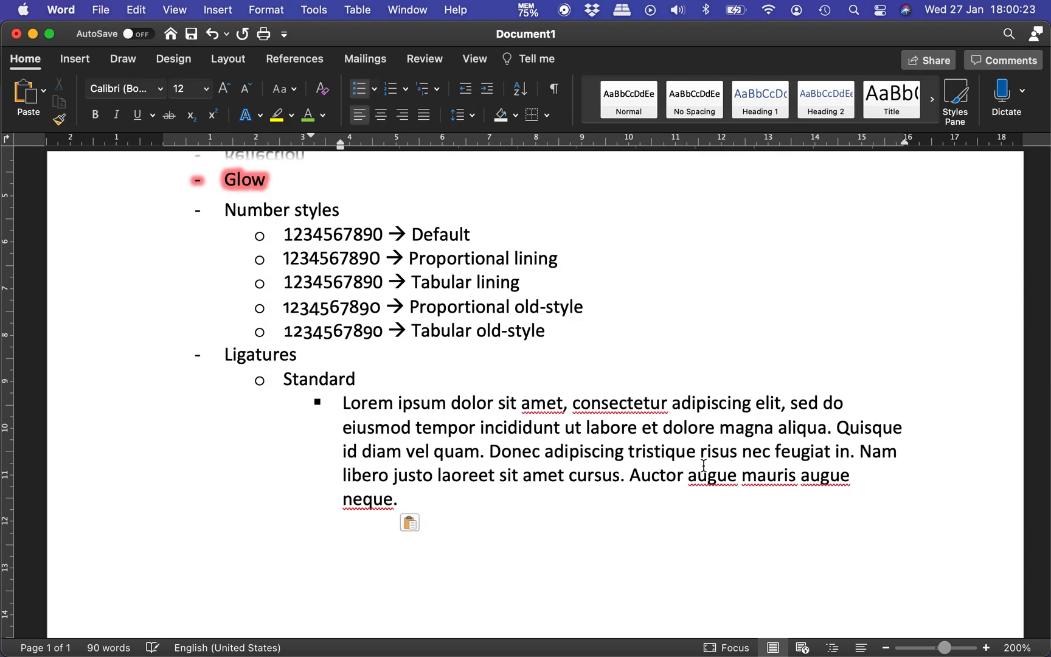
# Step: Add a "Standard and contextual" sub-item below the lorem ipsum paragraph, with an empty nested bullet beneath it
pyautogui.press('Return')
pyautogui.hotkey('shift', 'Tab')
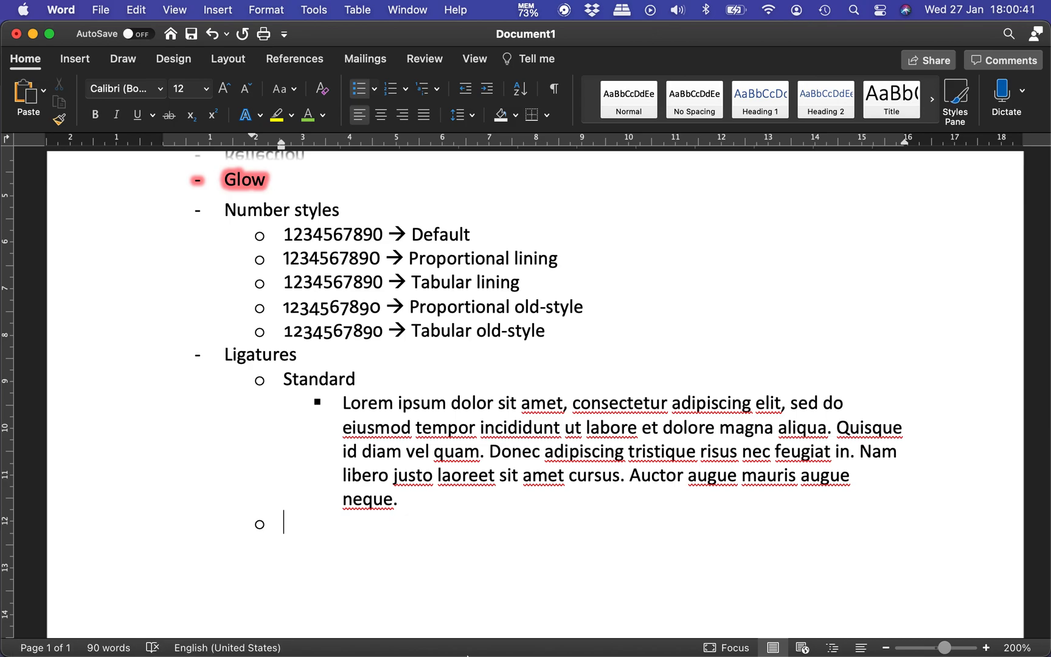
pyautogui.write('Standard an d contextual')
pyautogui.press('Return')
pyautogui.press('Tab')
pyautogui.press('Up')
pyautogui.press('super+Left')
pyautogui.press('Down')
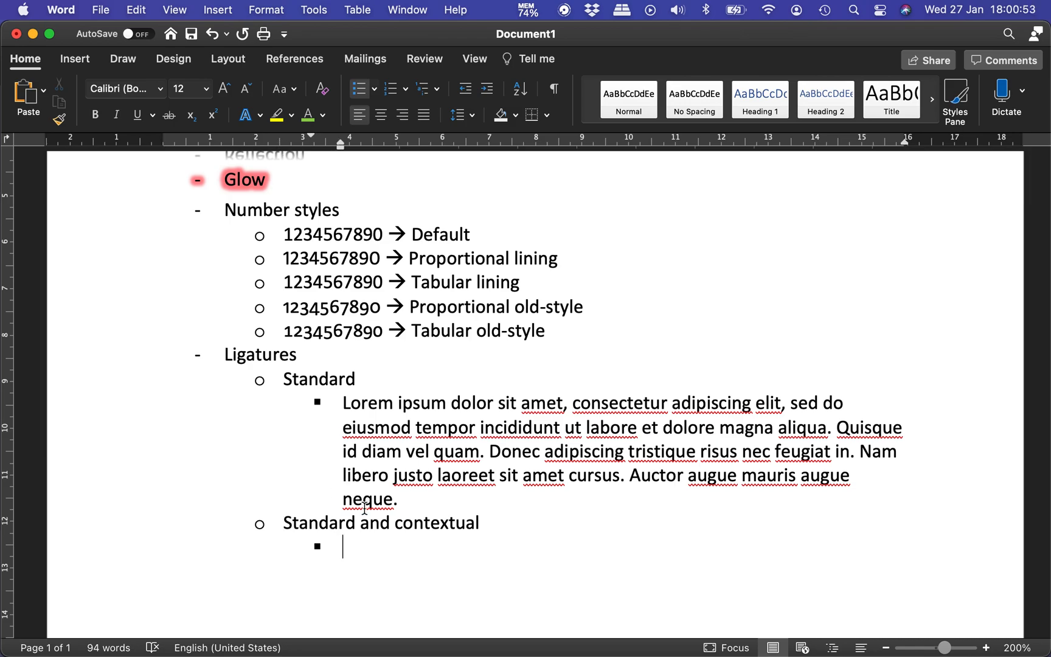
# Step: Copy the lorem ipsum paragraph from under Standard into the nested bullet under Standard and contextual
pyautogui.press('super+v')
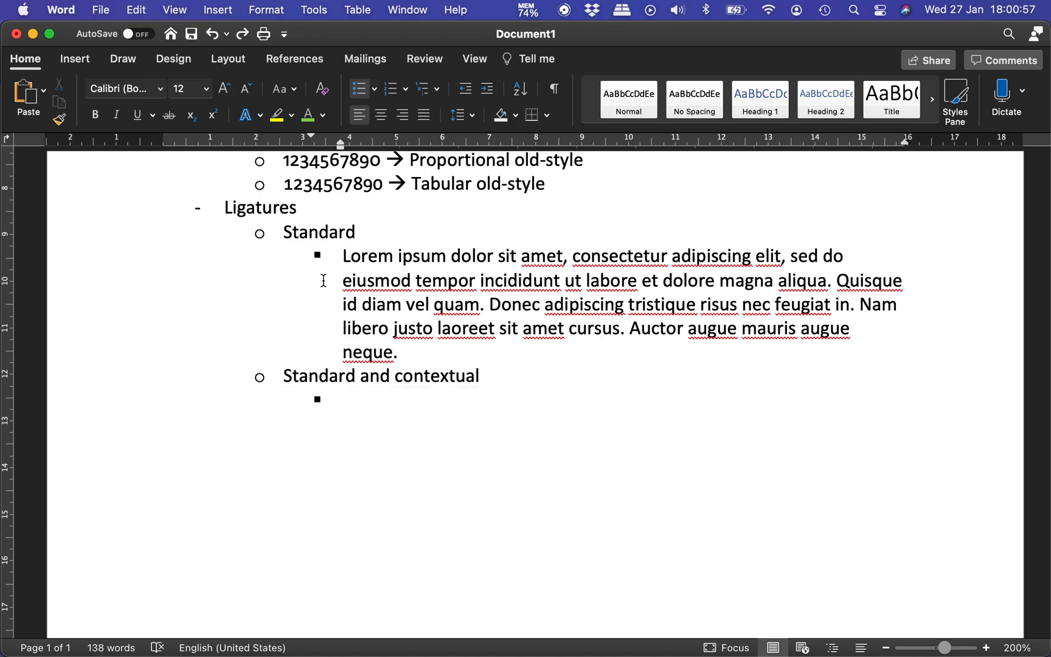
pyautogui.moveTo(344, 256); pyautogui.dragTo(404, 338)
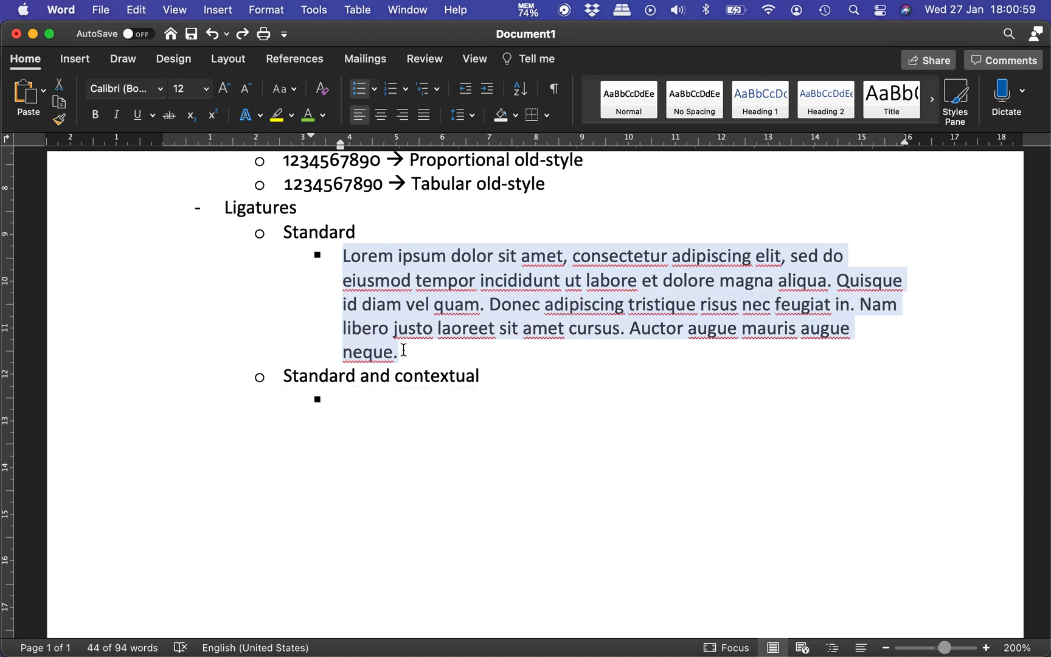
pyautogui.press('Down')
pyautogui.press('super+v')
# Step: Add an empty sub-item below the second lorem ipsum paragraph, at the same level as Standard and contextual
pyautogui.press('Up')
pyautogui.press('Up')
pyautogui.press('Up')
pyautogui.press('Up')
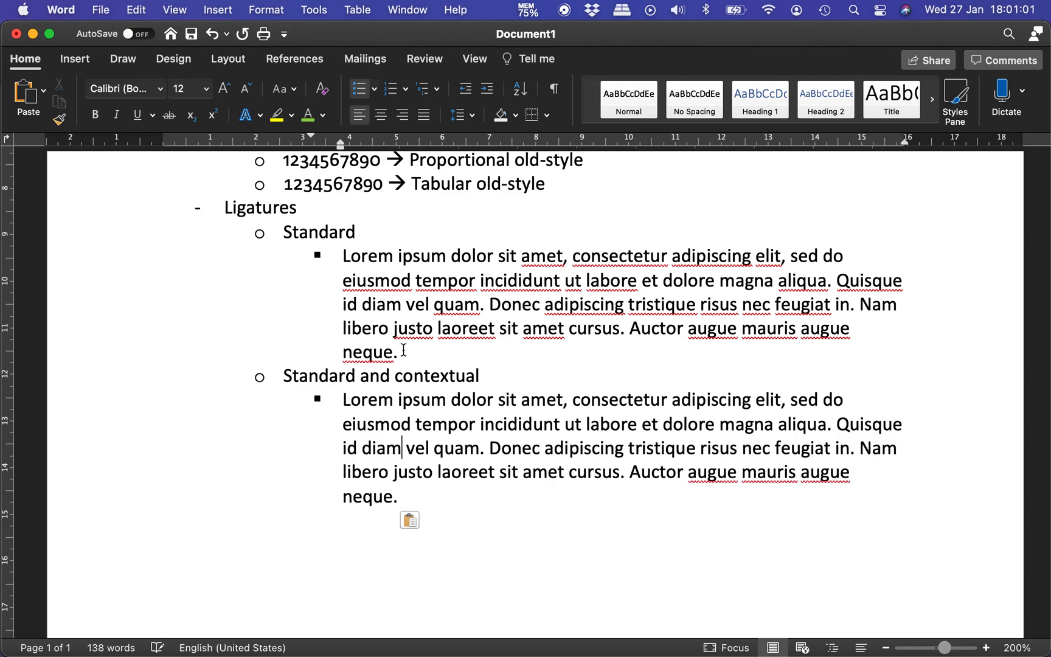
pyautogui.press('Home')
pyautogui.hotkey('shift', 'Down')
pyautogui.hotkey('shift', 'Down')
pyautogui.press('Down')
pyautogui.press('Down')
pyautogui.press('End')
pyautogui.press('Return')
pyautogui.hotkey('shift', 'Tab')
# Step: Select the lorem ipsum paragraph under Standard and contextual and examine the available ligature options
pyautogui.press('Up')
pyautogui.press('Up')
pyautogui.press('Up')
pyautogui.press('Up')
pyautogui.press('Up')
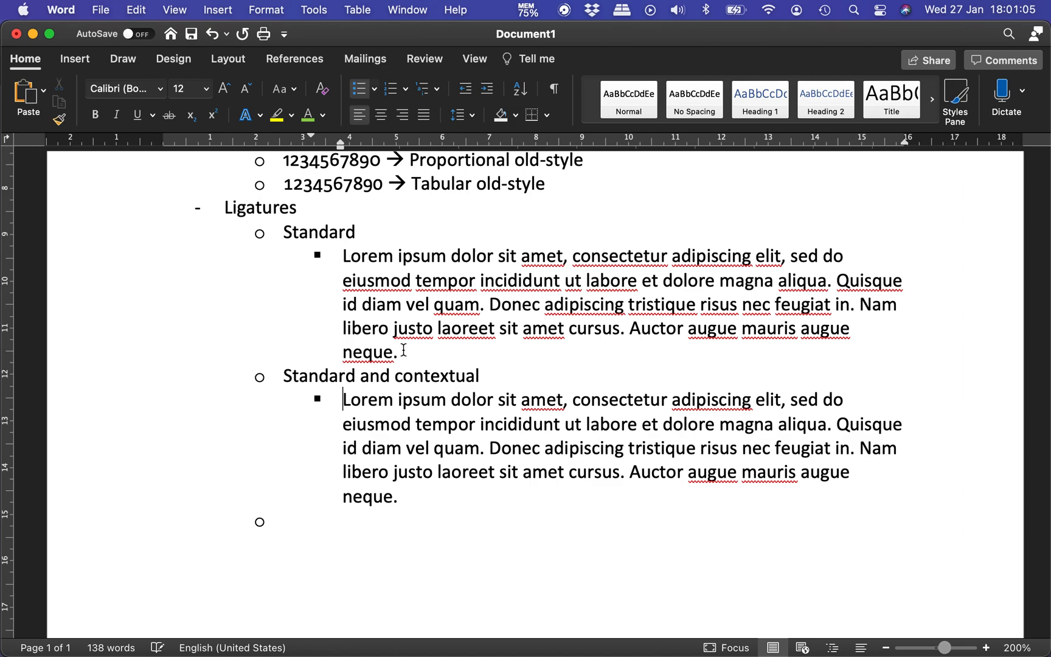
pyautogui.hotkey('shift', 'Down')
pyautogui.hotkey('shift', 'Down')
pyautogui.hotkey('shift', 'Down')
pyautogui.hotkey('shift', 'Down')
pyautogui.hotkey('shift', 'Right')
pyautogui.hotkey('shift', 'Right')
pyautogui.hotkey('shift', 'Right')
pyautogui.hotkey('shift', 'Right')
pyautogui.hotkey('shift', 'Right')
pyautogui.hotkey('shift', 'Right')
pyautogui.hotkey('shift', 'Right')
pyautogui.hotkey('shift', 'Left')
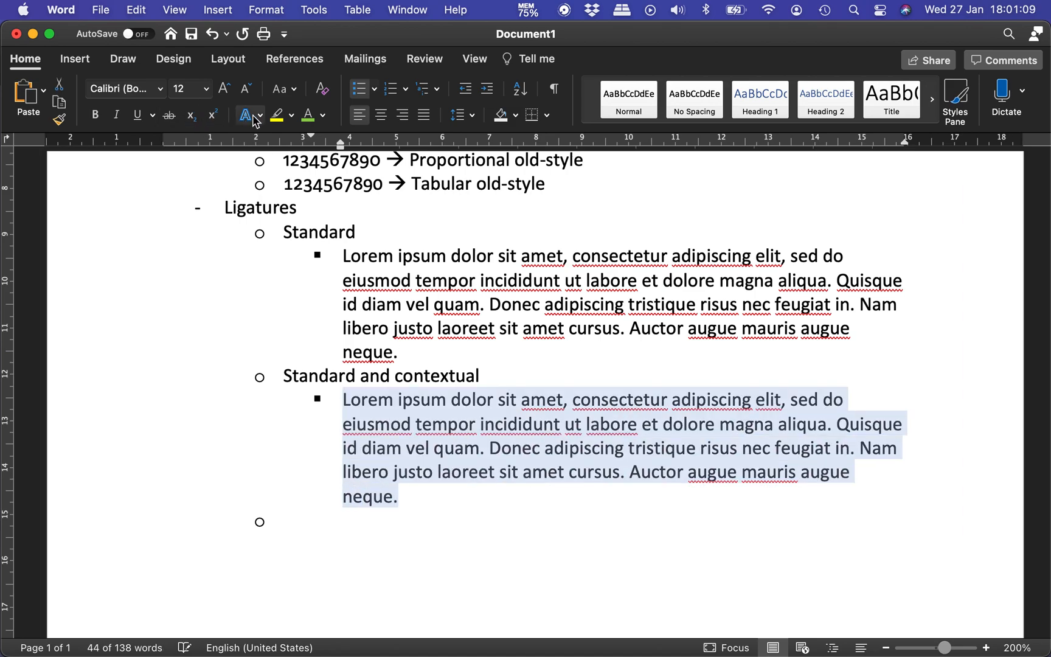
pyautogui.click(256, 117)
pyautogui.moveTo(365, 390)
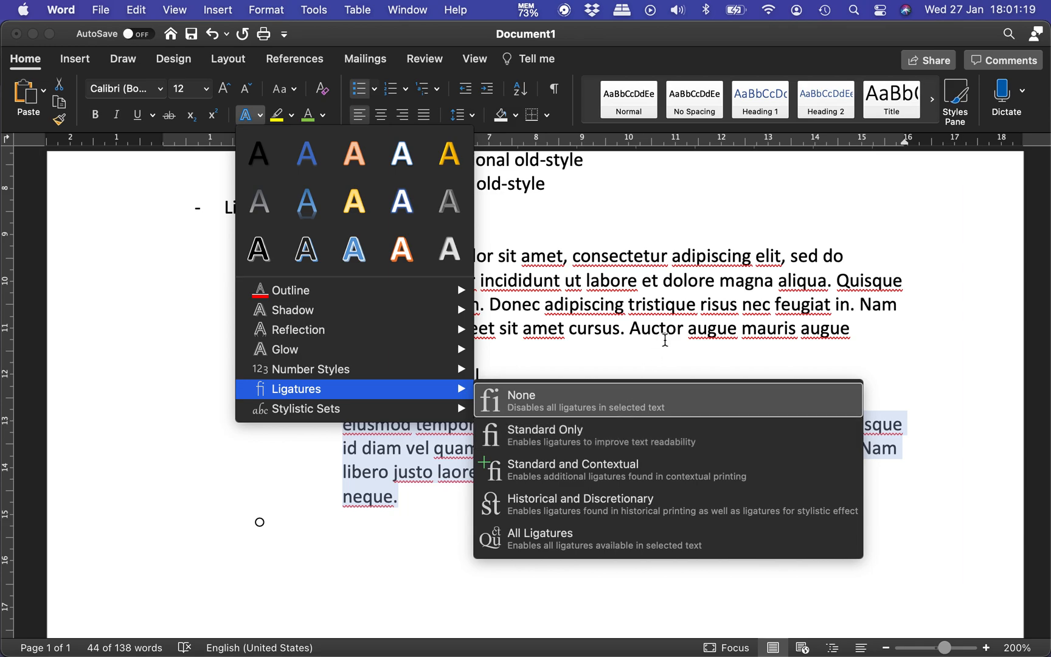
pyautogui.click(637, 302)
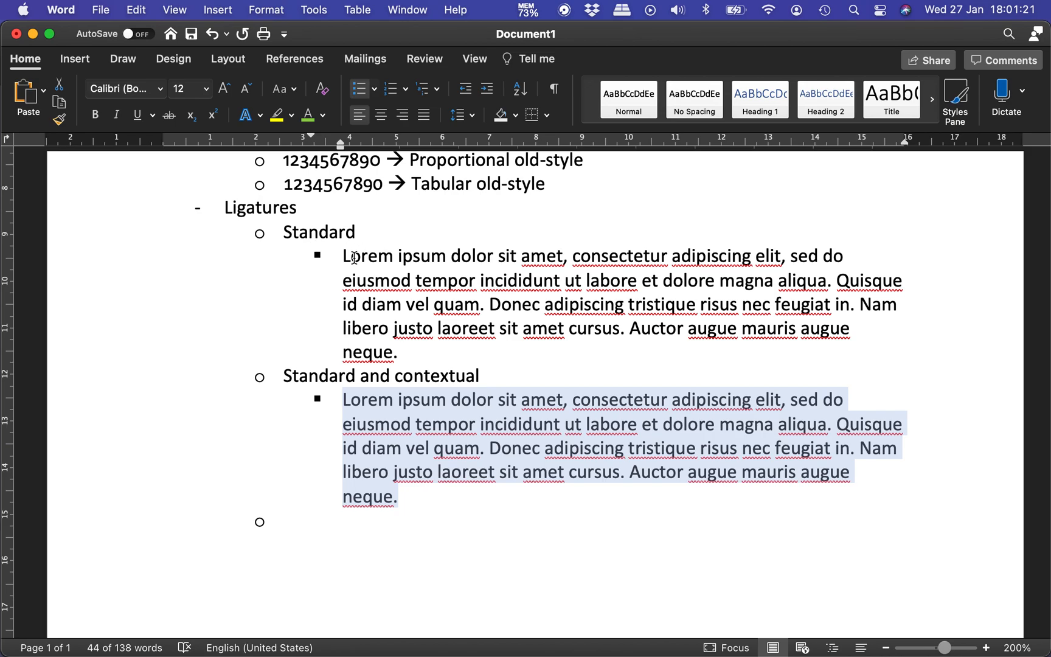
# Step: Select the lorem ipsum paragraph under Standard and apply Standard Only ligatures to it
pyautogui.moveTo(347, 259); pyautogui.dragTo(411, 353)
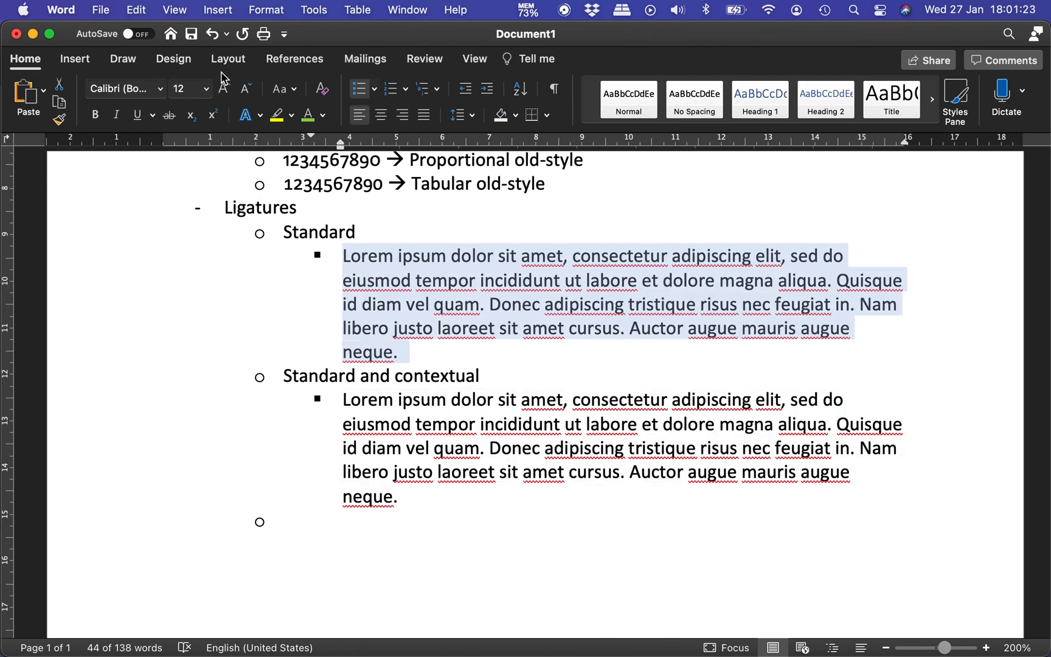
pyautogui.click(259, 117)
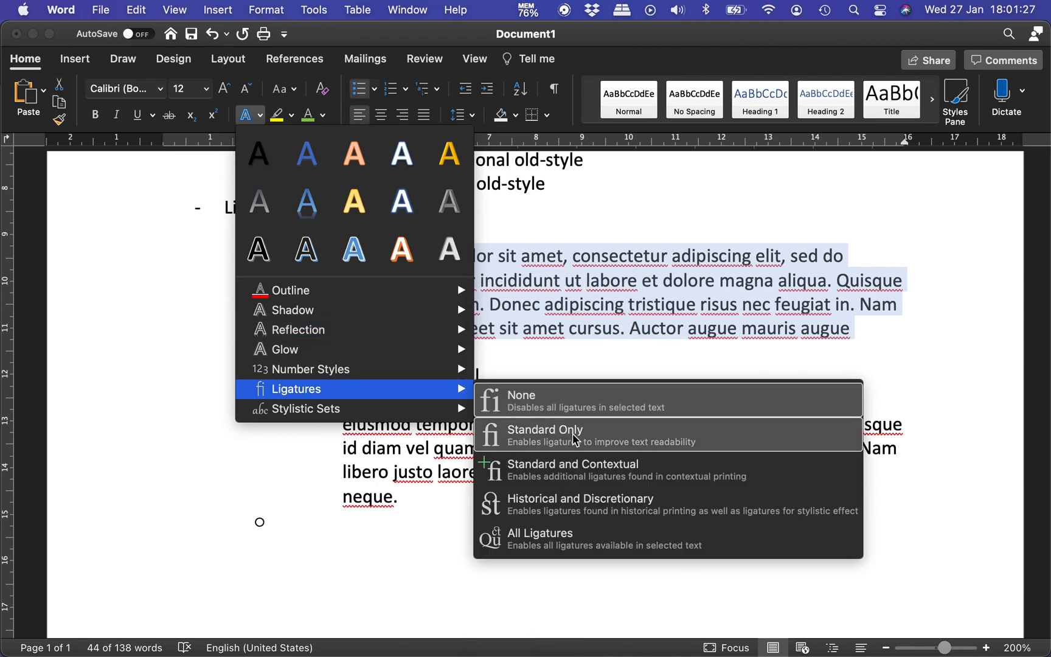
pyautogui.click(572, 432)
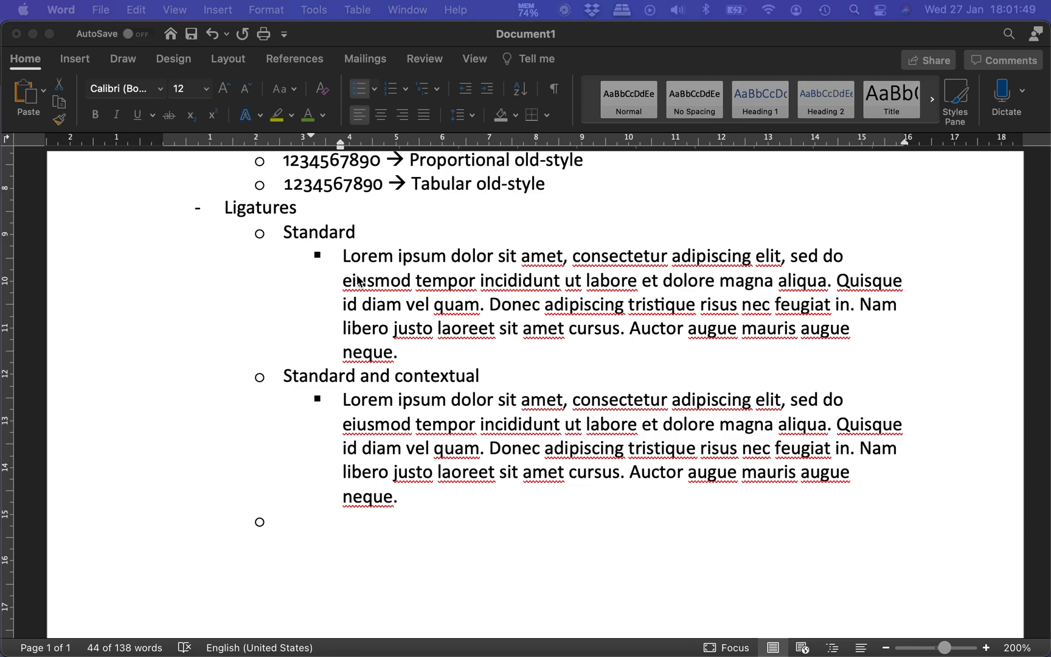
# Step: Replace the lorem ipsum paragraph under Standard with the copied "Sociis natoque penatibus" passage, pasted as unformatted text
pyautogui.click(343, 260)
pyautogui.moveTo(343, 259); pyautogui.dragTo(400, 352)
pyautogui.press('super+c')
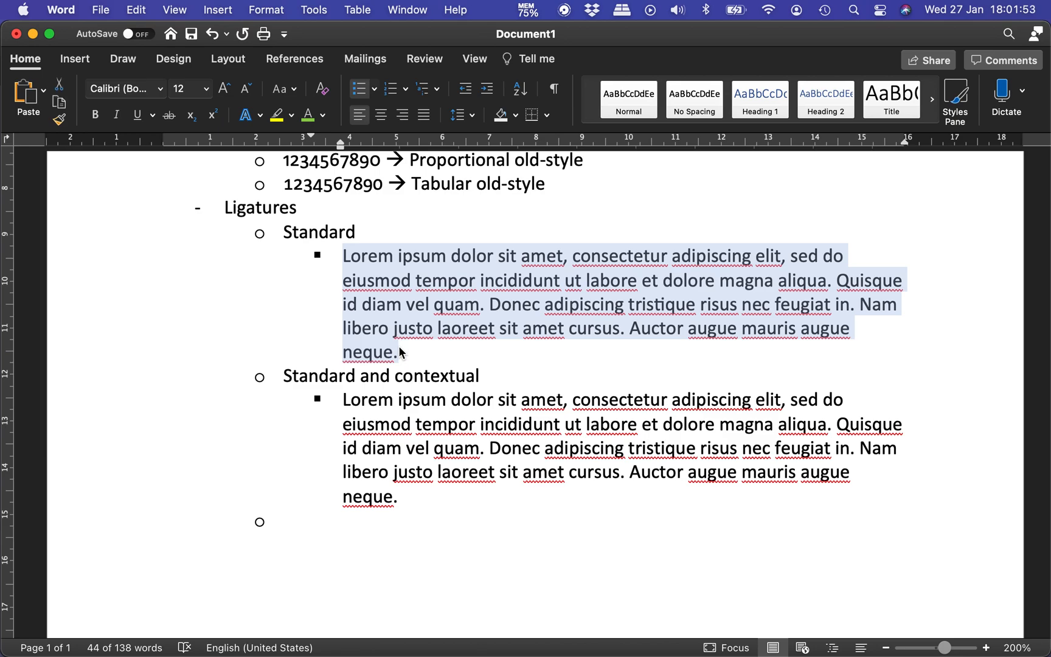
pyautogui.press('BackSpace')
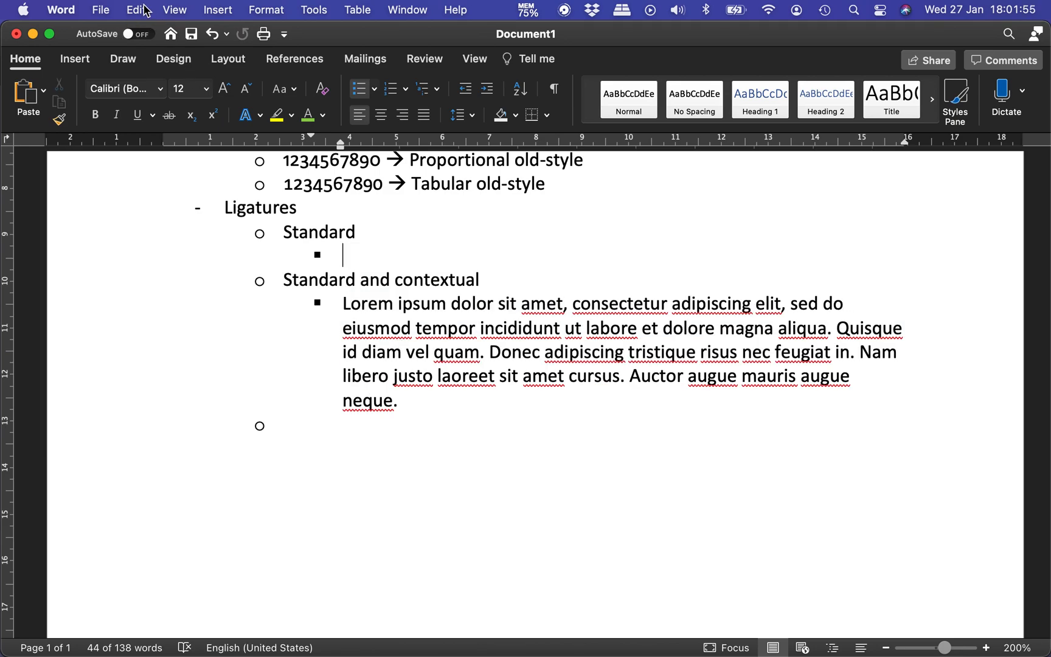
pyautogui.click(146, 11)
pyautogui.click(226, 145)
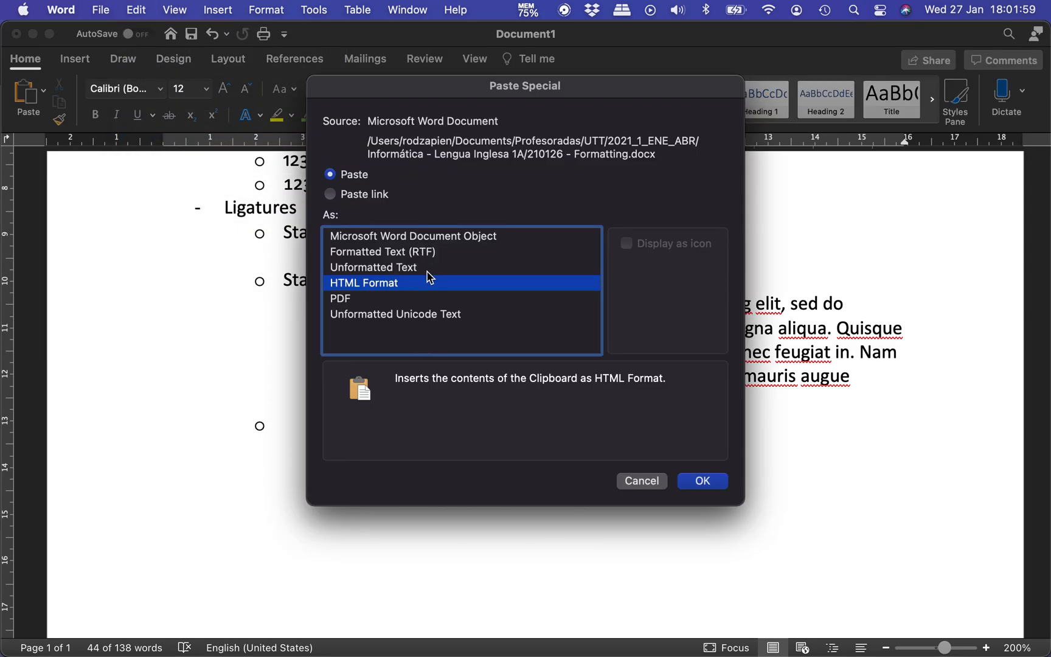
pyautogui.doubleClick(426, 269)
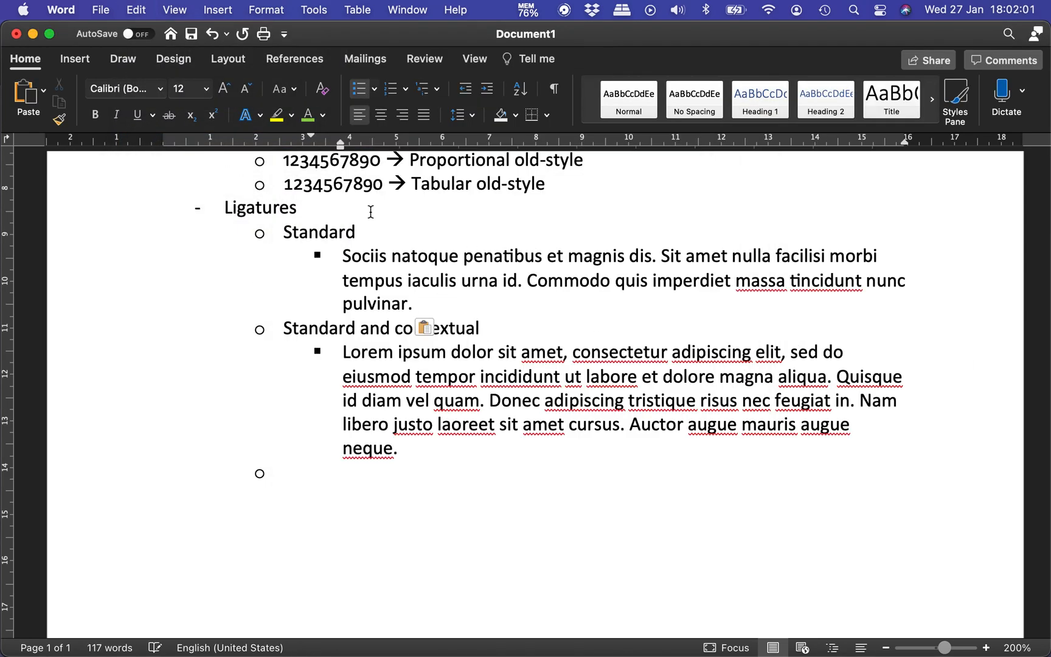
# Step: Apply Standard Only ligatures to the "Sociis natoque penatibus" paragraph under Standard
pyautogui.moveTo(342, 256); pyautogui.dragTo(416, 304)
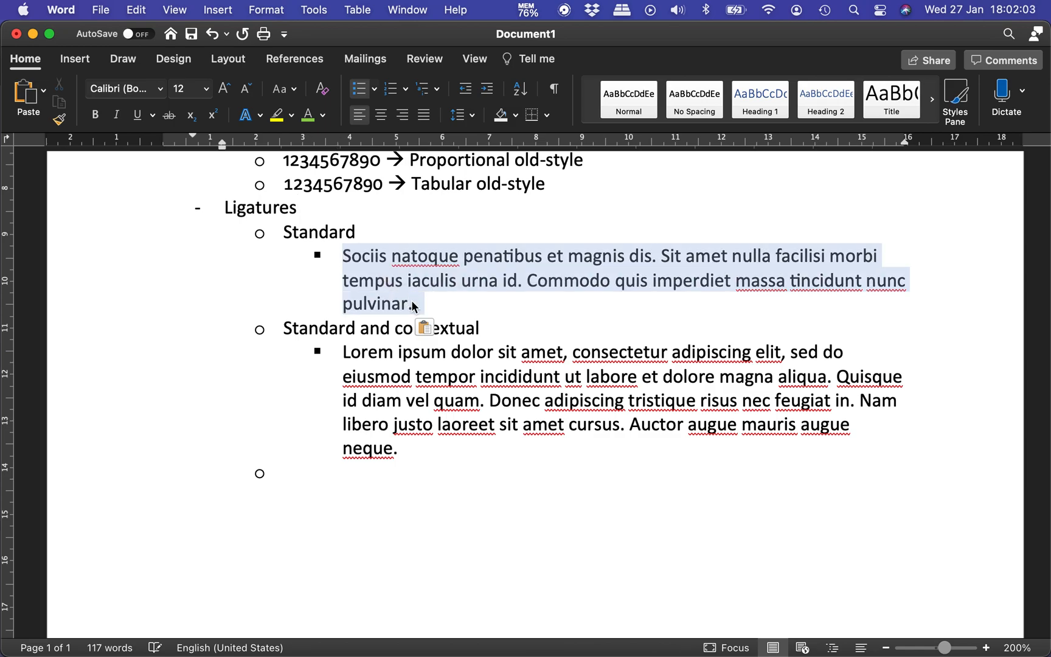
pyautogui.click(261, 116)
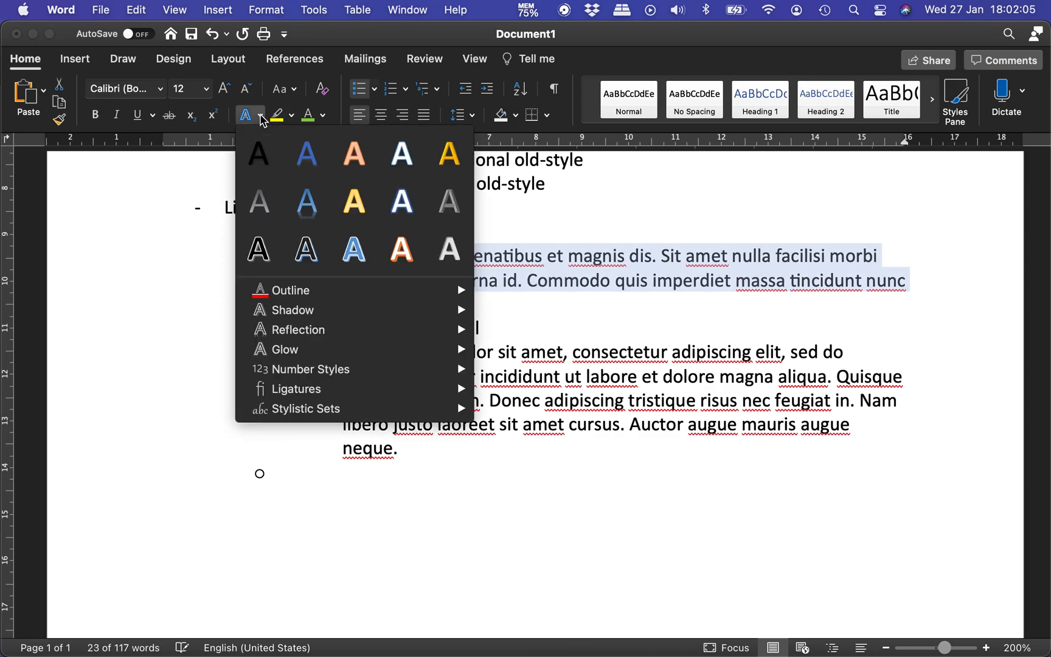
pyautogui.moveTo(435, 389)
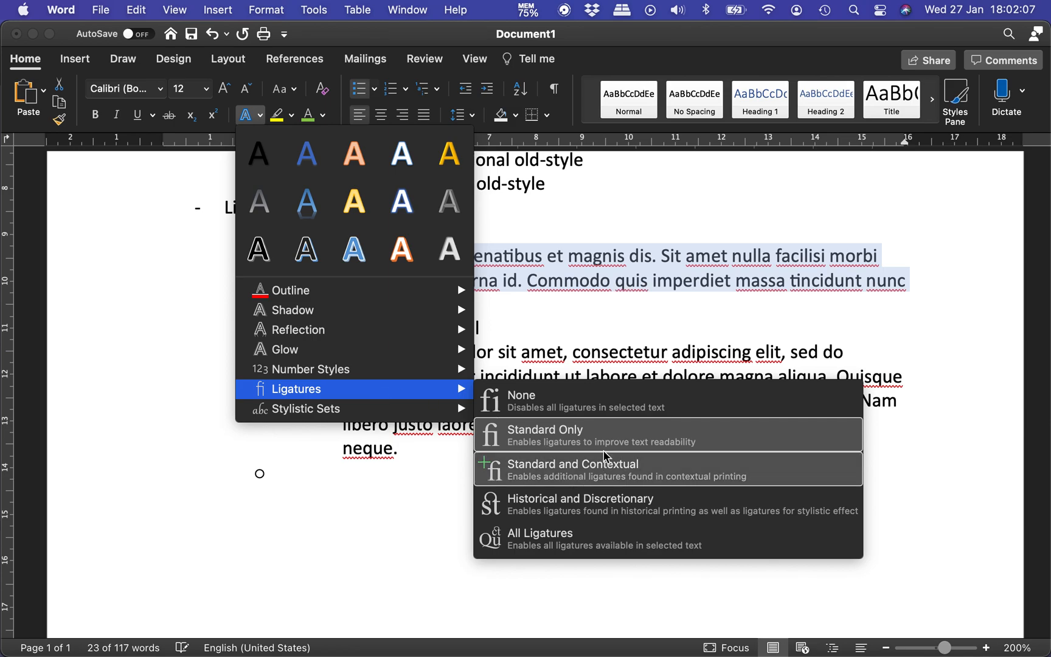
pyautogui.click(620, 436)
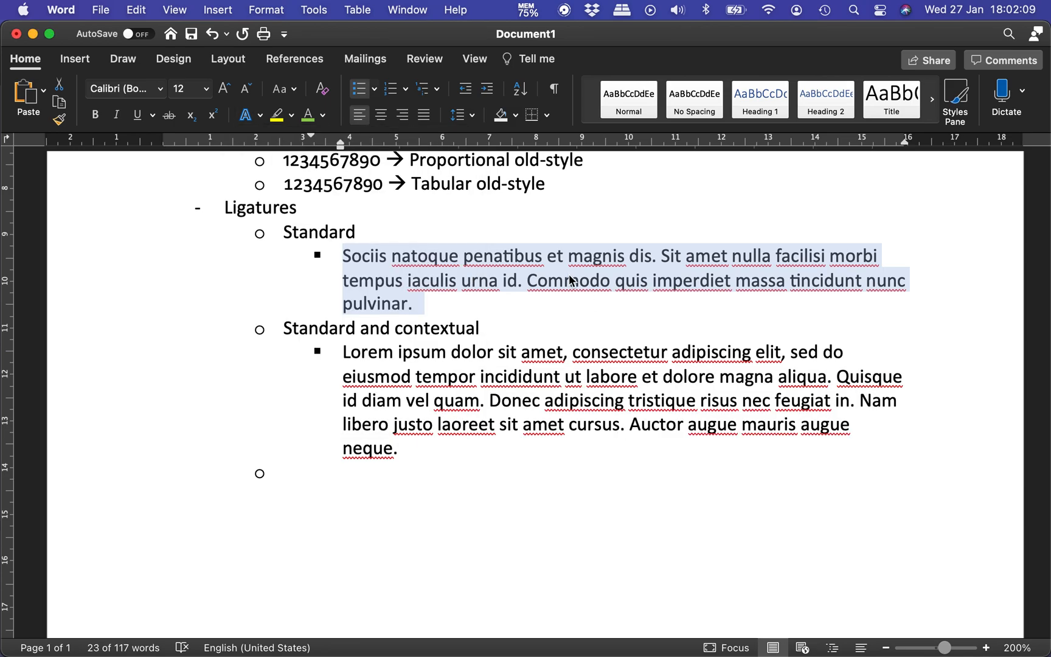
# Step: Highlight the "ti" ligatures in "penatibus" and "tincidunt" in yellow in the paragraph under Standard
pyautogui.click(536, 264)
pyautogui.moveTo(504, 255); pyautogui.dragTo(514, 256)
pyautogui.click(276, 114)
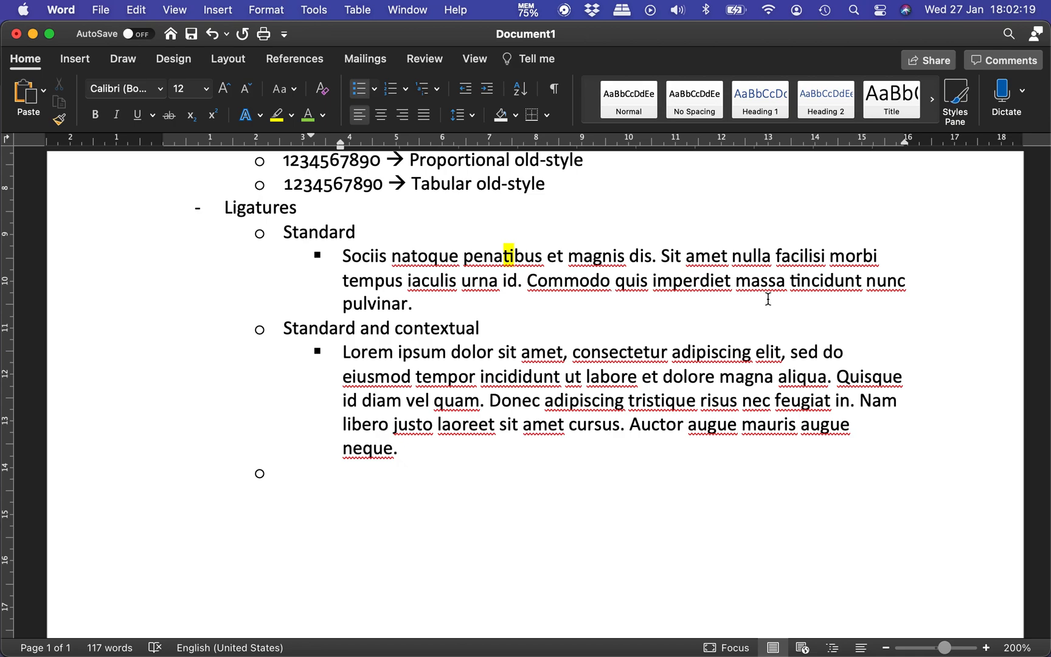
pyautogui.moveTo(789, 279); pyautogui.dragTo(801, 281)
pyautogui.click(276, 115)
# Step: Replace the lorem ipsum paragraph under Standard and contextual with the "Sociis natoque penatibus" passage, pasted as unformatted text
pyautogui.click(434, 406)
pyautogui.click(344, 353)
pyautogui.keyDown('shift'); pyautogui.click(402, 450); pyautogui.keyUp('shift')
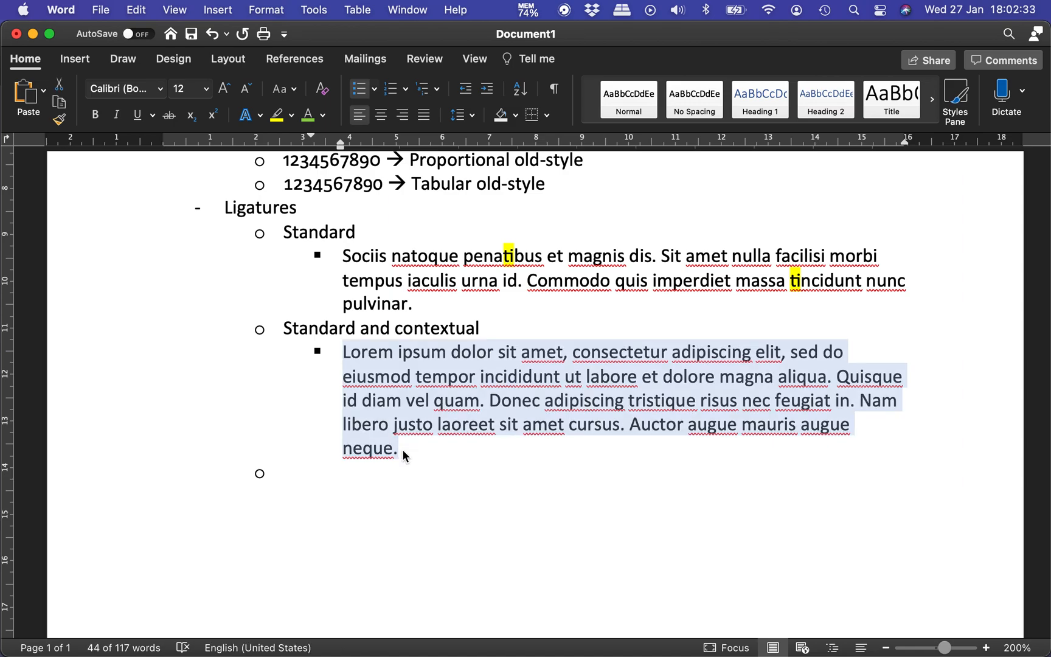
pyautogui.press('BackSpace')
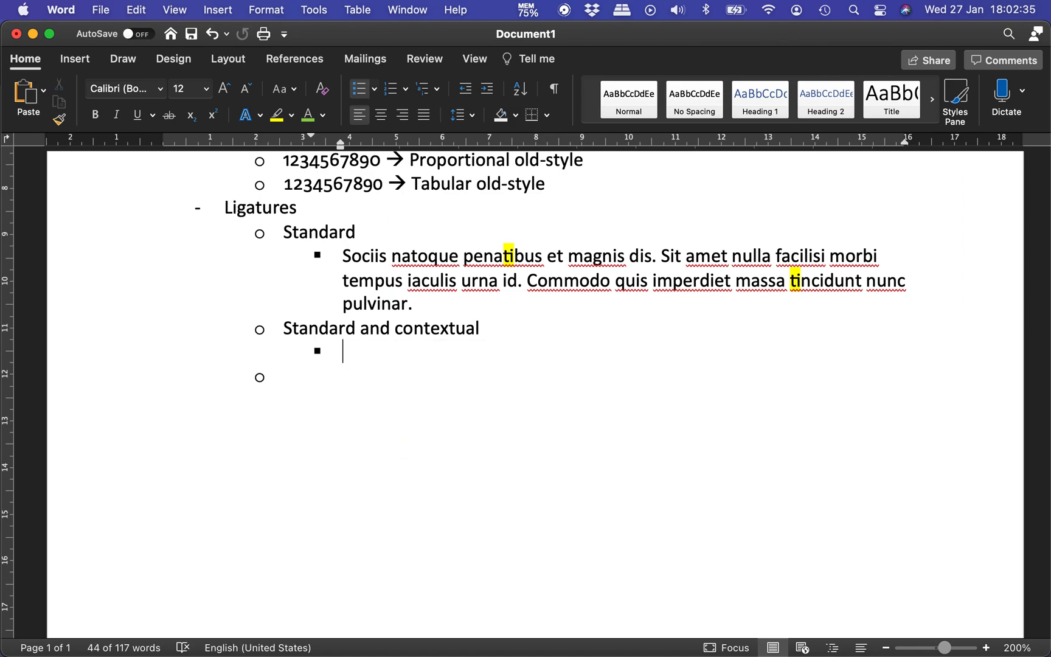
pyautogui.press('super+Tab')
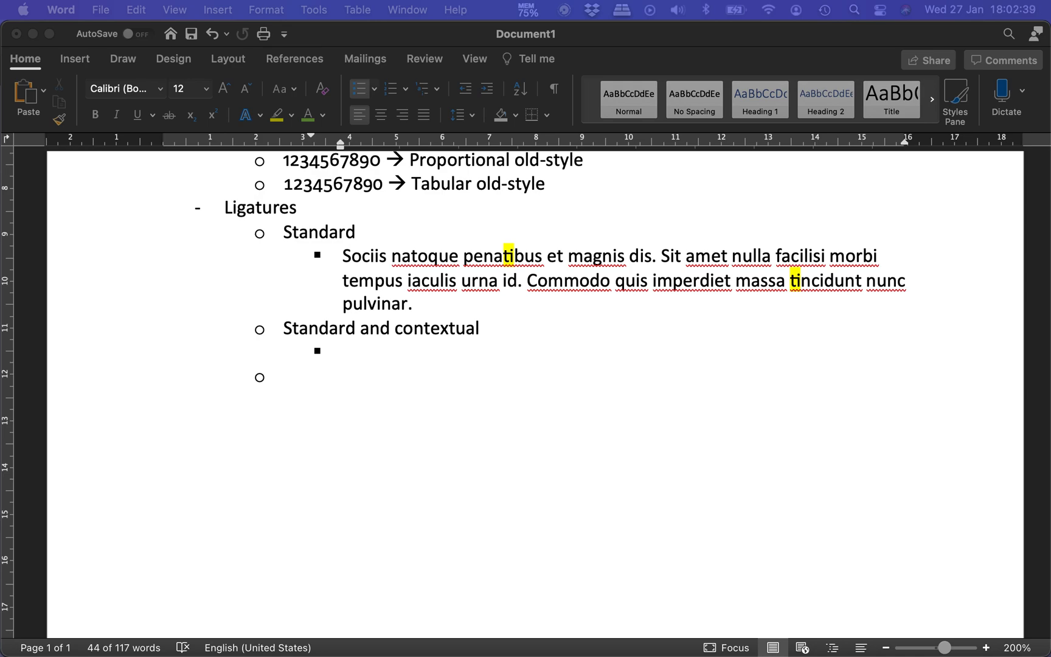
pyautogui.click(397, 349)
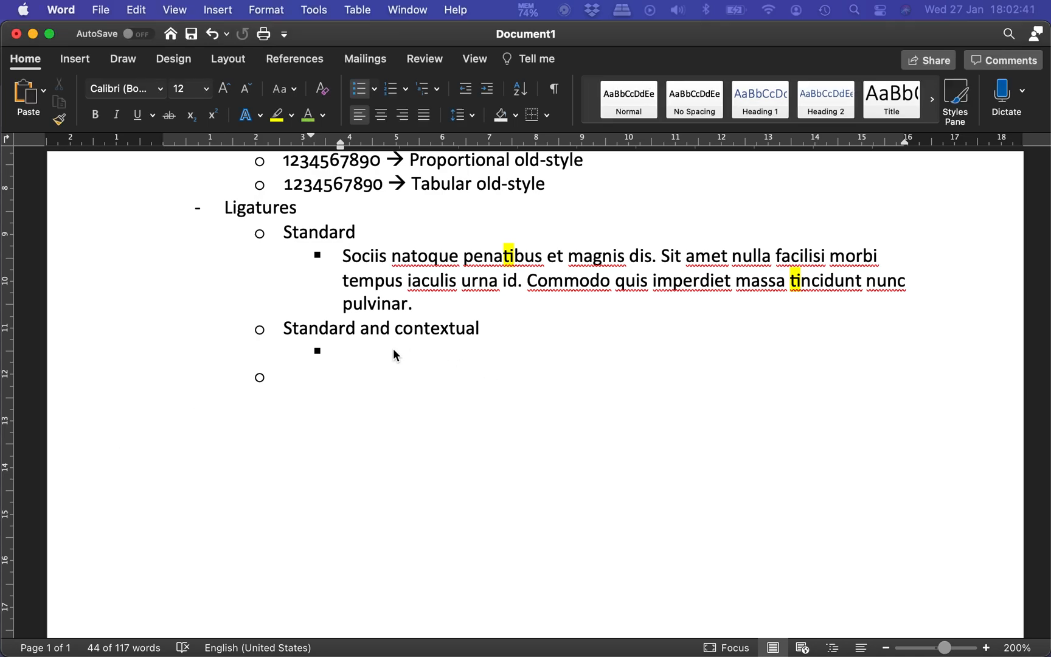
pyautogui.click(149, 11)
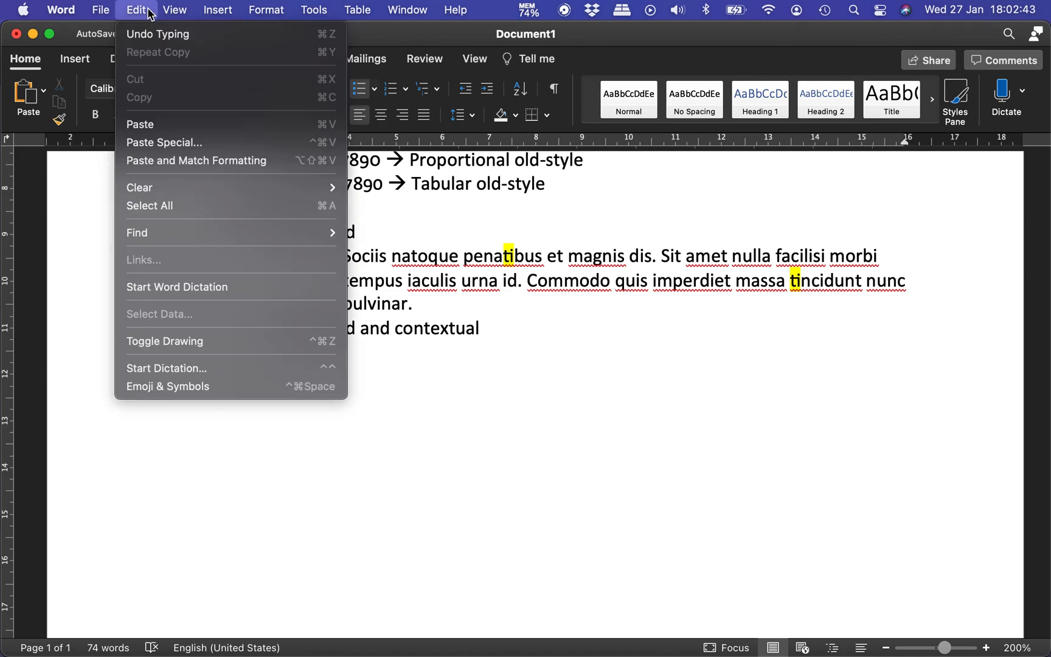
pyautogui.click(213, 141)
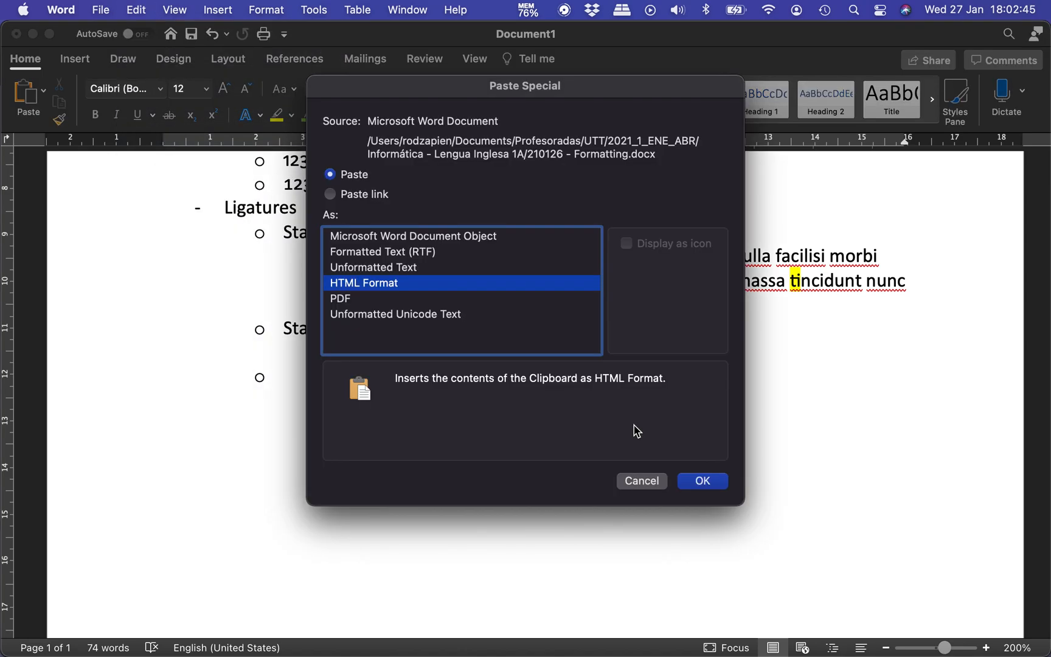
pyautogui.click(510, 269)
pyautogui.press('Return')
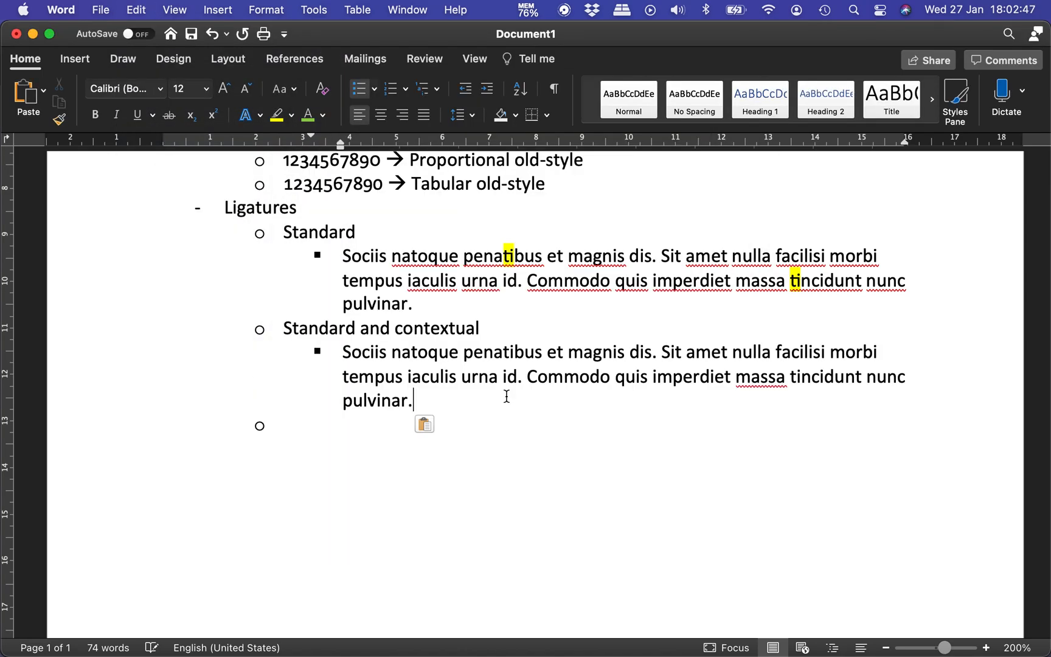
# Step: Apply Standard and Contextual ligatures to the "Sociis natoque penatibus" paragraph under Standard and contextual
pyautogui.moveTo(346, 353); pyautogui.dragTo(408, 403)
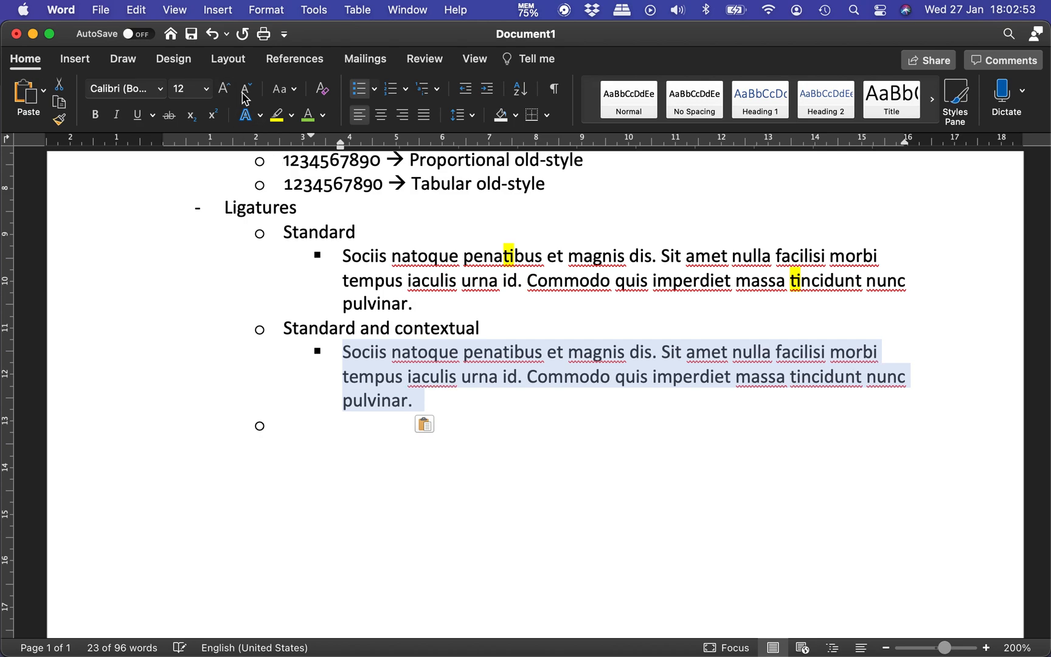
pyautogui.click(259, 115)
pyautogui.moveTo(375, 397)
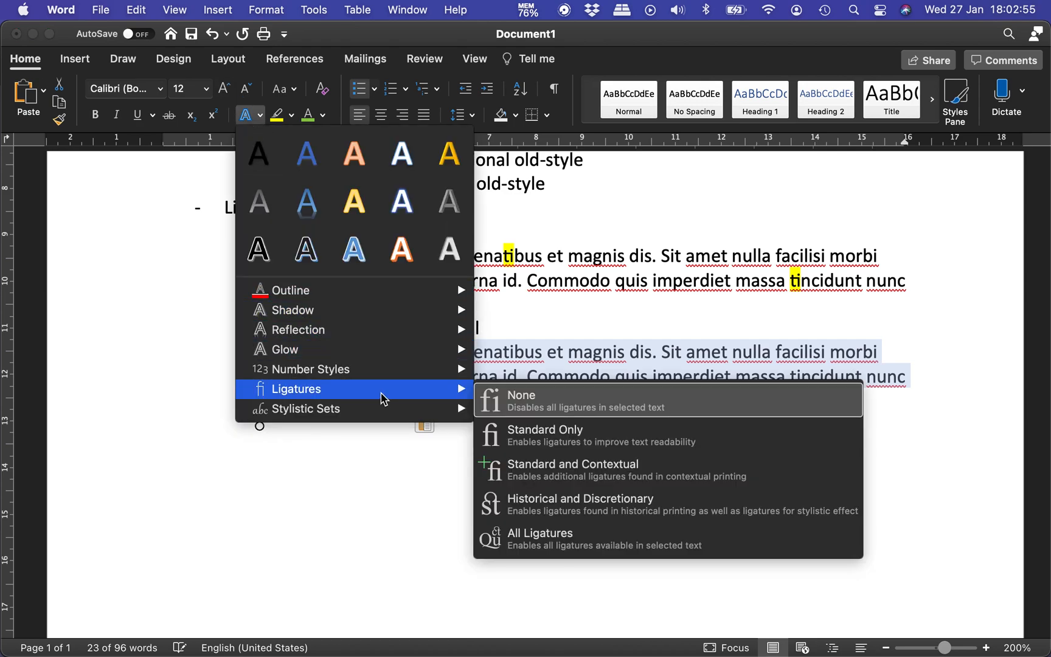
pyautogui.click(629, 484)
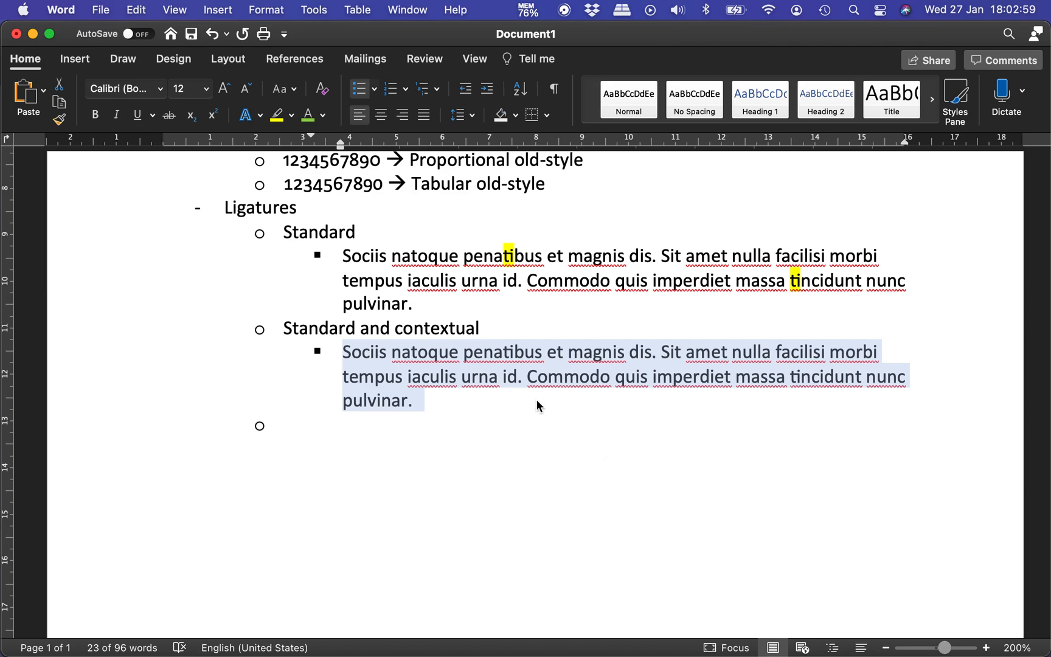
# Step: Highlight the "ti" ligatures in "penatibus" and "tincidunt" in turquoise in the paragraph under Standard and contextual
pyautogui.click(499, 346)
pyautogui.moveTo(505, 351); pyautogui.dragTo(514, 352)
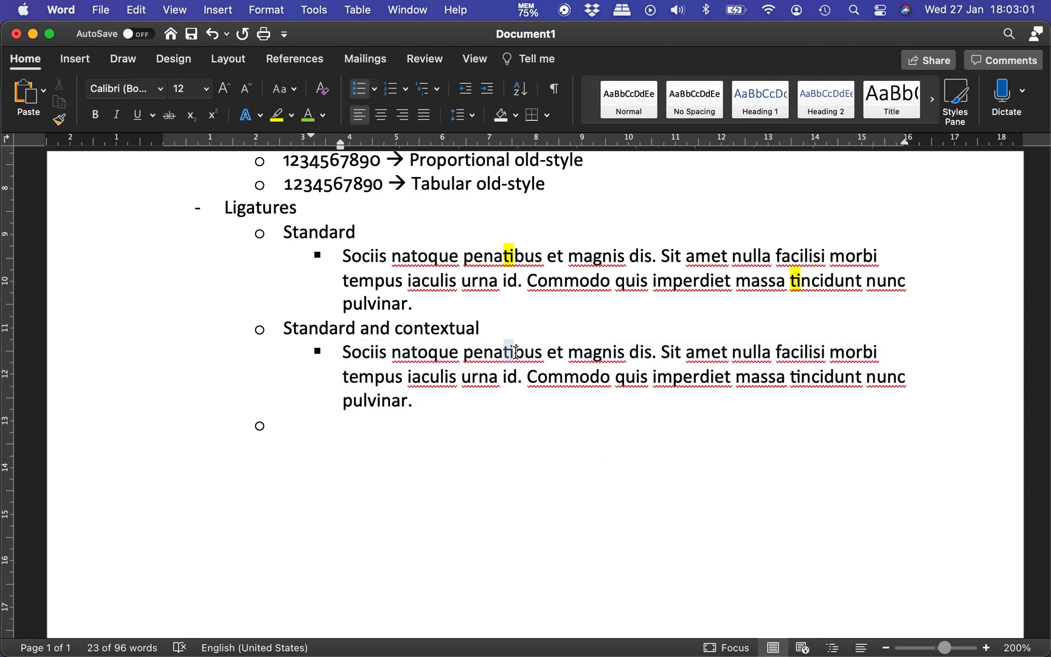
pyautogui.click(291, 114)
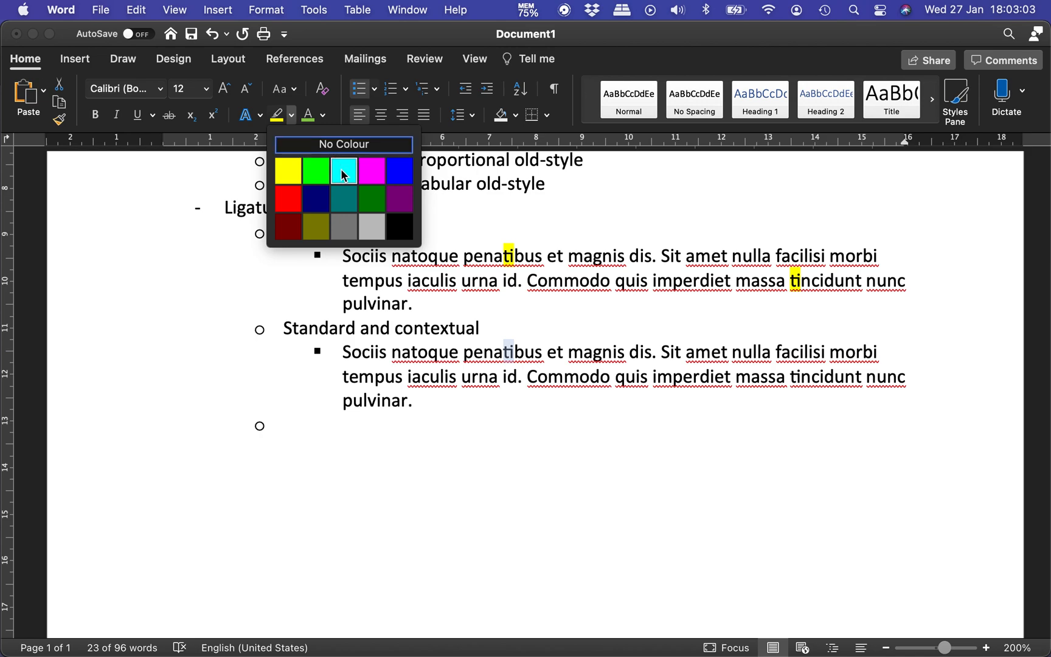
pyautogui.click(343, 170)
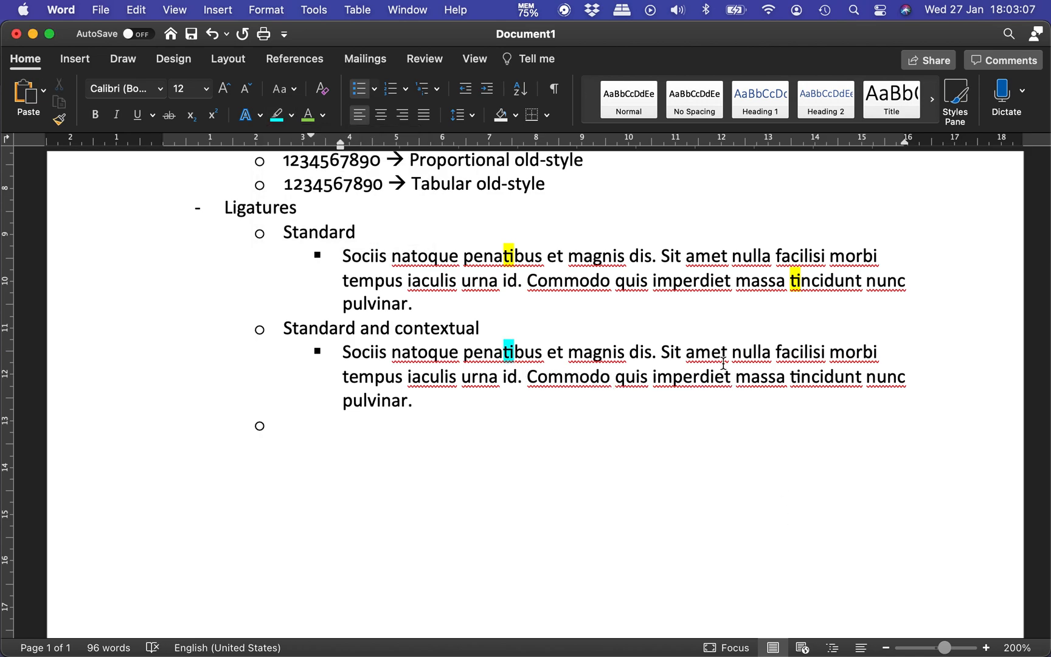
pyautogui.moveTo(800, 378); pyautogui.dragTo(792, 378)
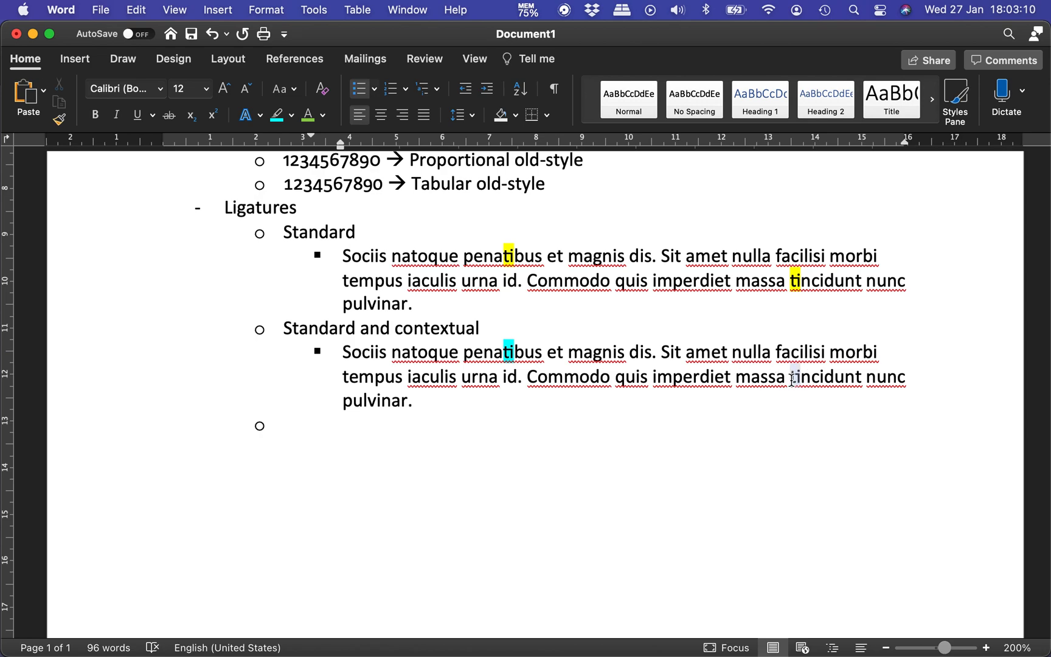
pyautogui.click(277, 116)
# Step: Open the list of ligature options and examine the types that remain after Standard and Contextual
pyautogui.click(260, 115)
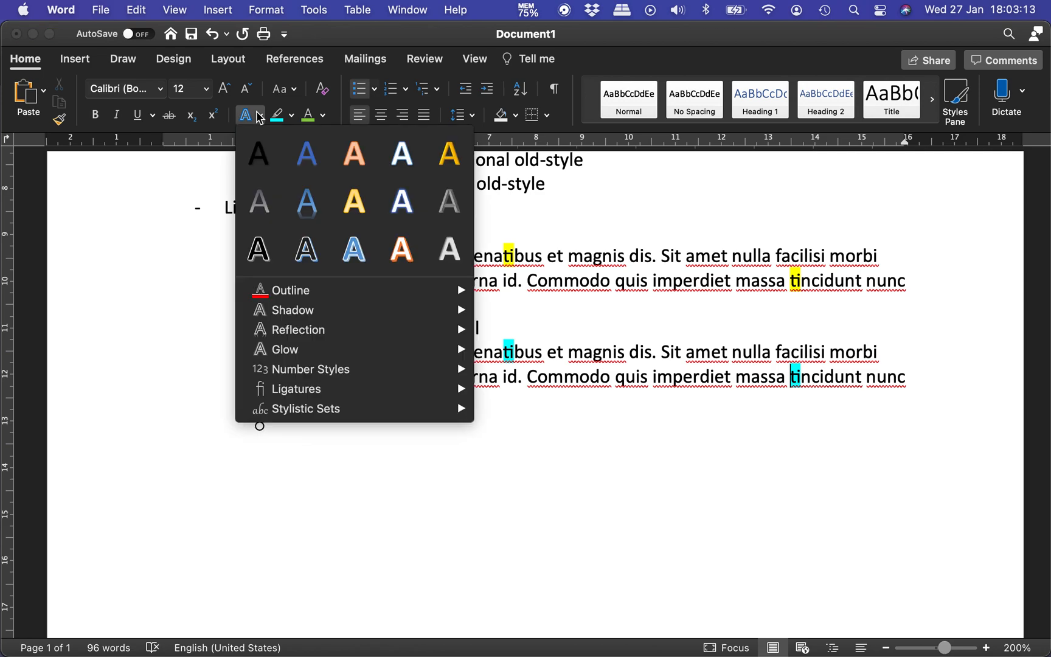
pyautogui.moveTo(351, 395)
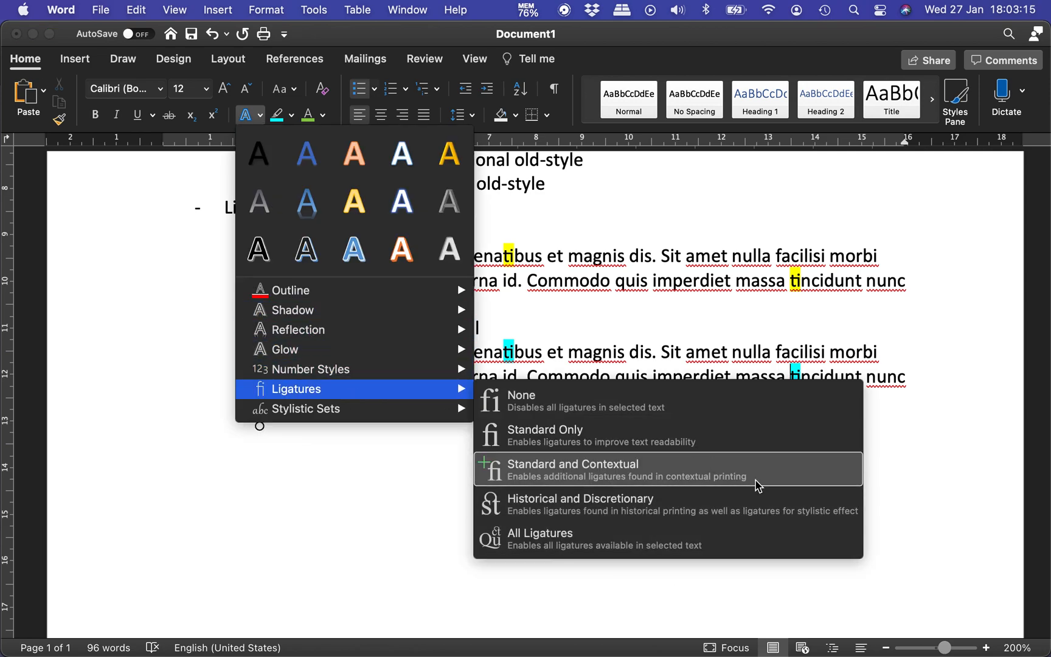
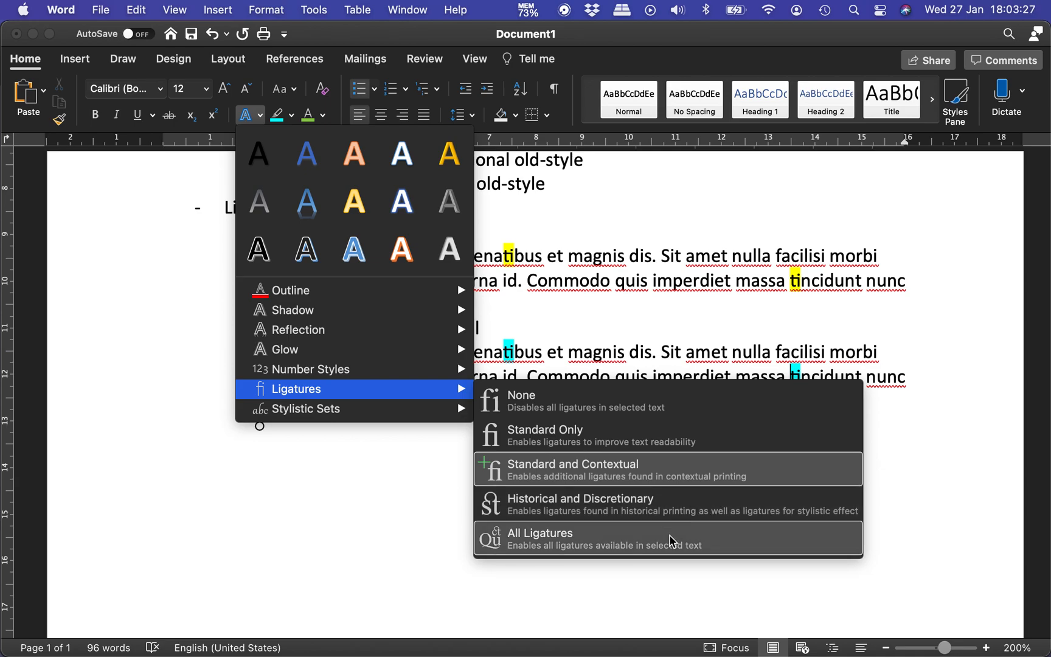
# Step: Add the list item "All ligatures" below the Standard and contextual paragraph, with an empty nested bullet under it
pyautogui.click(413, 504)
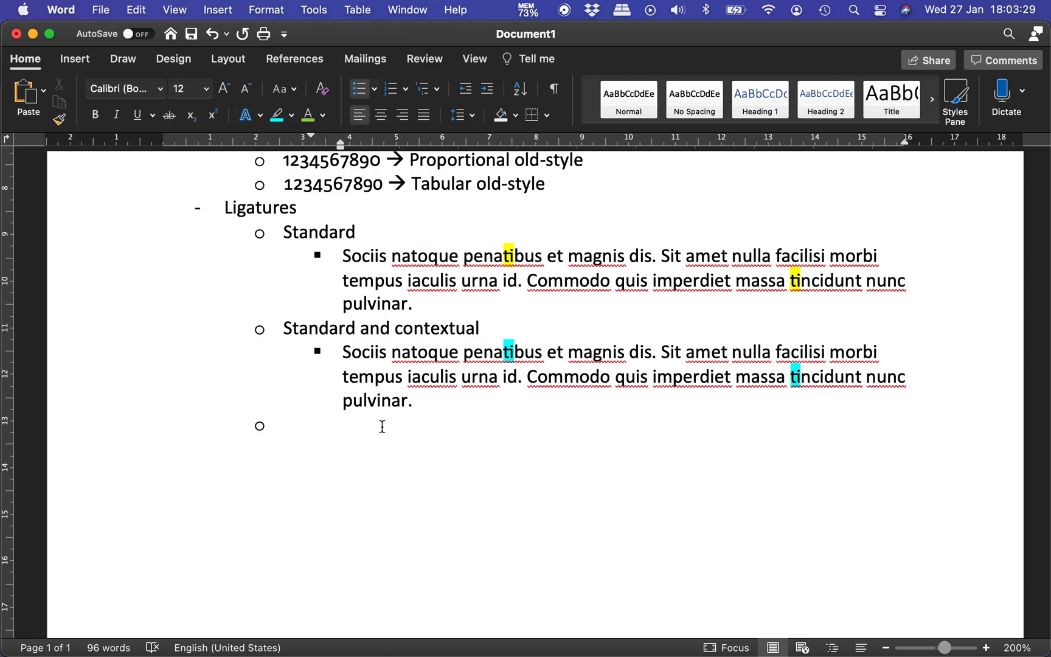
pyautogui.write('All liga')
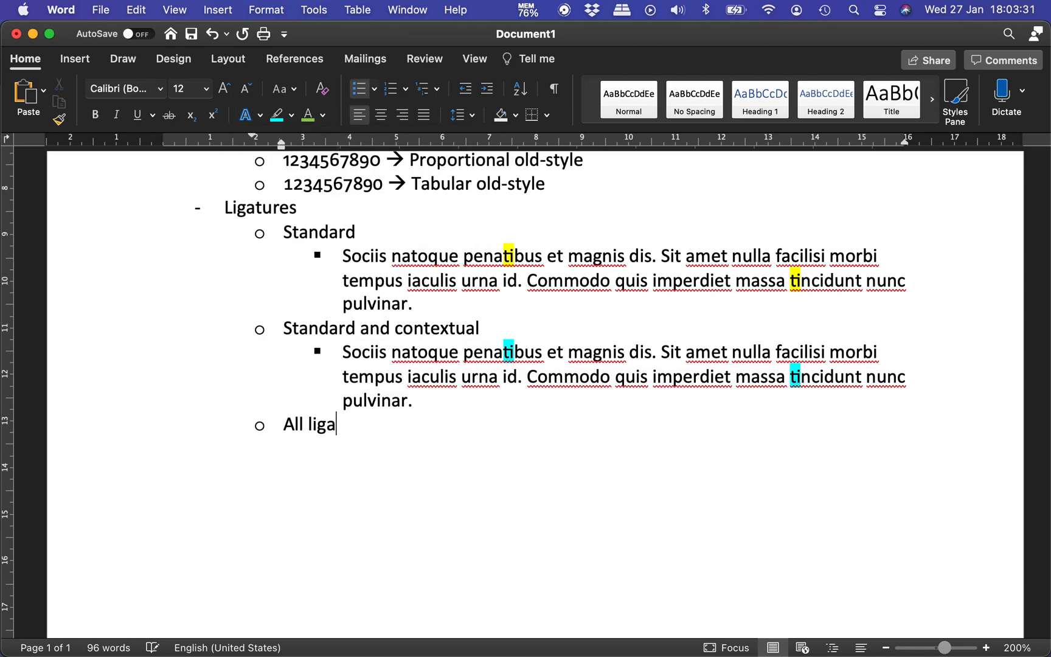
pyautogui.write('tures')
pyautogui.press('Return')
pyautogui.press('Tab')
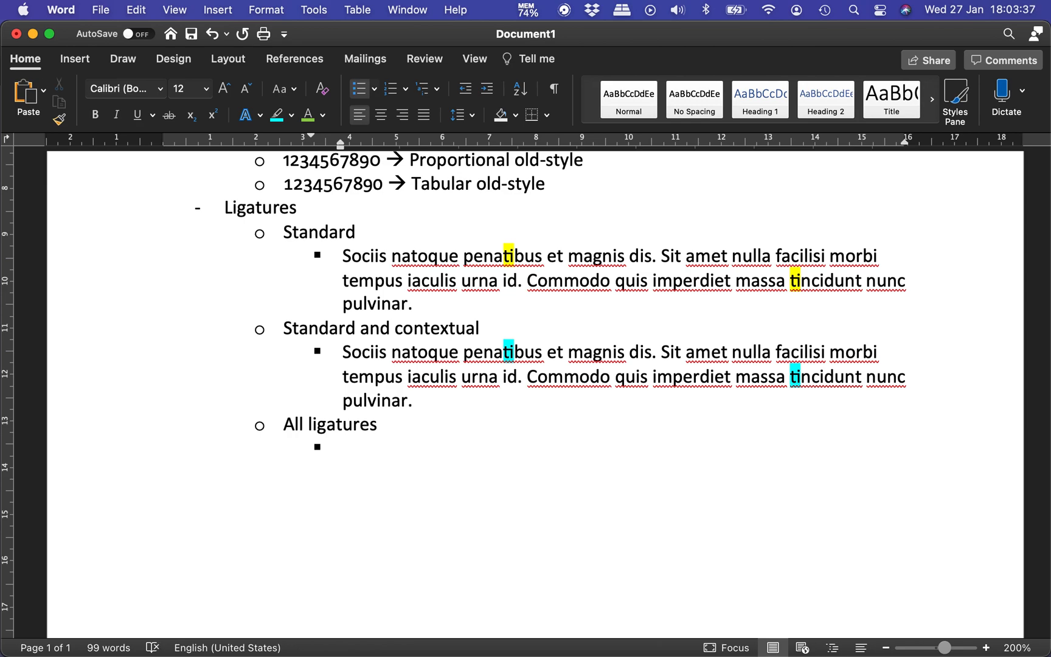
# Step: Copy the "Sociis natoque penatibus" paragraph from Standard and contextual and paste it as unformatted text under All ligatures
pyautogui.press('super+Tab')
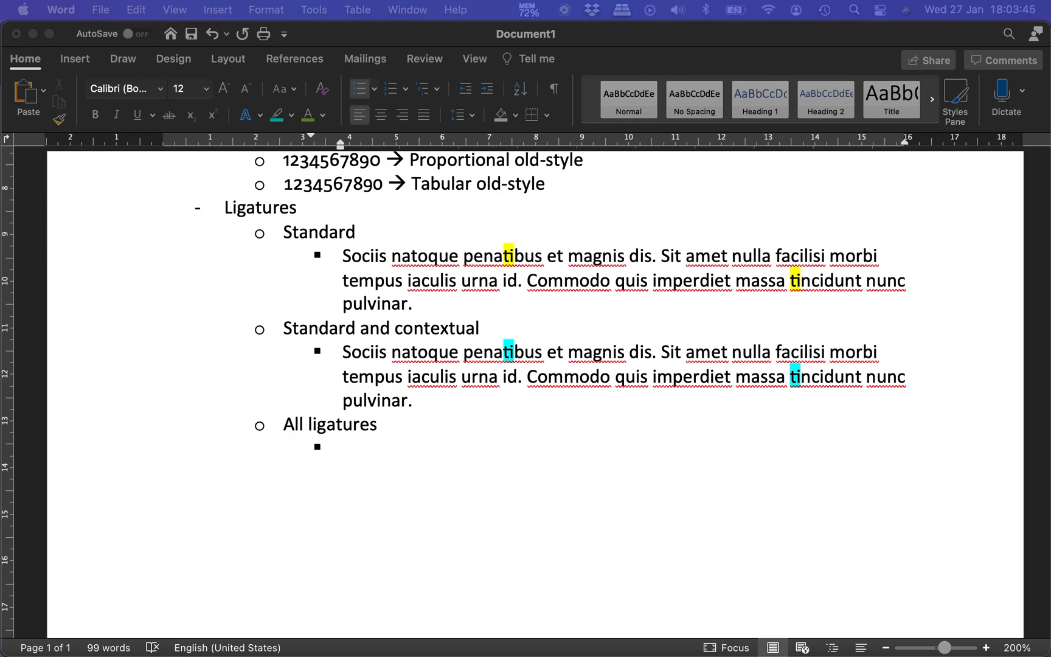
pyautogui.press('super+Tab')
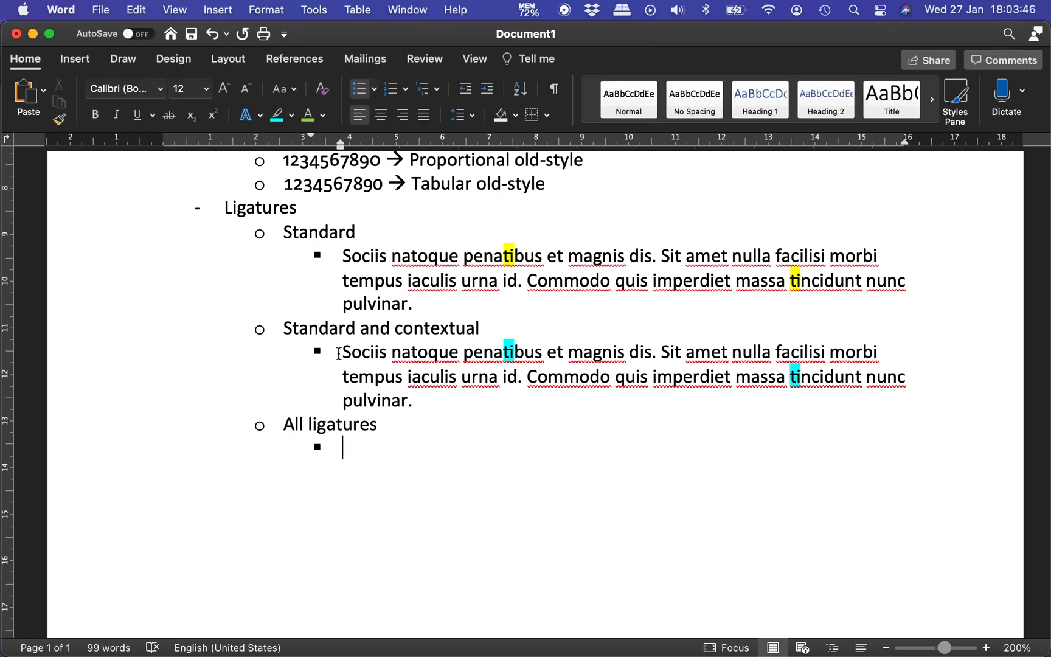
pyautogui.moveTo(339, 354); pyautogui.dragTo(430, 392)
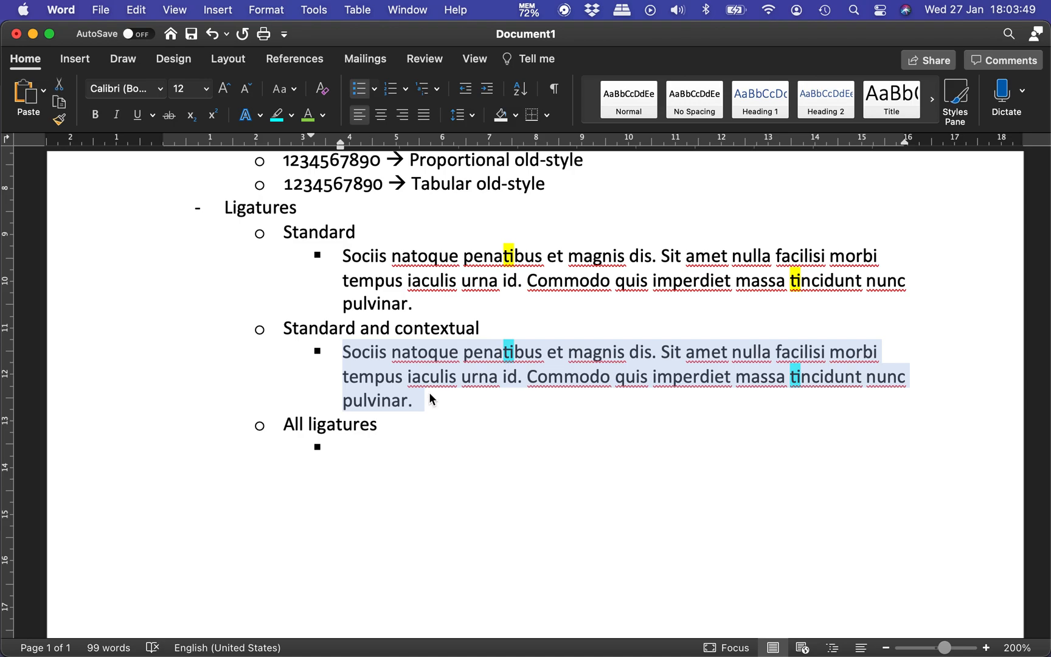
pyautogui.click(371, 453)
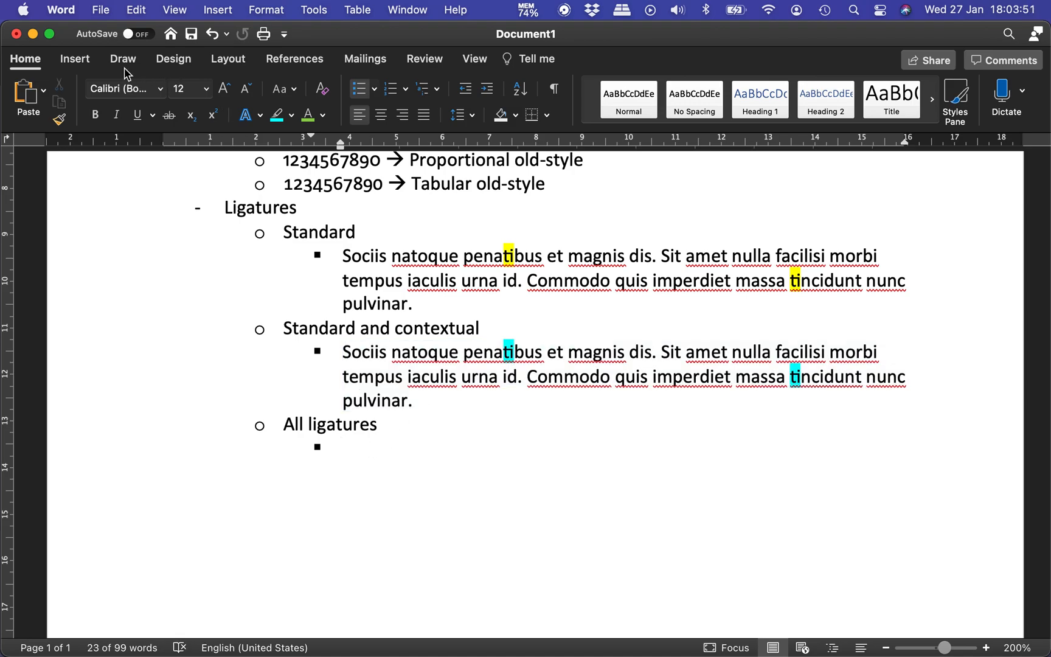
pyautogui.click(133, 11)
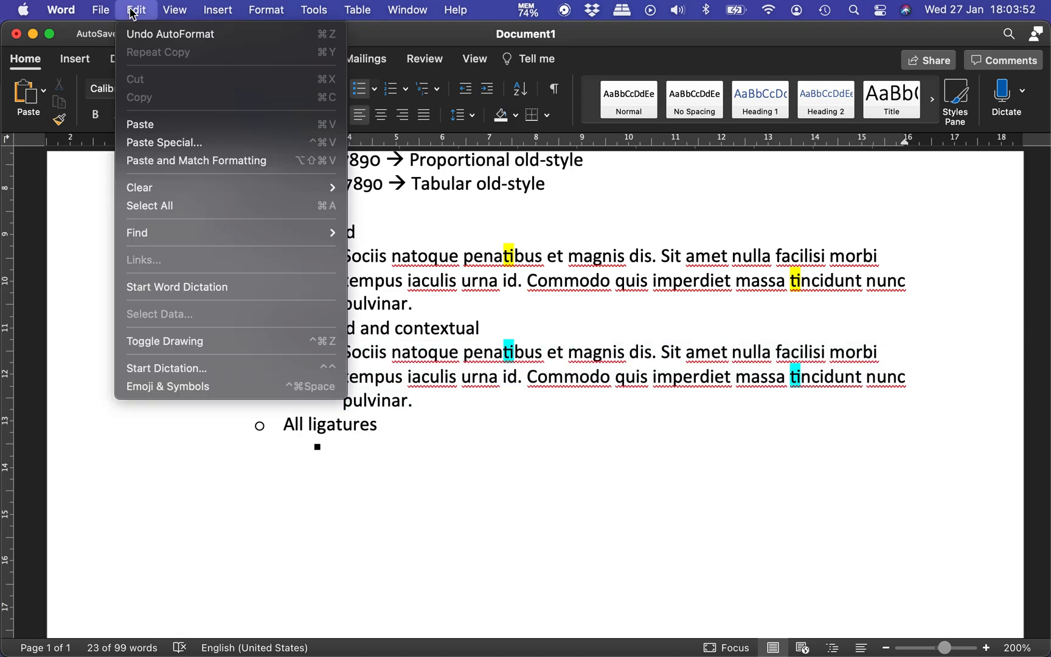
pyautogui.click(246, 140)
pyautogui.click(472, 254)
pyautogui.press('Return')
pyautogui.click(431, 493)
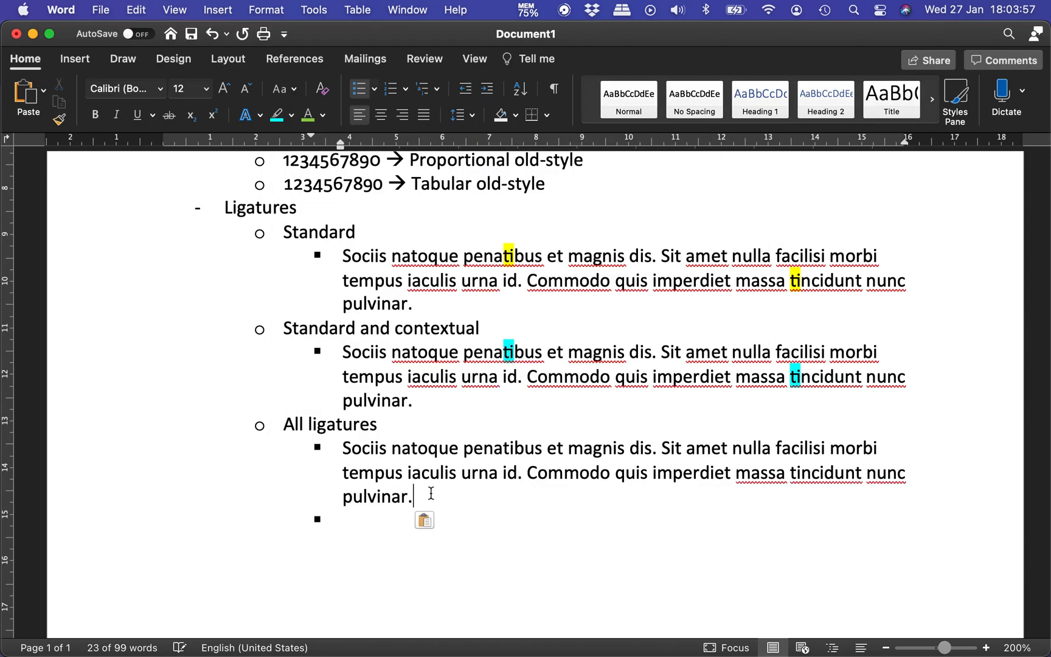
# Step: Append the "Elit scelerisque mauris pellentesque" passage as unformatted text to the end of the paragraph under All ligatures
pyautogui.press('super+d')
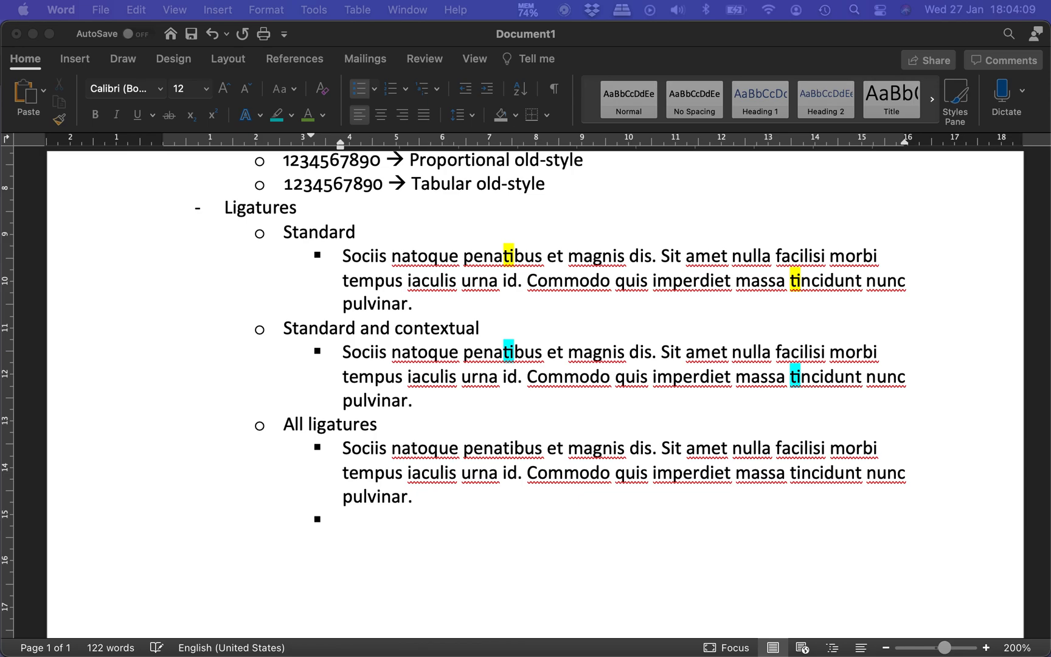
pyautogui.click(434, 499)
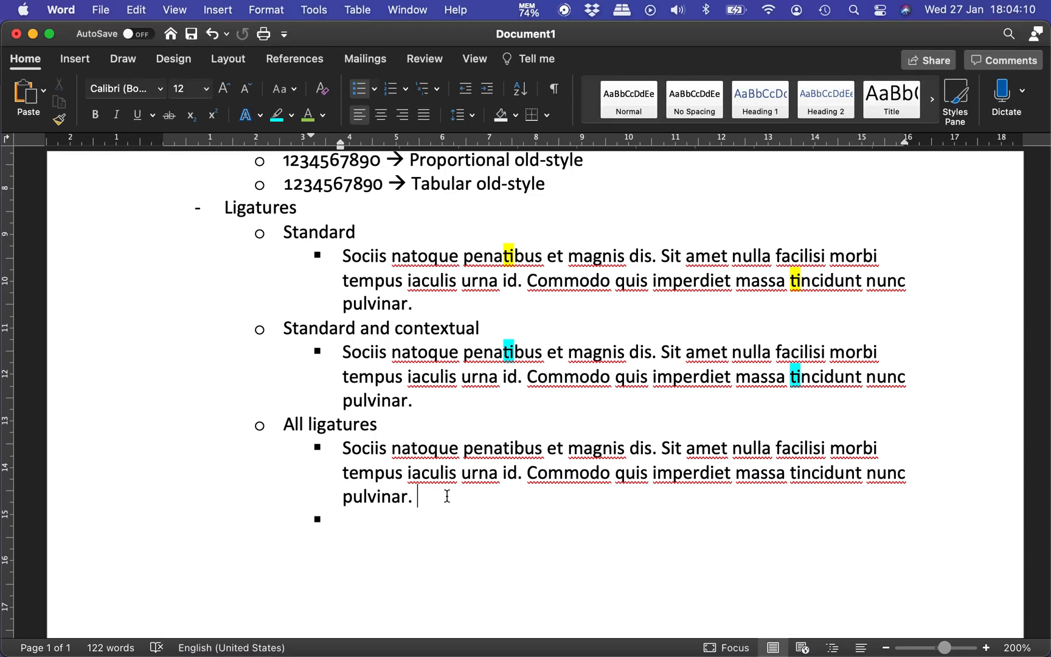
pyautogui.rightClick(446, 495)
pyautogui.click(446, 494)
pyautogui.click(136, 10)
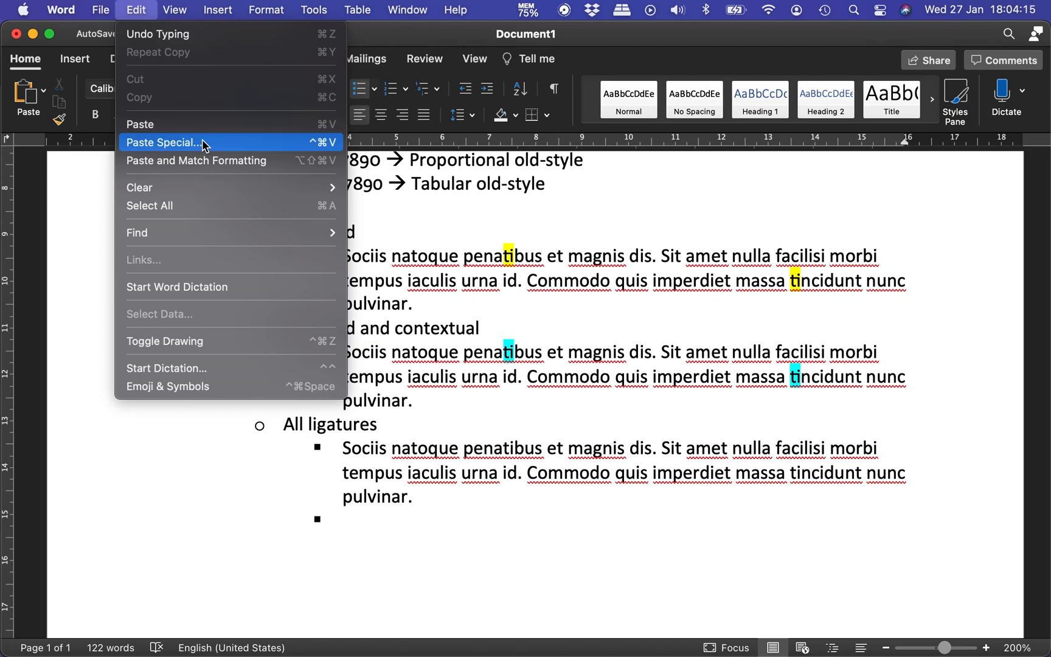
pyautogui.click(204, 143)
pyautogui.click(493, 268)
pyautogui.press('Return')
# Step: Apply All Ligatures to the entire extended paragraph under All ligatures
pyautogui.moveTo(343, 448); pyautogui.dragTo(754, 595)
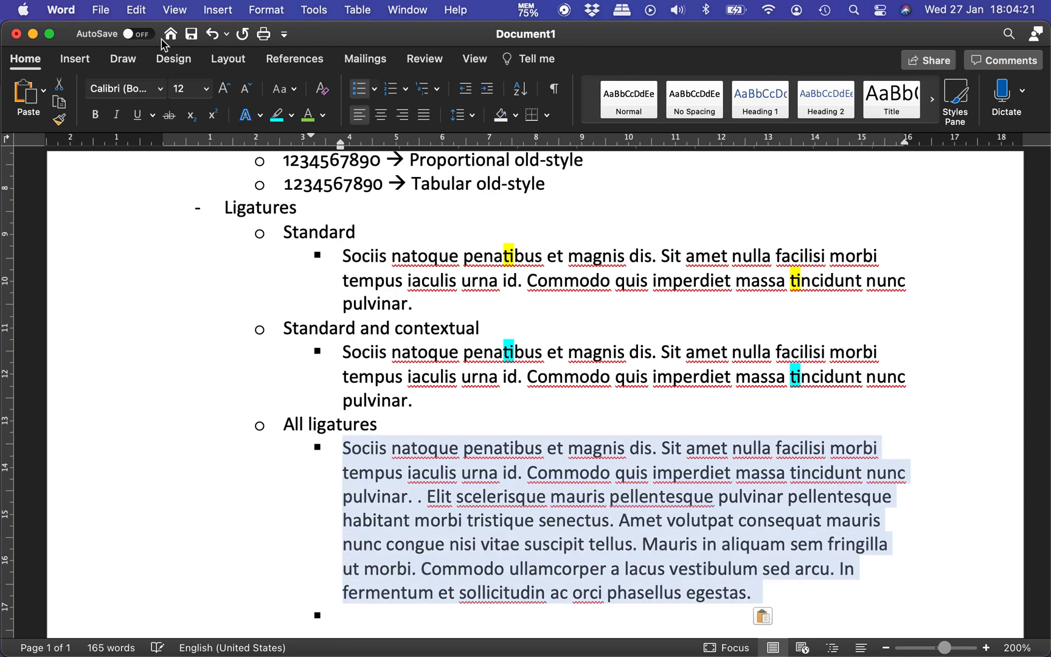
pyautogui.click(259, 117)
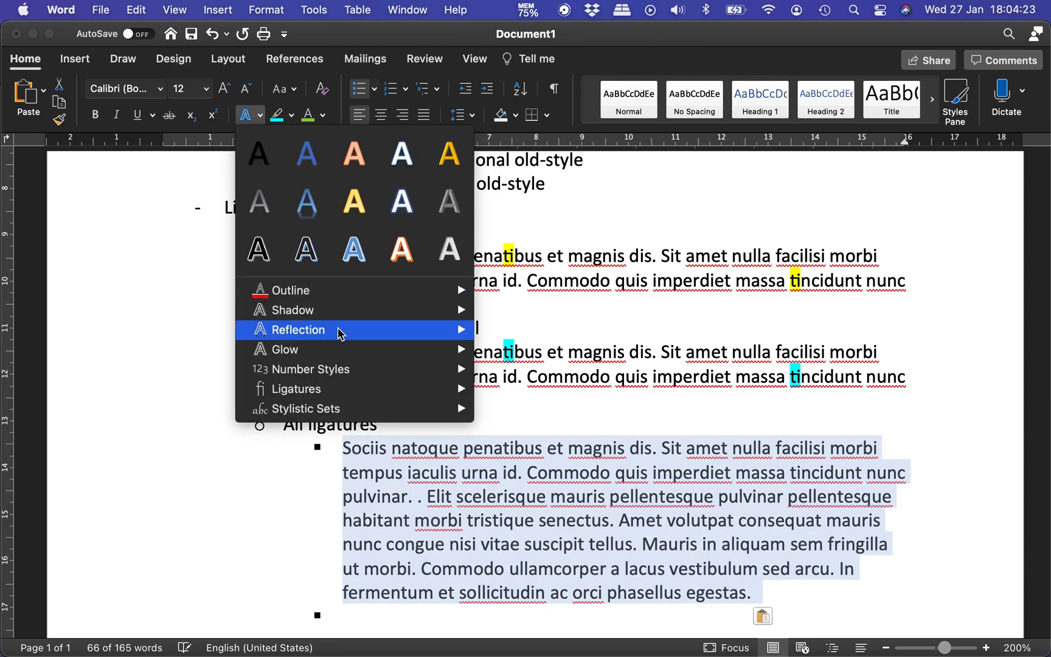
pyautogui.moveTo(372, 396)
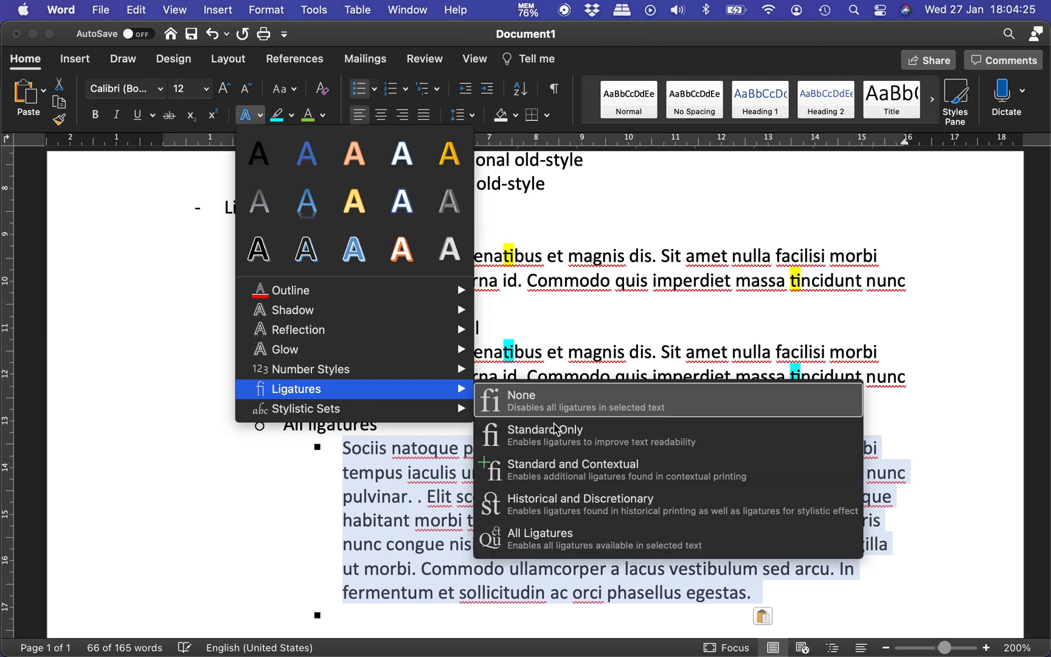
pyautogui.click(596, 546)
pyautogui.scroll(-4, 596, 546)
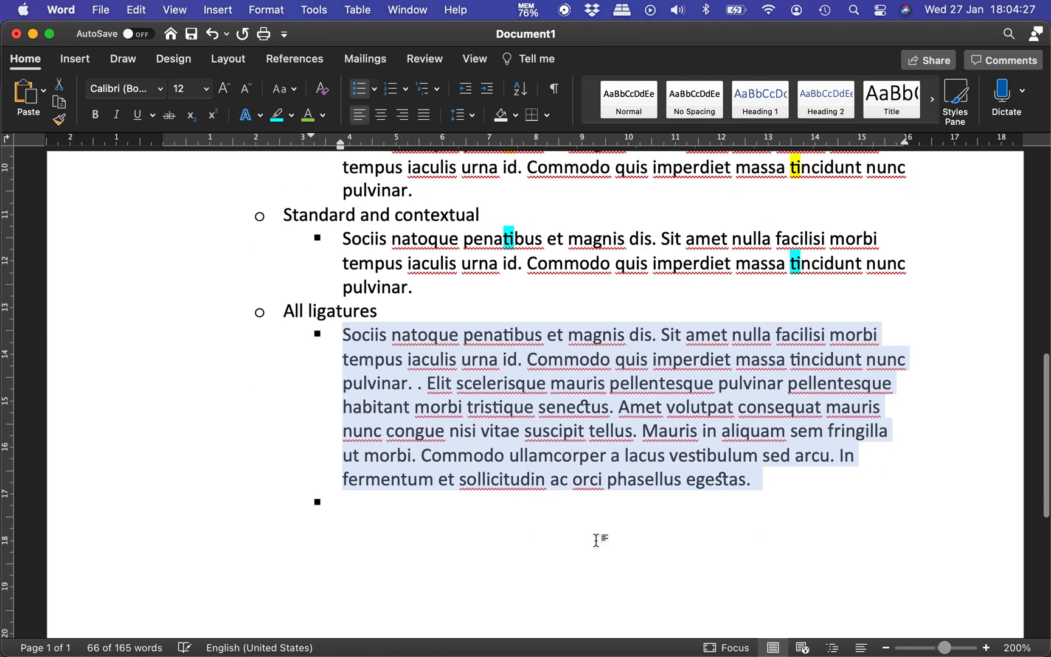
pyautogui.click(556, 400)
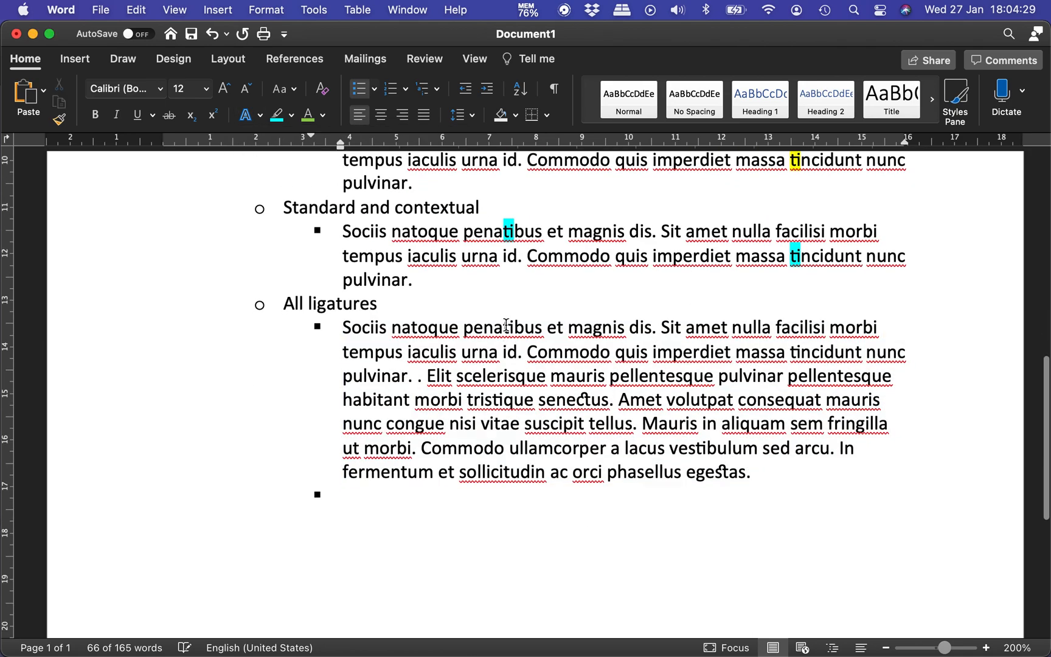
# Step: Highlight the "ti" in "penatibus", "ct" in "senectus" and "st" in "egestas" in turquoise under All ligatures
pyautogui.moveTo(504, 330); pyautogui.dragTo(514, 335)
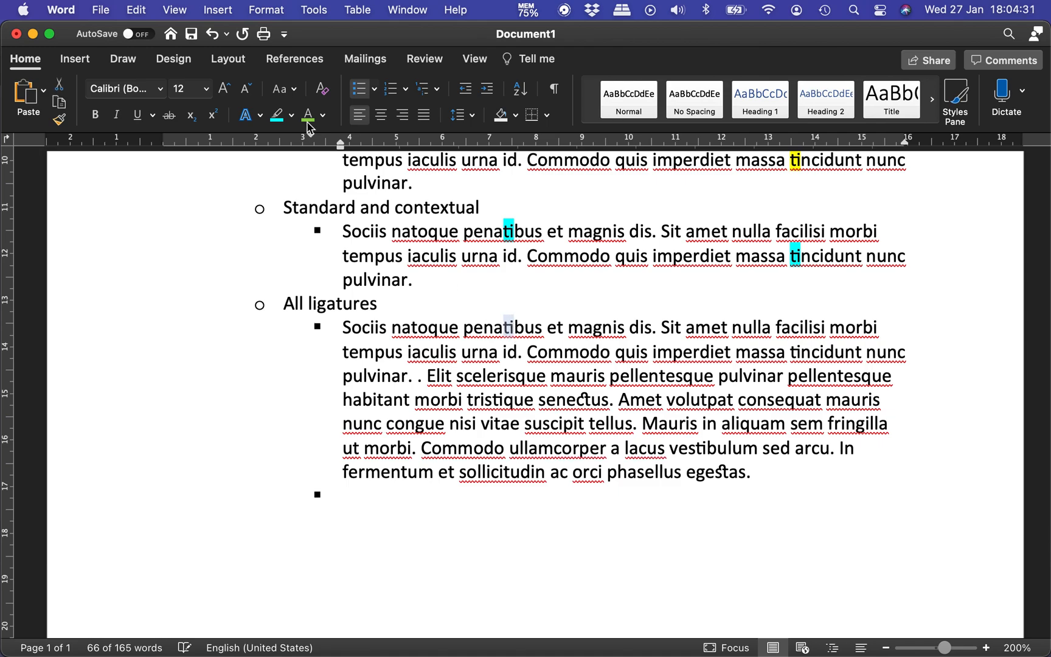
pyautogui.click(277, 115)
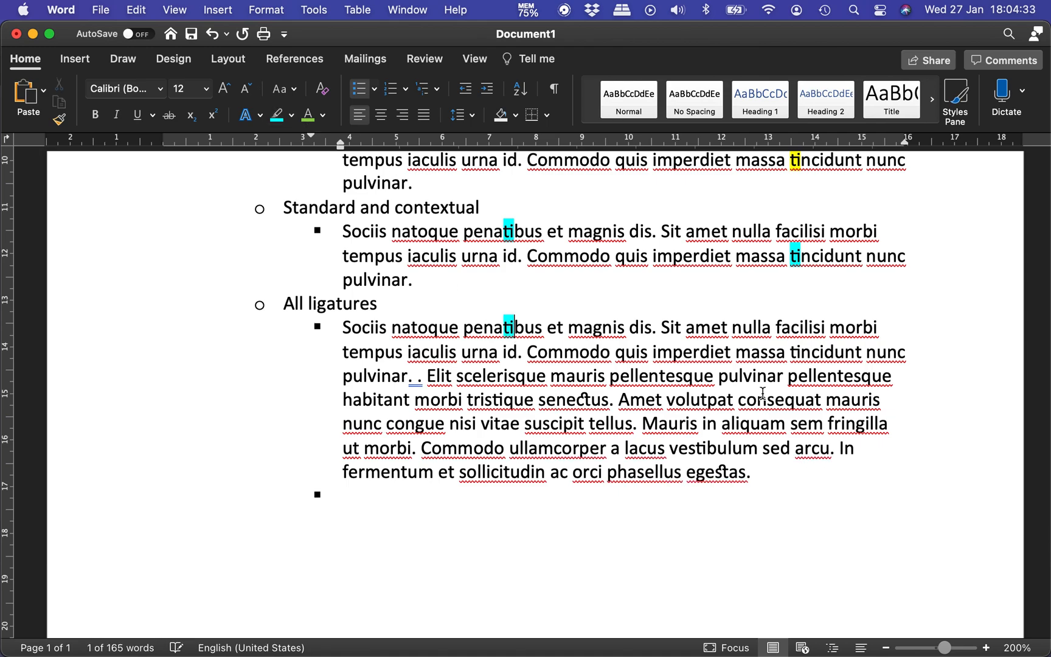
pyautogui.click(764, 359)
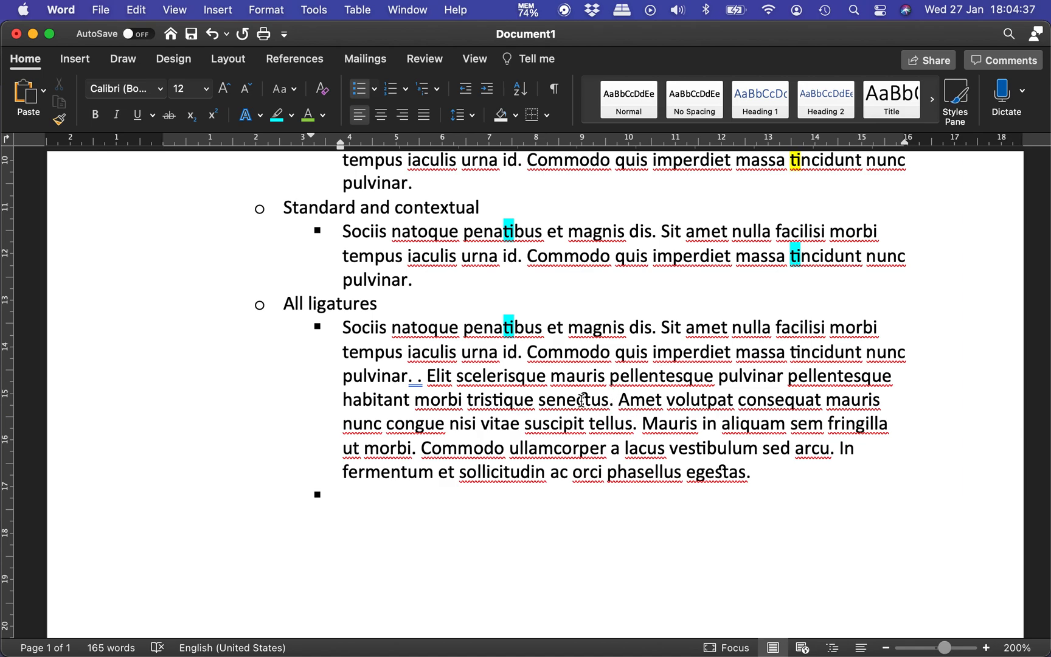
pyautogui.moveTo(577, 401); pyautogui.dragTo(590, 401)
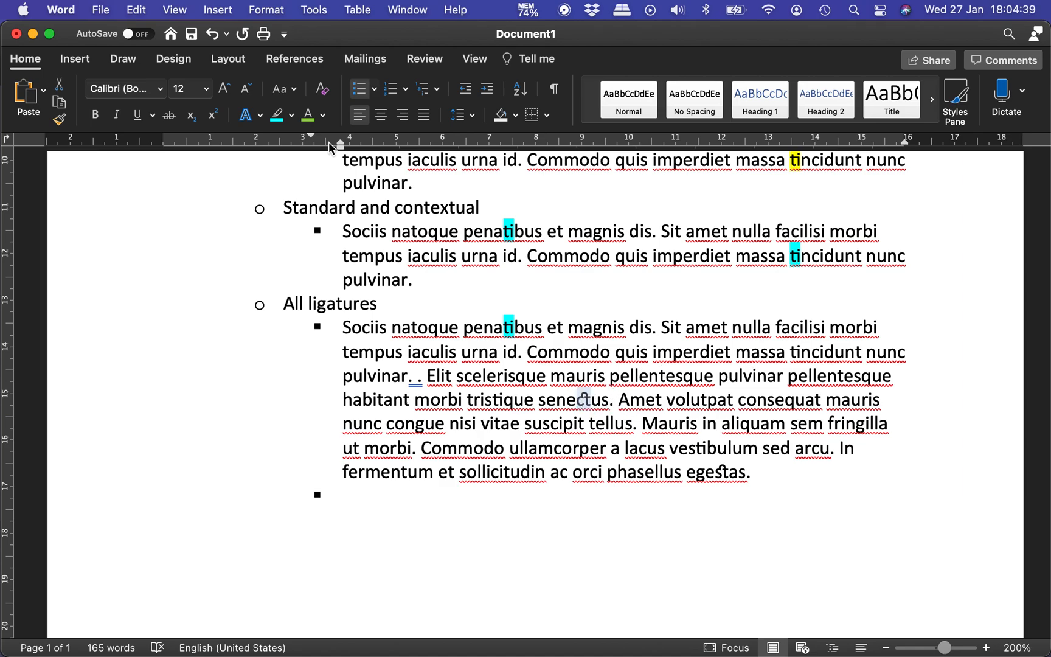
pyautogui.click(278, 115)
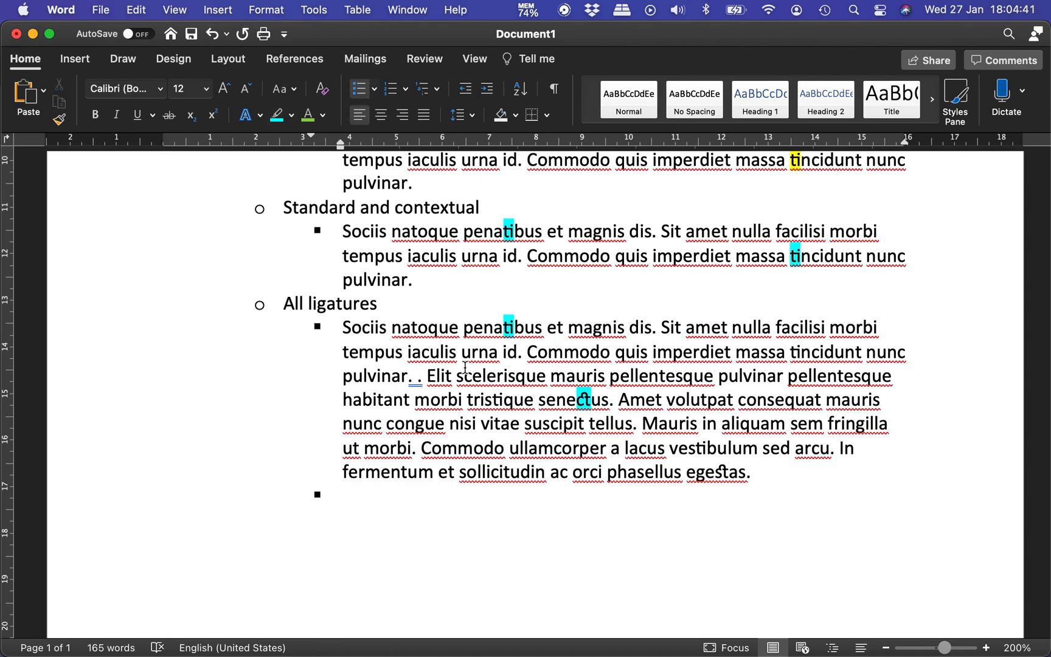
pyautogui.moveTo(714, 474); pyautogui.dragTo(730, 473)
pyautogui.click(277, 115)
# Step: Promote the empty last bullet to a main list item reading "Stylistic writing" and start a sub-bullet under it
pyautogui.hotkey('shift', 'Tab')
pyautogui.scroll(5, 346, 490)
pyautogui.scroll(-2, 345, 490)
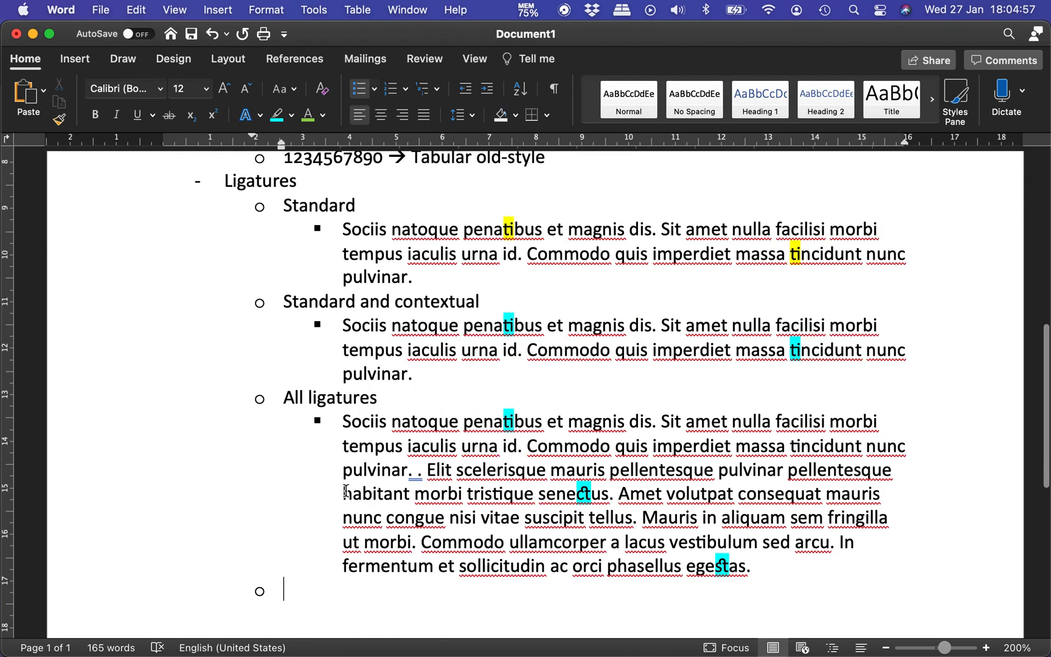
pyautogui.hotkey('shift', 'Tab')
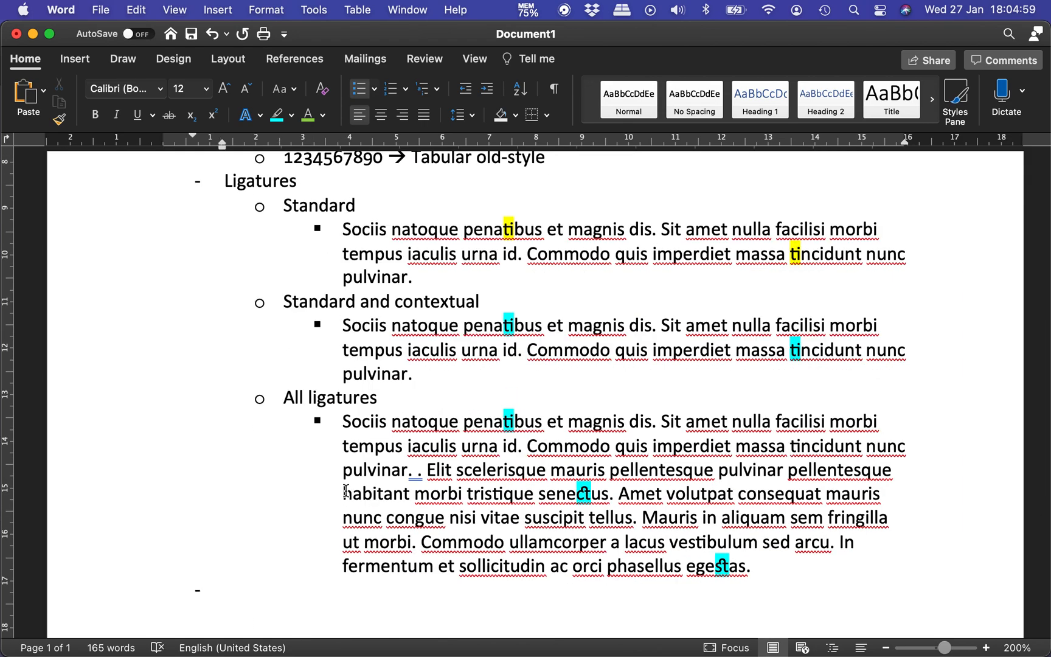
pyautogui.write('Stylisti')
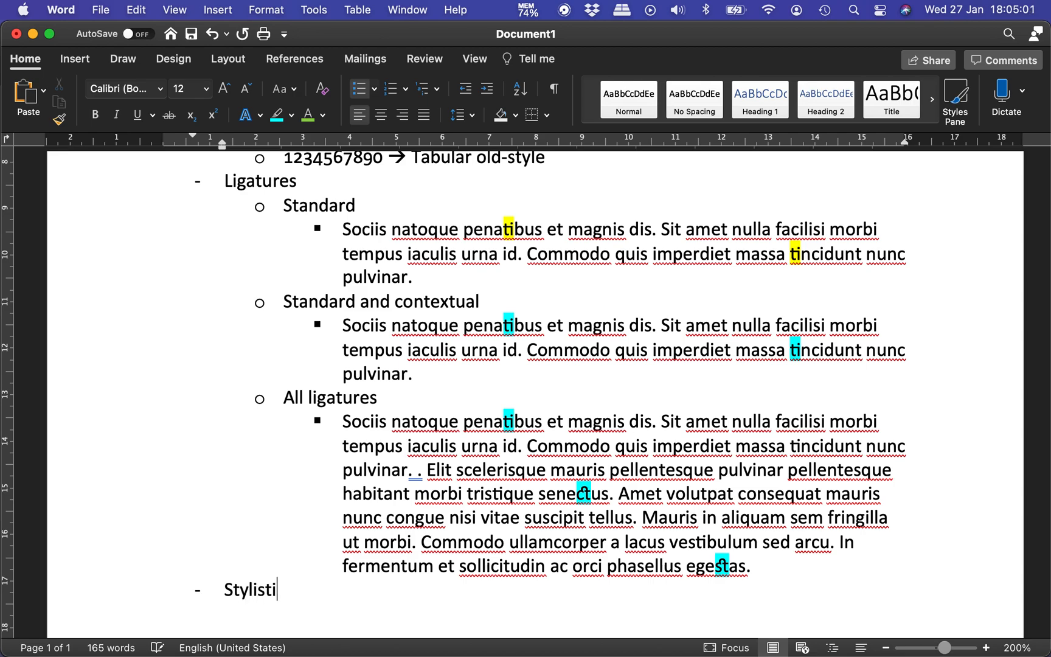
pyautogui.write('c writing')
pyautogui.press('Return')
pyautogui.press('Tab')
pyautogui.scroll(-5, 556, 505)
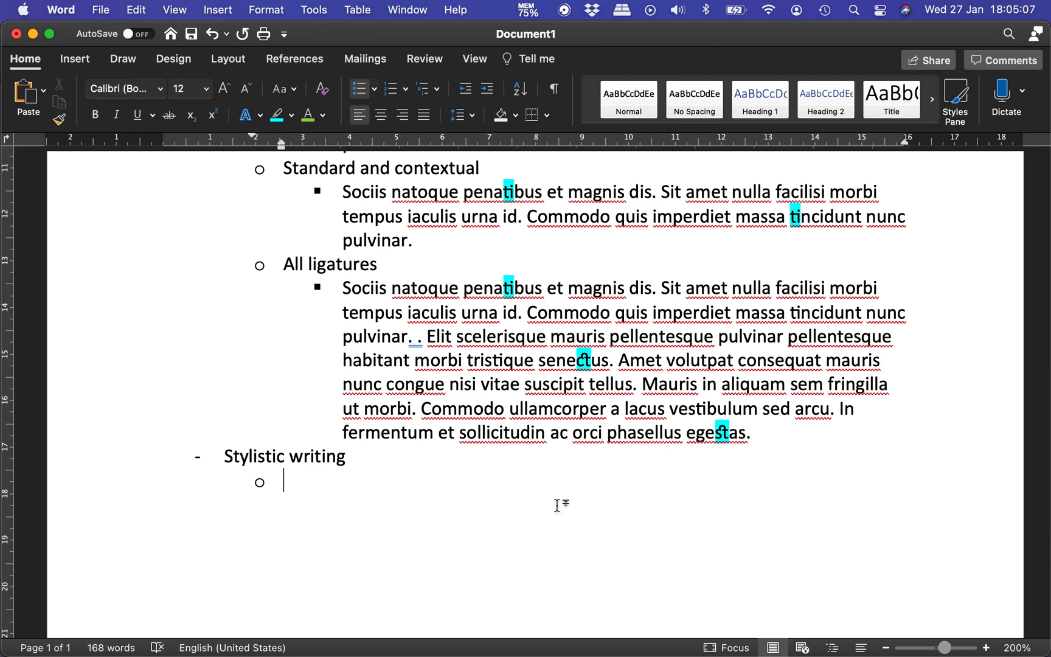
# Step: Enter "This type of style is only used with specific fonts." as the first sub-bullet under Stylistic writing
pyautogui.write('This ')
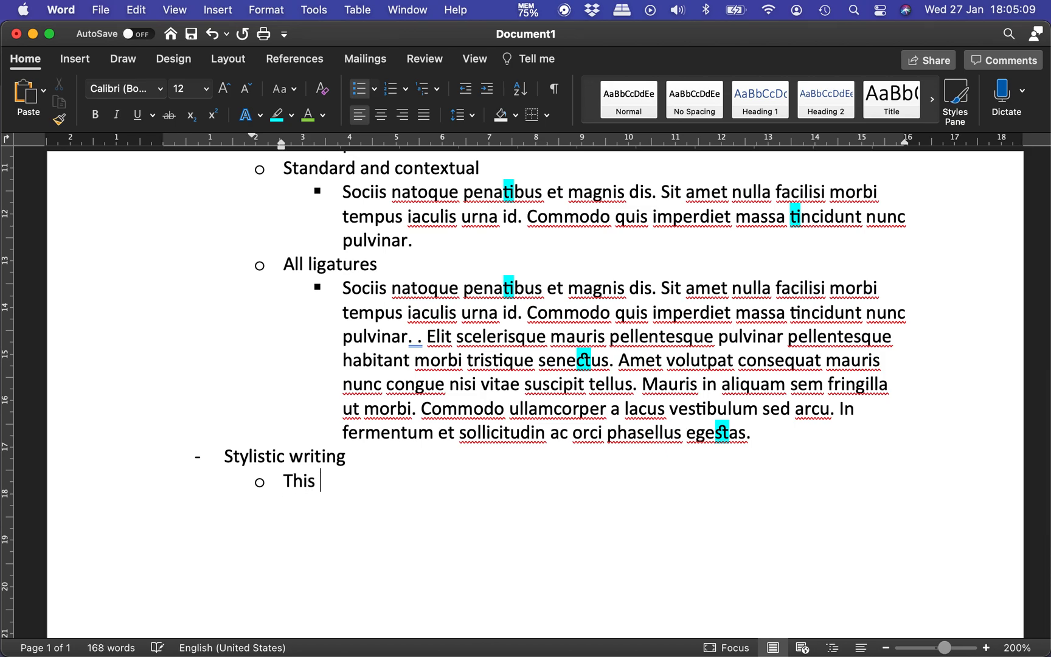
pyautogui.write('type of style')
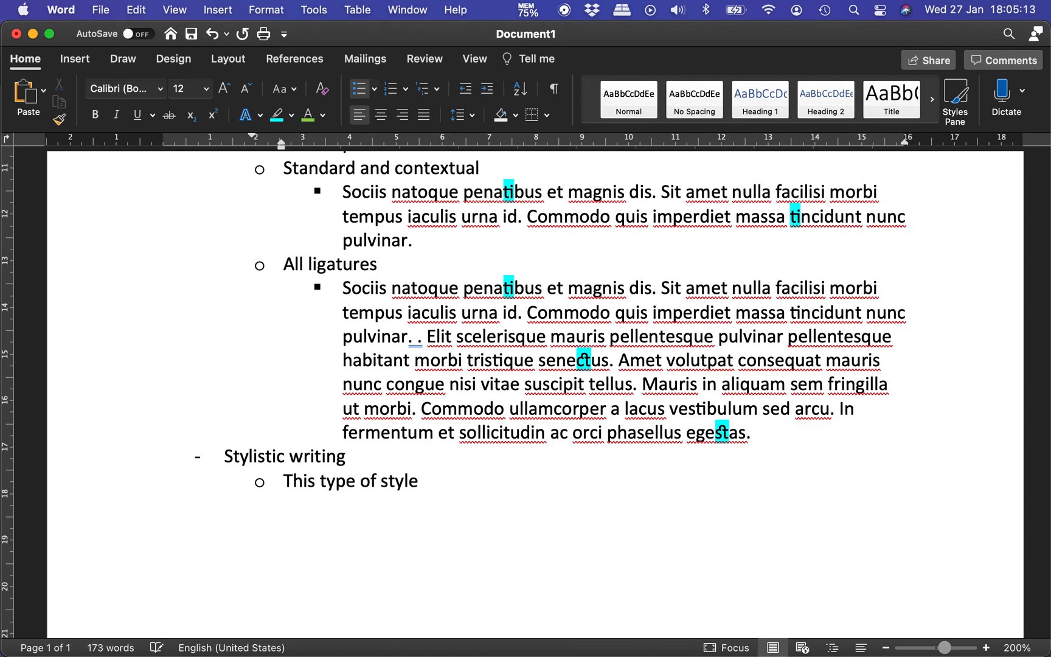
pyautogui.write(' is only used with spe')
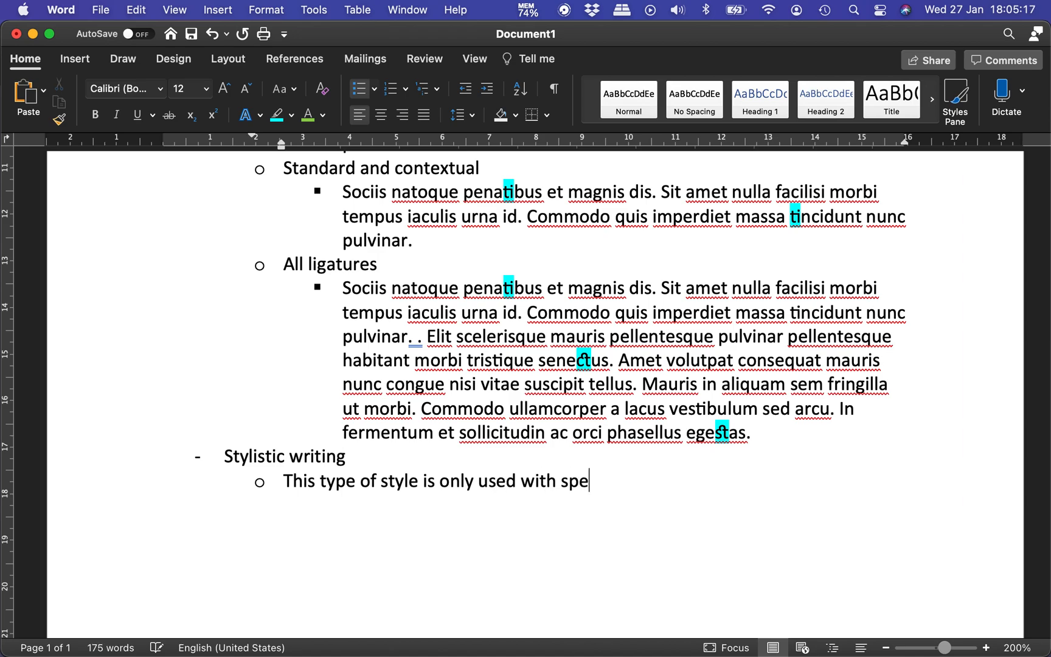
pyautogui.write('cific fonts.')
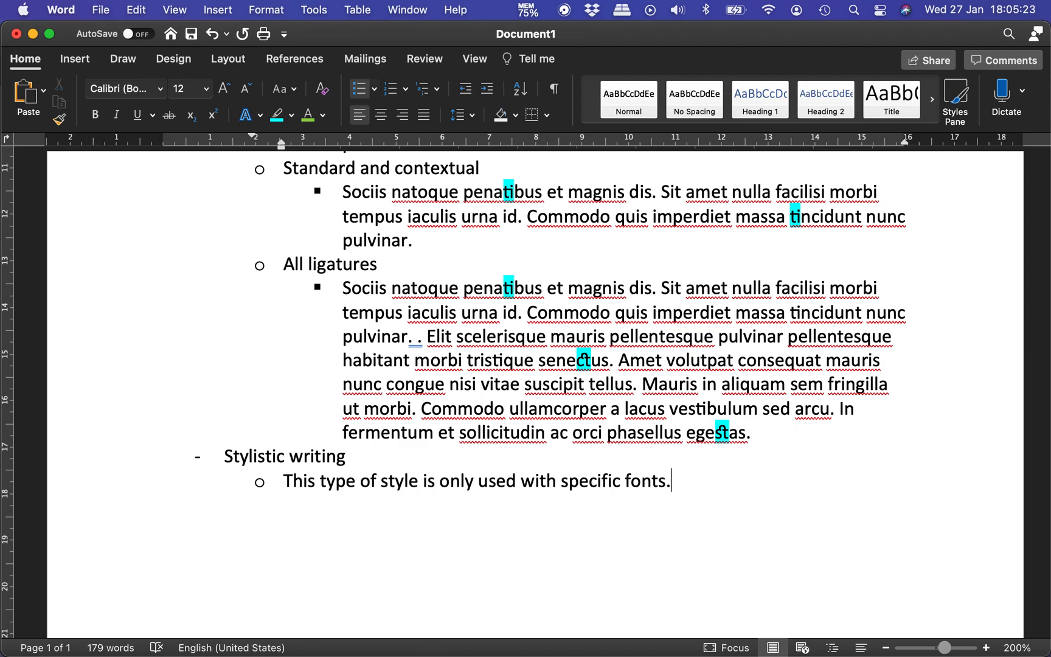
pyautogui.press('Return')
# Step: Enter "In this case we well use “Gabriola” font." as the second sub-bullet under Stylistic writing
pyautogui.write('In this case wil')
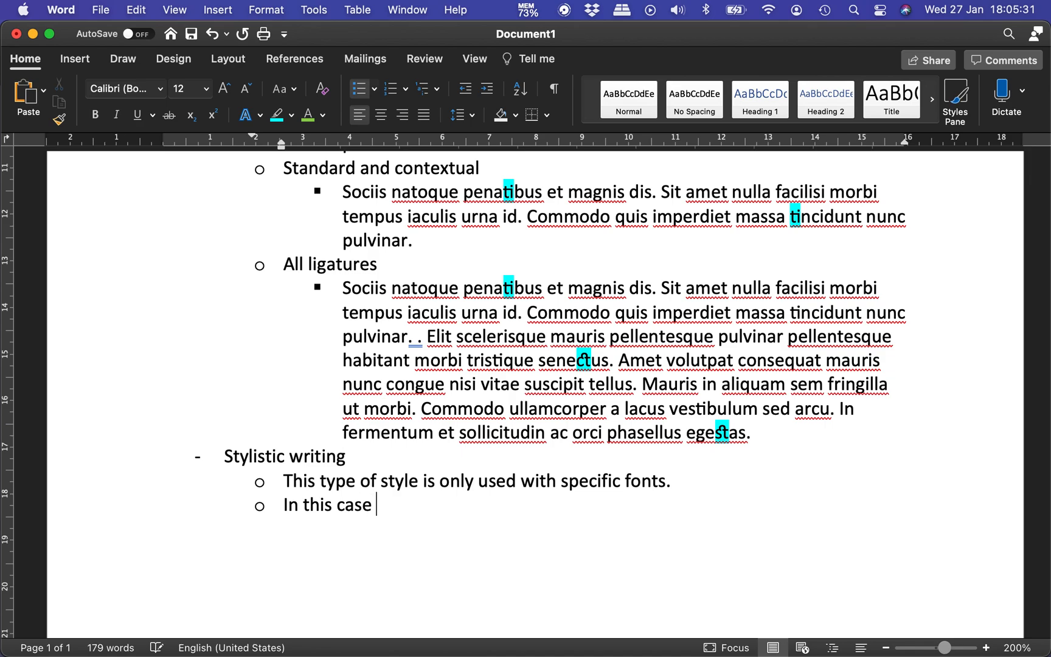
pyautogui.press('BackSpace')
pyautogui.press('BackSpace')
pyautogui.write('e well')
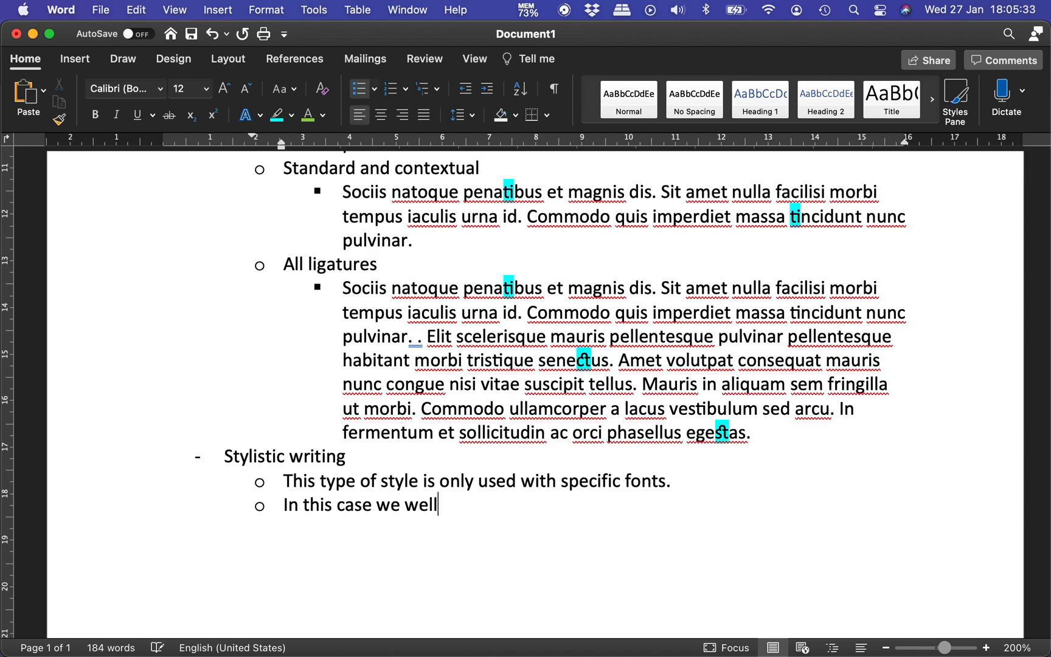
pyautogui.write(' use "Gabriola" font.')
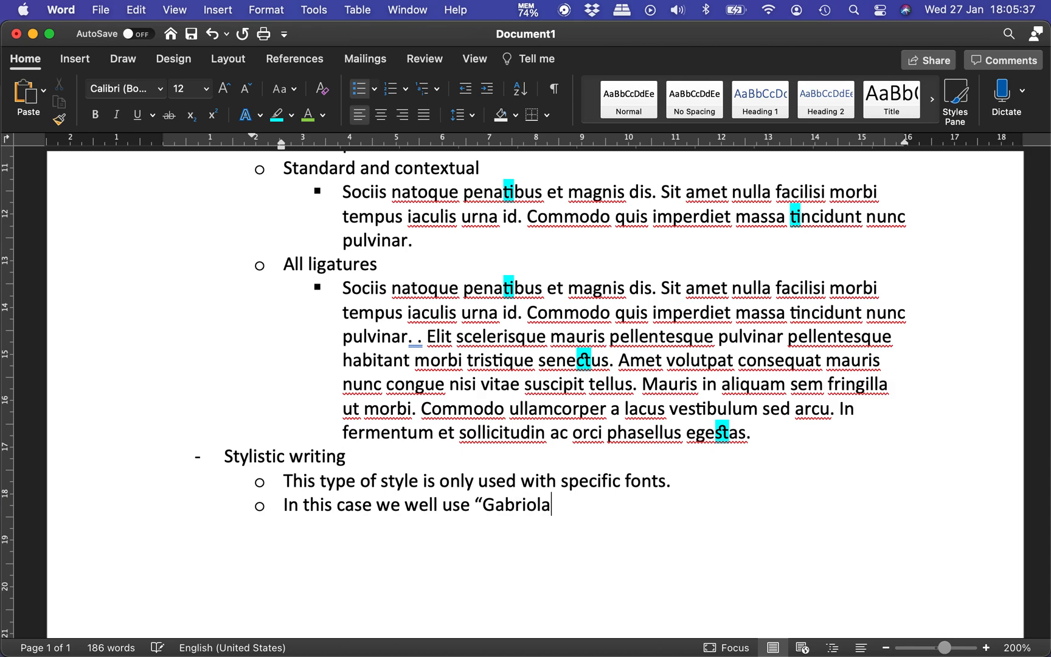
# Step: Start a third-level bullet under the Gabriola line and copy the sample paragraph under All ligatures
pyautogui.press('Return')
pyautogui.press('Tab')
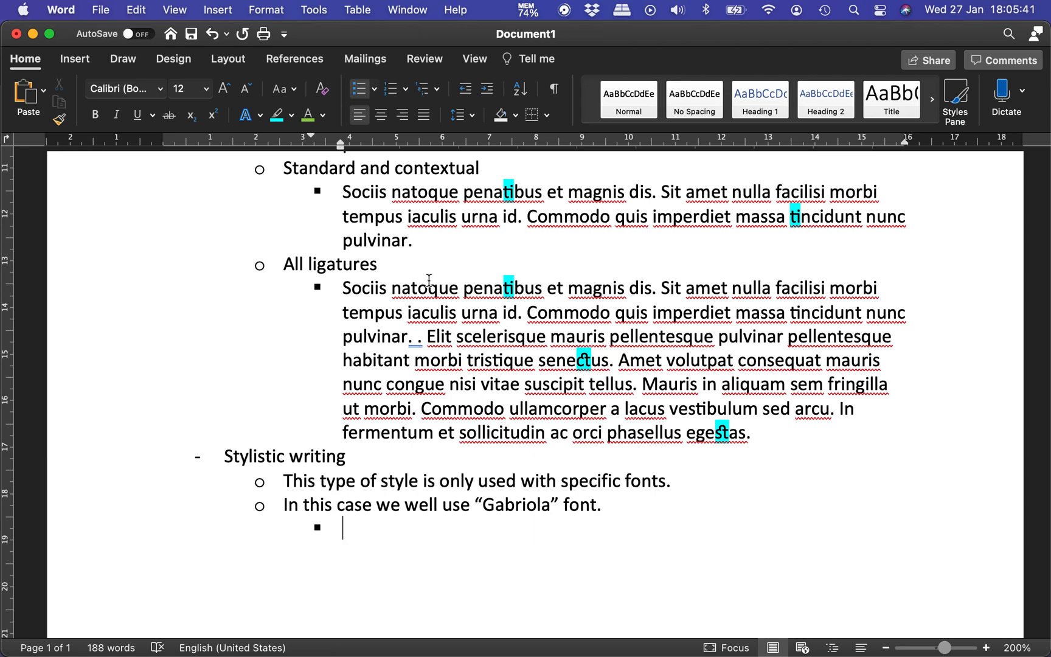
pyautogui.moveTo(344, 287); pyautogui.dragTo(765, 428)
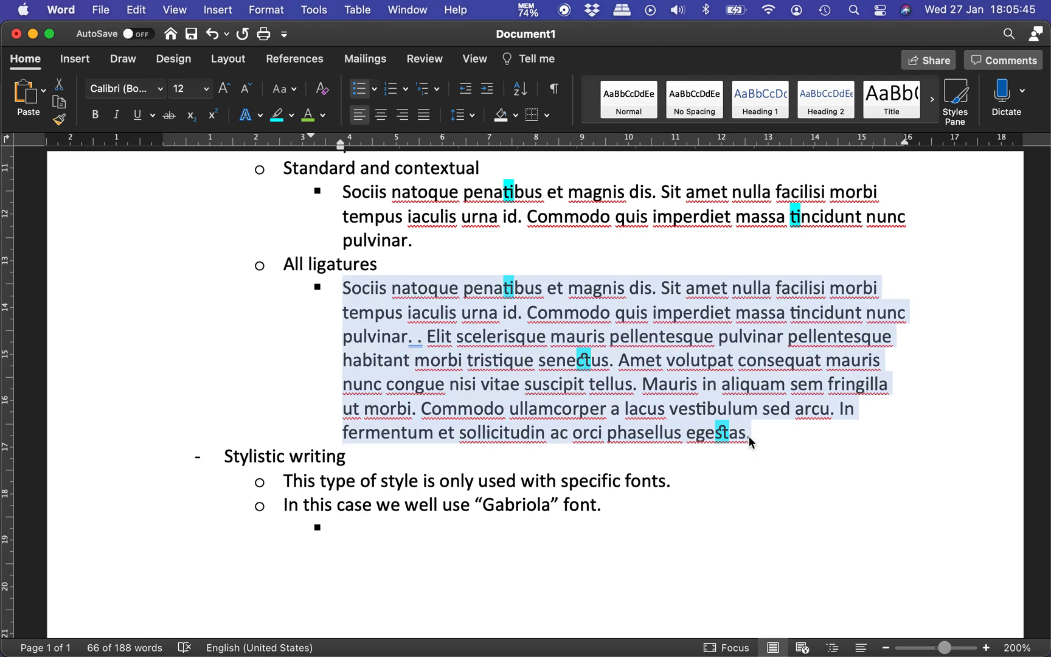
pyautogui.click(425, 532)
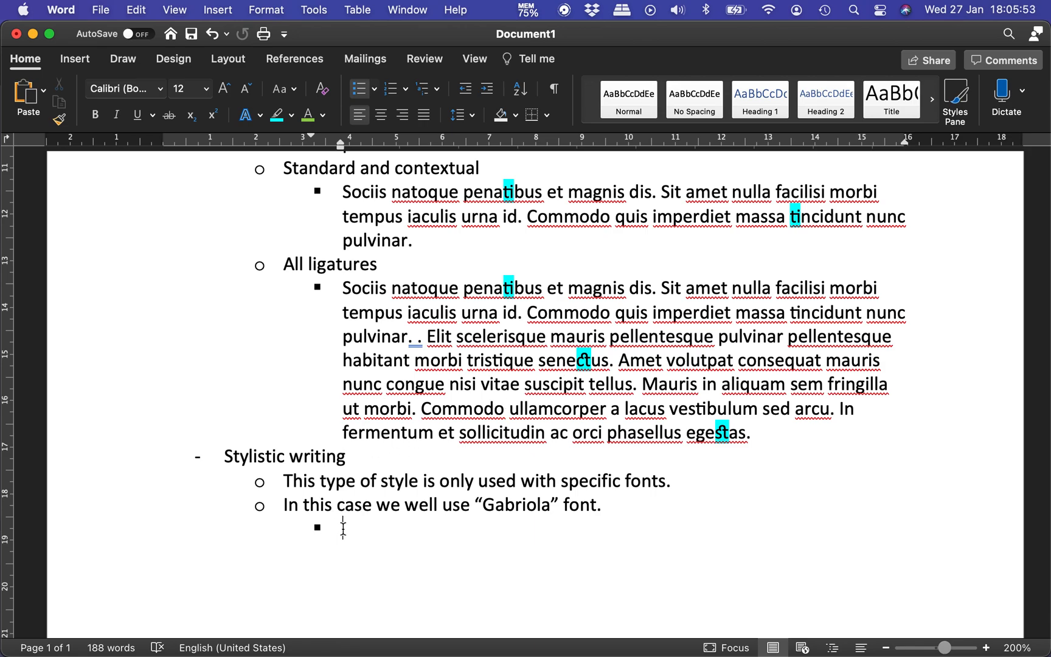
pyautogui.moveTo(341, 288); pyautogui.dragTo(756, 430)
pyautogui.press('super+c')
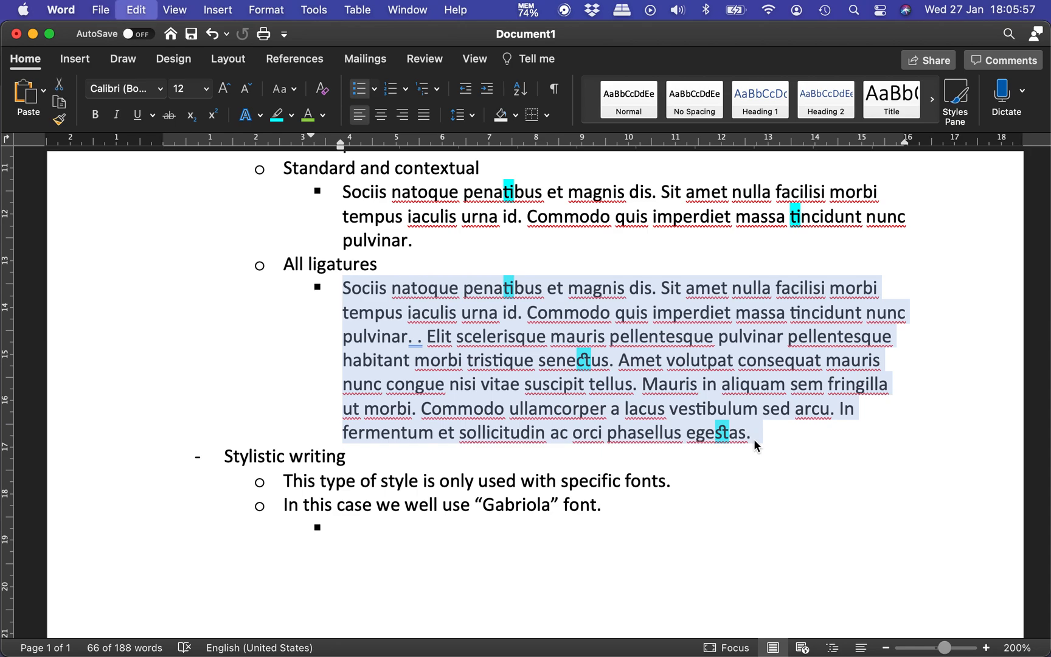
pyautogui.click(136, 10)
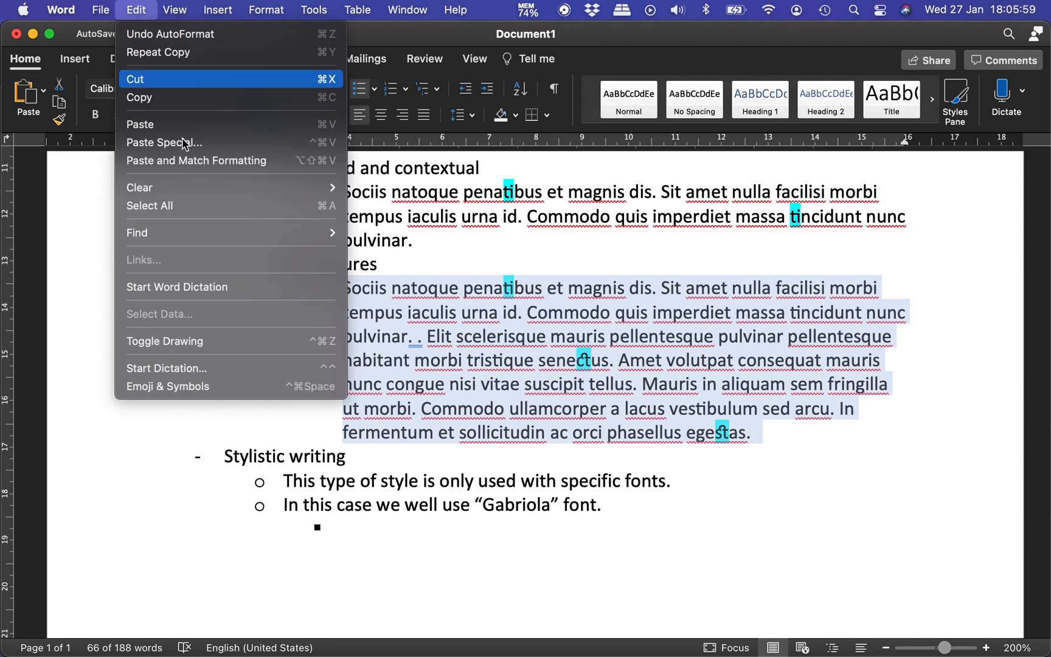
pyautogui.click(239, 142)
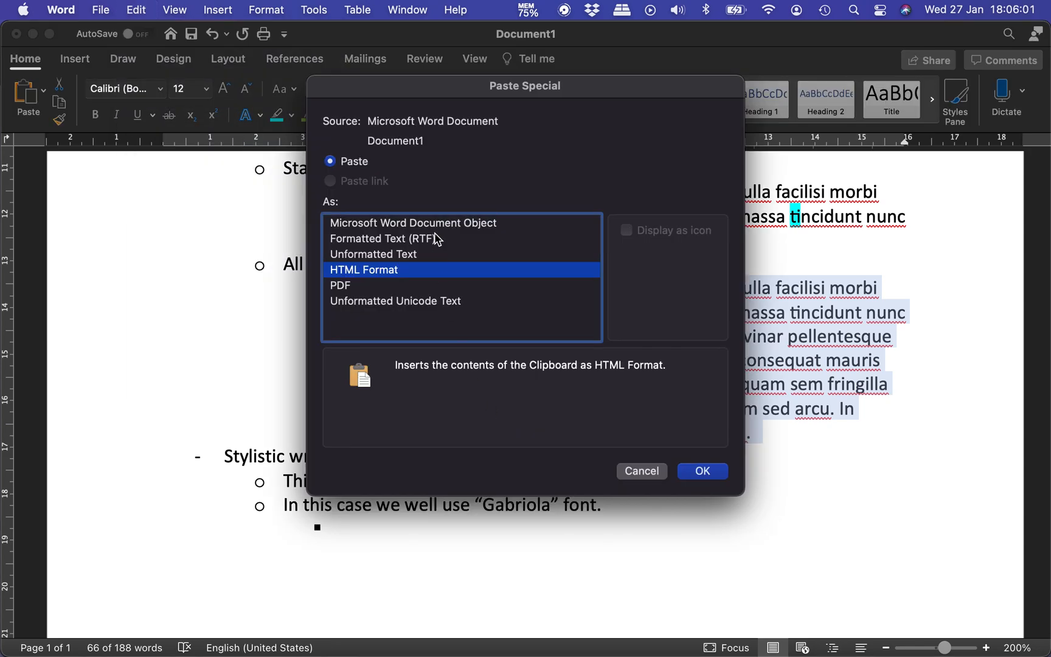
pyautogui.click(435, 253)
pyautogui.press('Return')
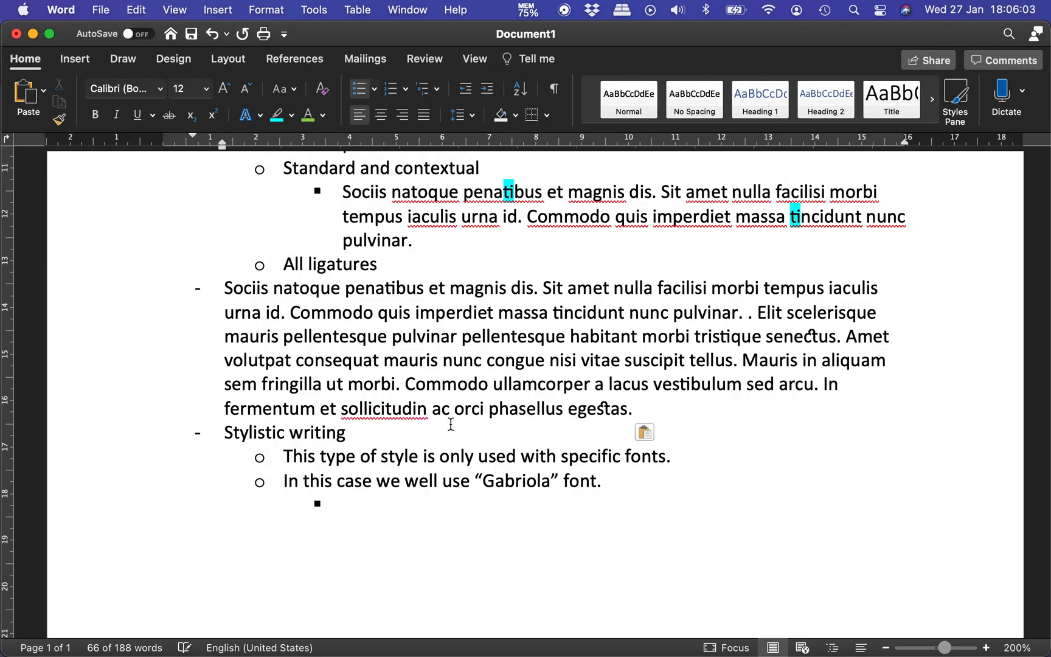
pyautogui.press('super+z')
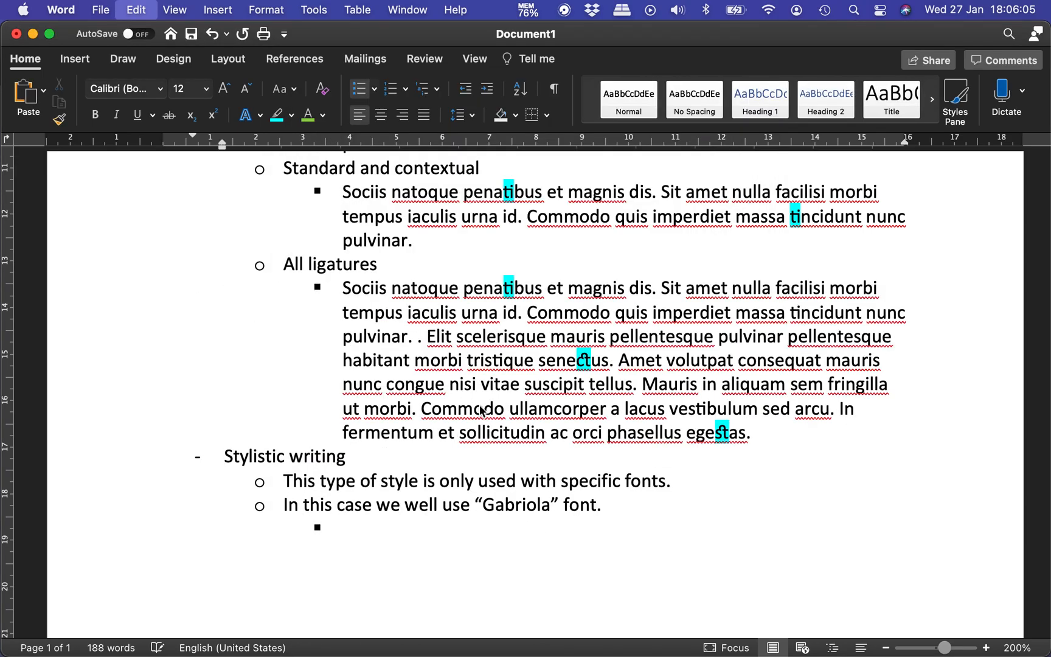
# Step: Paste the copied paragraph as unformatted text into the empty third-level bullet and promote the trailing empty bullet to the main list level
pyautogui.click(365, 528)
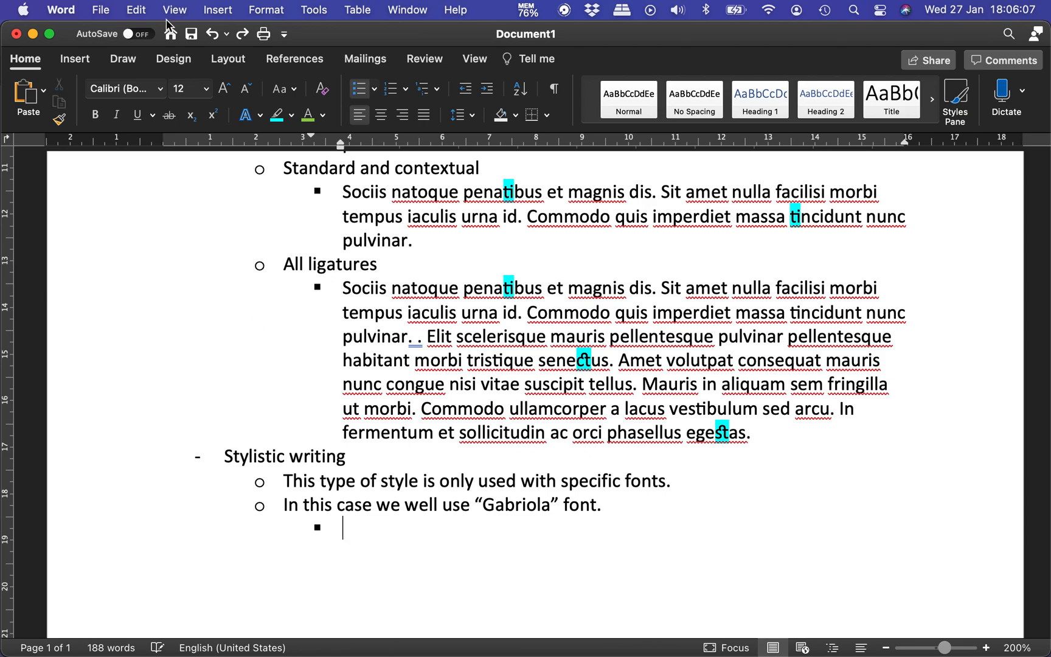
pyautogui.click(136, 11)
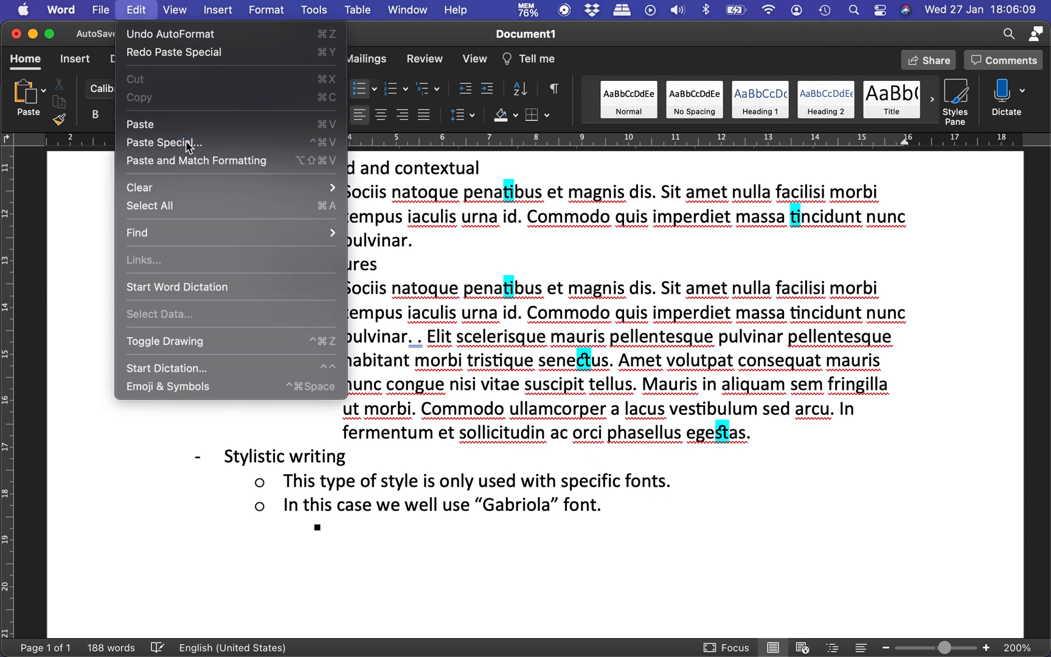
pyautogui.click(163, 142)
pyautogui.doubleClick(535, 254)
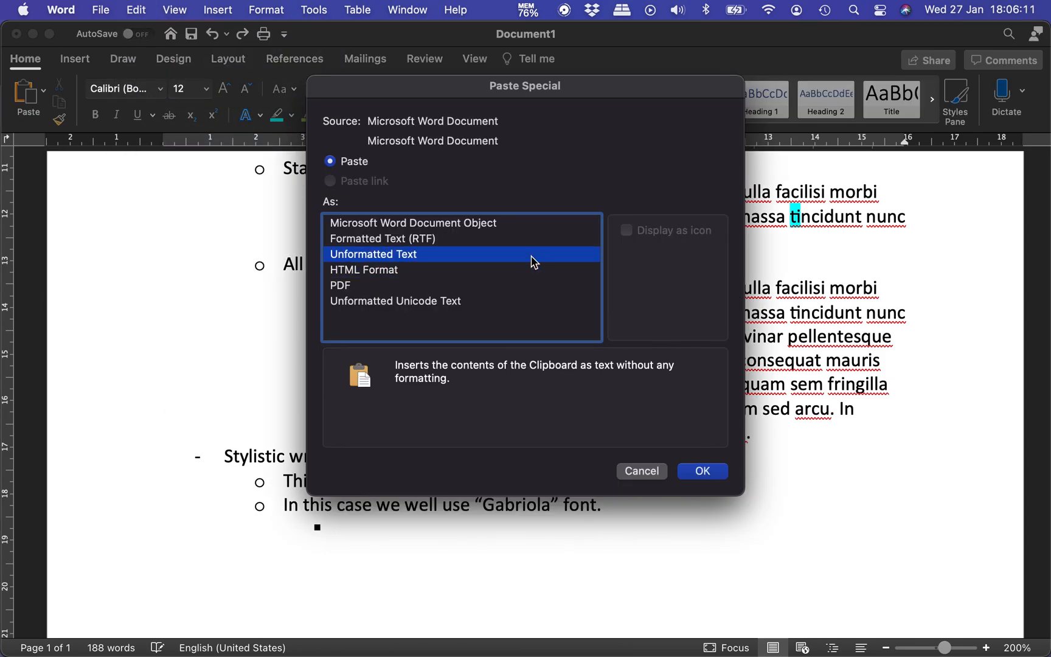
pyautogui.scroll(-3, 657, 492)
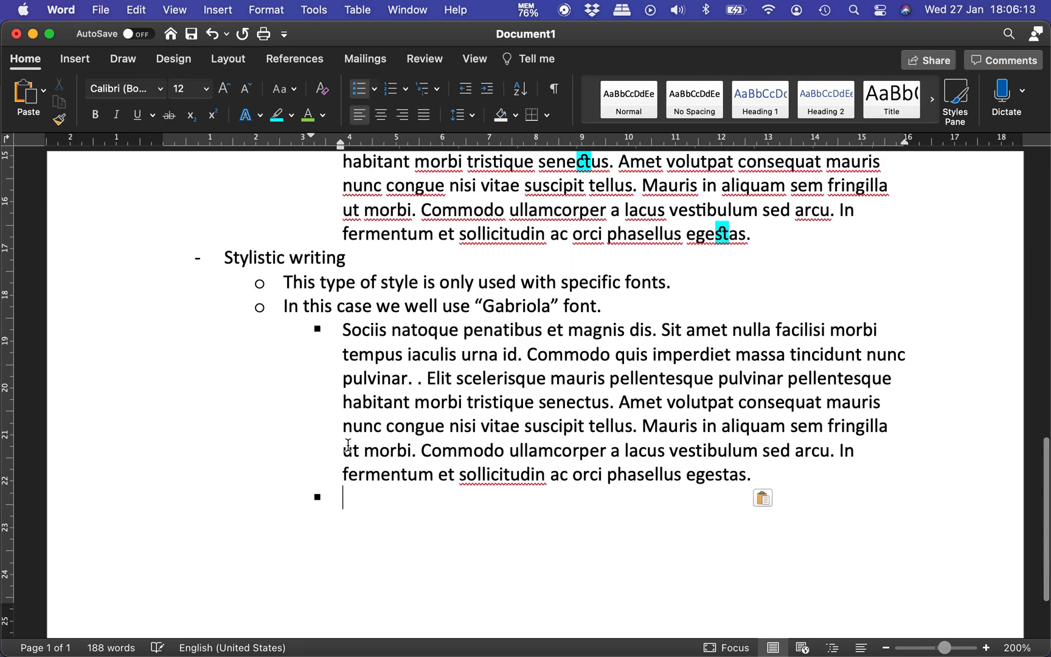
pyautogui.hotkey('shift', 'Tab')
pyautogui.hotkey('shift', 'Tab')
# Step: Change the font of the pasted paragraph under Stylistic writing to Gabriola
pyautogui.moveTo(344, 329); pyautogui.dragTo(745, 481)
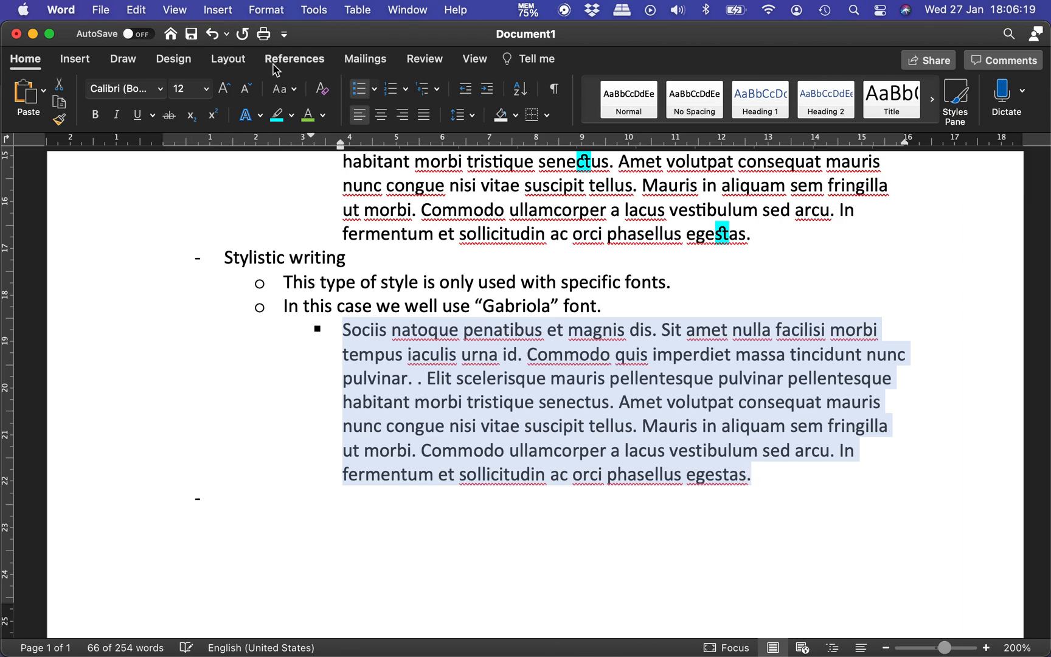
pyautogui.click(134, 90)
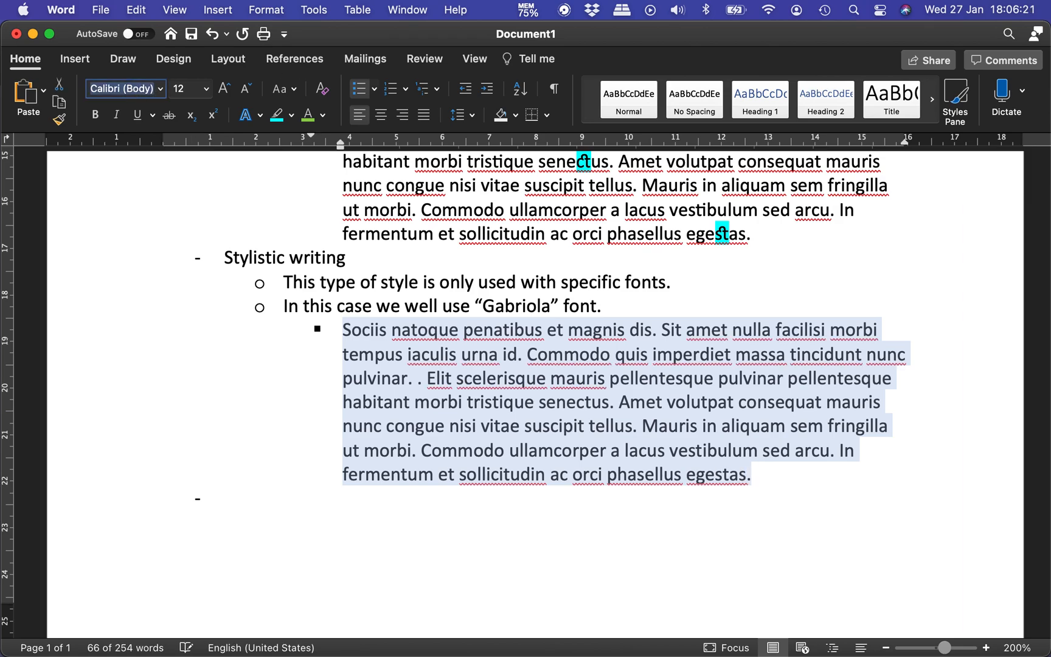
pyautogui.write('Gabru')
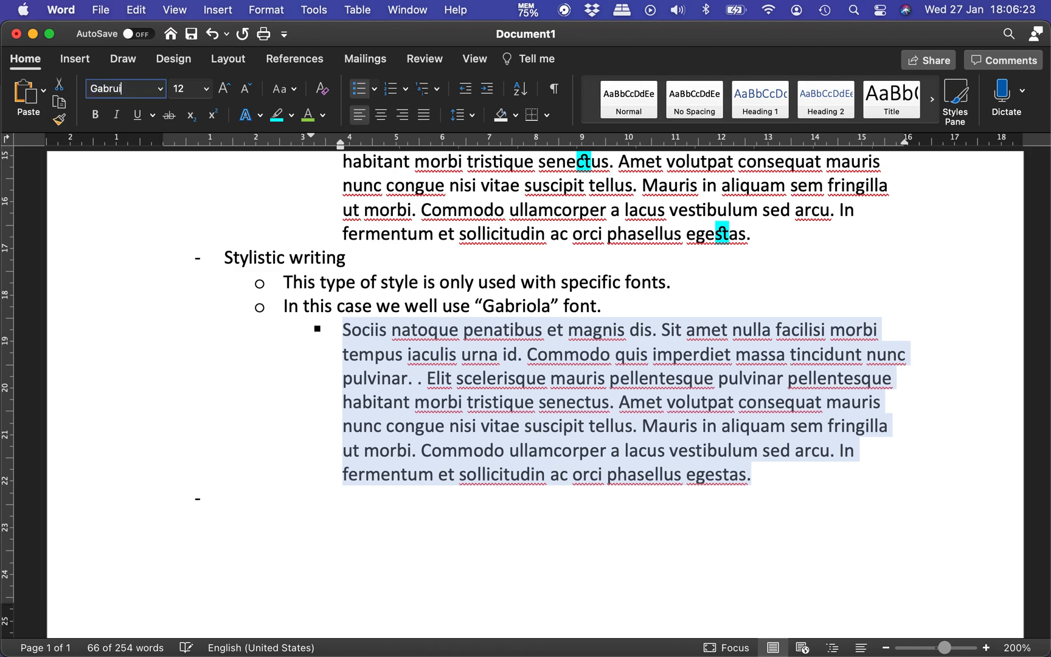
pyautogui.press('BackSpace')
pyautogui.write('i')
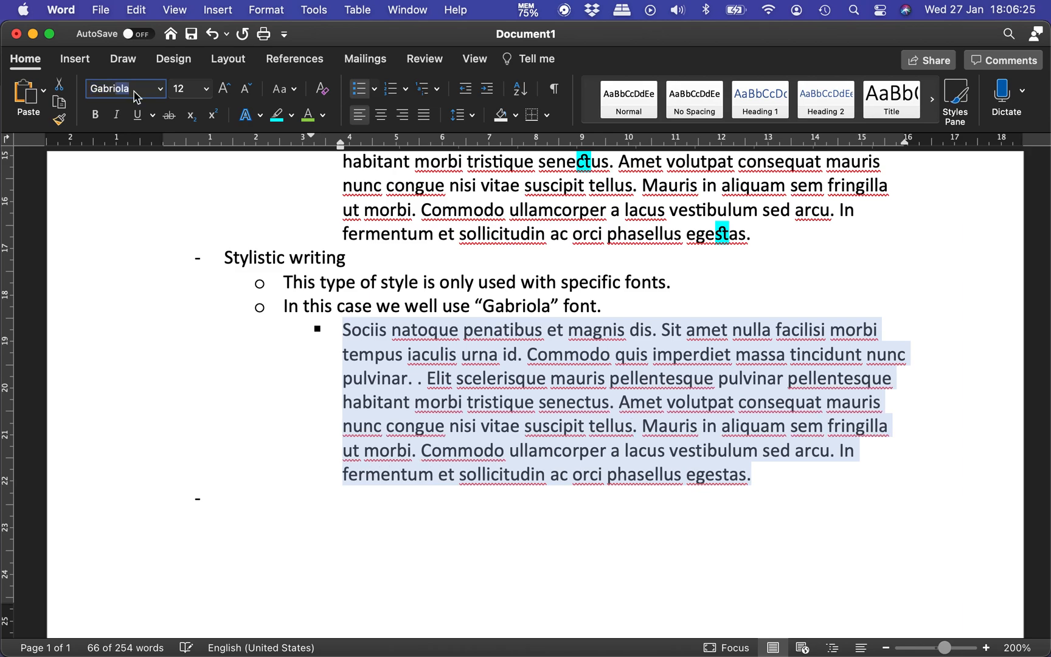
pyautogui.press('Return')
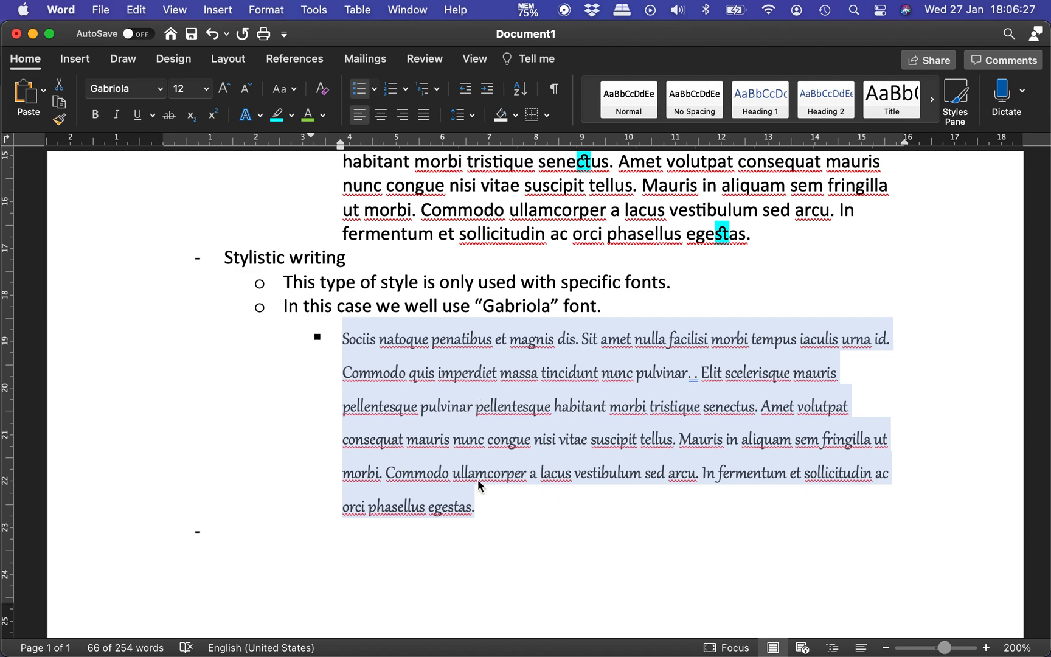
pyautogui.click(305, 533)
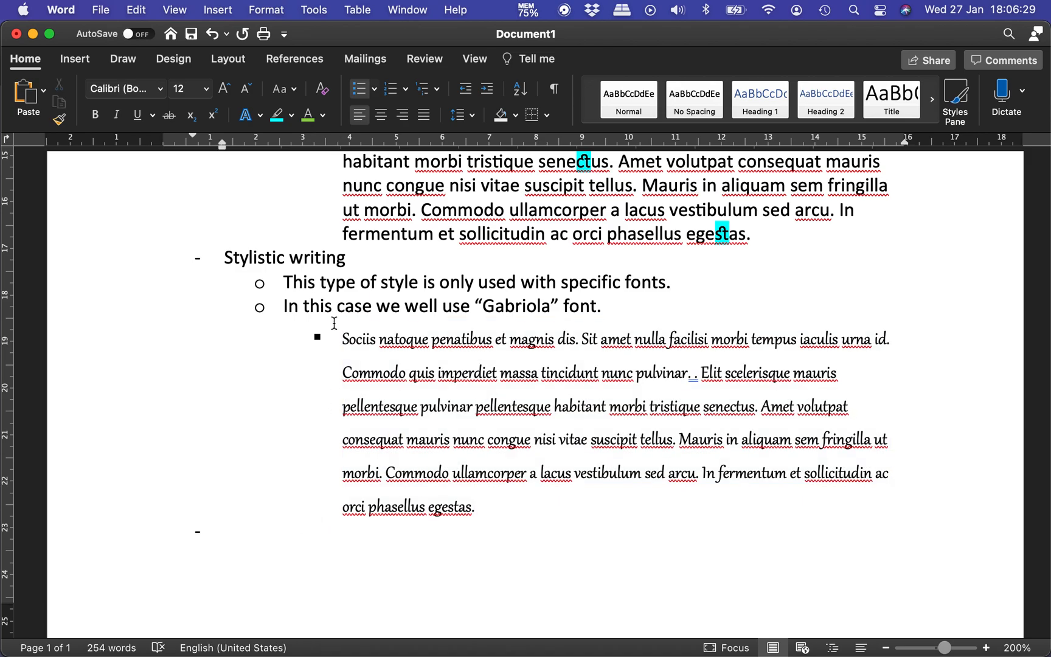
# Step: Apply the sixth individual stylistic set, with ornate flourishes, to the Gabriola paragraph
pyautogui.moveTo(344, 339); pyautogui.dragTo(477, 505)
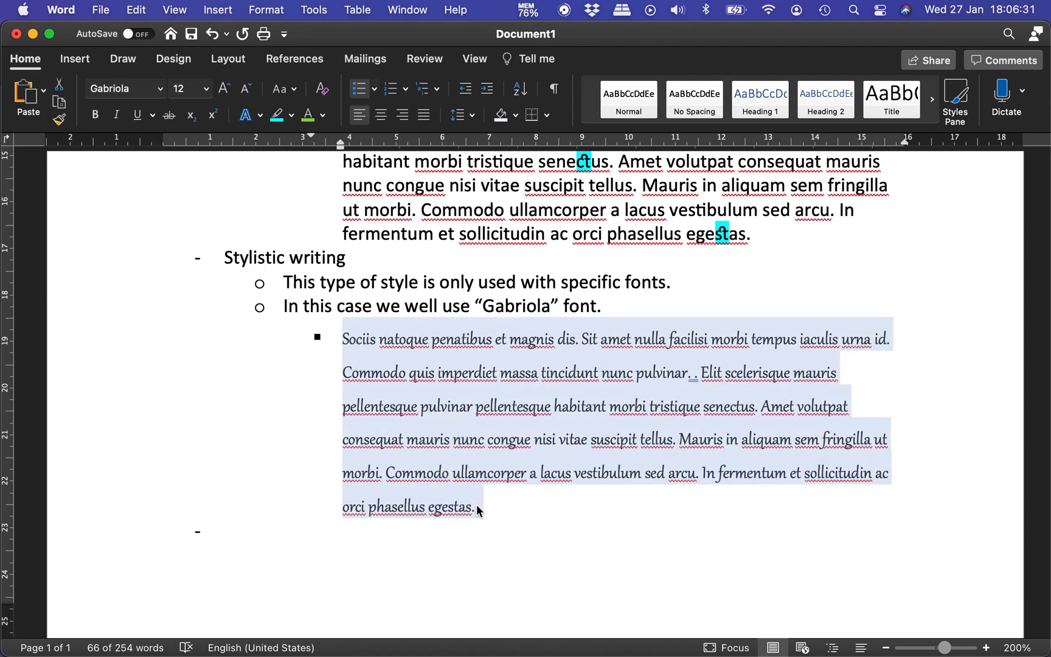
pyautogui.click(260, 115)
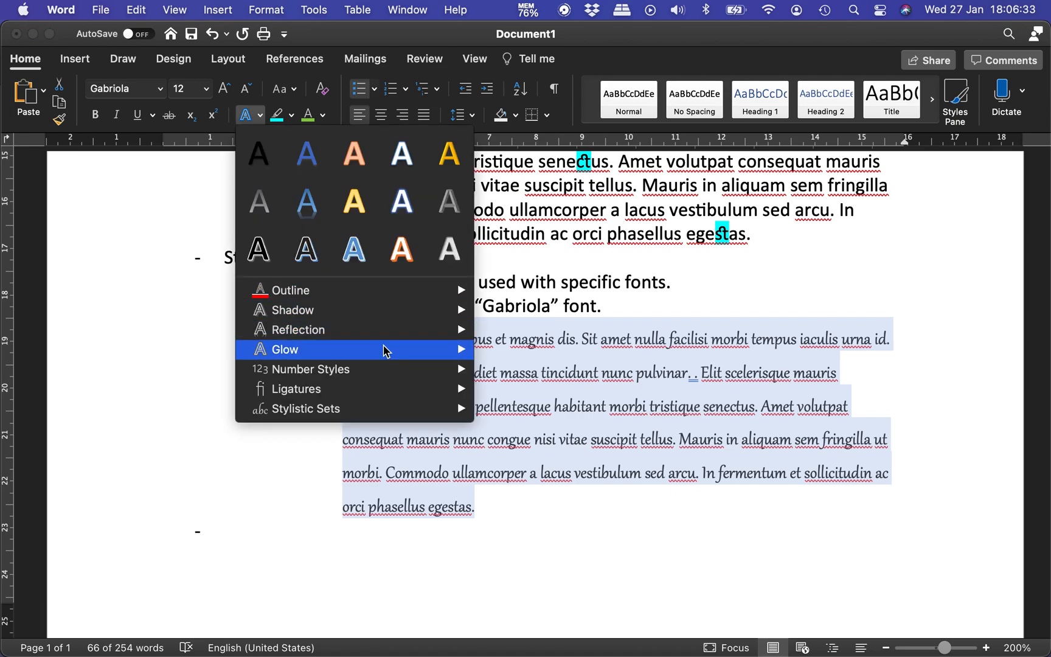
pyautogui.moveTo(392, 413)
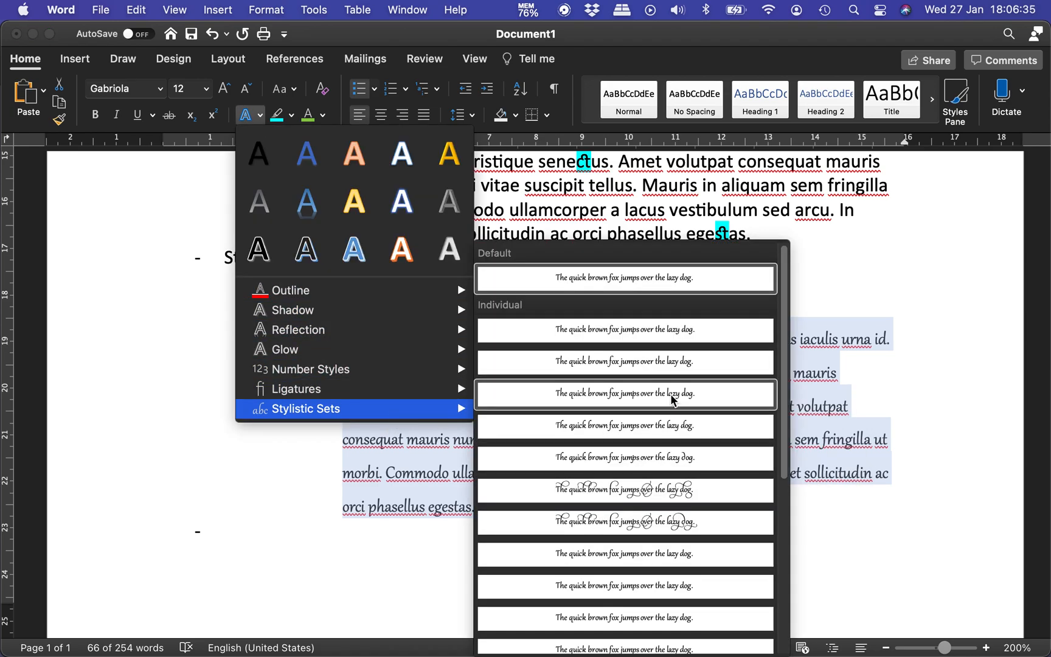
pyautogui.scroll(-3, 652, 563)
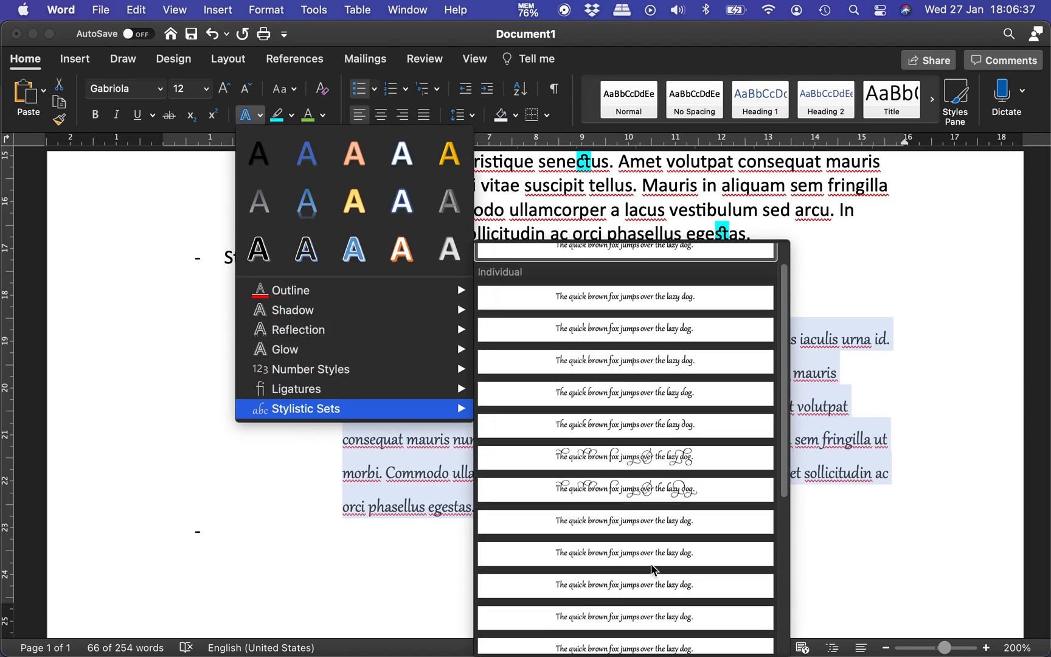
pyautogui.scroll(-5, 652, 563)
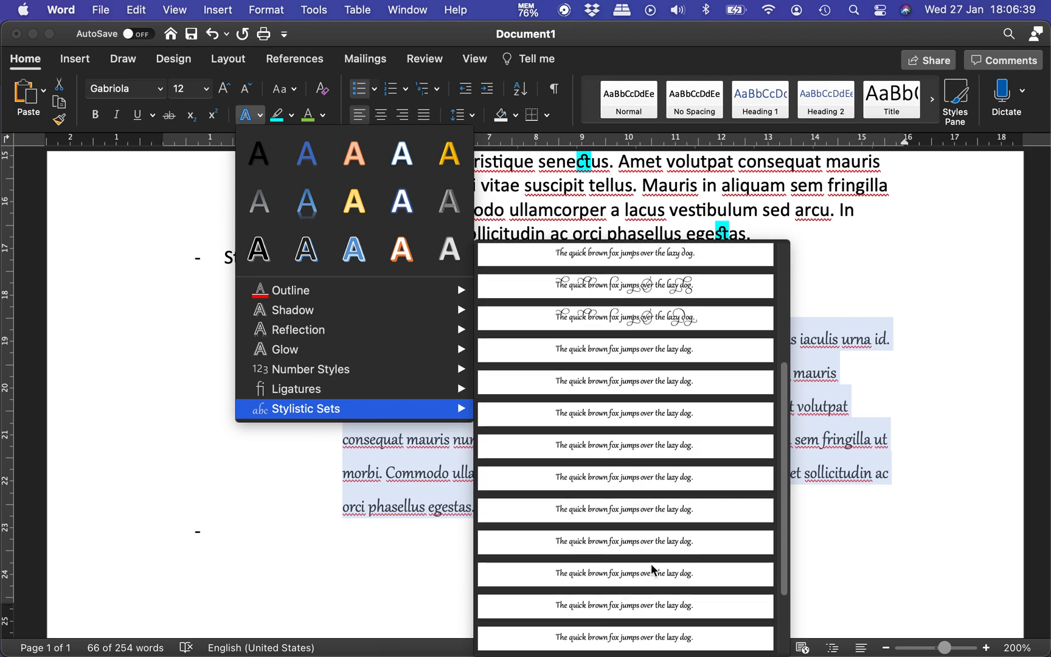
pyautogui.scroll(3, 638, 551)
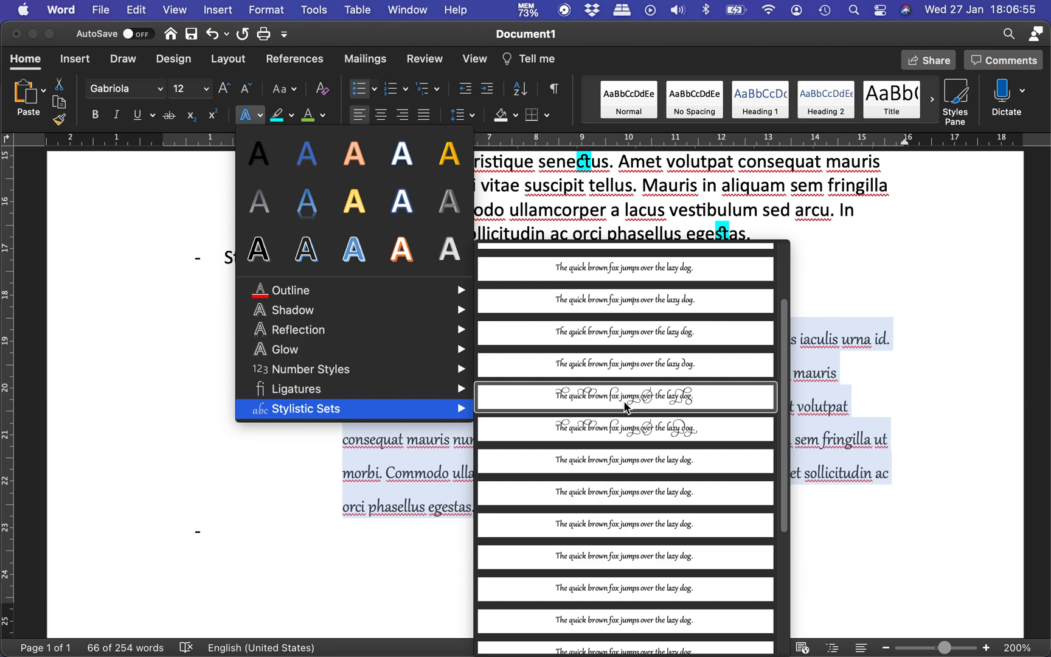
pyautogui.click(626, 399)
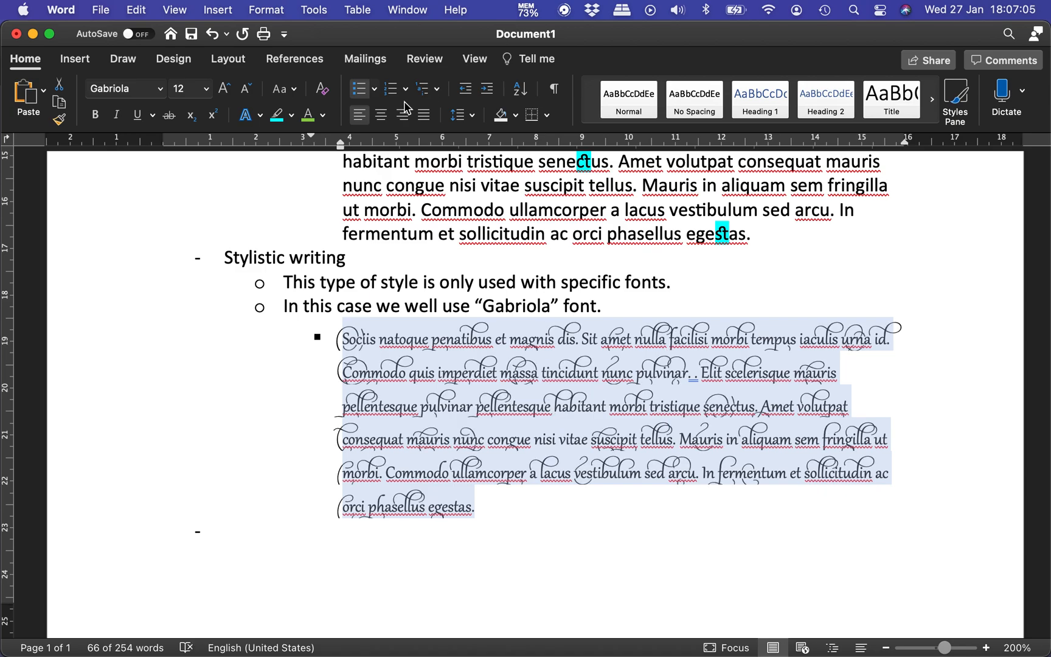
pyautogui.click(266, 529)
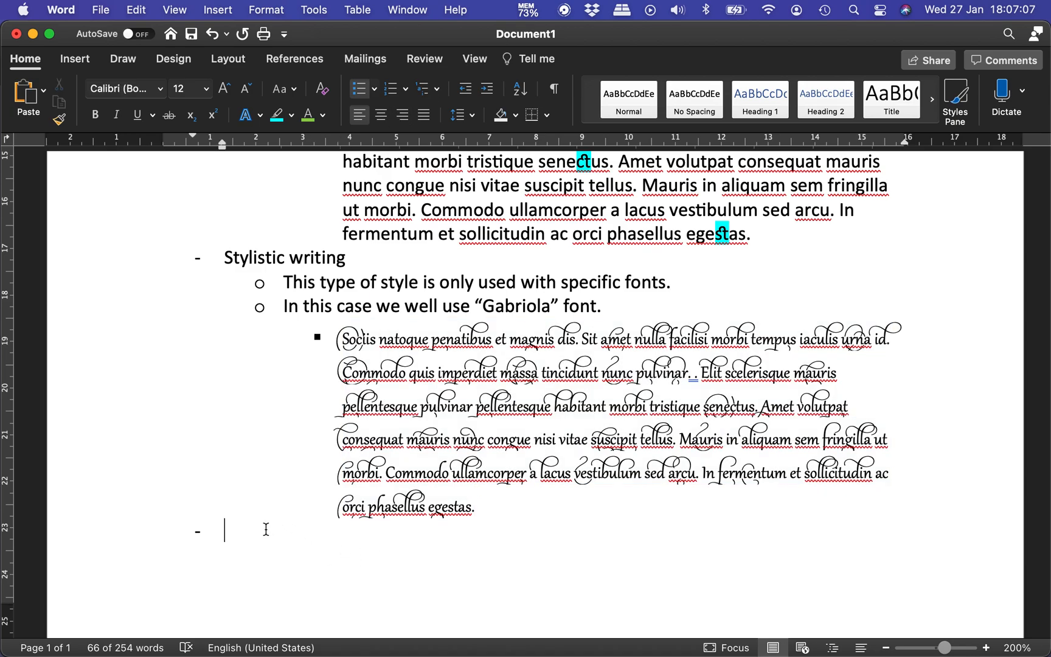
# Step: Try a line spacing of 2.0 on the Gabriola paragraph and settle on 1.15
pyautogui.click(483, 512)
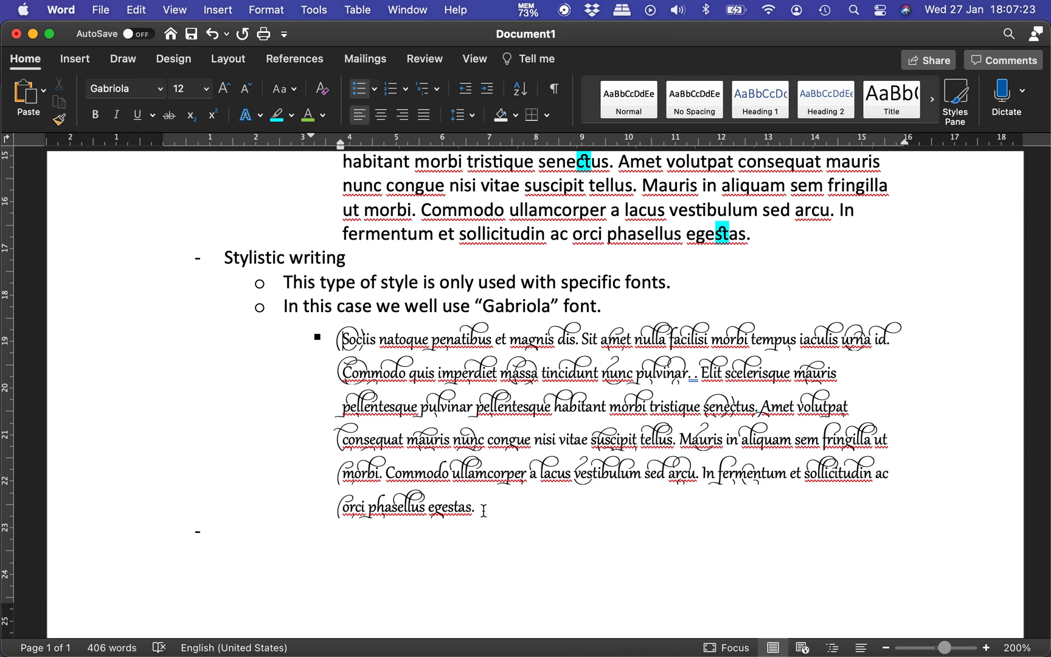
pyautogui.tripleClick(483, 511)
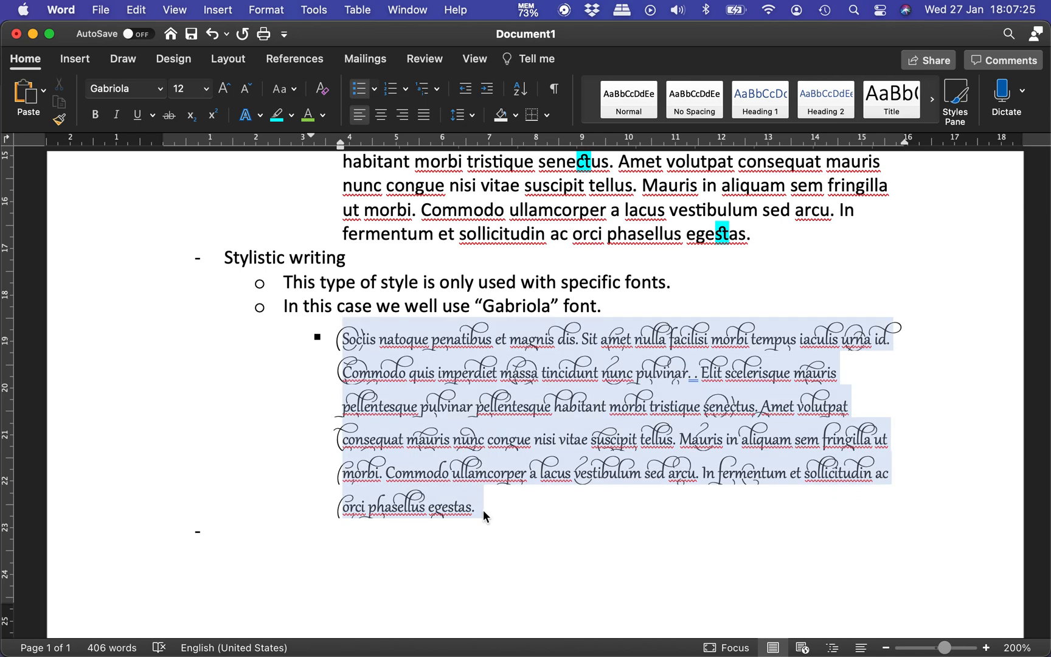
pyautogui.click(473, 116)
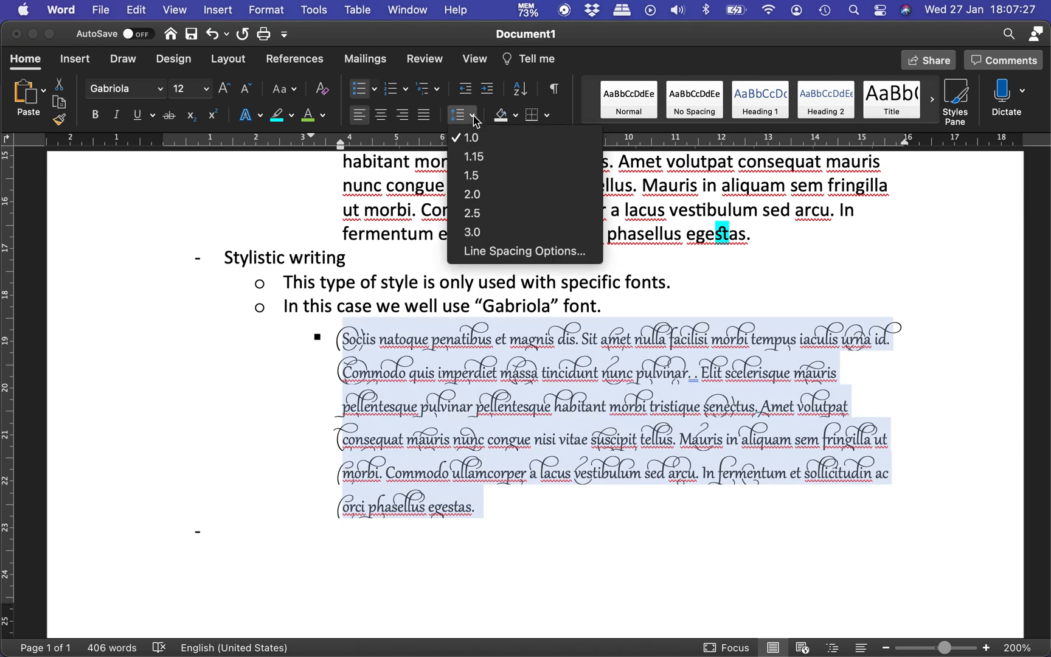
pyautogui.click(478, 195)
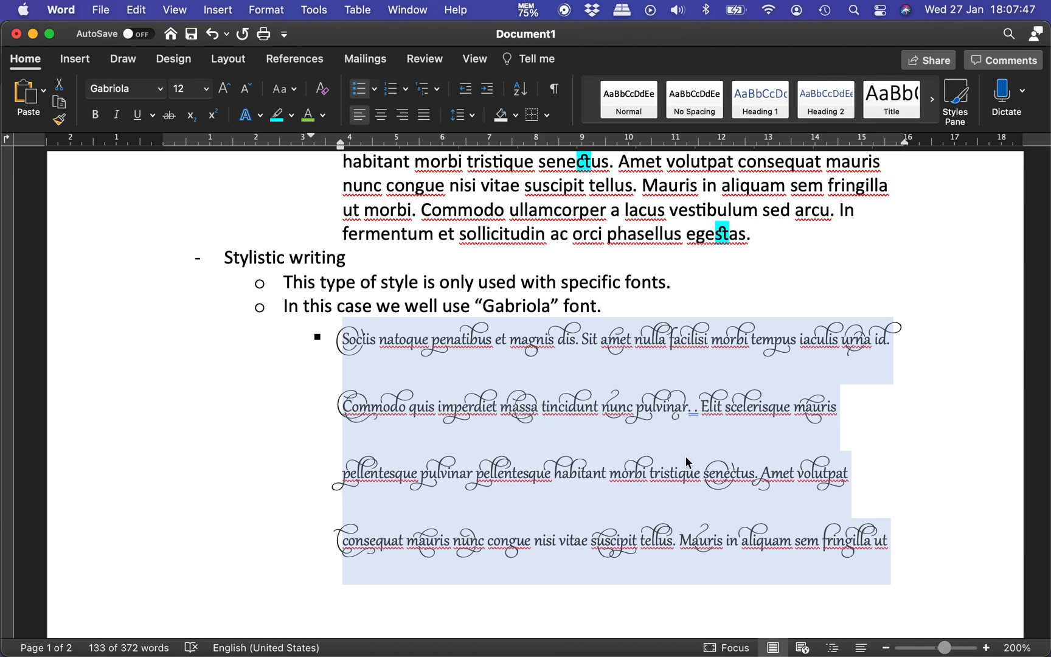
pyautogui.click(466, 120)
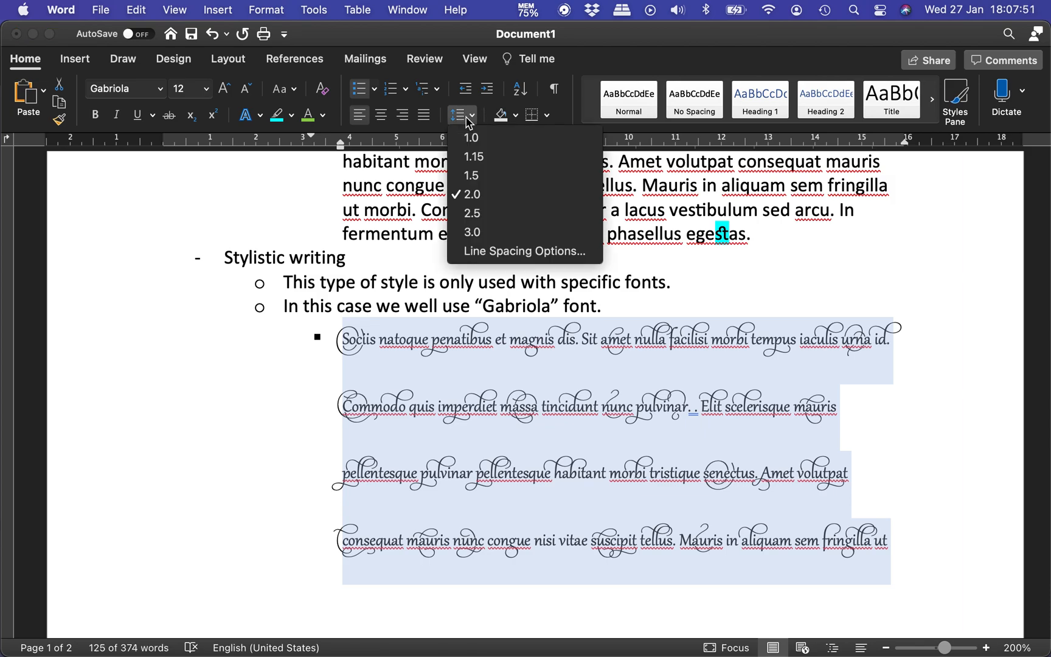
pyautogui.click(478, 159)
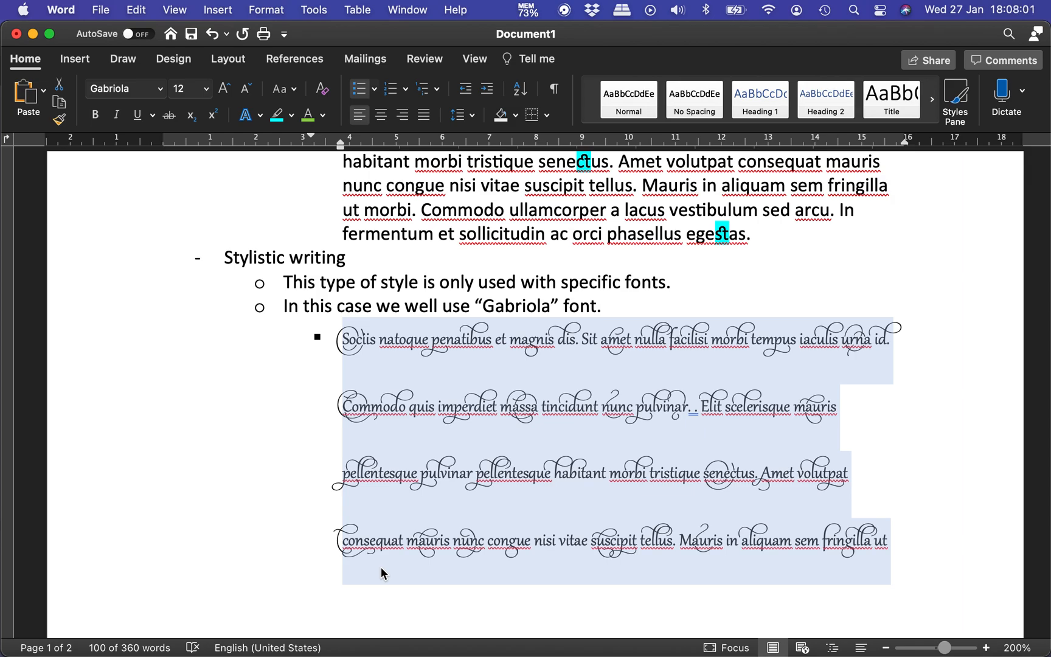
pyautogui.press('super+1')
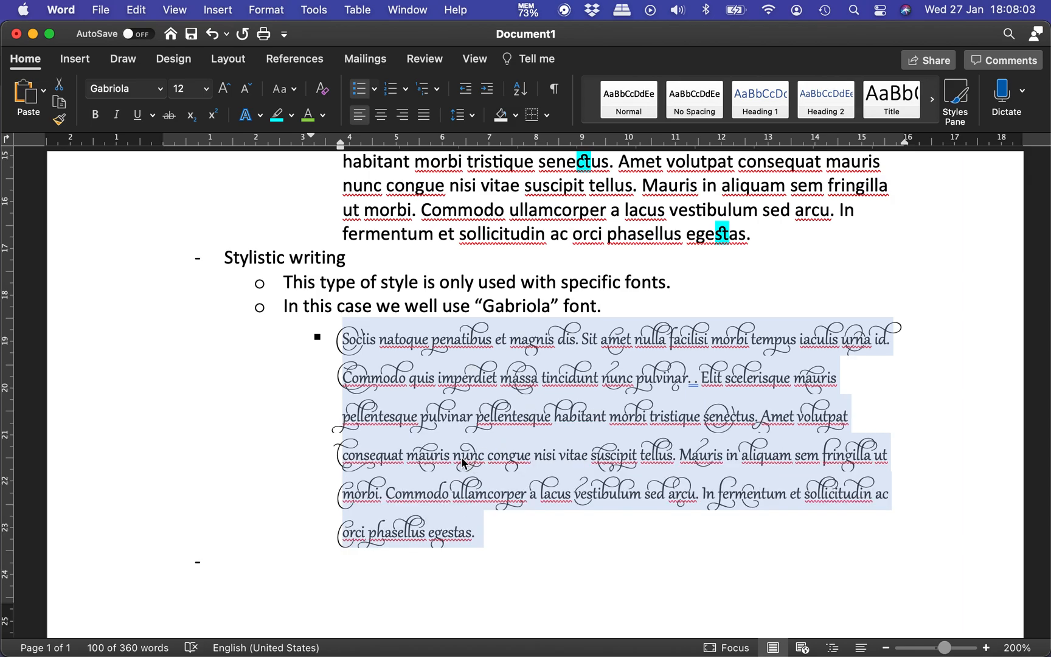
# Step: End the list by removing the bullet from the empty last line
pyautogui.click(246, 566)
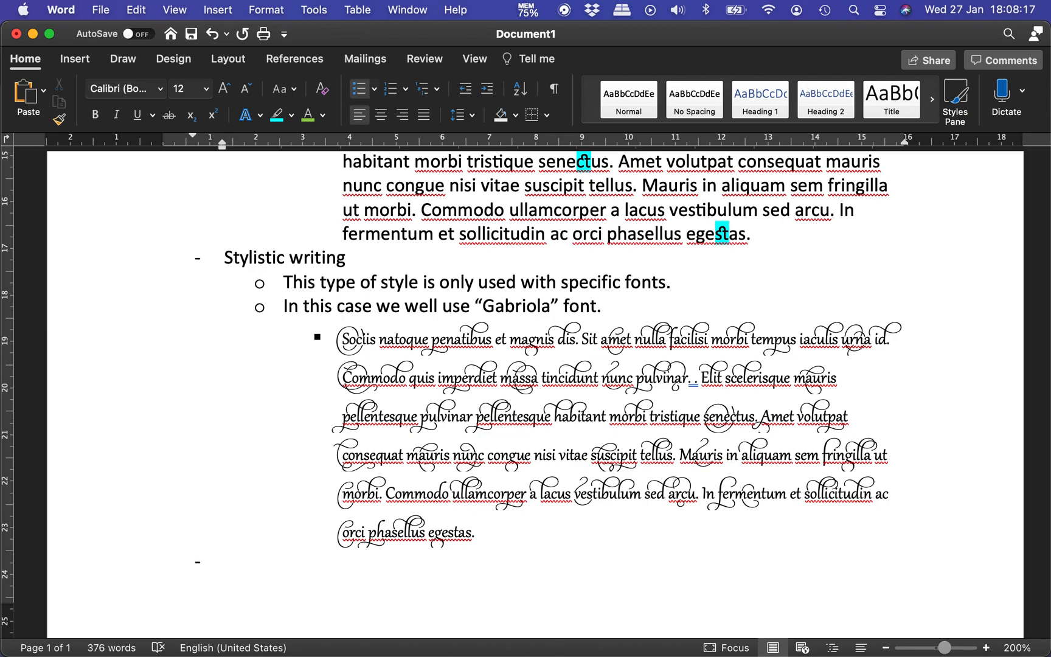
pyautogui.moveTo(208, 649)
pyautogui.press('Return')
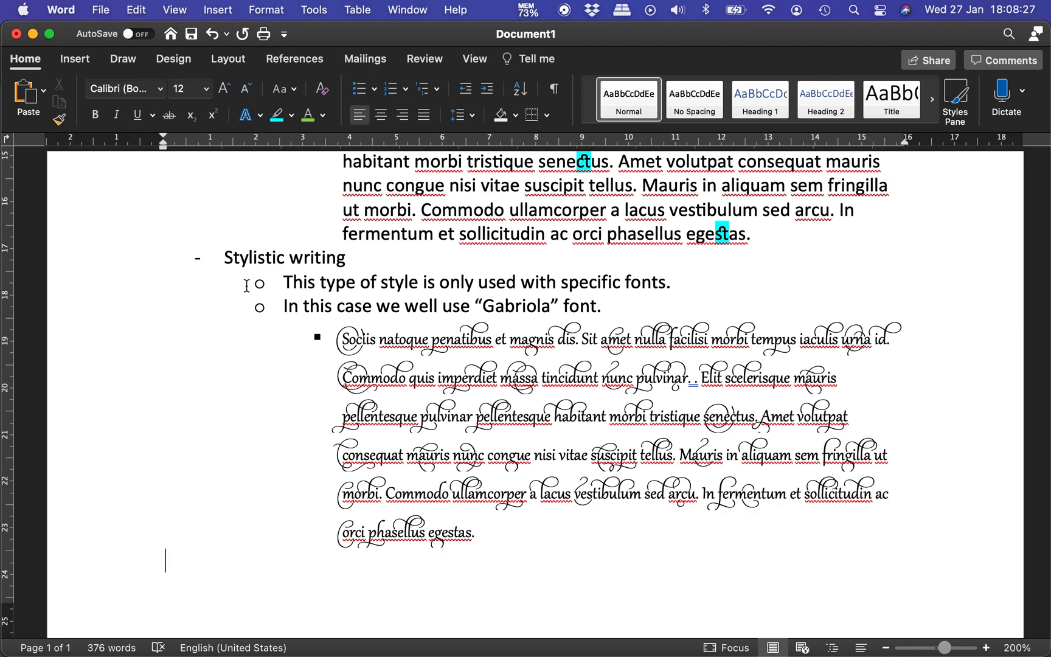